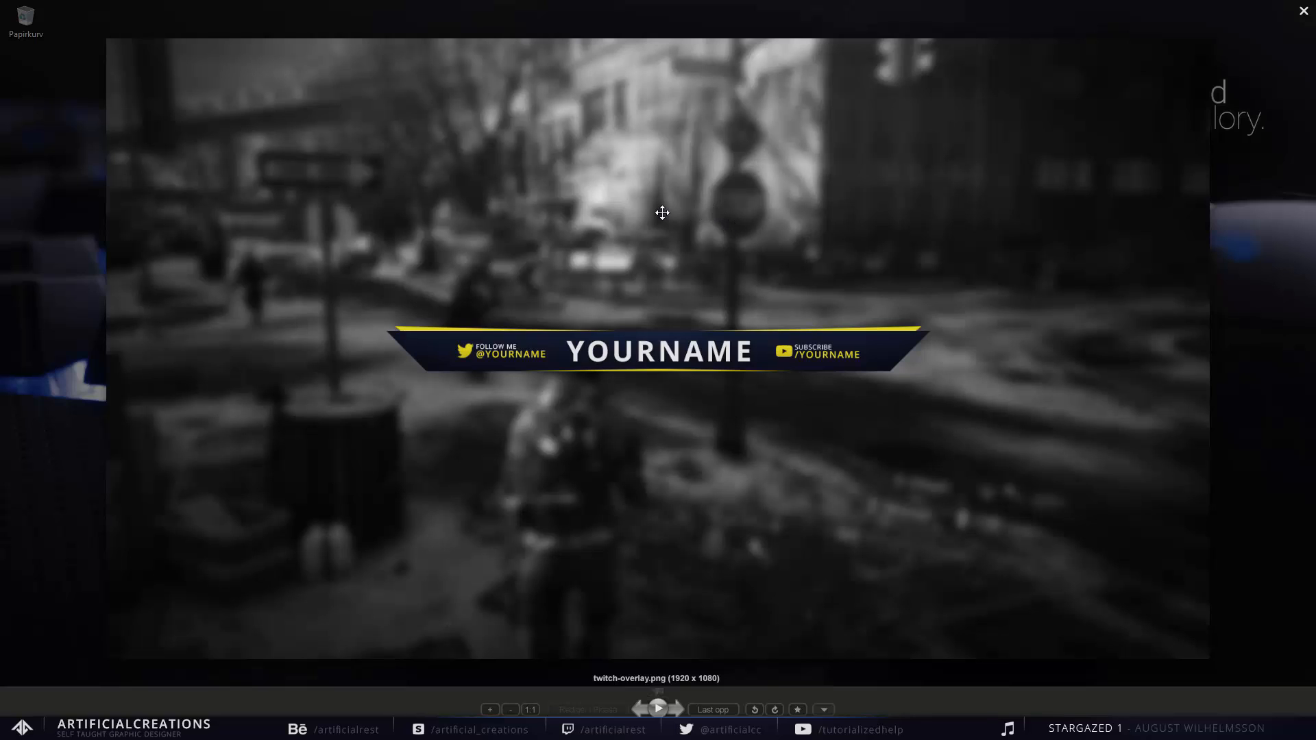
Close the twitch-overlay image preview and its file explorer window.
{"action": "left_click", "coordinate": [1305, 9]}
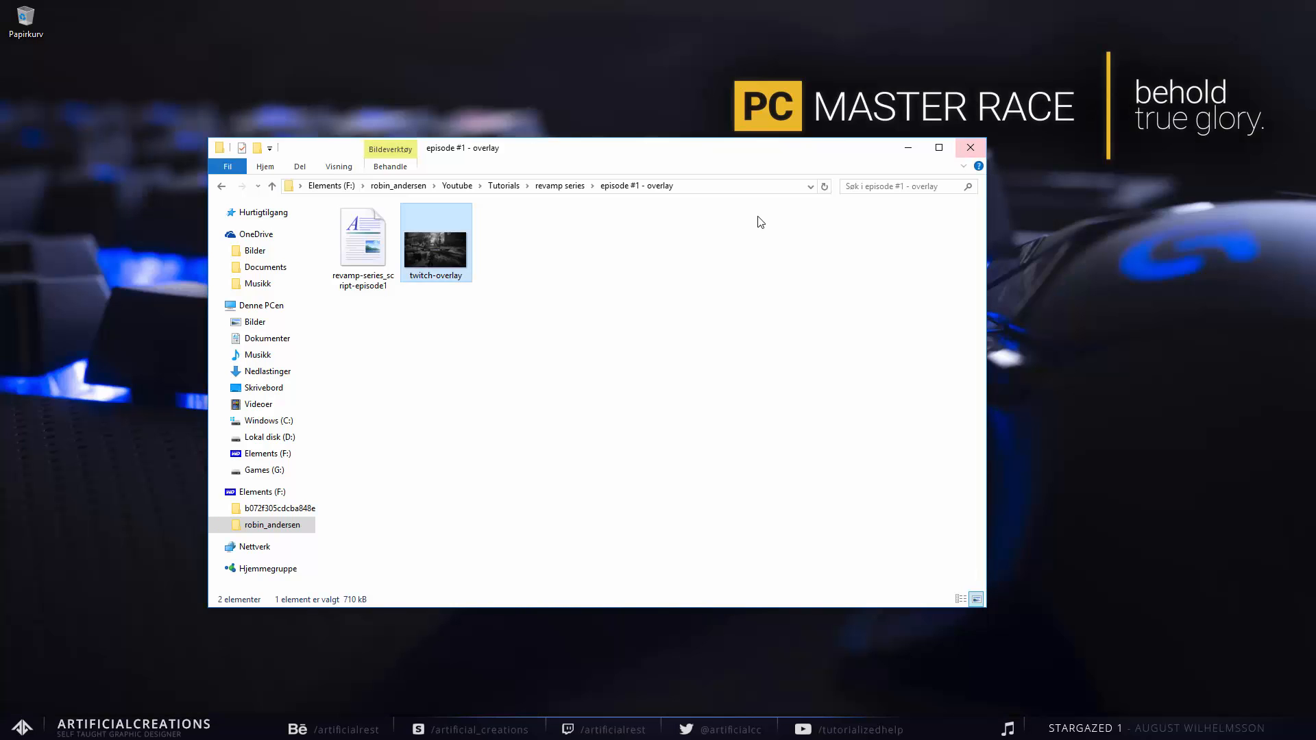
{"action": "key", "text": "alt+F4"}
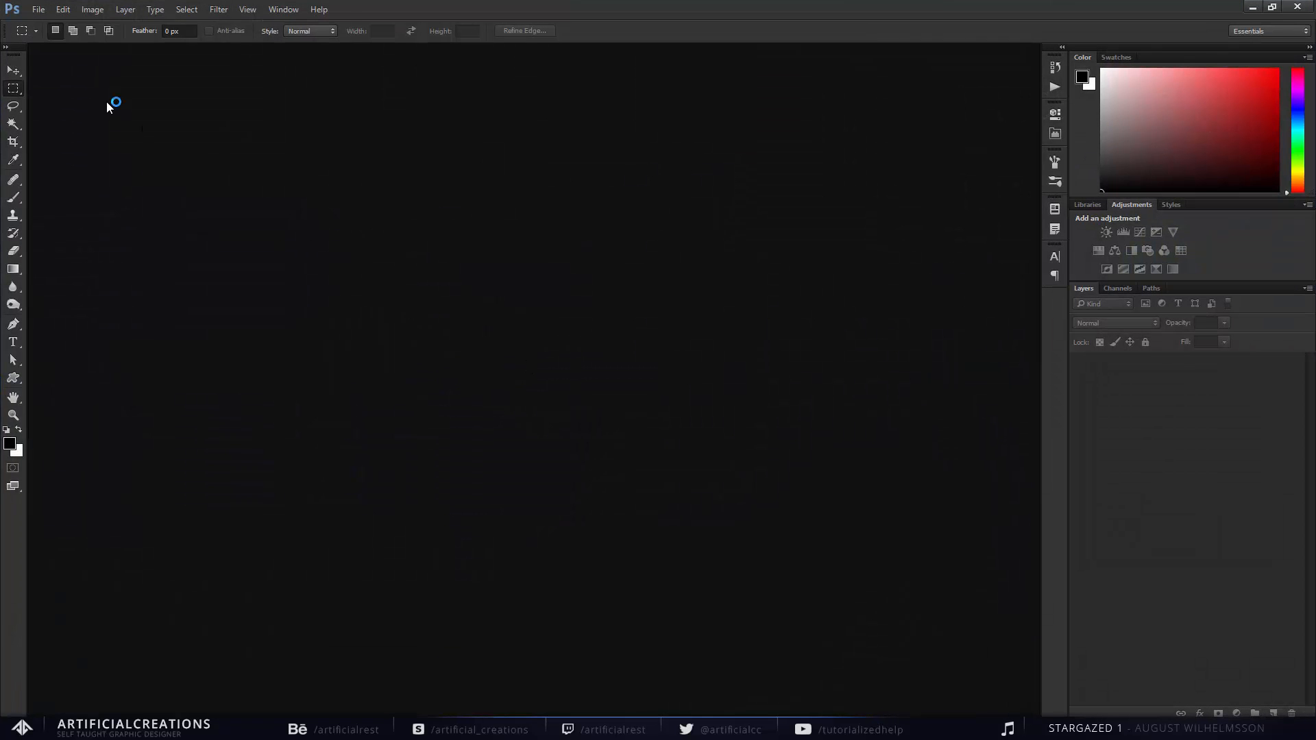
Create a new 1920 x 1080 pixel RGB document with a white background.
{"action": "left_click", "coordinate": [13, 70]}
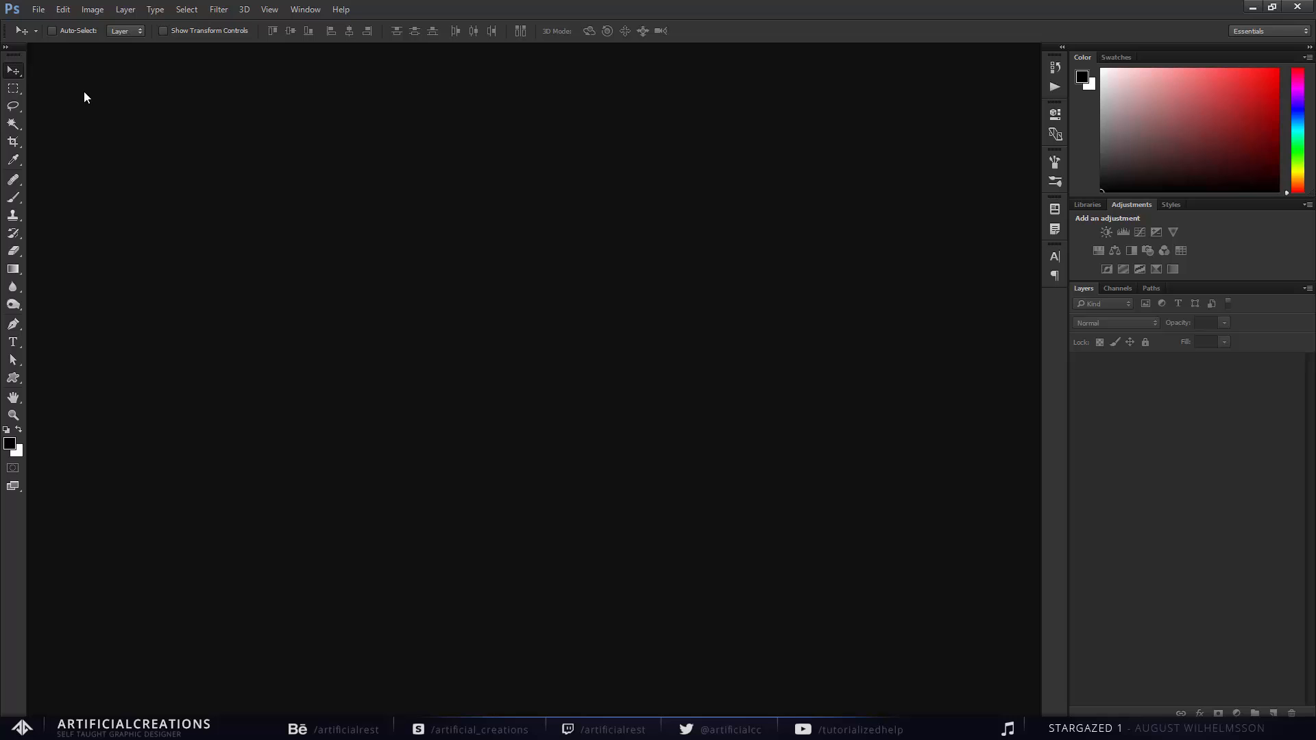
{"action": "left_click", "coordinate": [39, 9]}
{"action": "left_click", "coordinate": [55, 21]}
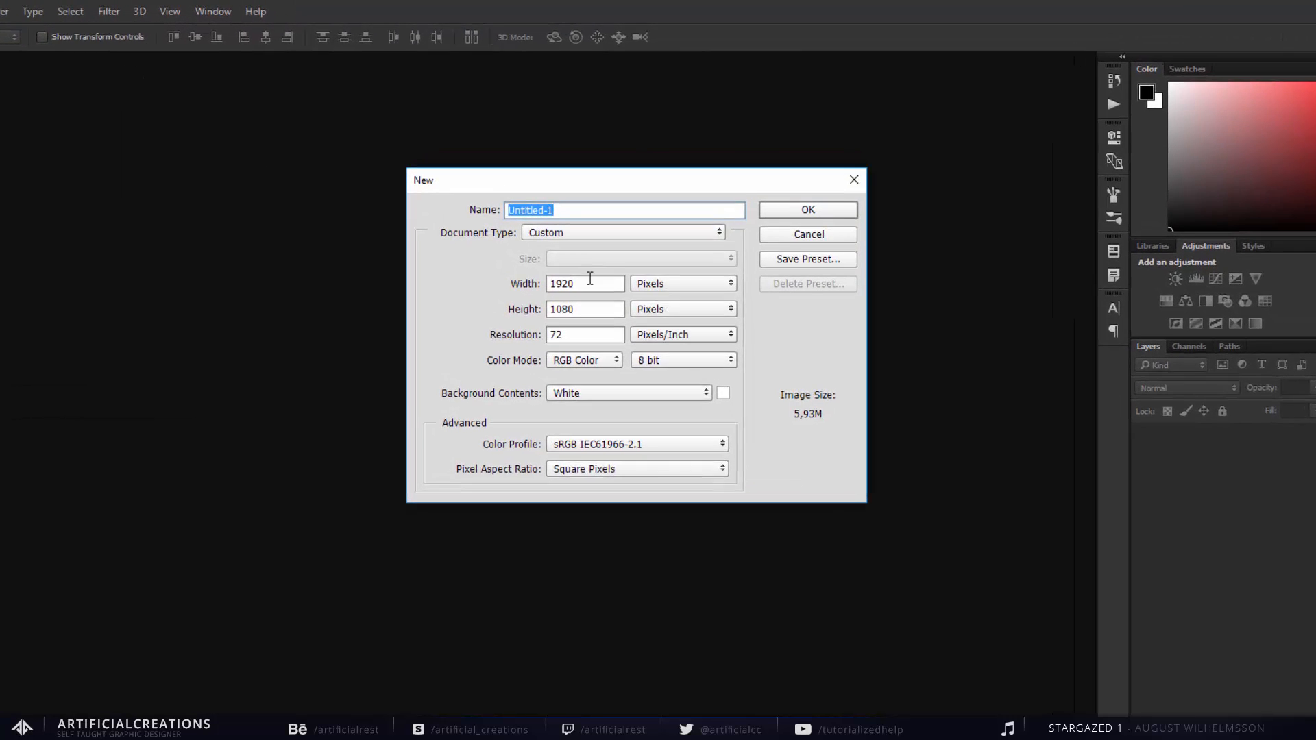
{"action": "left_click_drag", "start_coordinate": [576, 313], "coordinate": [473, 297]}
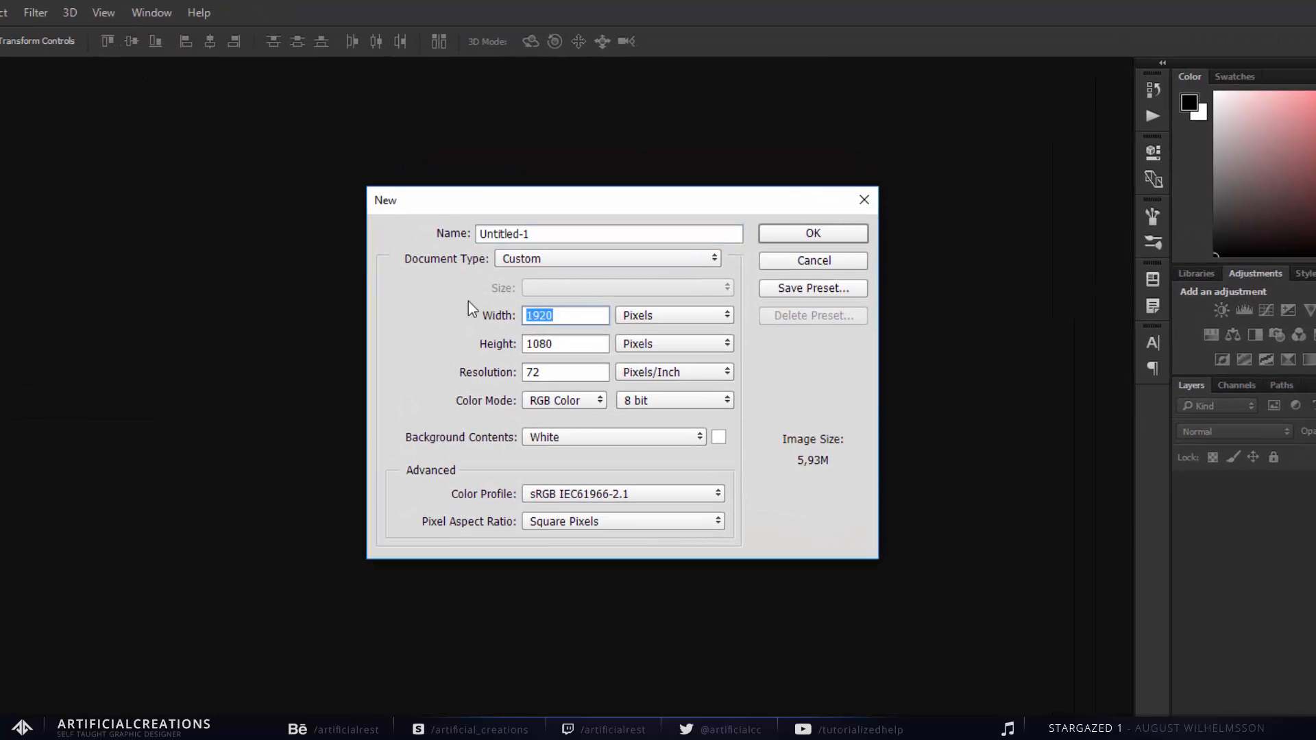
{"action": "type", "text": "1920"}
{"action": "key", "text": "Tab"}
{"action": "type", "text": "1080"}
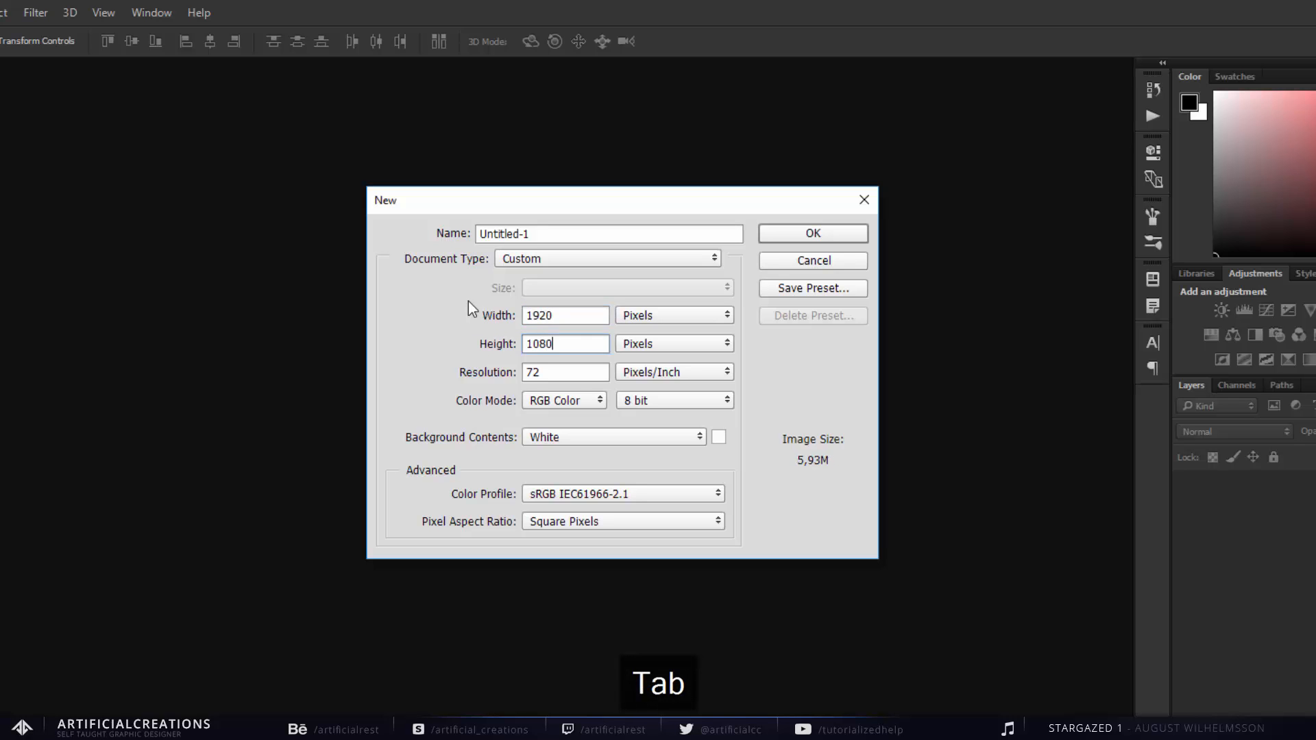
{"action": "left_click", "coordinate": [812, 233]}
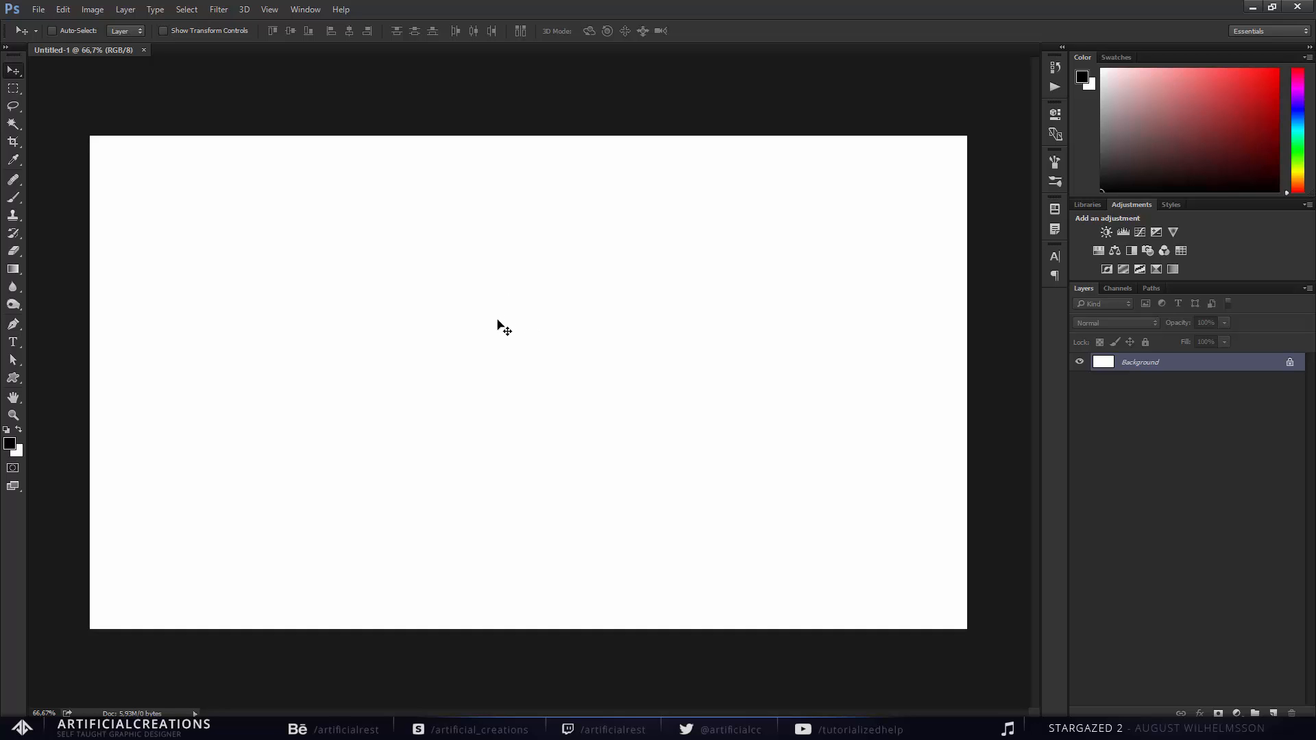
Place the-division_preview-image from the revamp series graphics folder into the new document.
{"action": "left_click", "coordinate": [124, 728]}
{"action": "key", "text": "BackSpace"}
{"action": "double_click", "coordinate": [434, 257]}
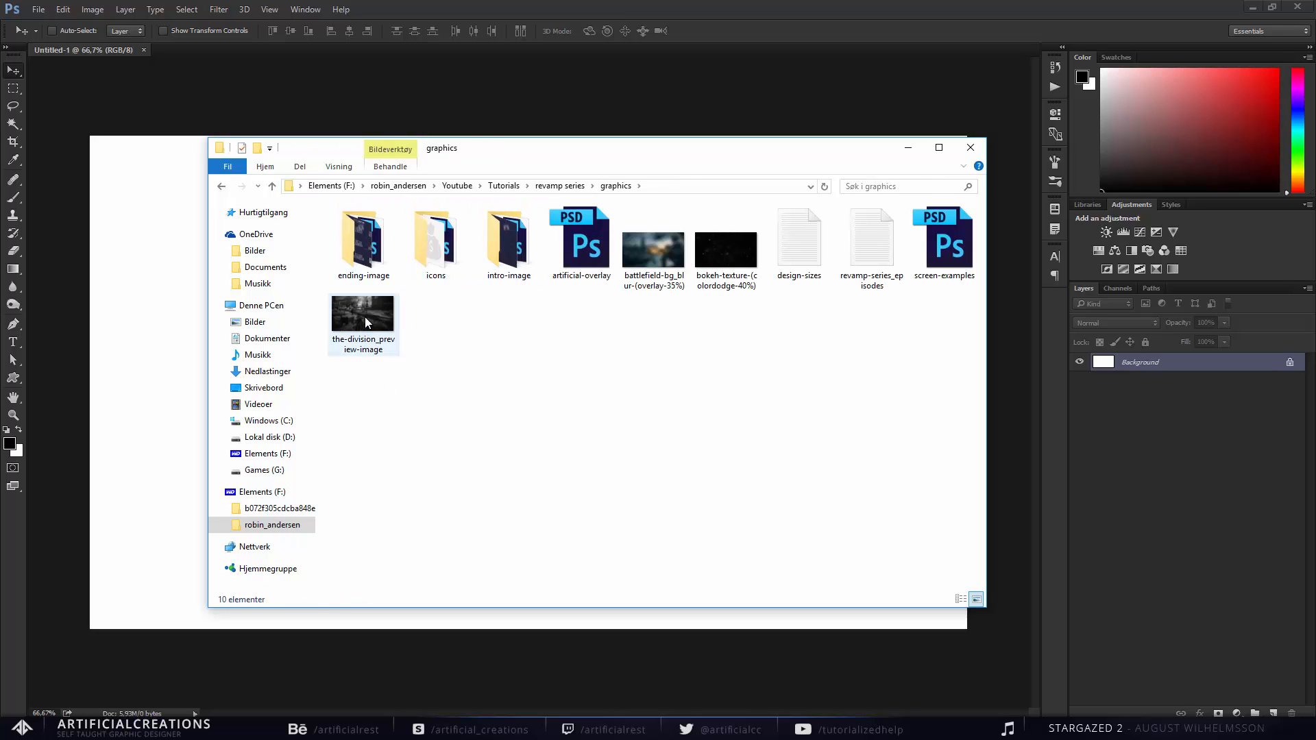
{"action": "left_click_drag", "start_coordinate": [364, 322], "coordinate": [182, 412]}
Add a vertical guide at 50% of the canvas width.
{"action": "scroll", "coordinate": [517, 276], "scroll_direction": "up", "scroll_amount": 3}
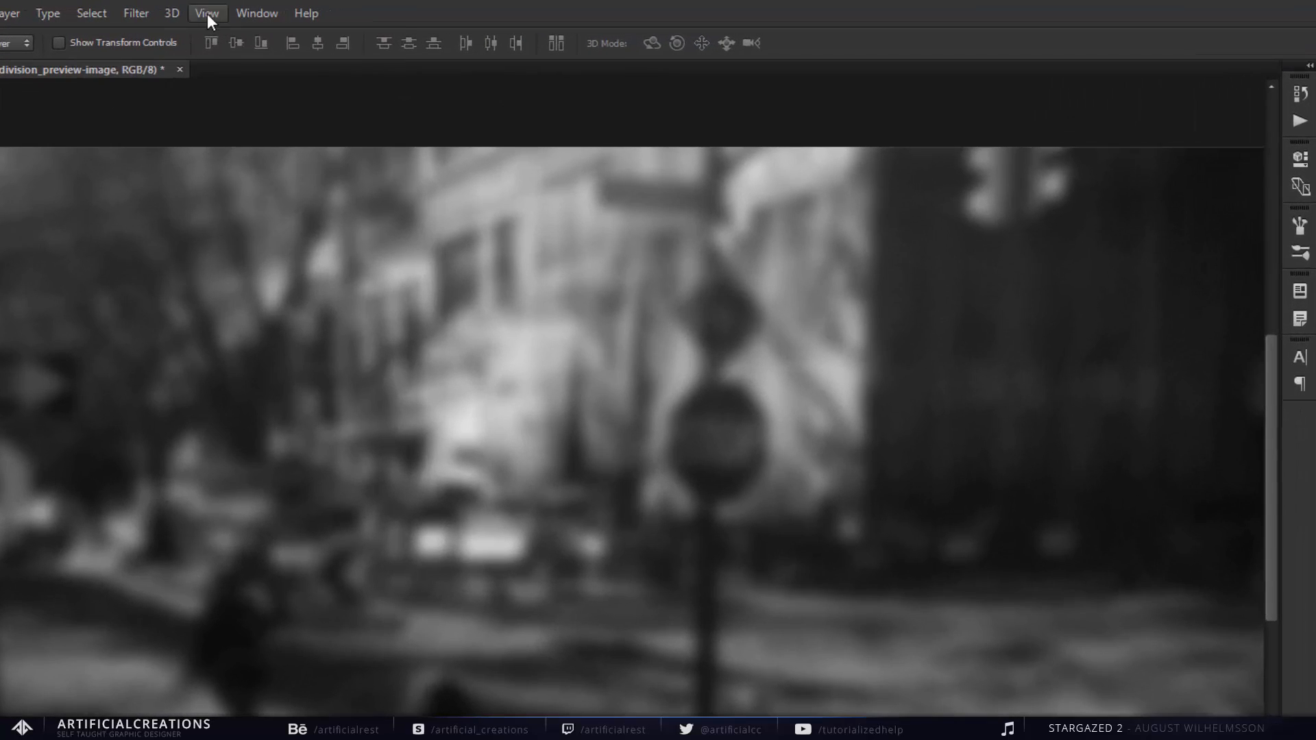
{"action": "left_click", "coordinate": [270, 9]}
{"action": "left_click", "coordinate": [238, 466]}
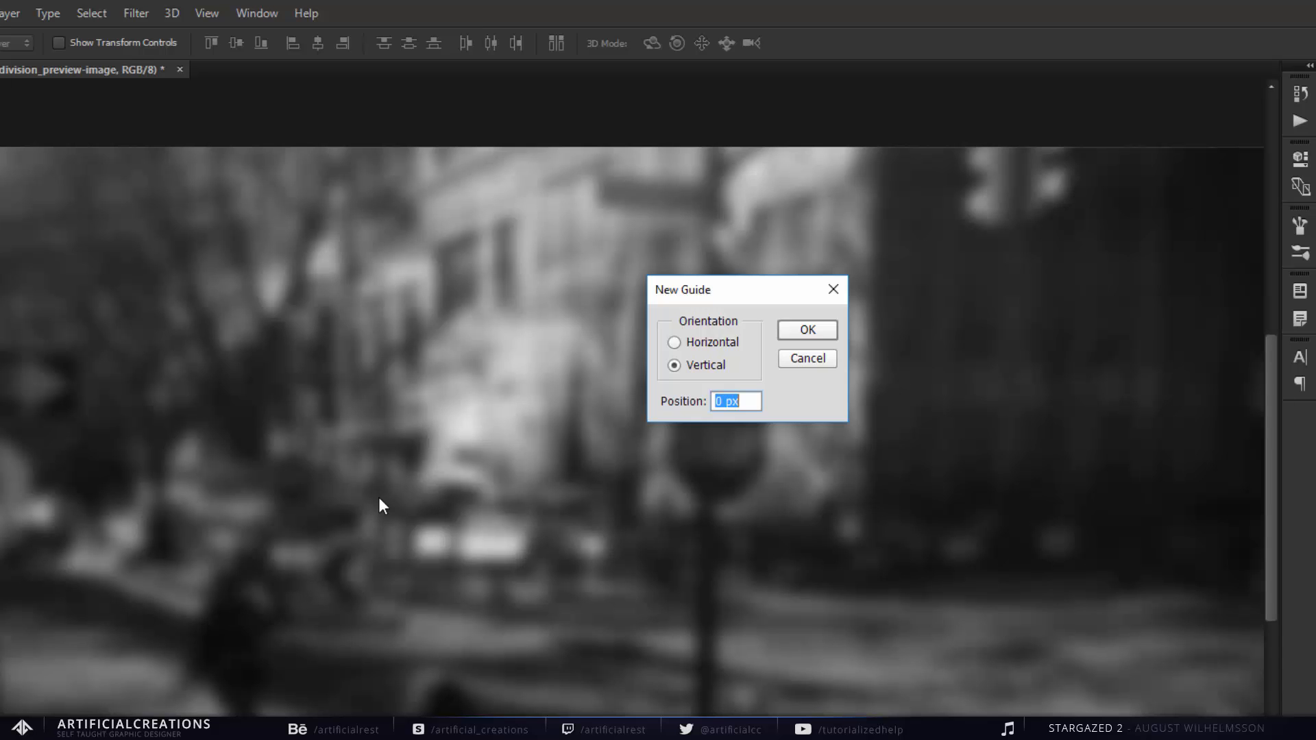
{"action": "type", "text": "50%"}
{"action": "key", "text": "Return"}
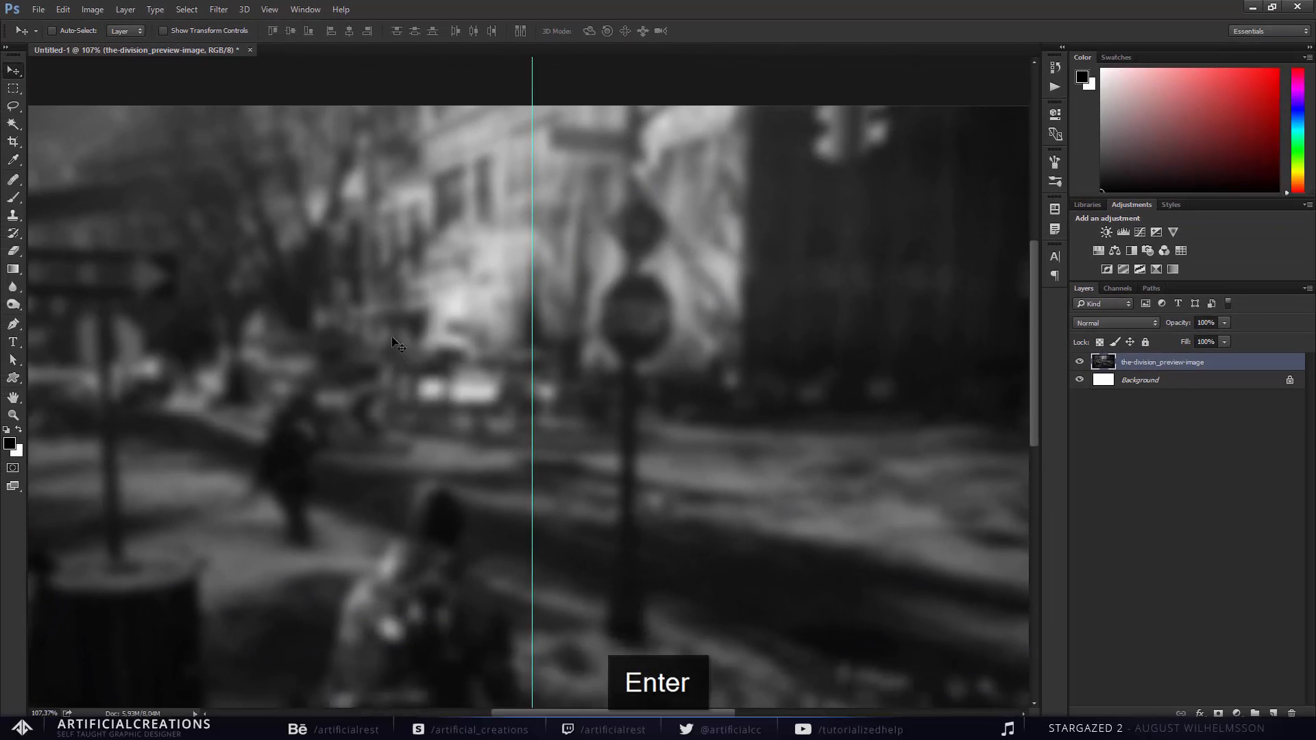
Add a new empty layer above the preview image and activate the Pen tool.
{"action": "scroll", "coordinate": [441, 307], "scroll_direction": "down", "scroll_amount": 3}
{"action": "scroll", "coordinate": [501, 223], "scroll_direction": "down", "scroll_amount": 2}
{"action": "scroll", "coordinate": [500, 228], "scroll_direction": "up", "scroll_amount": 1}
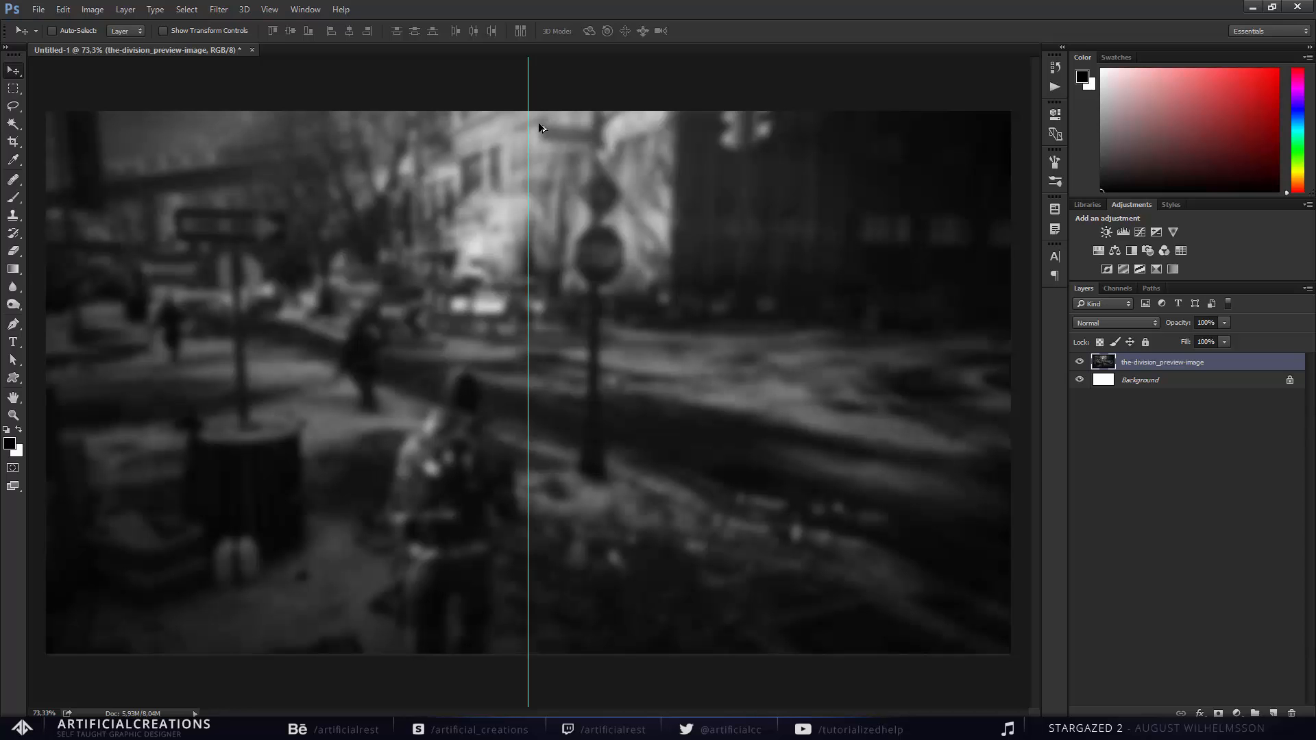
{"action": "scroll", "coordinate": [538, 123], "scroll_direction": "up", "scroll_amount": 5}
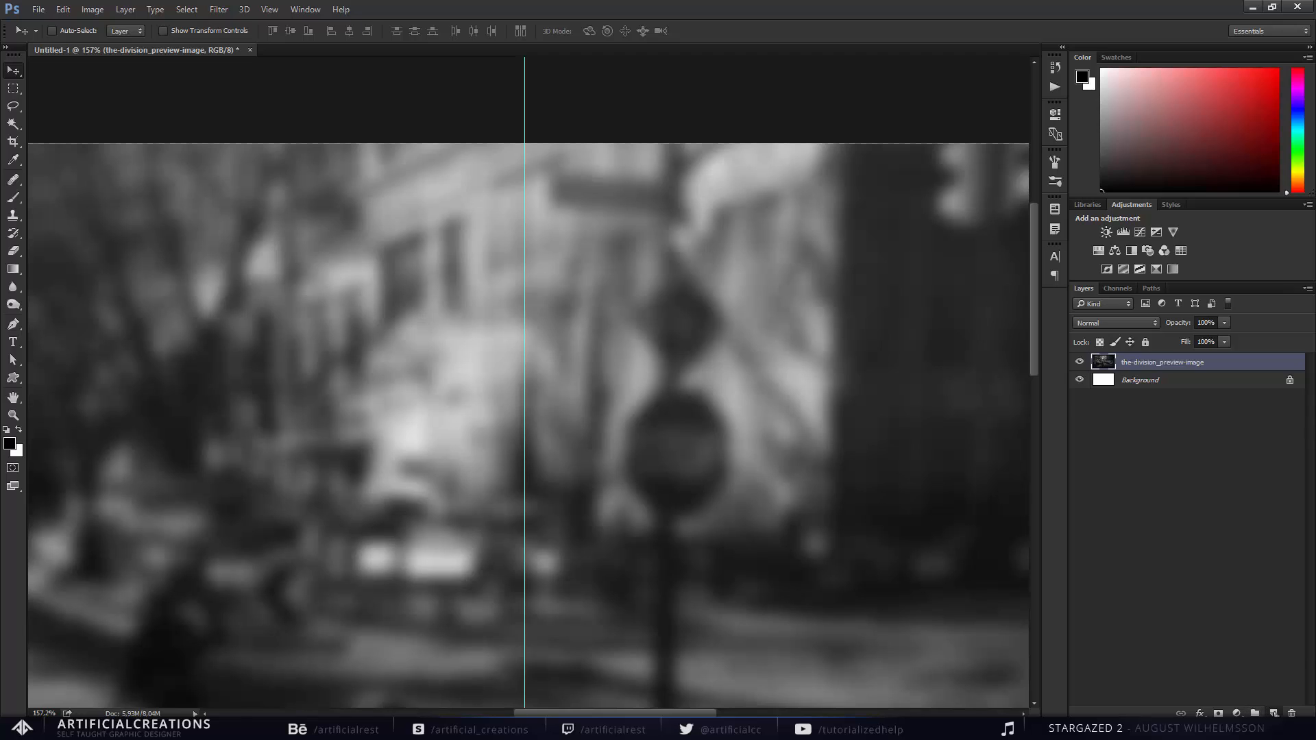
{"action": "left_click", "coordinate": [1273, 713]}
{"action": "key", "text": "p"}
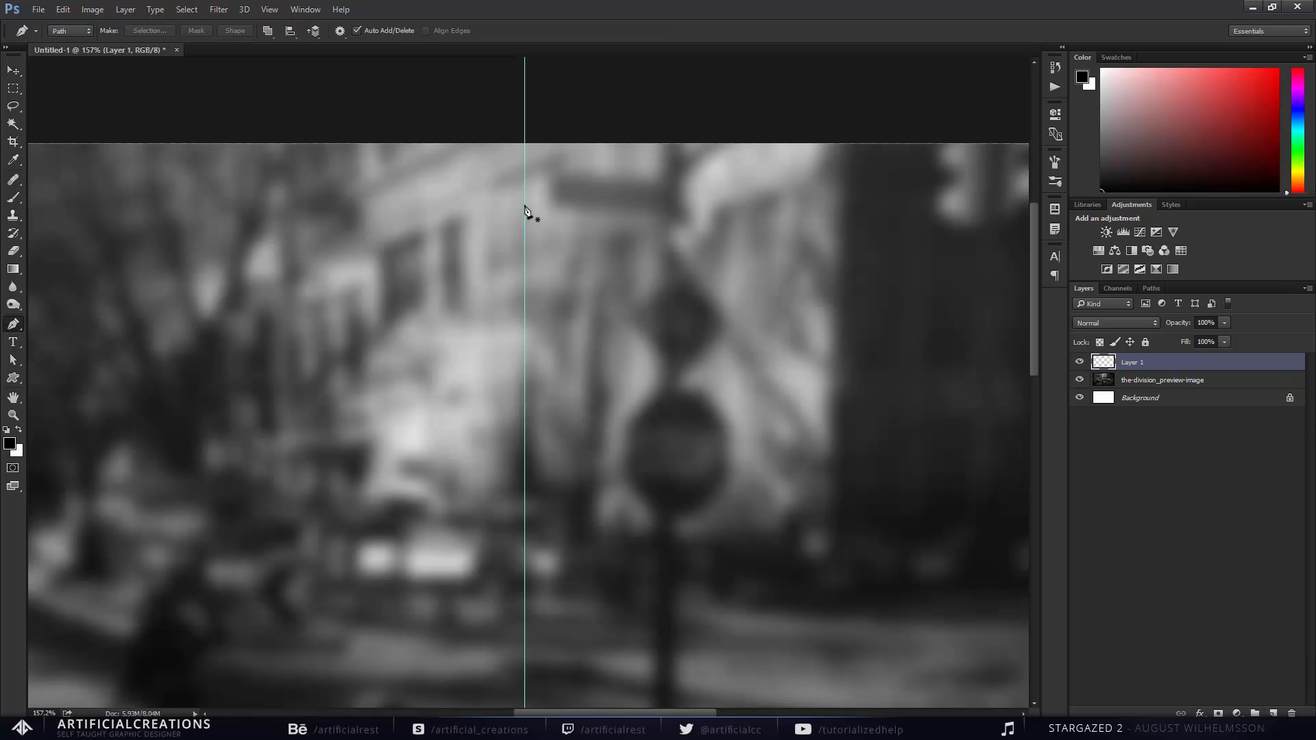
{"action": "scroll", "coordinate": [525, 207], "scroll_direction": "down", "scroll_amount": 3}
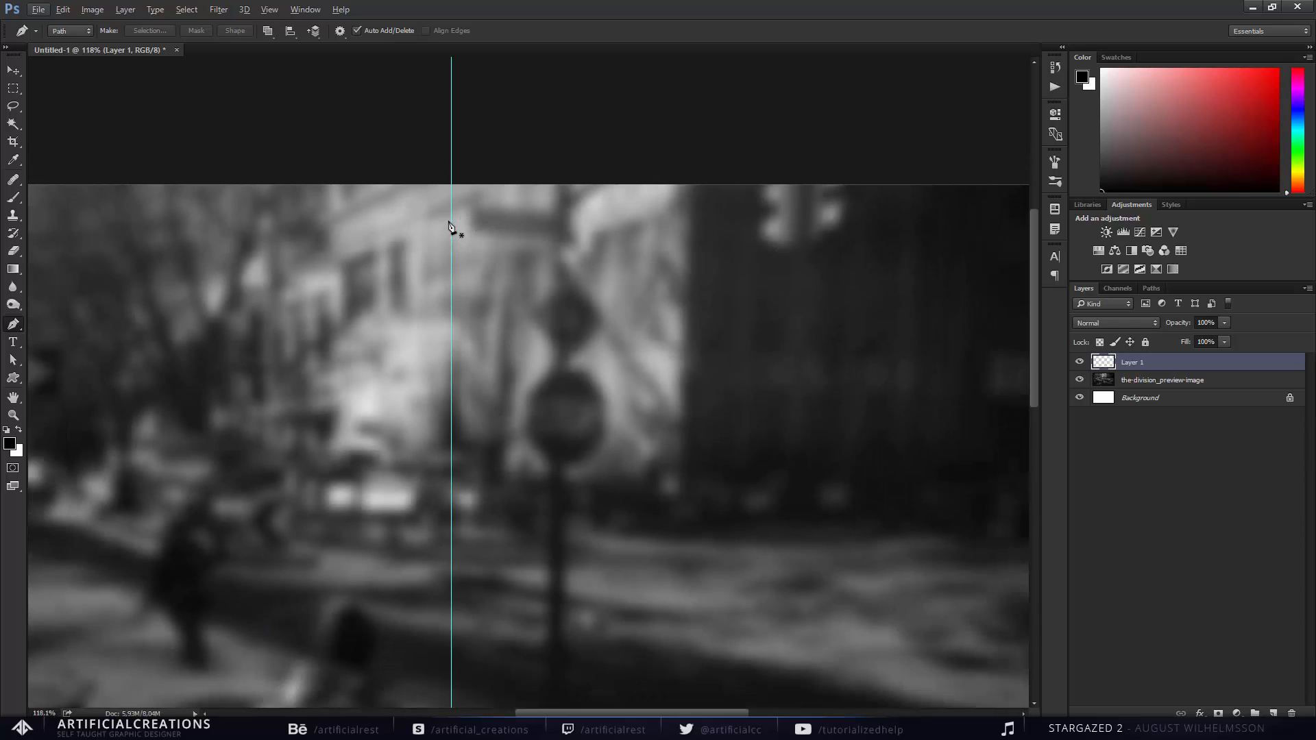
{"action": "key", "text": "alt"}
{"action": "scroll", "coordinate": [448, 224], "scroll_direction": "up", "scroll_amount": 3, "text": "alt"}
{"action": "scroll", "coordinate": [458, 233], "scroll_direction": "down", "scroll_amount": 1}
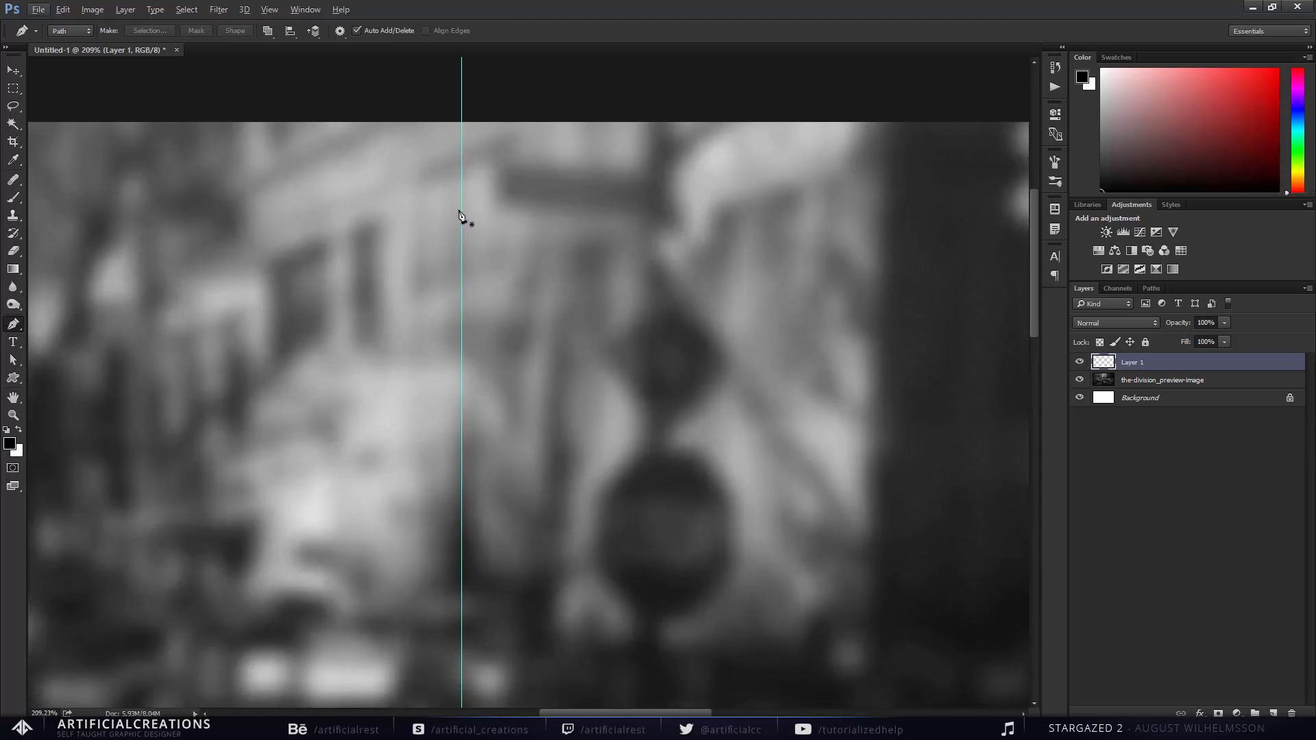
{"action": "left_click", "coordinate": [461, 207]}
{"action": "scroll", "coordinate": [388, 229], "scroll_direction": "left", "scroll_amount": 3}
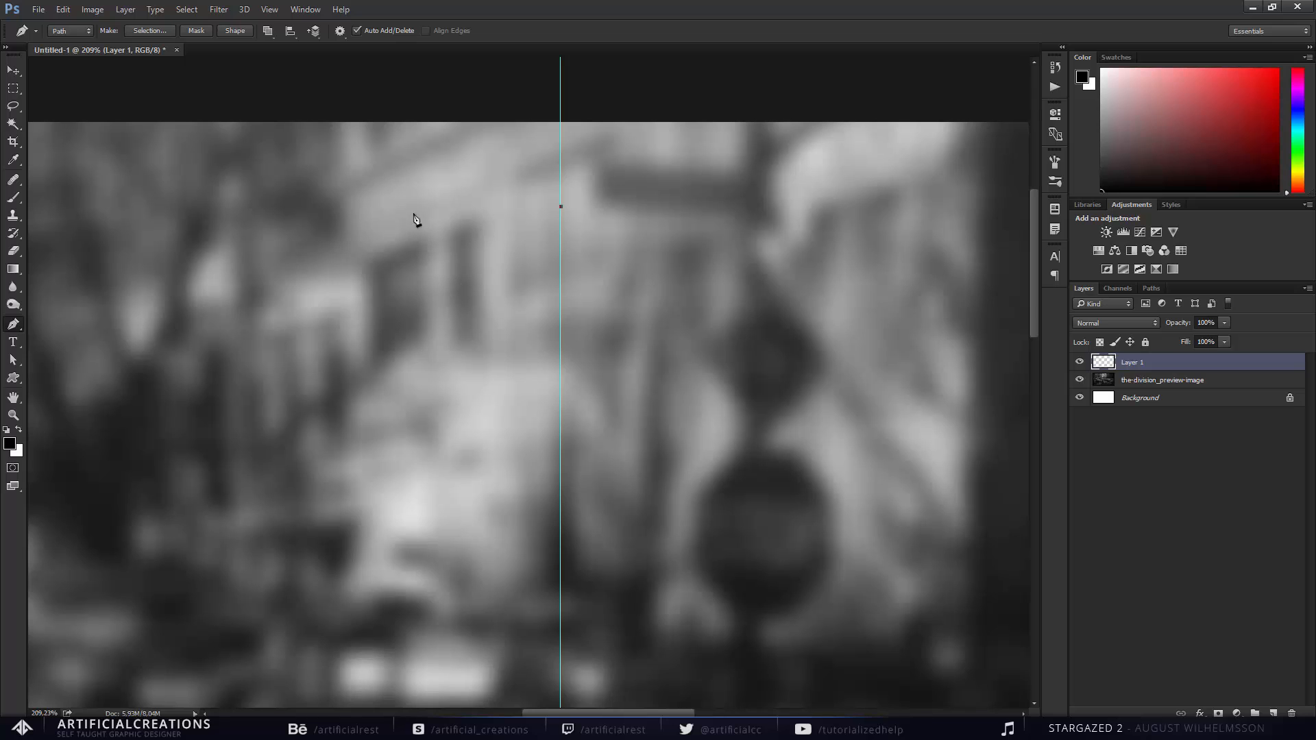
{"action": "scroll", "coordinate": [400, 218], "scroll_direction": "left", "scroll_amount": 5}
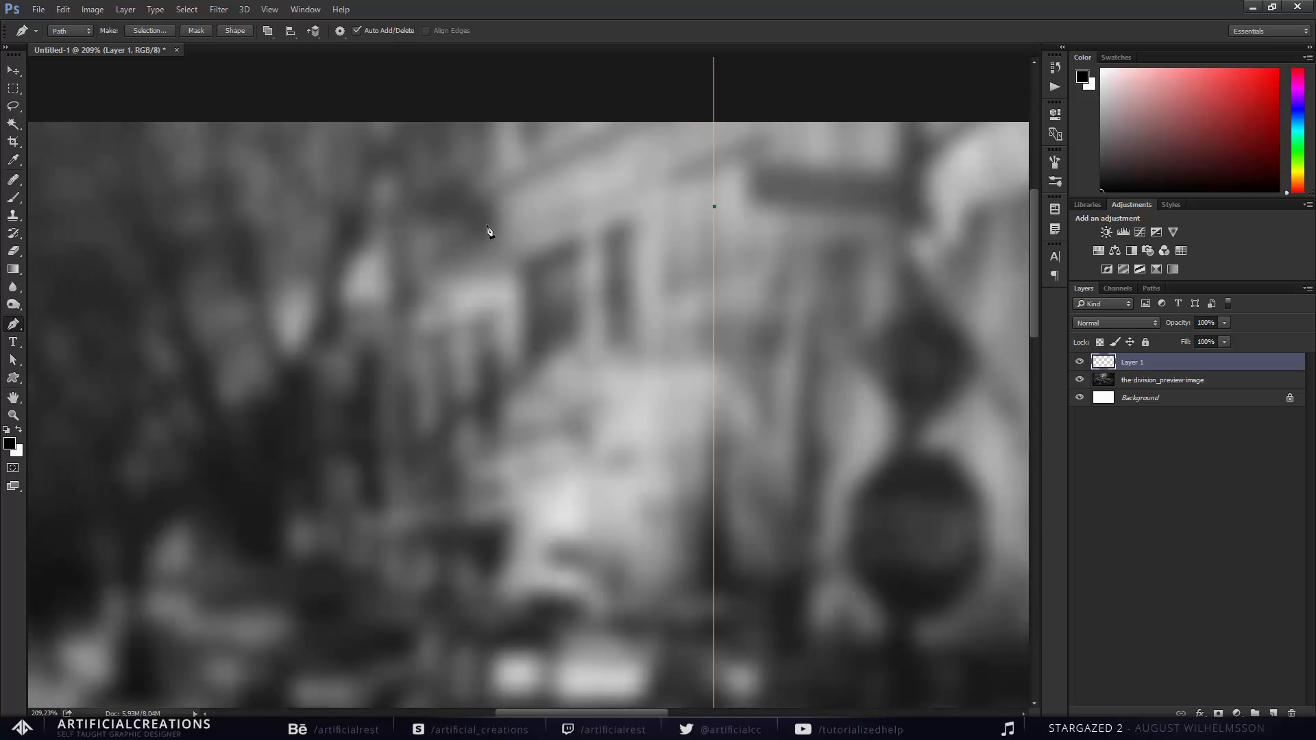
{"action": "scroll", "coordinate": [487, 230], "scroll_direction": "down", "scroll_amount": 2}
{"action": "scroll", "coordinate": [450, 224], "scroll_direction": "left", "scroll_amount": 3}
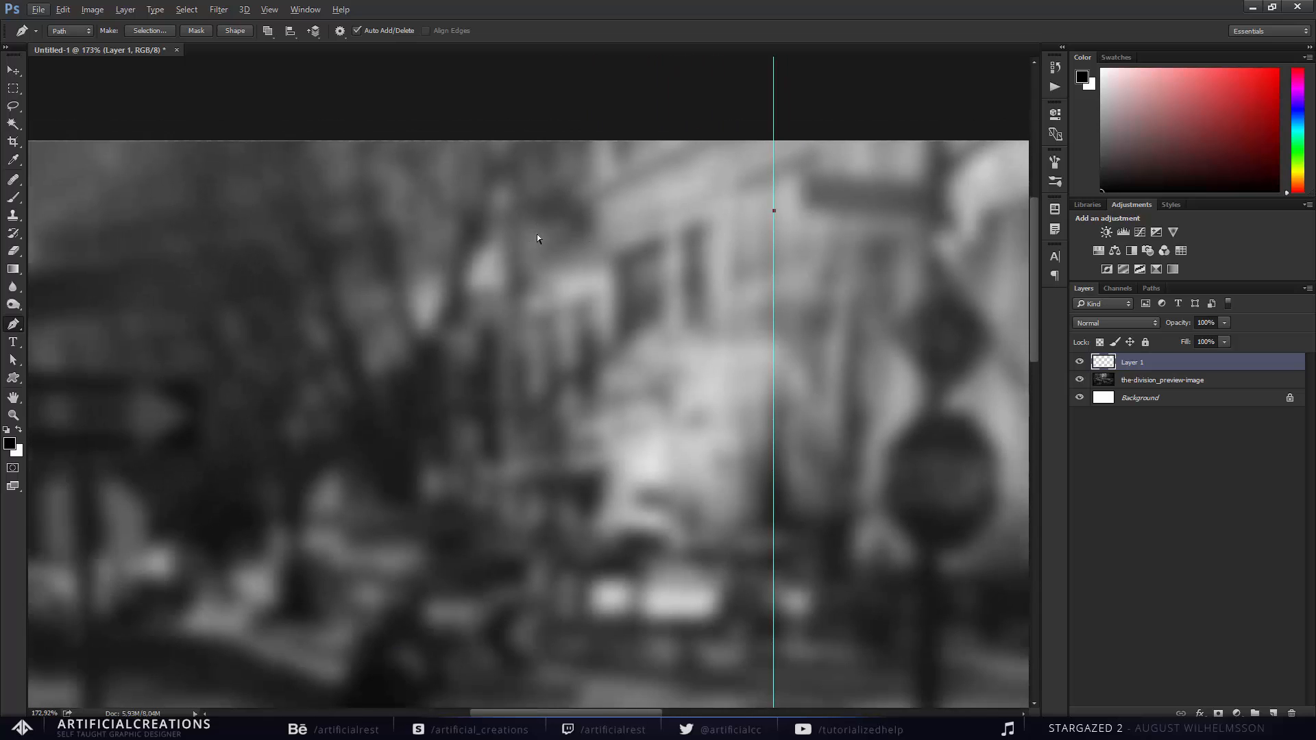
{"action": "scroll", "coordinate": [536, 238], "scroll_direction": "right", "scroll_amount": 2}
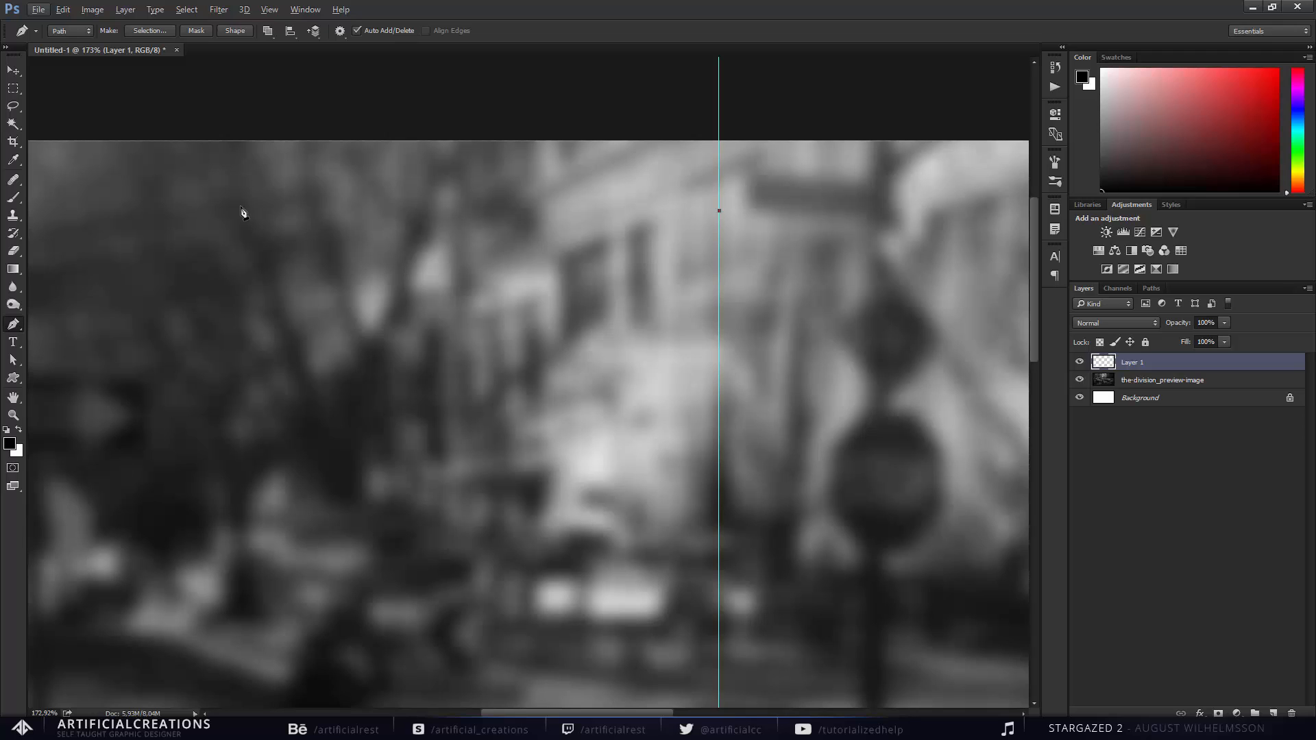
{"action": "key", "text": "ctrl+z"}
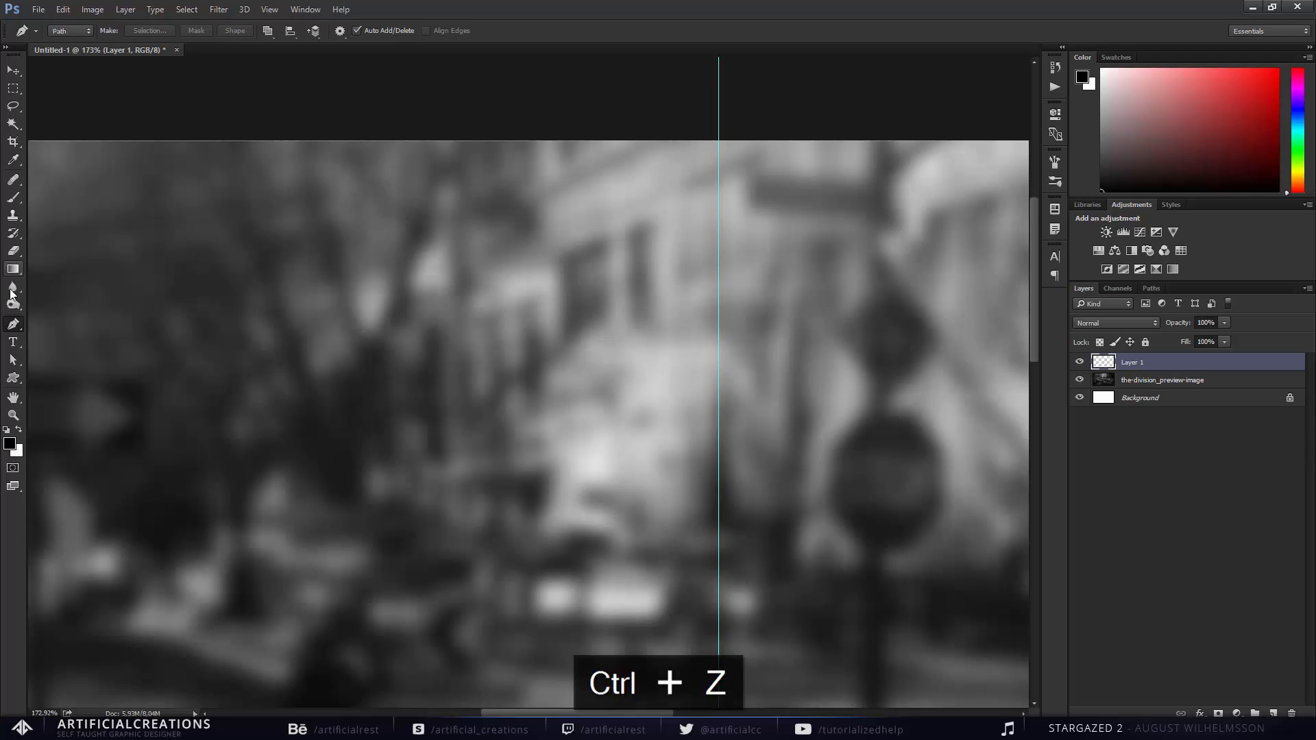
Draw a closed four-point path near the canvas top for the banner's left half, with a slanted left end and straight edge on the centre guide.
{"action": "left_click", "coordinate": [719, 214]}
{"action": "scroll", "coordinate": [720, 211], "scroll_direction": "down", "scroll_amount": 3}
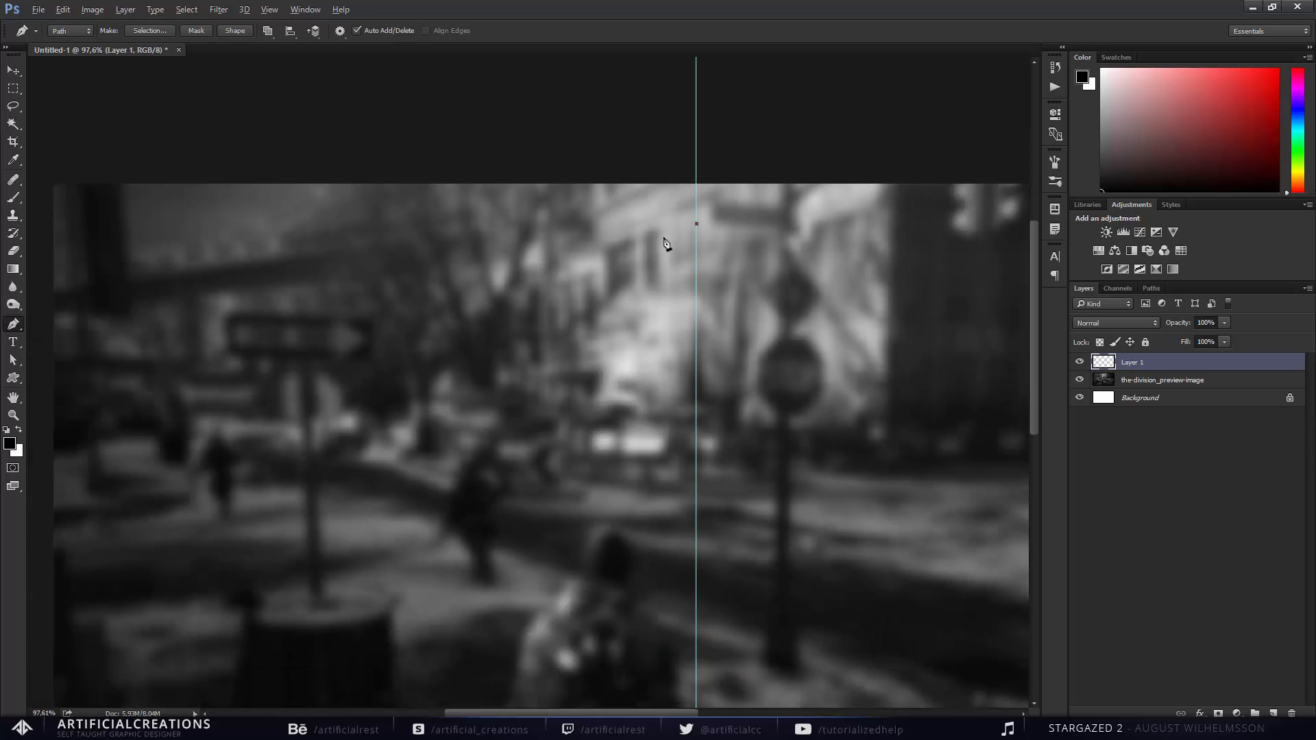
{"action": "scroll", "coordinate": [430, 227], "scroll_direction": "right", "scroll_amount": 2}
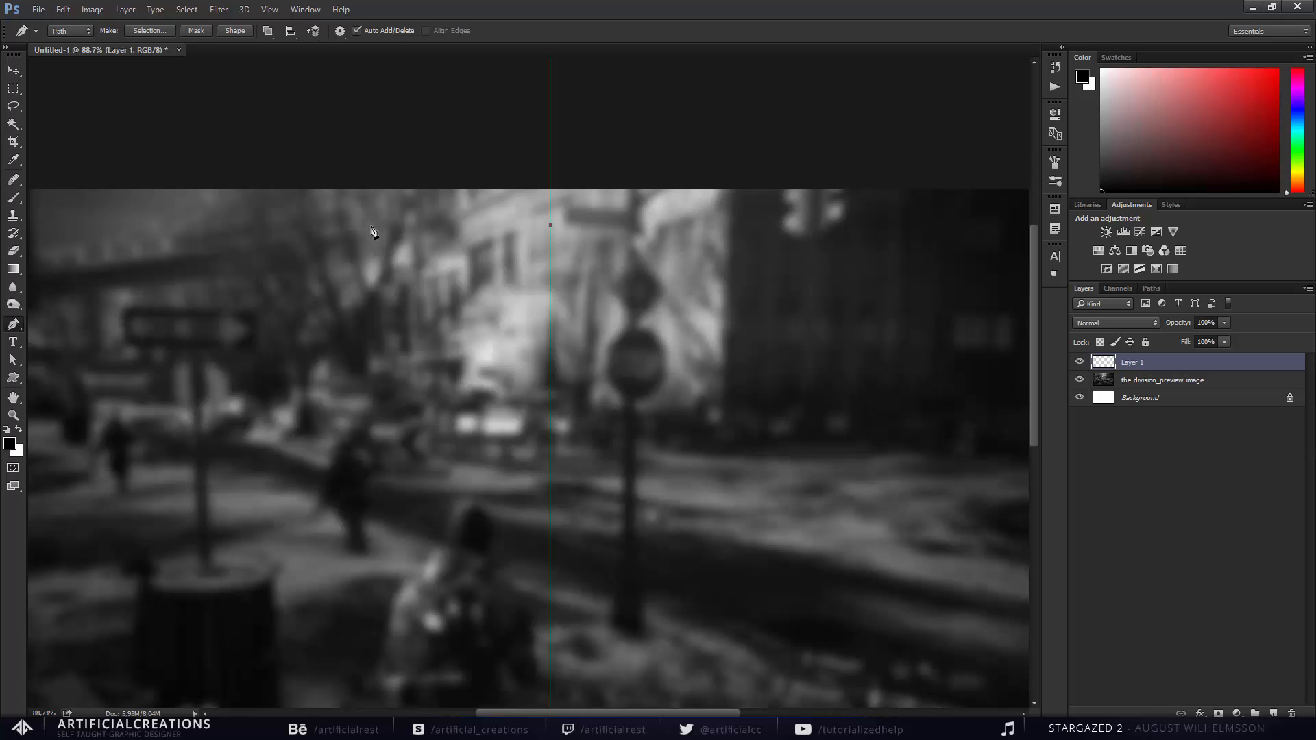
{"action": "left_click", "coordinate": [315, 224]}
{"action": "key", "text": "ctrl+z"}
{"action": "key", "text": "ctrl+z"}
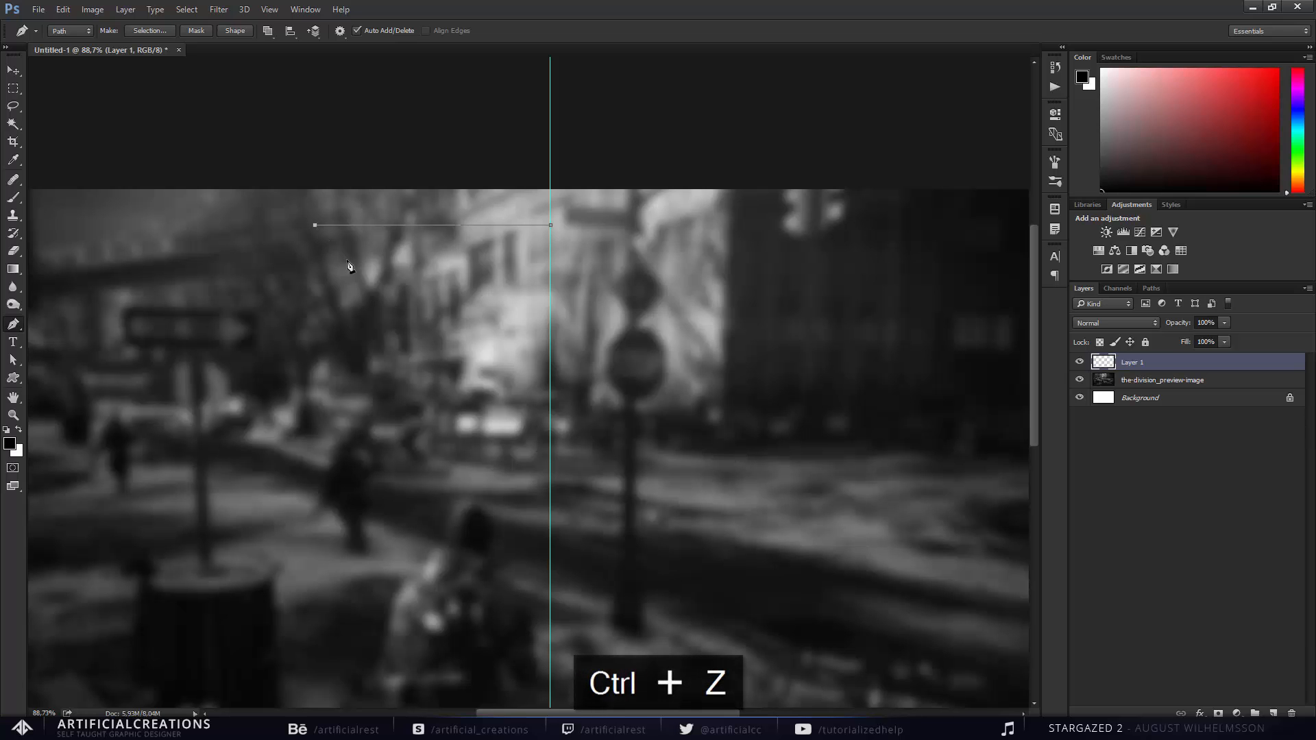
{"action": "left_click", "coordinate": [348, 259]}
{"action": "left_click", "coordinate": [550, 259]}
{"action": "scroll", "coordinate": [540, 295], "scroll_direction": "down", "scroll_amount": 4}
{"action": "scroll", "coordinate": [488, 216], "scroll_direction": "up", "scroll_amount": 6}
{"action": "scroll", "coordinate": [566, 171], "scroll_direction": "up", "scroll_amount": 1}
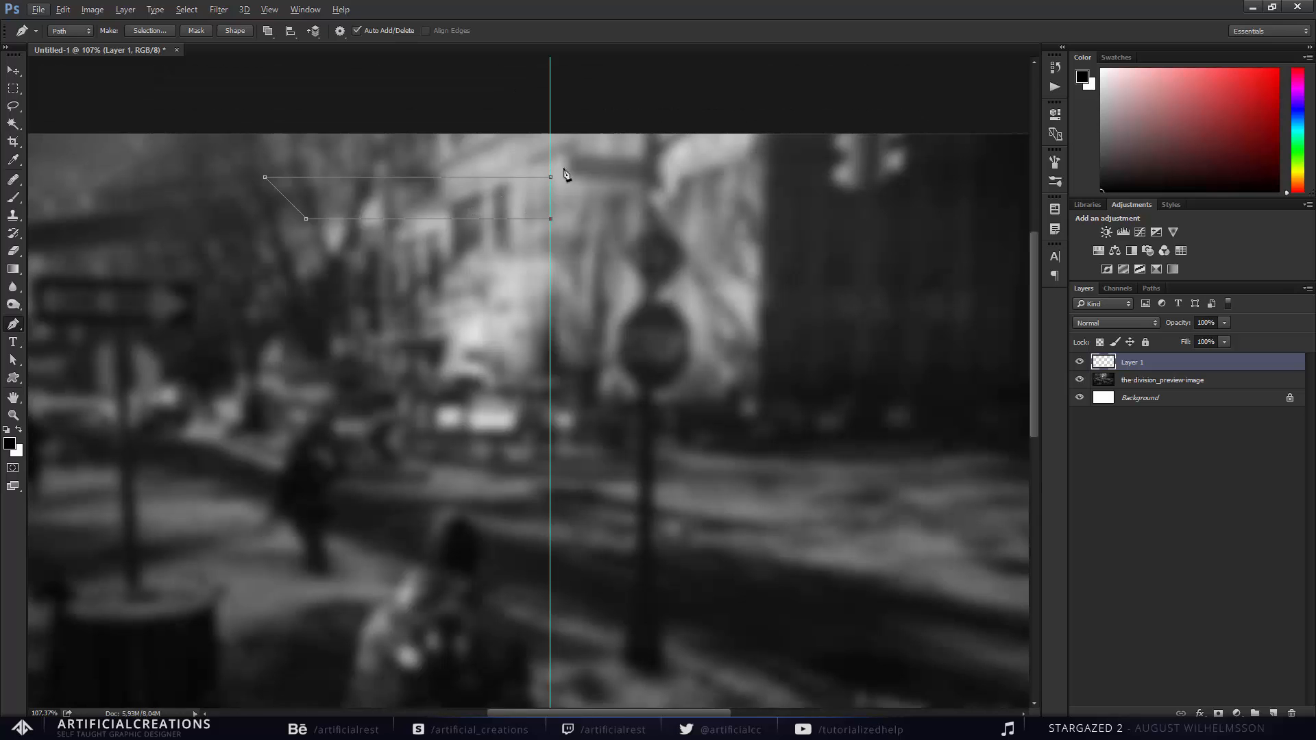
{"action": "scroll", "coordinate": [549, 199], "scroll_direction": "up", "scroll_amount": 3}
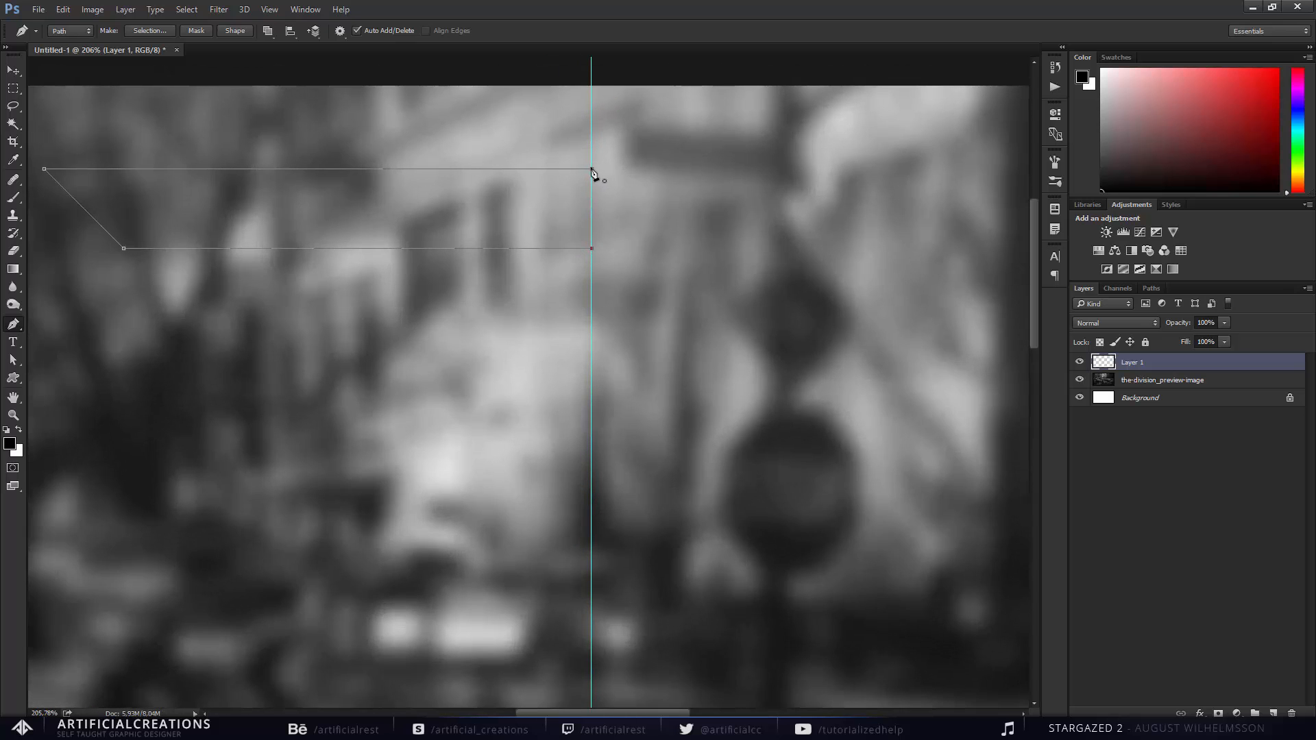
Convert the closed banner path into a selection.
{"action": "right_click", "coordinate": [513, 196]}
{"action": "left_click", "coordinate": [406, 211]}
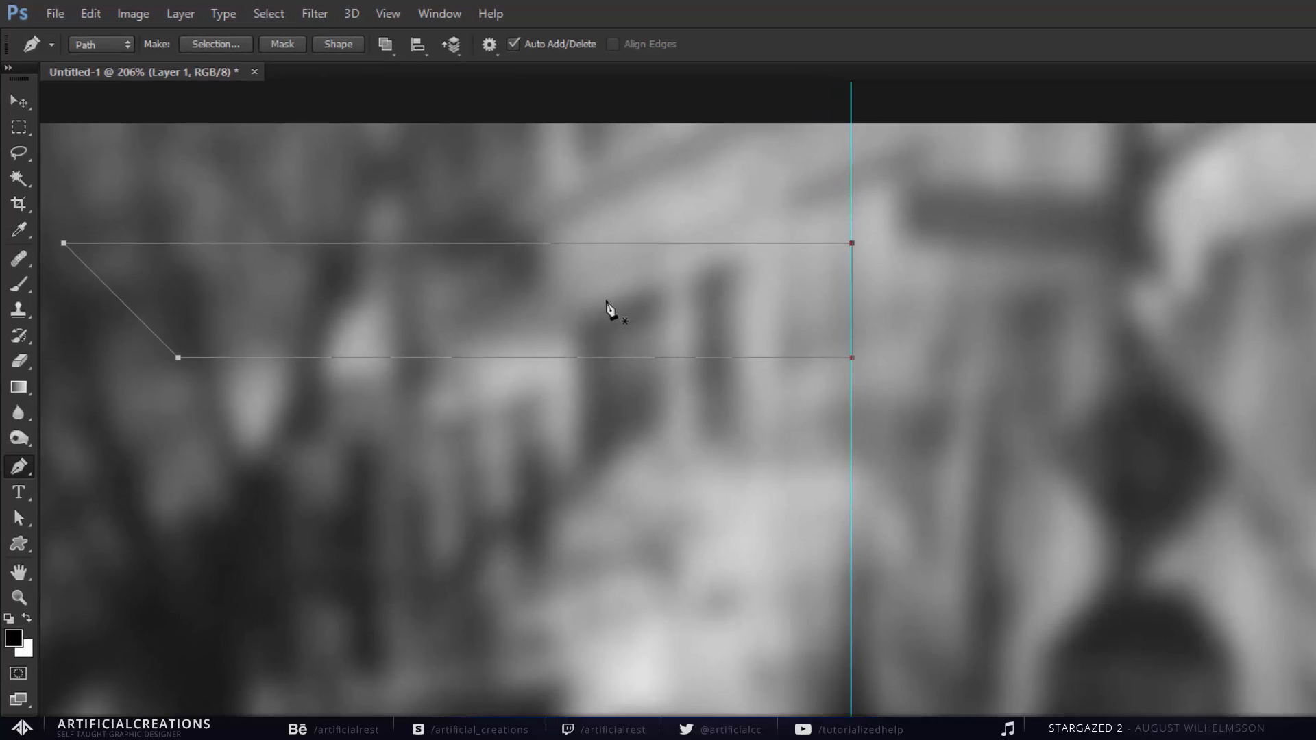
{"action": "right_click", "coordinate": [421, 210]}
{"action": "left_click", "coordinate": [704, 397]}
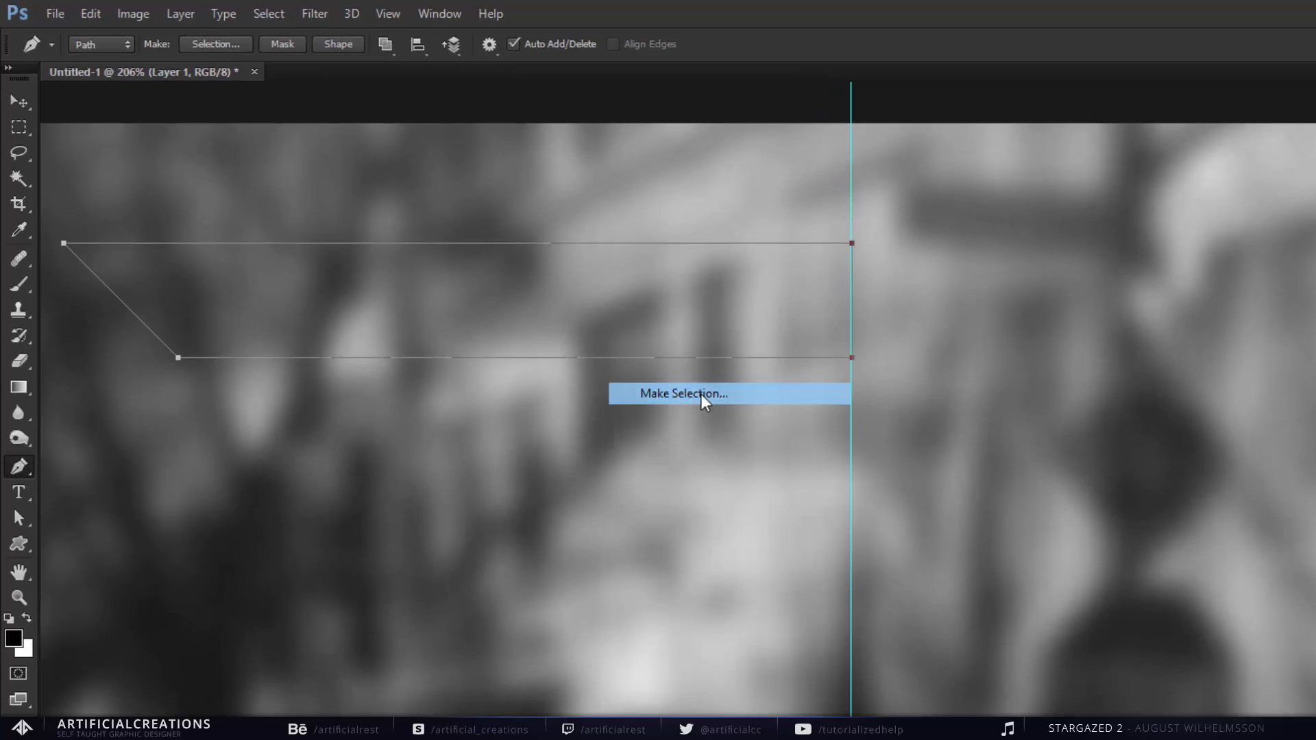
{"action": "key", "text": "Return"}
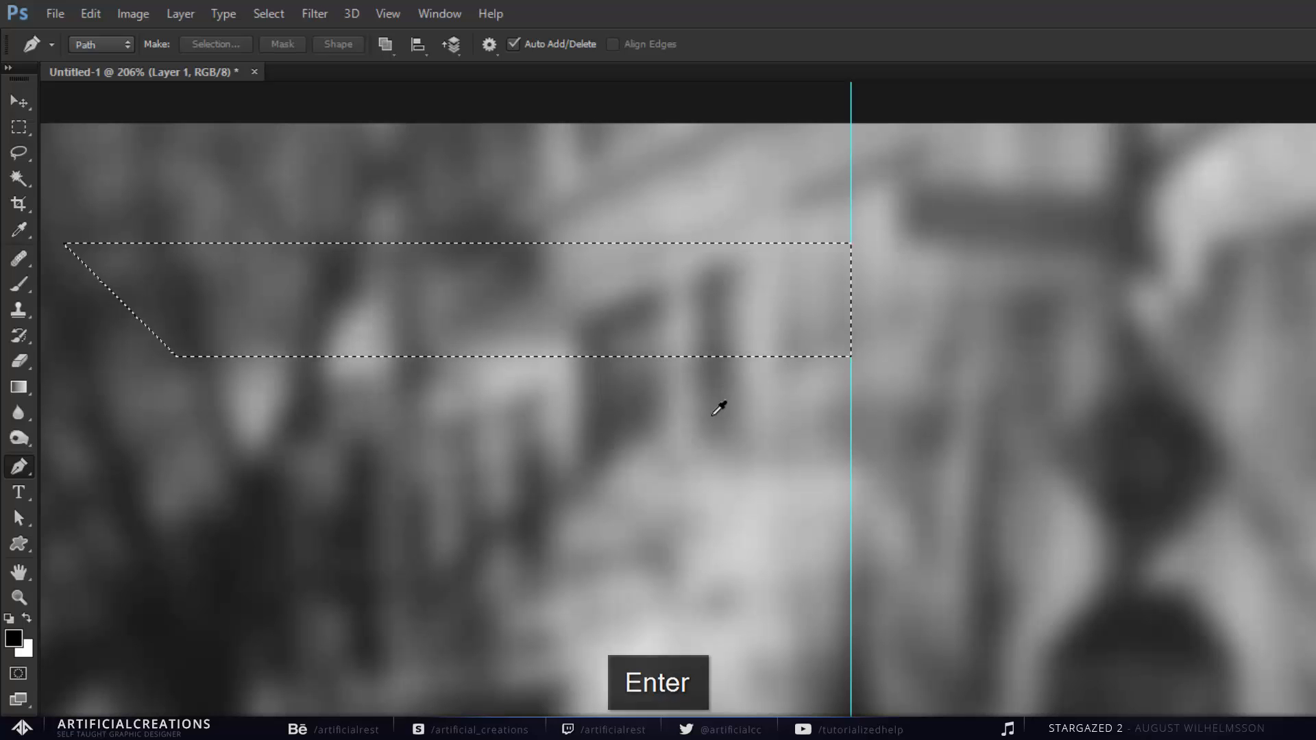
Fill the banner selection with the black foreground colour, deselect it and switch to the Move tool.
{"action": "key", "text": "alt+BackSpace"}
{"action": "key", "text": "alt+BackSpace"}
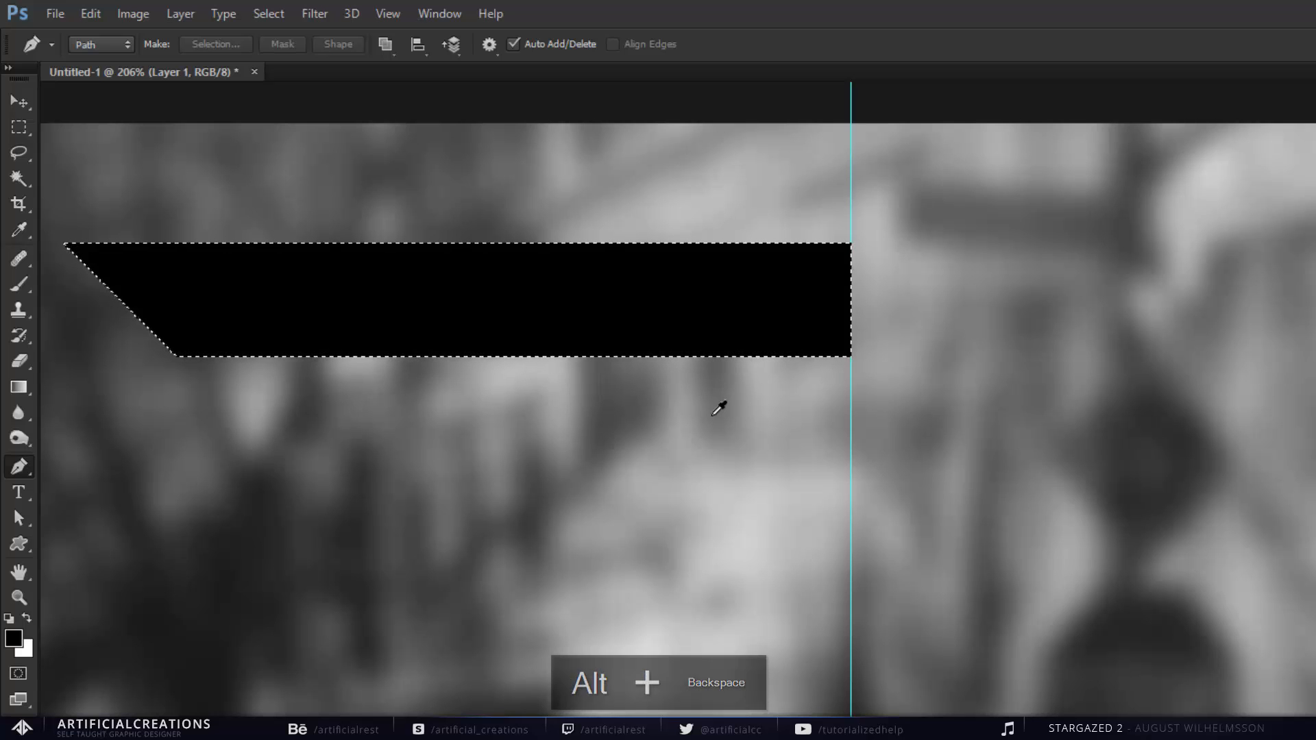
{"action": "key", "text": "ctrl+d"}
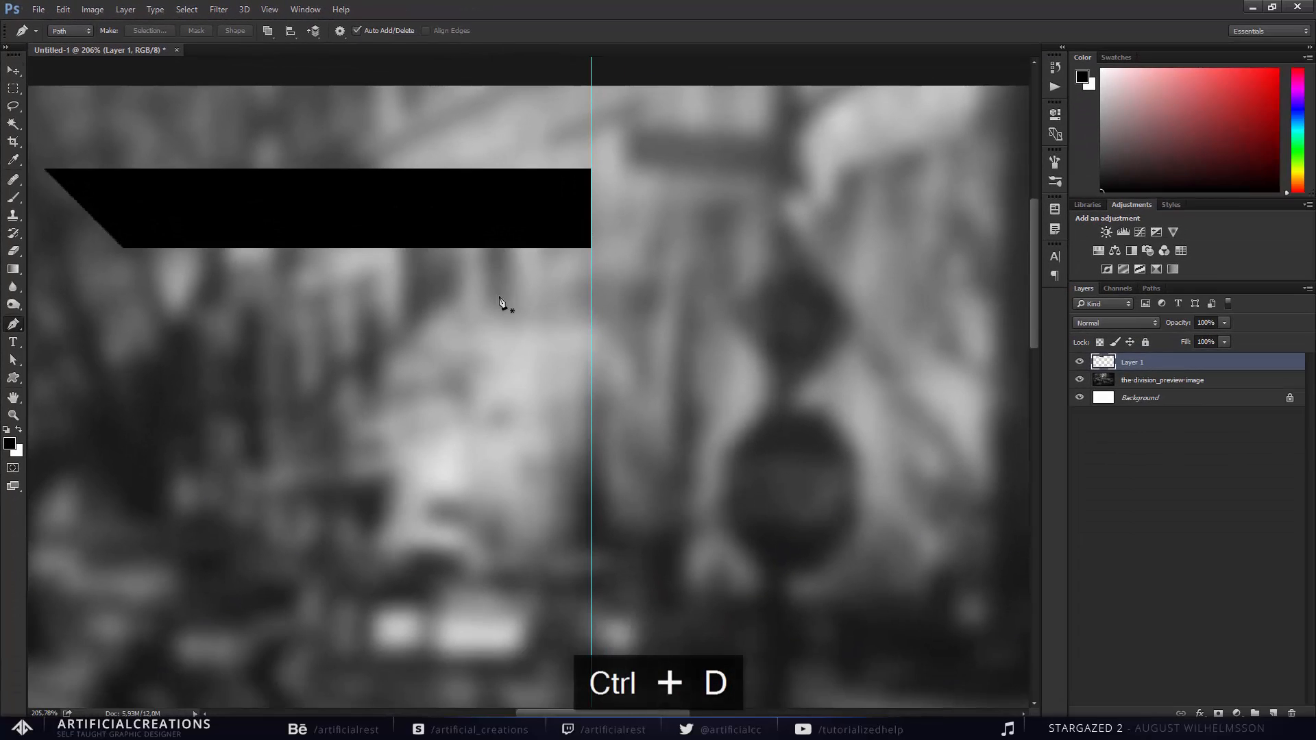
{"action": "key", "text": "v"}
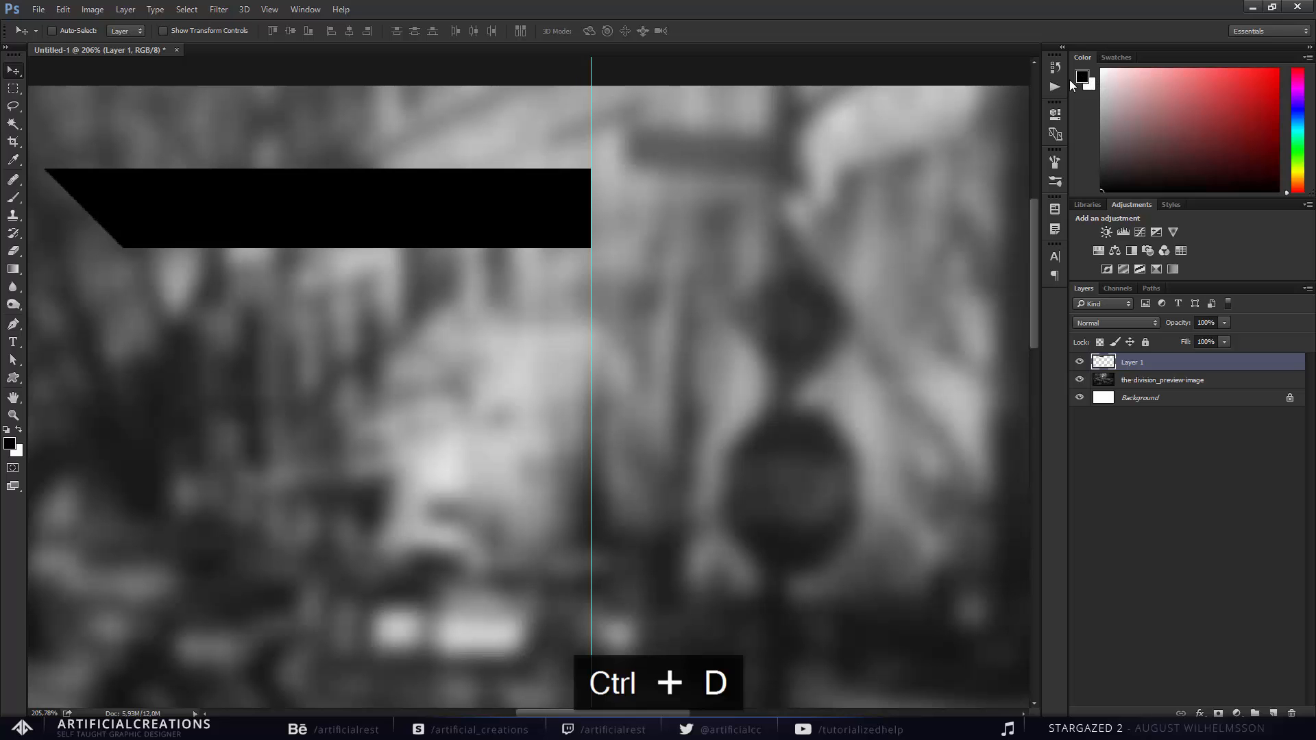
Duplicate Layer 1, which holds the black left half of the banner.
{"action": "scroll", "coordinate": [489, 252], "scroll_direction": "down", "scroll_amount": 4}
{"action": "scroll", "coordinate": [489, 244], "scroll_direction": "up", "scroll_amount": 3}
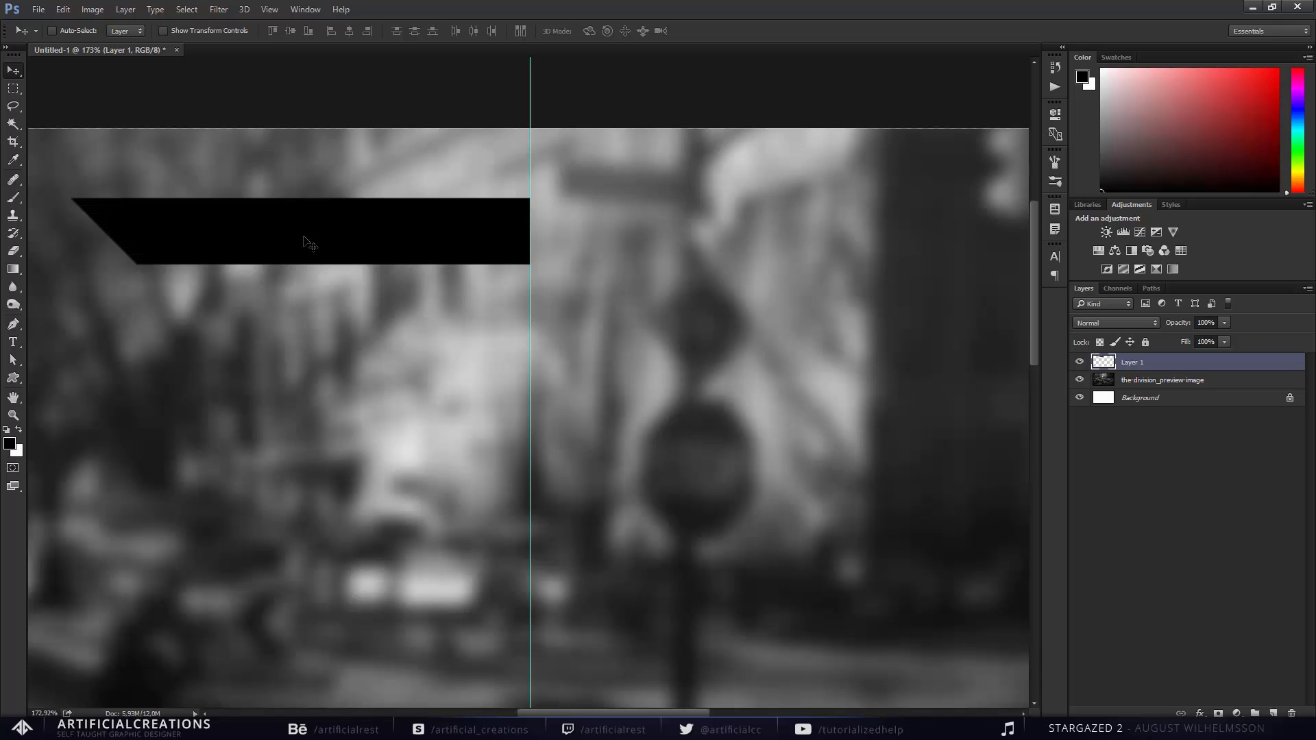
{"action": "key", "text": "ctrl"}
{"action": "scroll", "coordinate": [506, 272], "scroll_direction": "left", "scroll_amount": 2}
{"action": "scroll", "coordinate": [536, 277], "scroll_direction": "right", "scroll_amount": 3}
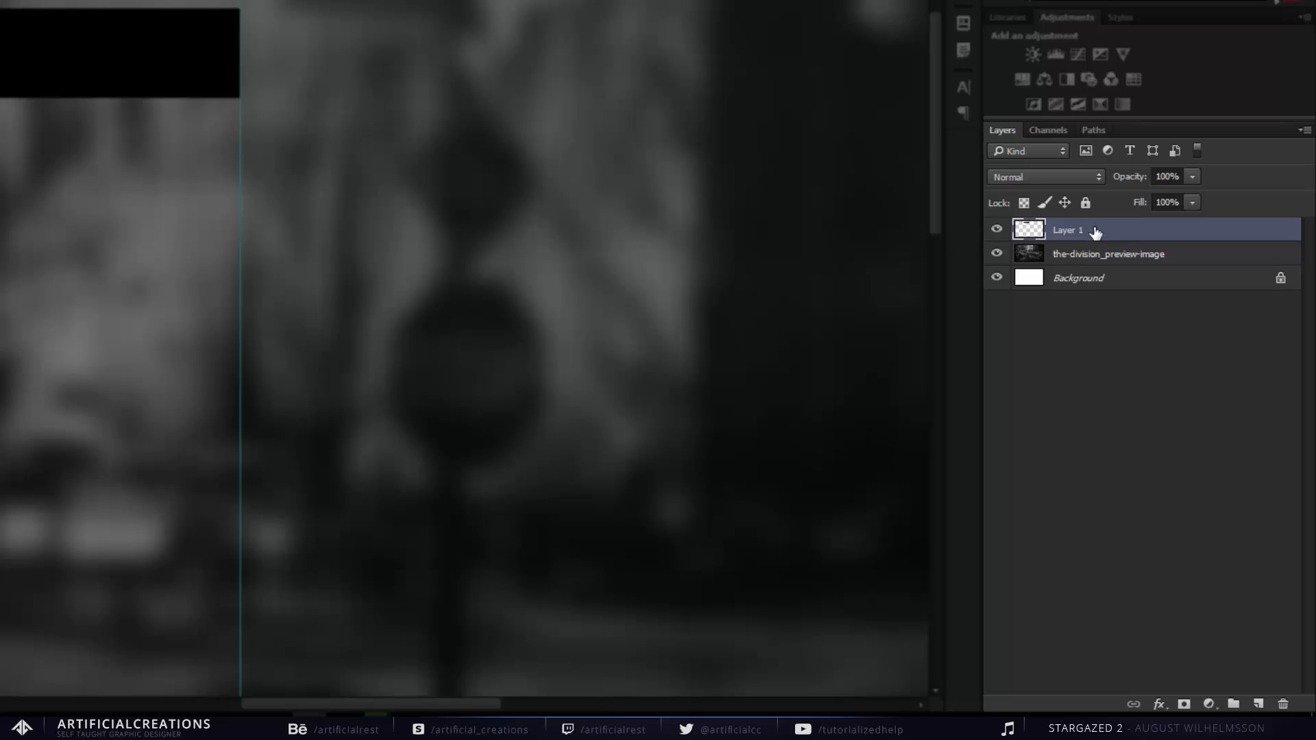
{"action": "left_click_drag", "start_coordinate": [1094, 229], "coordinate": [1260, 703]}
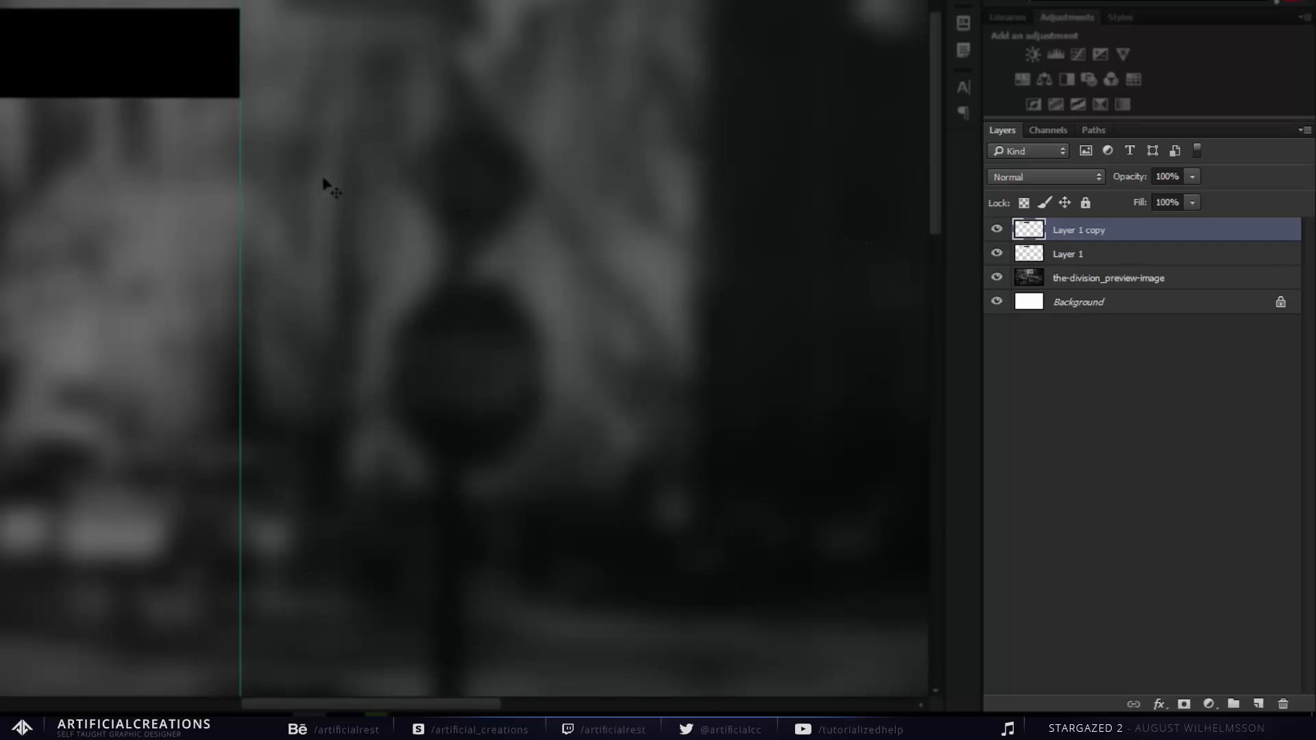
Undo the last duplication of Layer 1.
{"action": "key", "text": "ctrl+z"}
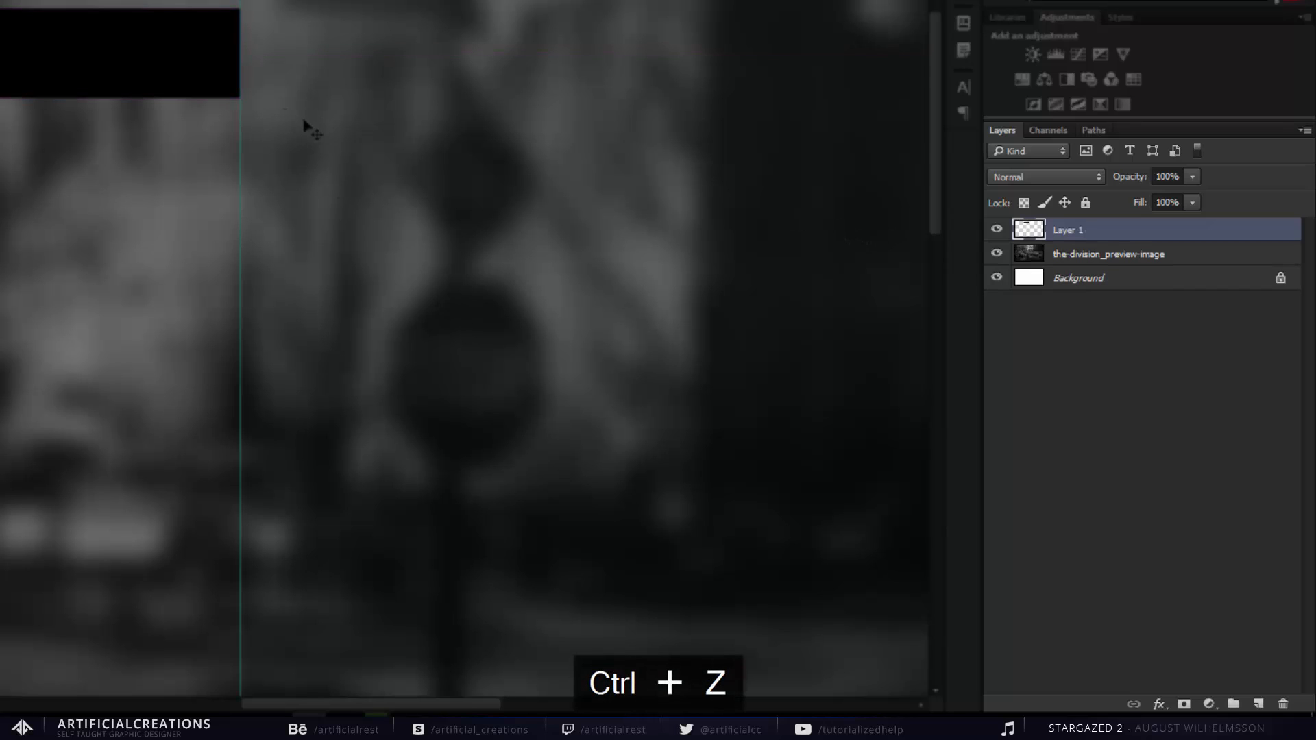
{"action": "scroll", "coordinate": [304, 124], "scroll_direction": "left", "scroll_amount": 3}
{"action": "scroll", "coordinate": [342, 126], "scroll_direction": "up", "scroll_amount": 2}
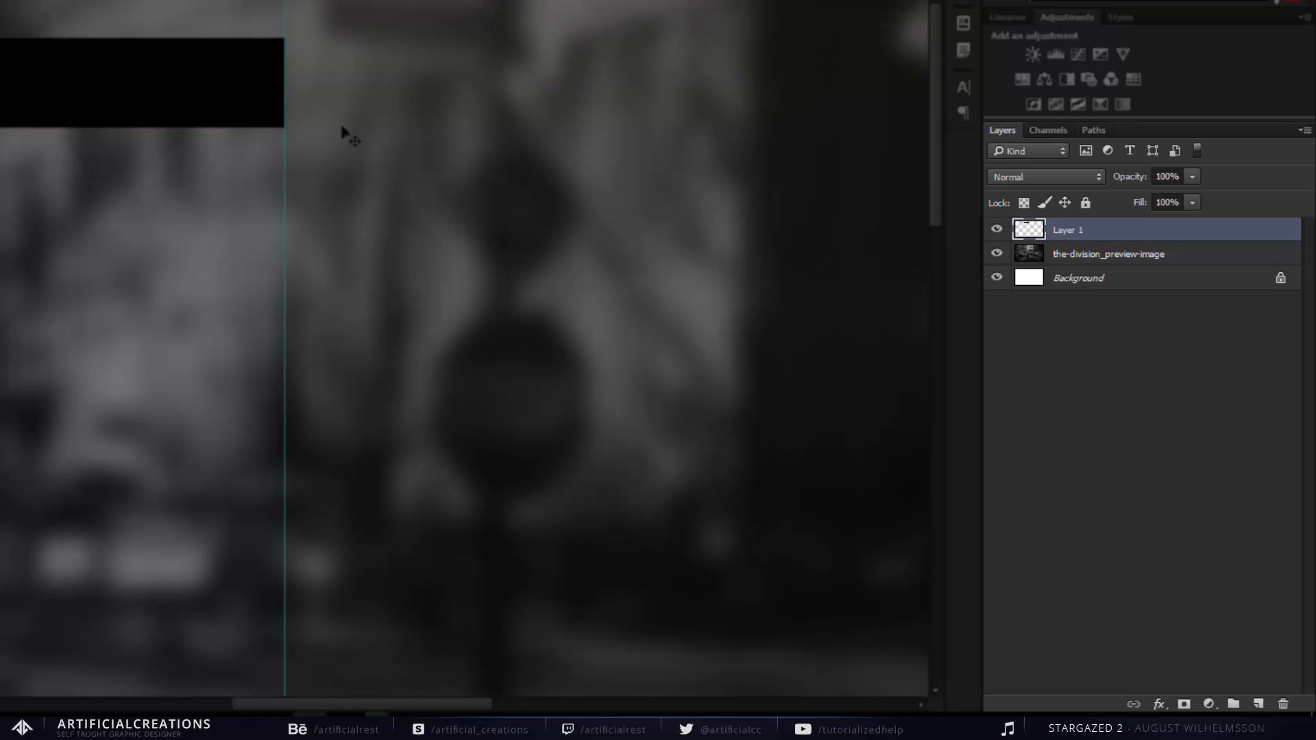
{"action": "scroll", "coordinate": [341, 126], "scroll_direction": "down", "scroll_amount": 2}
{"action": "scroll", "coordinate": [340, 128], "scroll_direction": "up", "scroll_amount": 2}
{"action": "left_click_drag", "start_coordinate": [329, 129], "coordinate": [292, 113]}
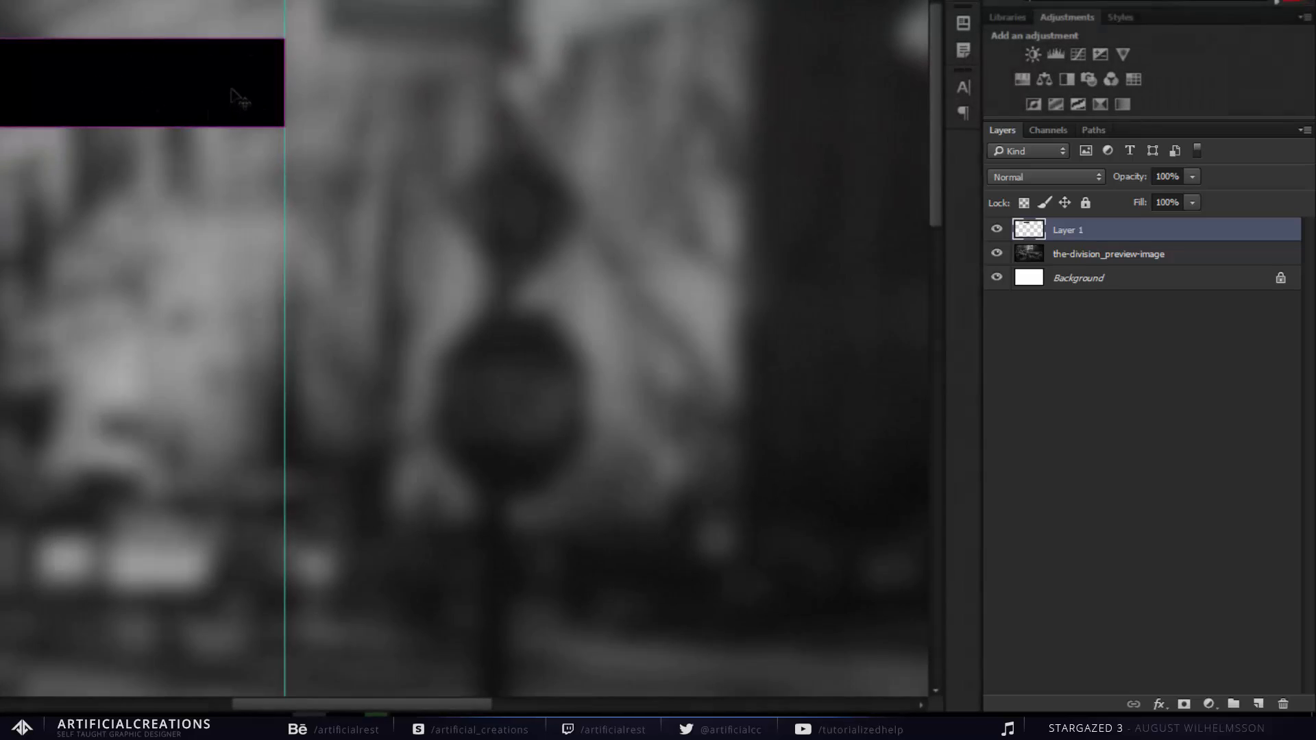
Duplicate the layer holding the banner's left half again, keeping the copy exactly over the original.
{"action": "key", "text": "ctrl+j"}
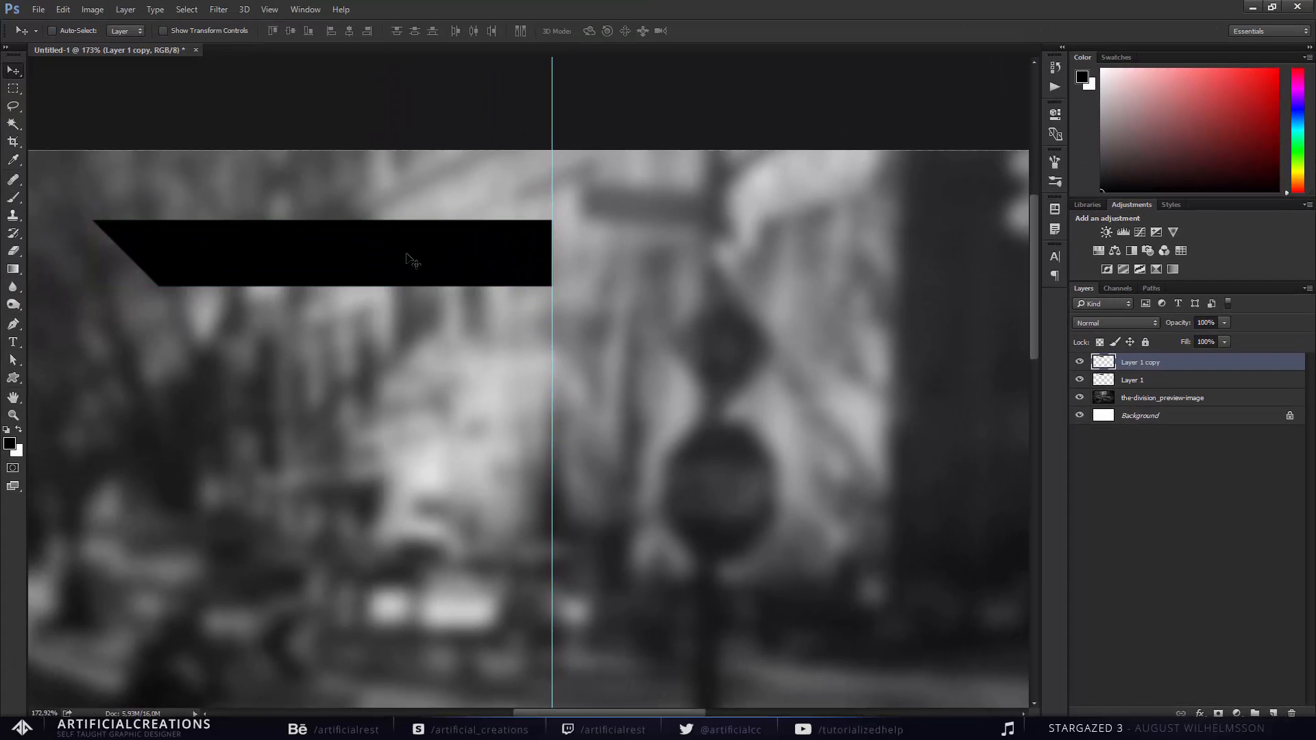
{"action": "left_click_drag", "start_coordinate": [408, 259], "coordinate": [537, 249]}
{"action": "key", "text": "ctrl+z"}
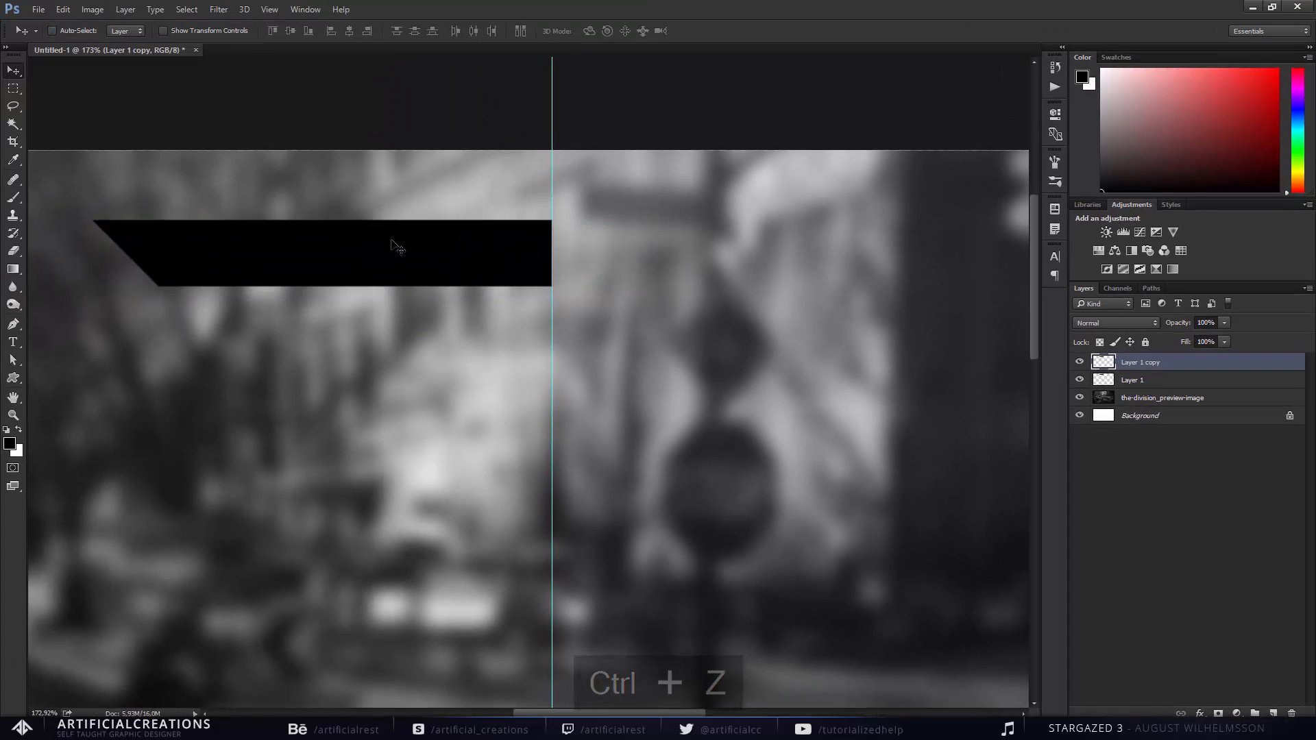
Flip the copied banner half horizontally and move it across the centre guide so both halves form one symmetrical banner.
{"action": "key", "text": "ctrl+t"}
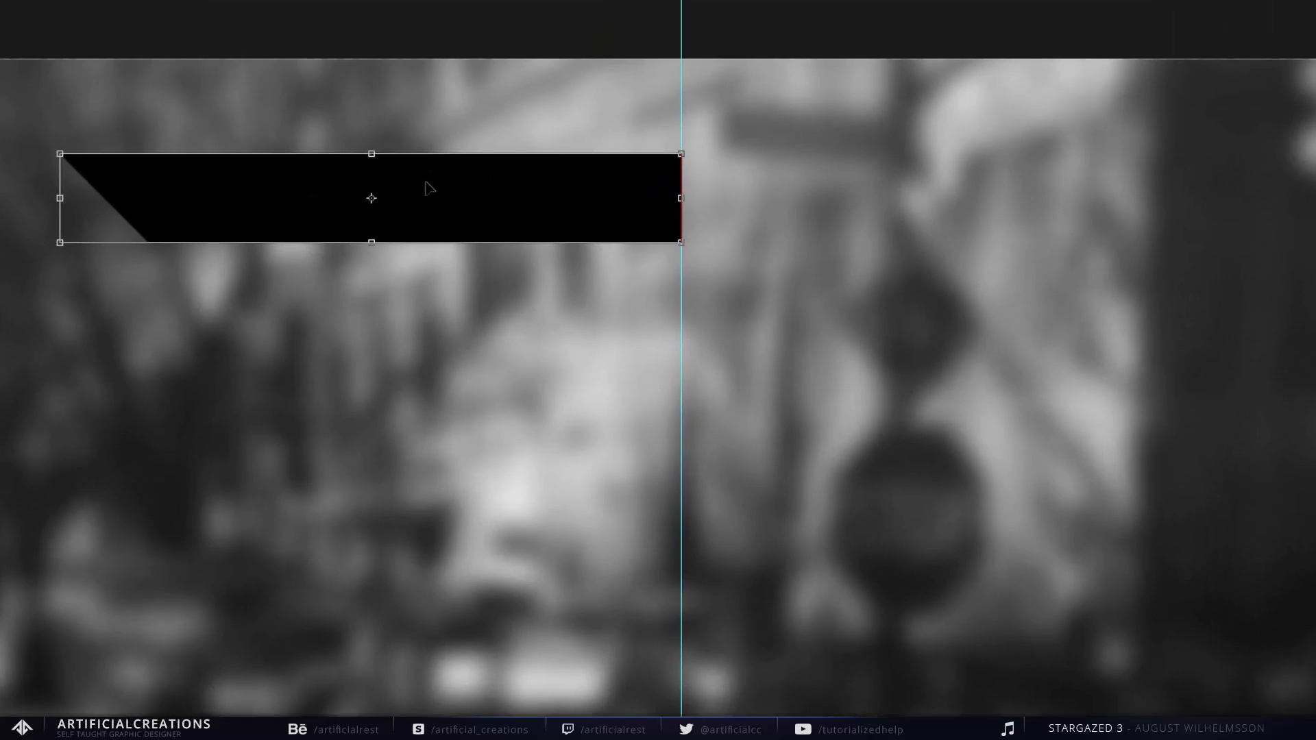
{"action": "right_click", "coordinate": [430, 189]}
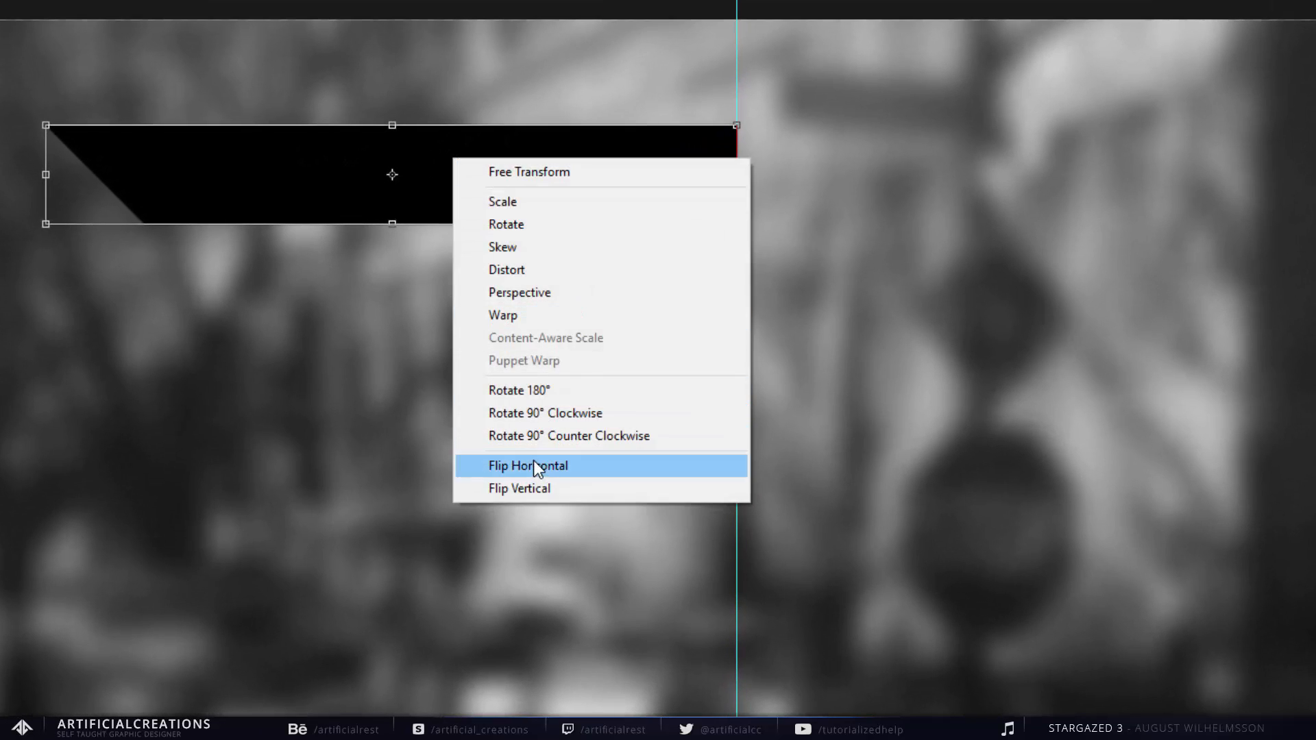
{"action": "left_click", "coordinate": [533, 466]}
{"action": "key", "text": "Return"}
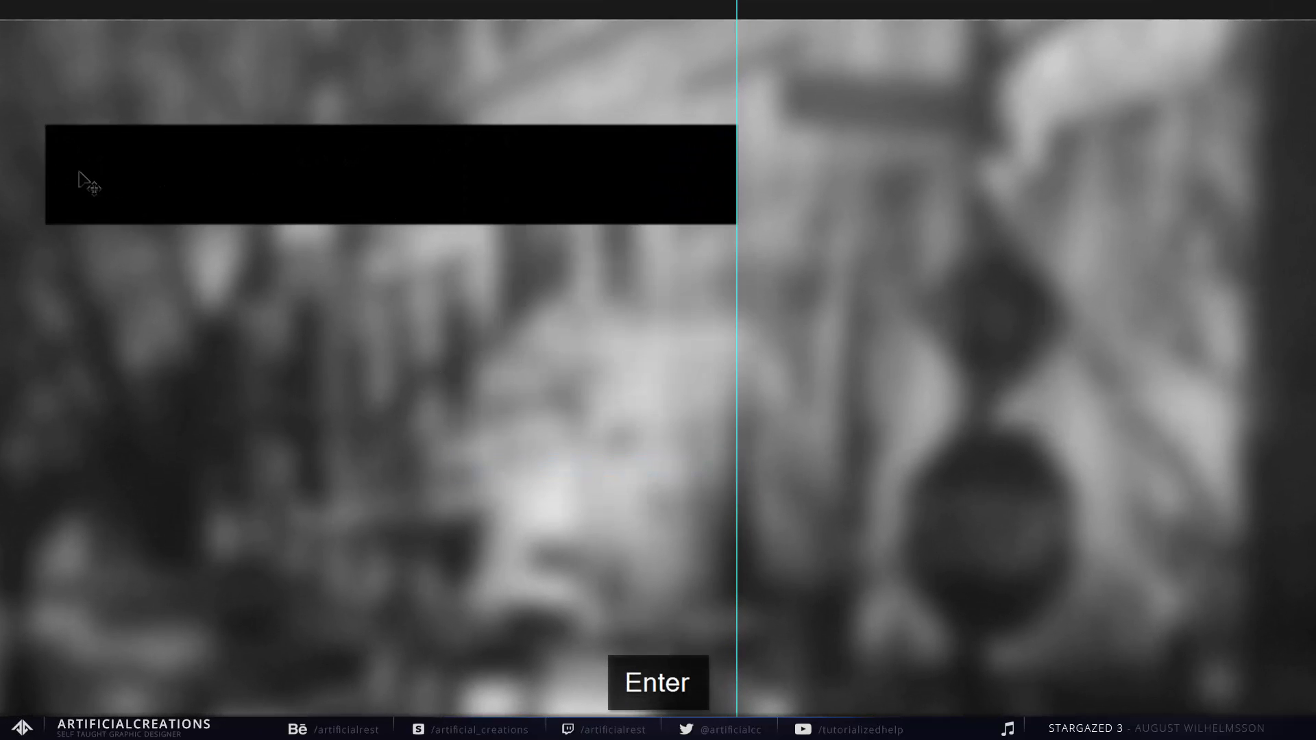
{"action": "left_click_drag", "start_coordinate": [69, 171], "coordinate": [751, 211]}
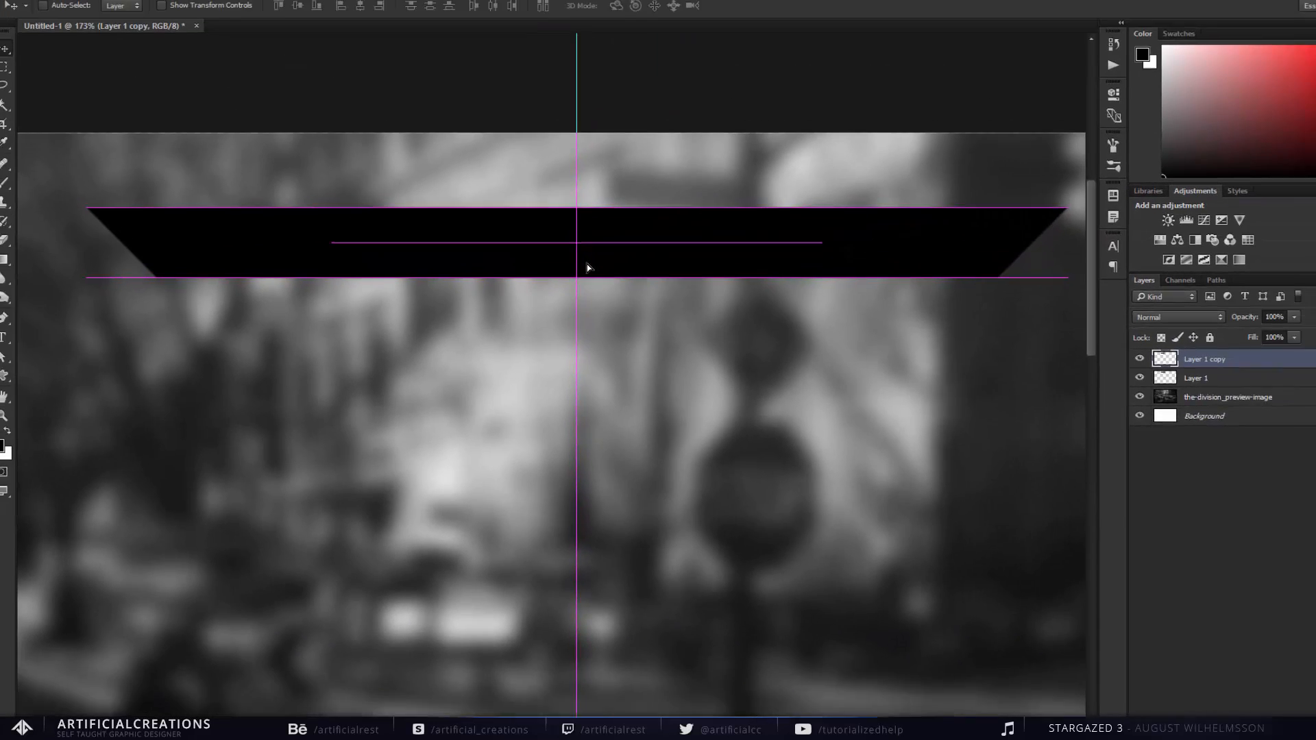
Merge Layer 1 copy down into Layer 1 so both banner halves share one layer.
{"action": "scroll", "coordinate": [587, 268], "scroll_direction": "down", "scroll_amount": 5}
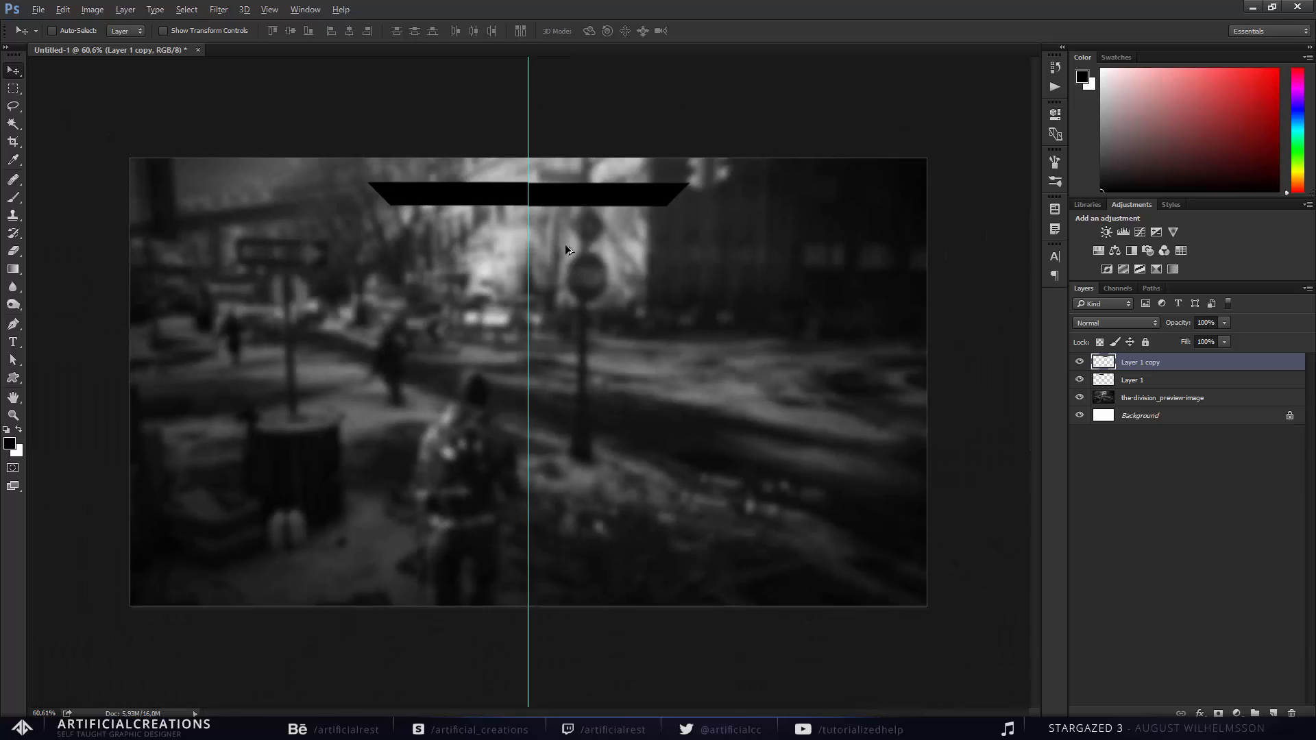
{"action": "scroll", "coordinate": [548, 191], "scroll_direction": "up", "scroll_amount": 4}
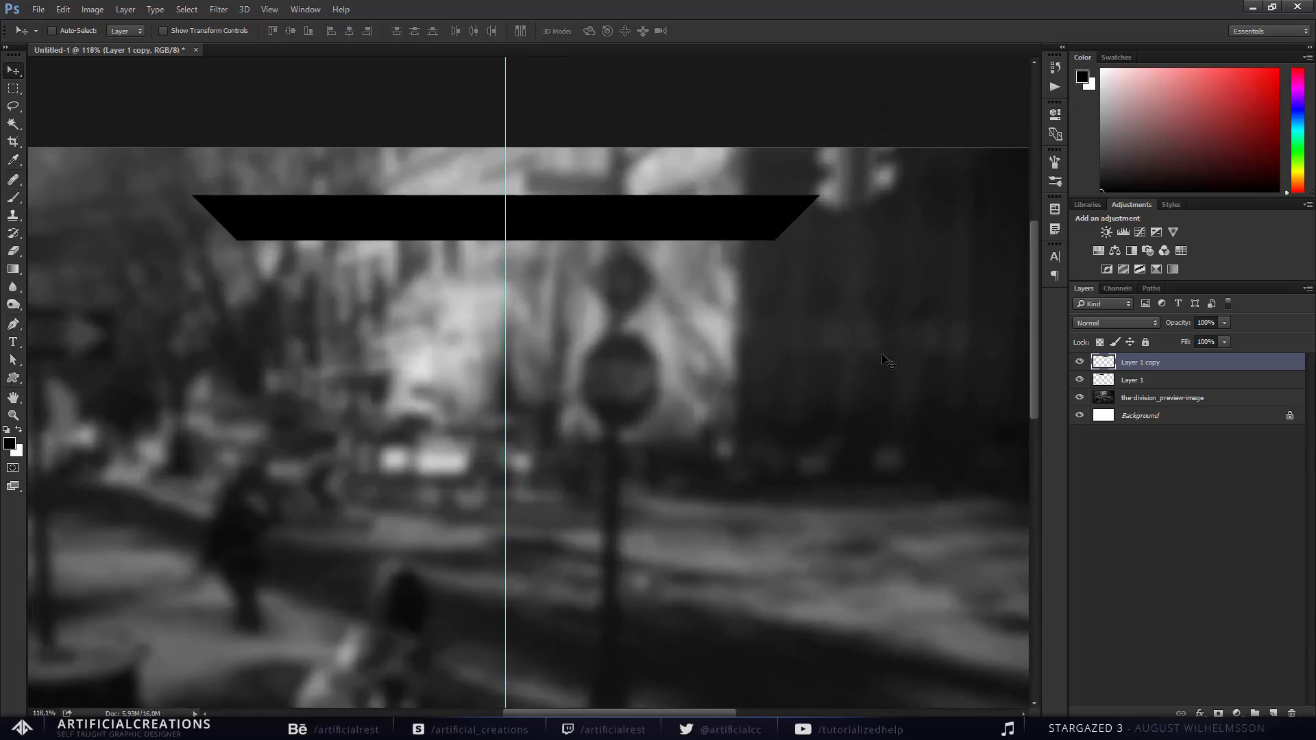
{"action": "left_click_drag", "start_coordinate": [633, 266], "coordinate": [667, 275]}
{"action": "key", "text": "ctrl+z"}
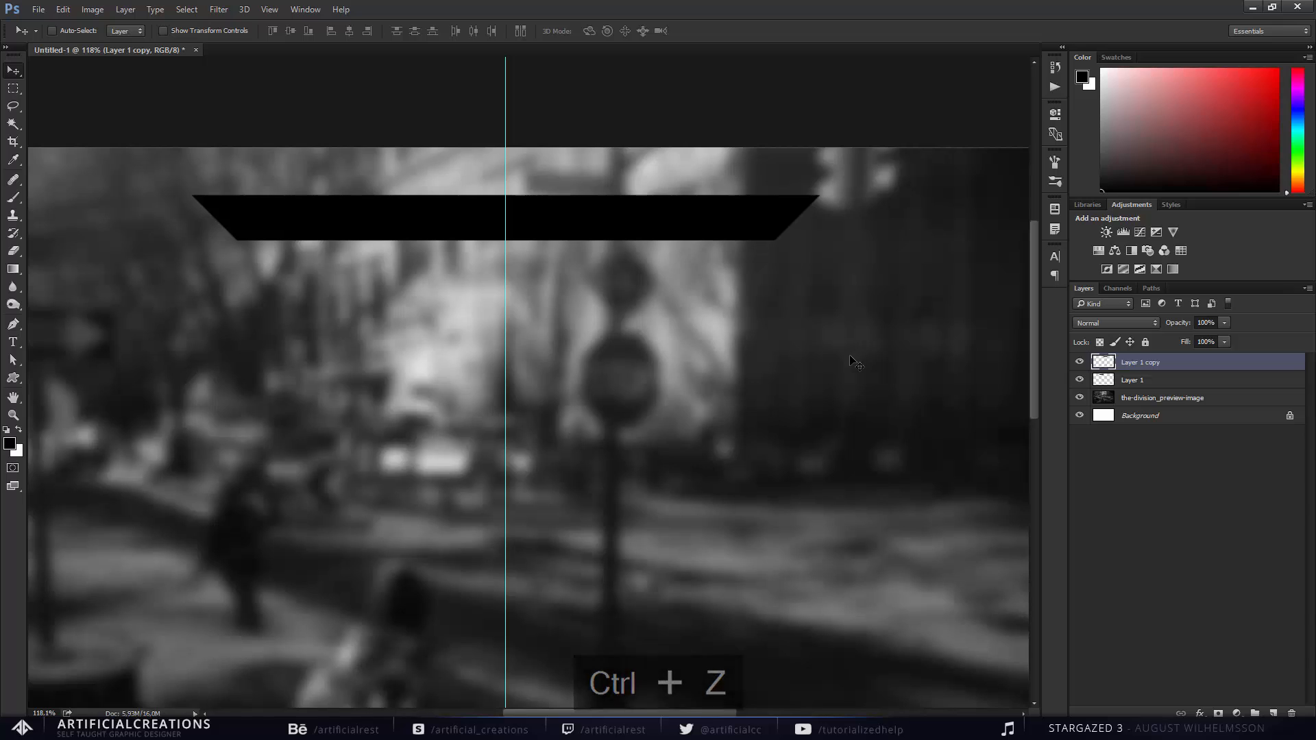
{"action": "key", "text": "ctrl"}
{"action": "key", "text": "ctrl+e"}
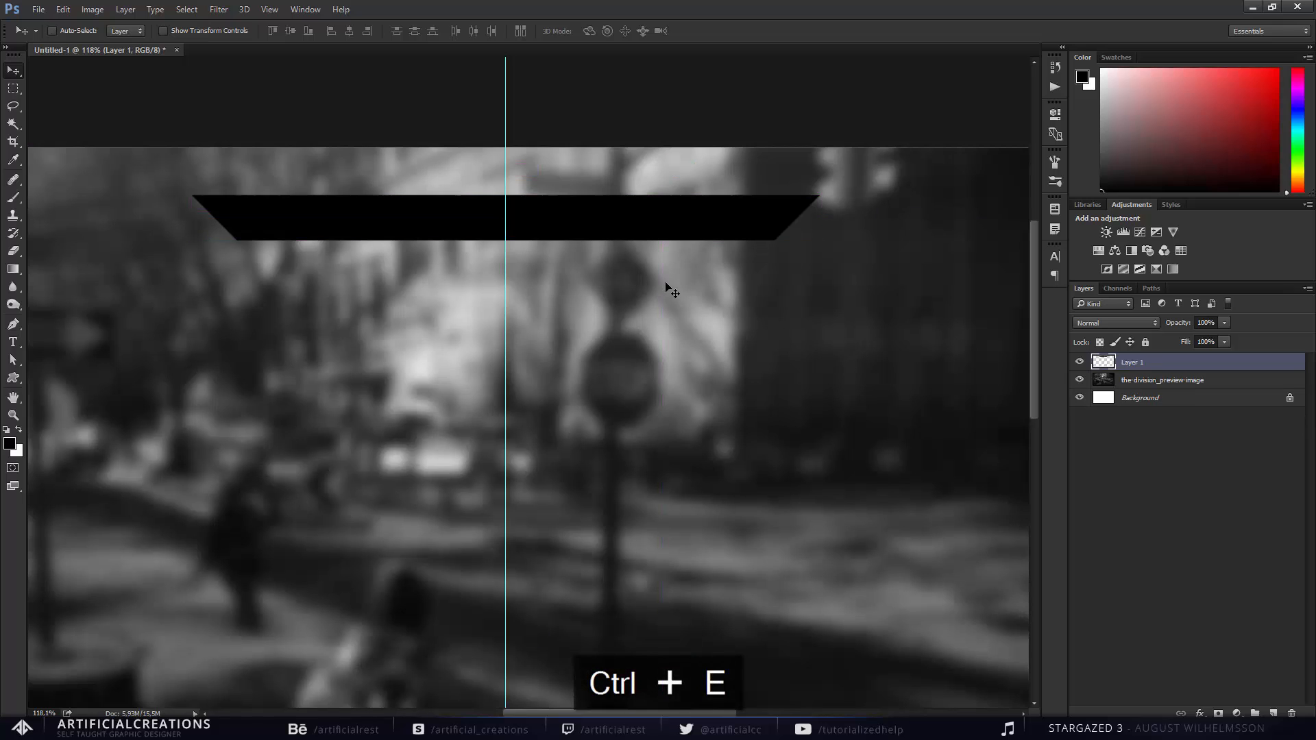
Rename the merged banner layer as overlay-bg.
{"action": "scroll", "coordinate": [543, 224], "scroll_direction": "up", "scroll_amount": 1}
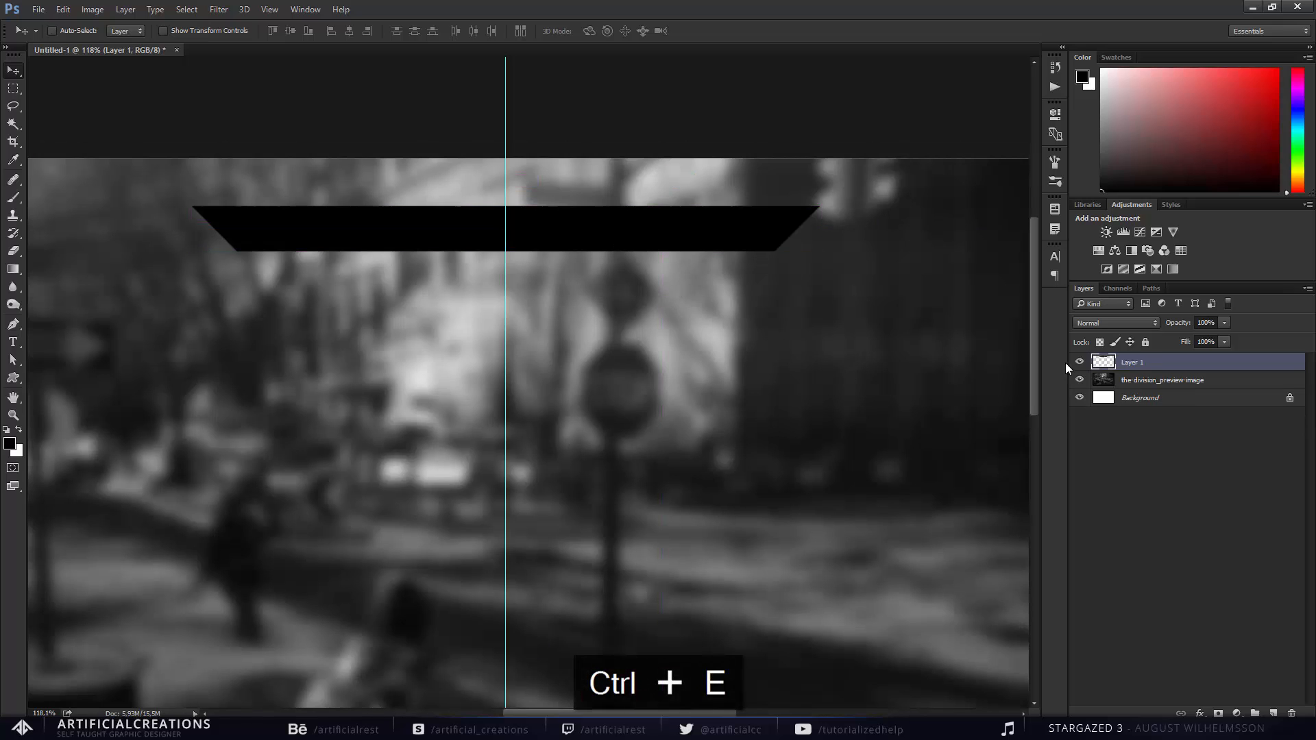
{"action": "double_click", "coordinate": [1135, 363]}
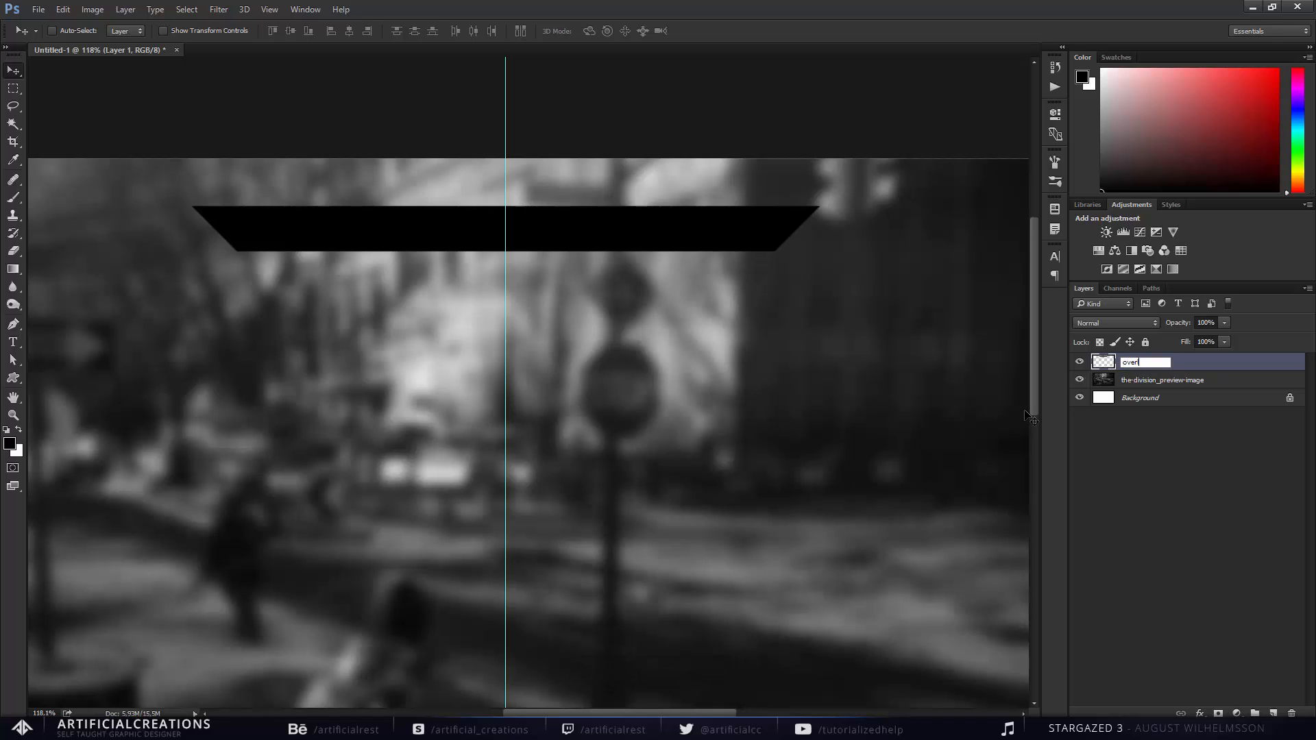
{"action": "type", "text": "overlay-bg"}
{"action": "key", "text": "Return"}
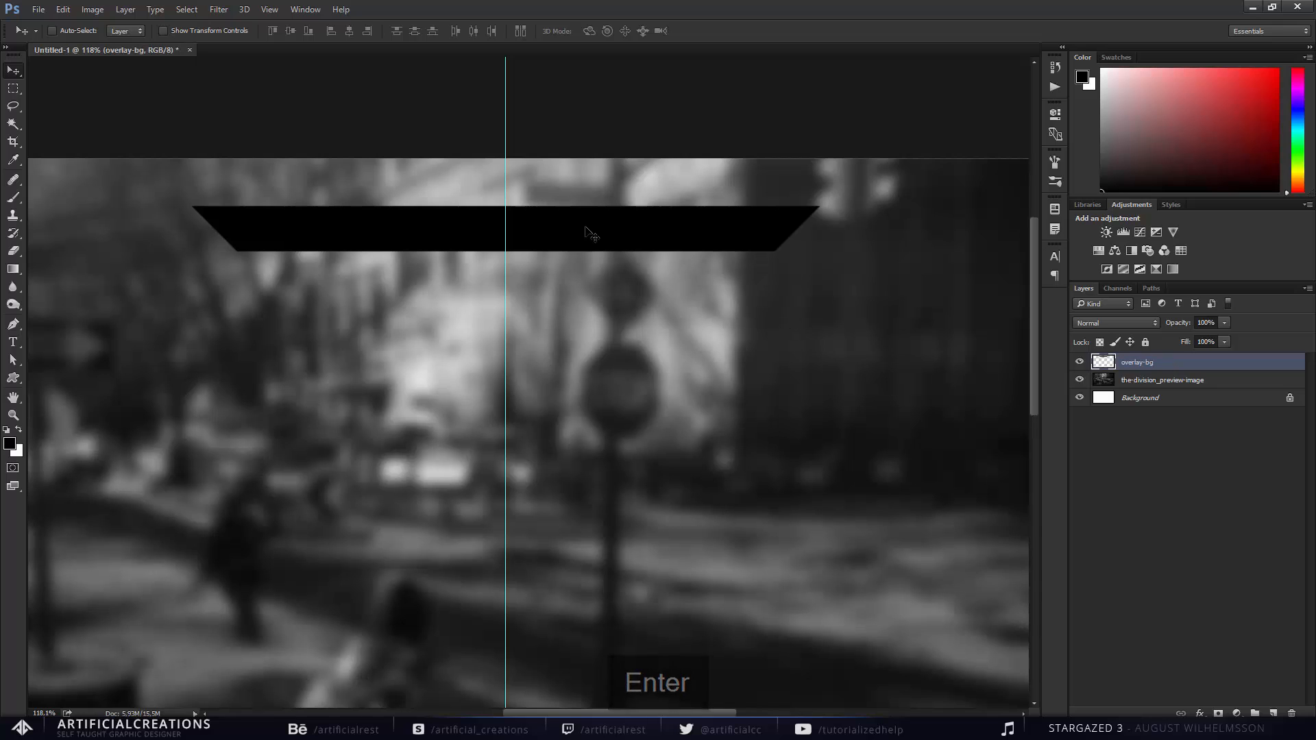
Select the whole canvas, align the banner to its vertical centre and remove the selection.
{"action": "key", "text": "ctrl+a"}
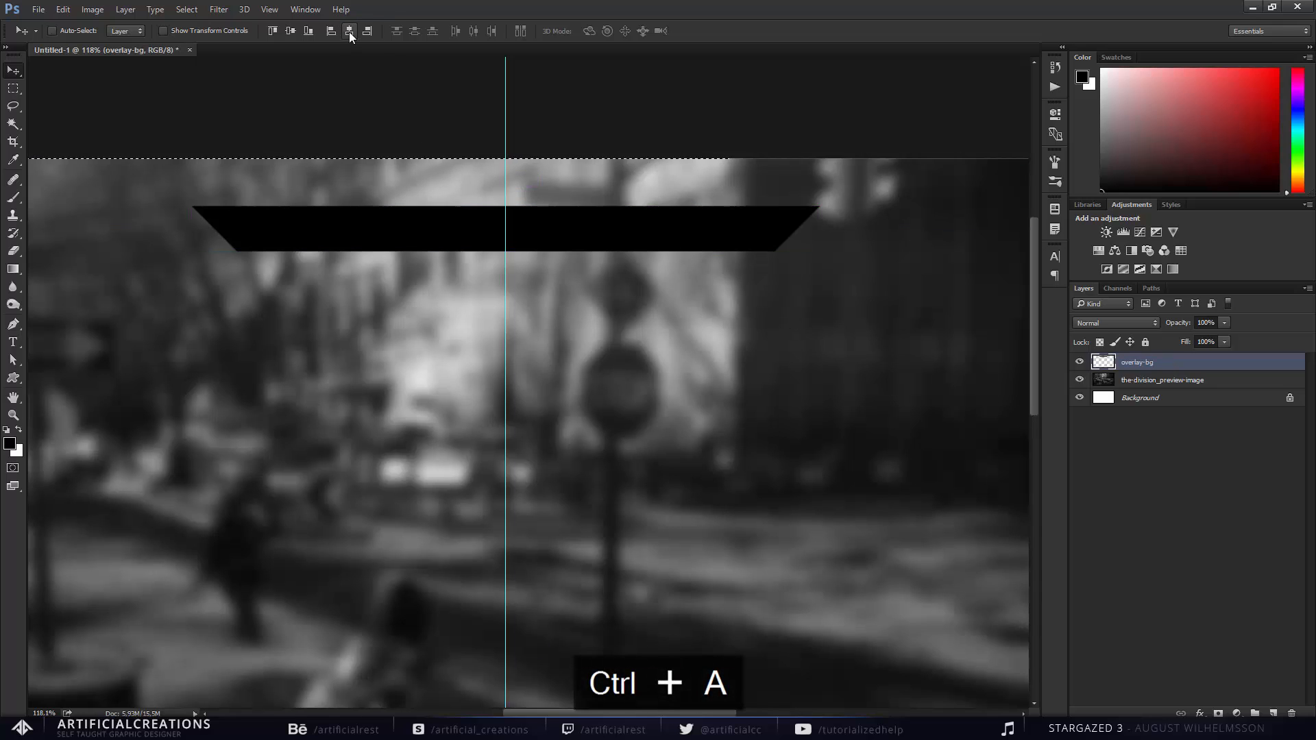
{"action": "left_click", "coordinate": [292, 31]}
{"action": "key", "text": "ctrl+d"}
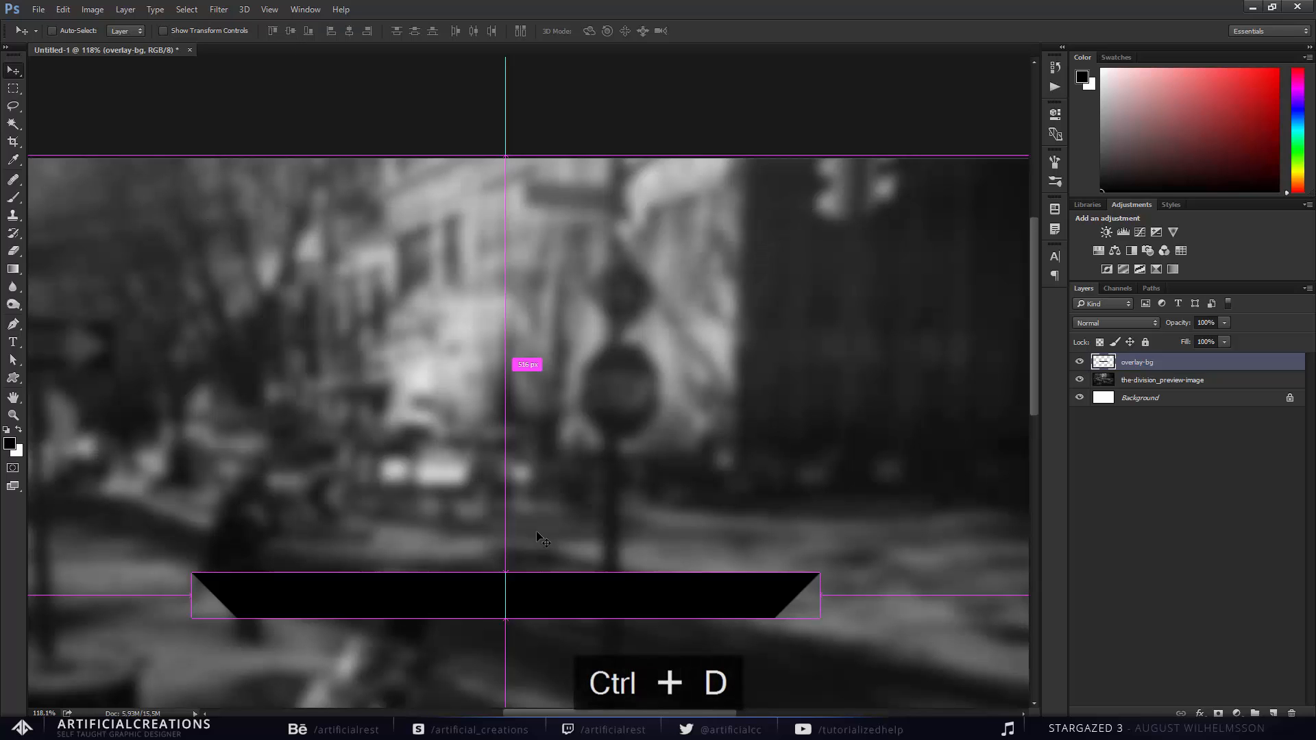
{"action": "scroll", "coordinate": [536, 530], "scroll_direction": "down", "scroll_amount": 5}
{"action": "scroll", "coordinate": [518, 393], "scroll_direction": "down", "scroll_amount": 3}
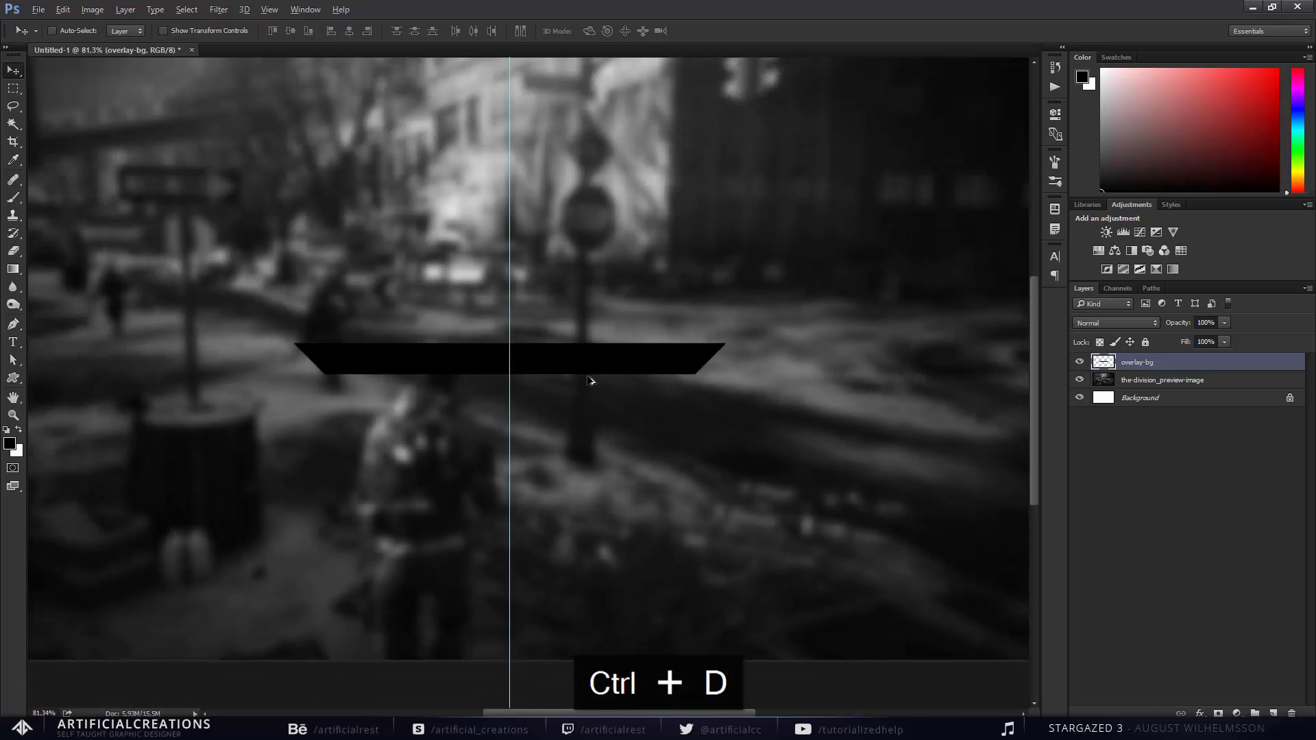
{"action": "scroll", "coordinate": [504, 384], "scroll_direction": "up", "scroll_amount": 3}
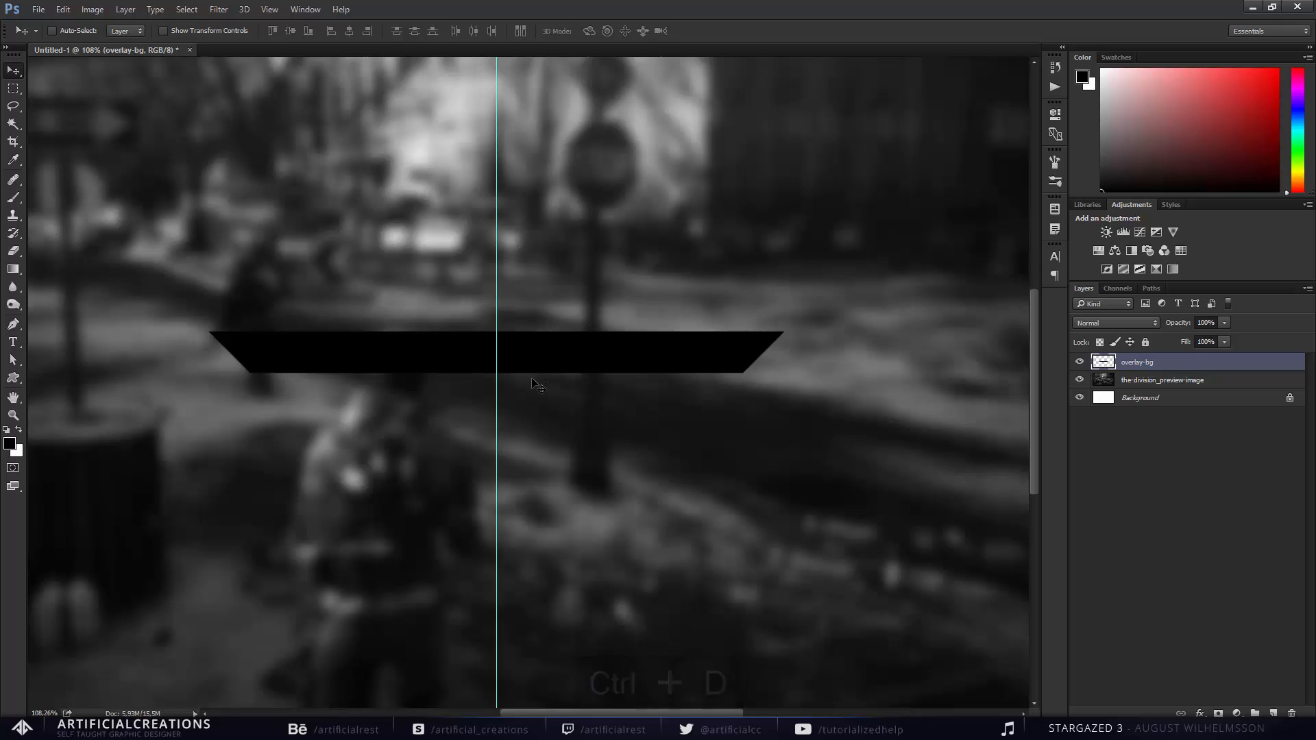
{"action": "scroll", "coordinate": [551, 407], "scroll_direction": "up", "scroll_amount": 1}
{"action": "scroll", "coordinate": [555, 411], "scroll_direction": "up", "scroll_amount": 1}
{"action": "scroll", "coordinate": [560, 412], "scroll_direction": "down", "scroll_amount": 1}
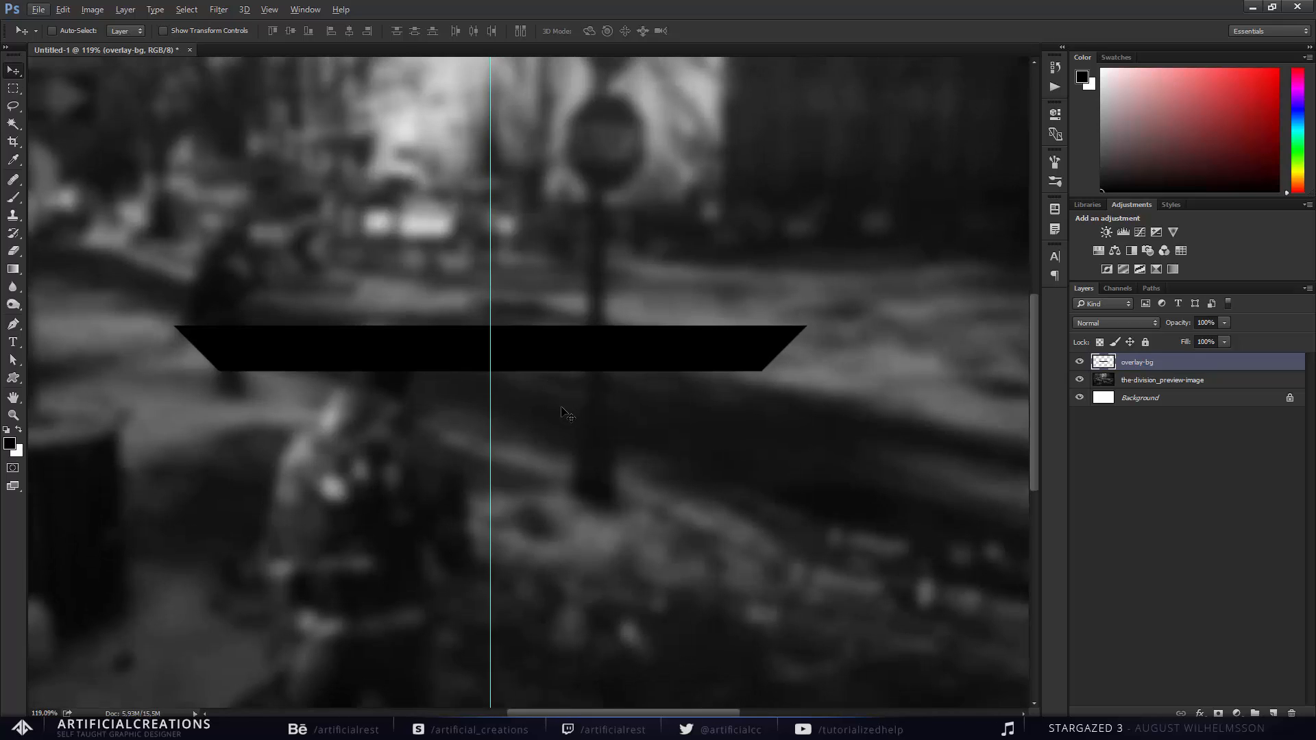
{"action": "scroll", "coordinate": [561, 403], "scroll_direction": "left", "scroll_amount": 1}
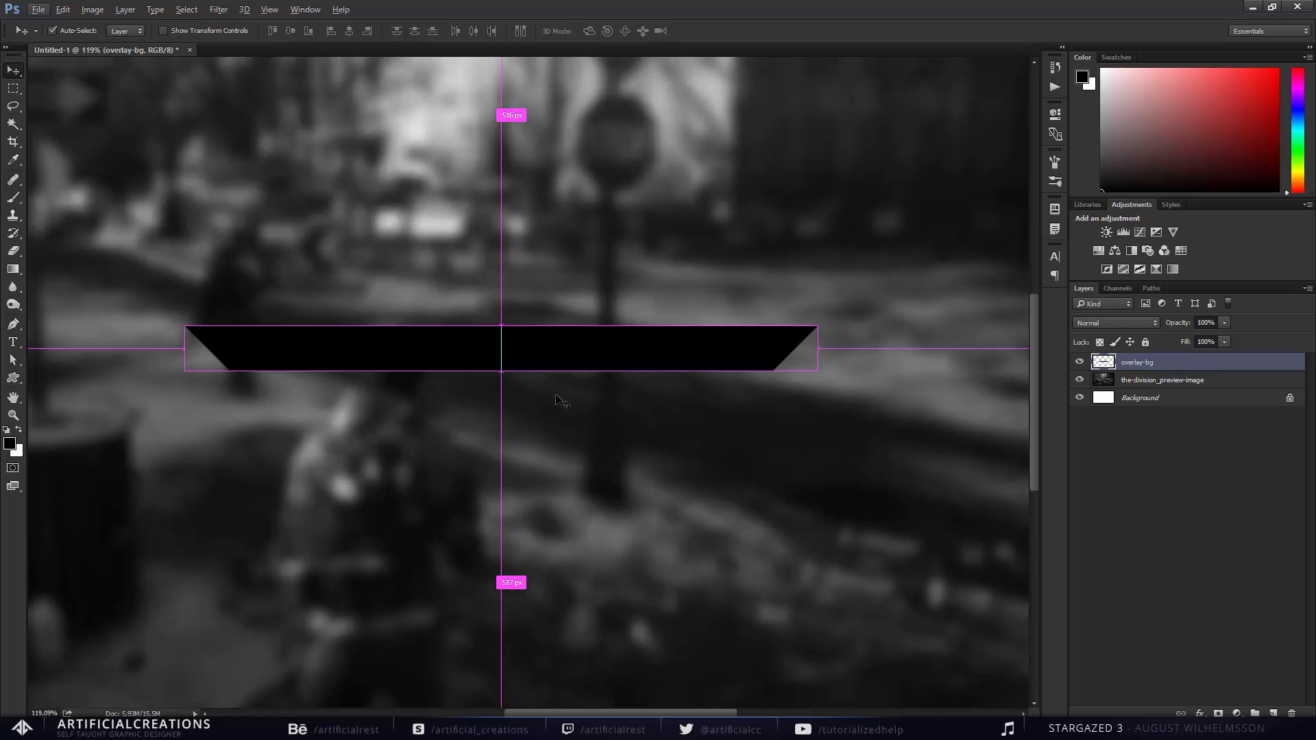
Add a Gradient Overlay to the overlay-bg layer and use colour 0c0e1c for the gradient's start stop.
{"action": "key", "text": "h"}
{"action": "double_click", "coordinate": [1193, 363]}
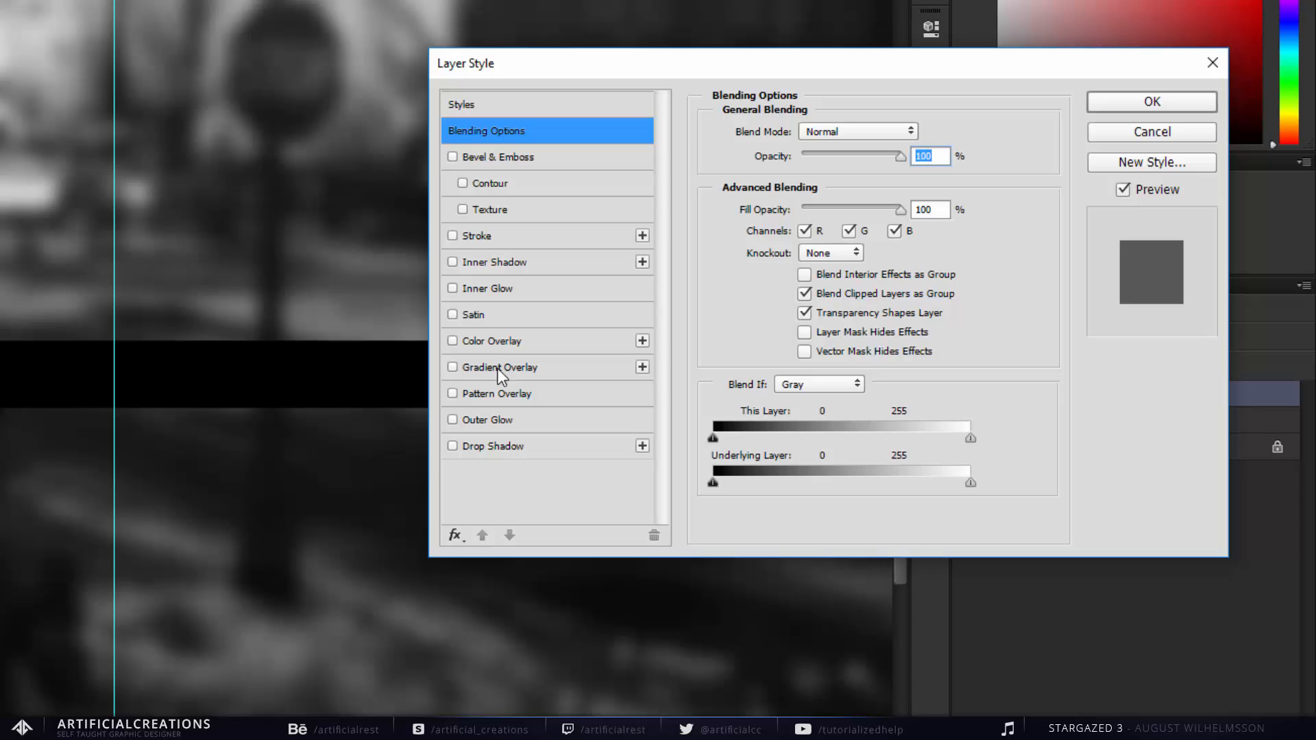
{"action": "left_click", "coordinate": [488, 365]}
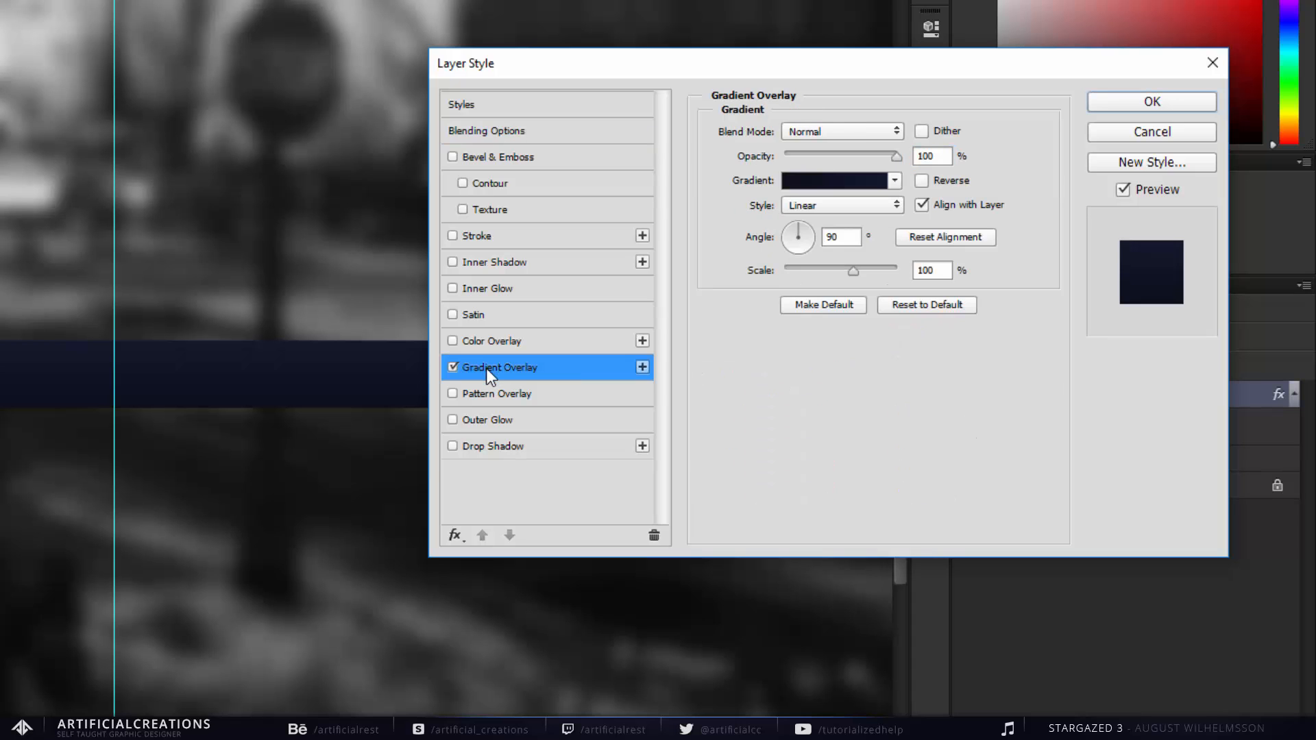
{"action": "left_click", "coordinate": [848, 182]}
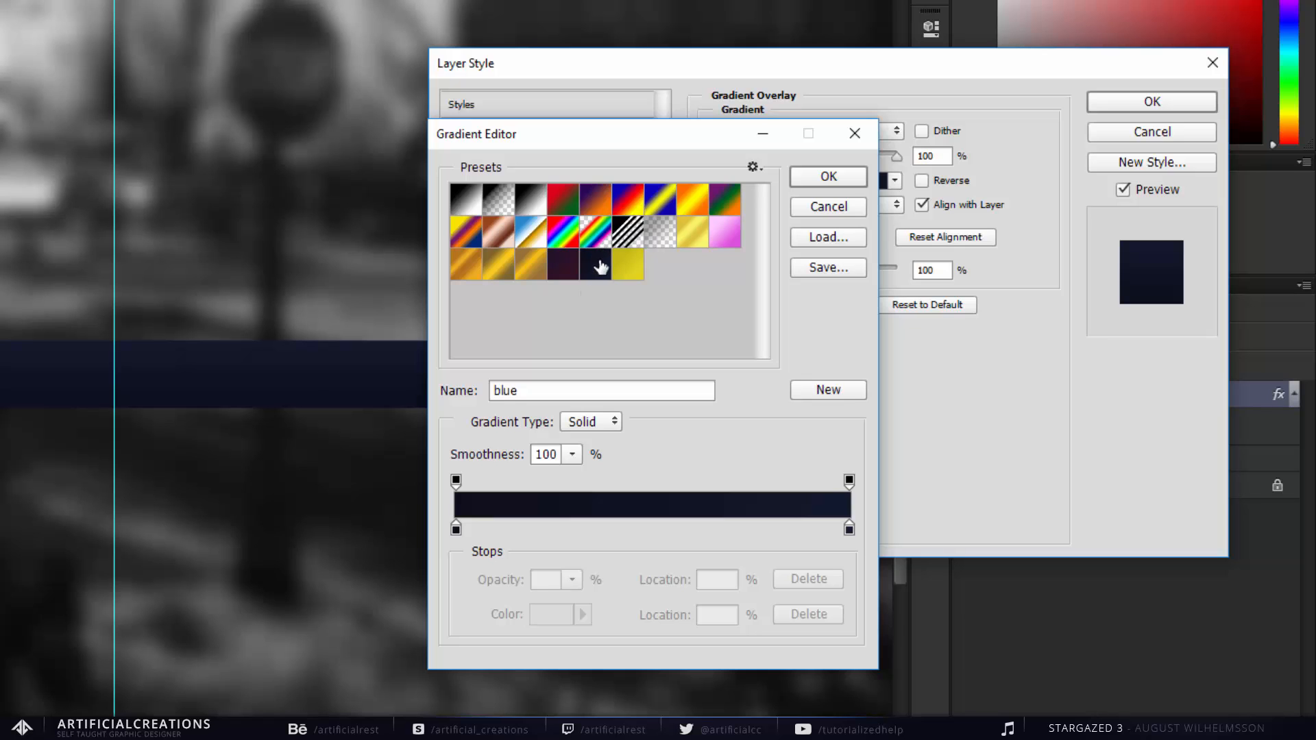
{"action": "double_click", "coordinate": [456, 530]}
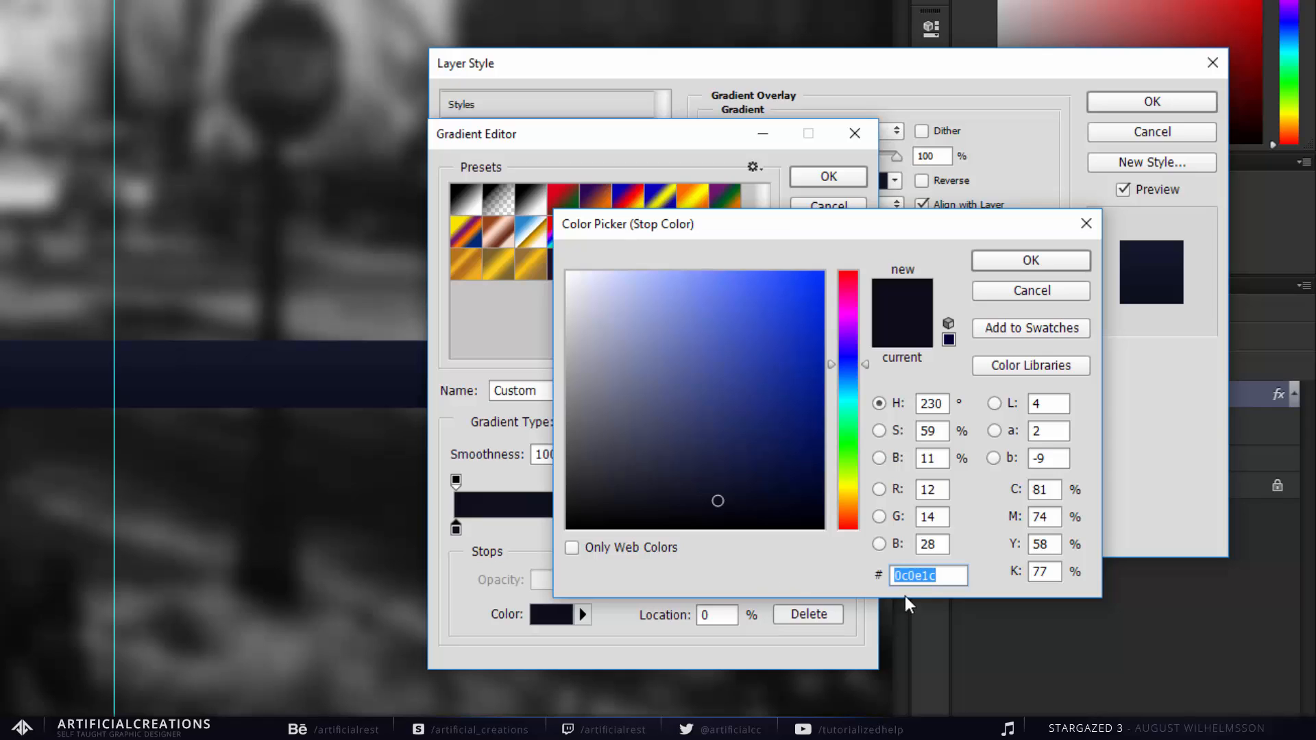
{"action": "left_click", "coordinate": [945, 583]}
{"action": "left_click", "coordinate": [1029, 261]}
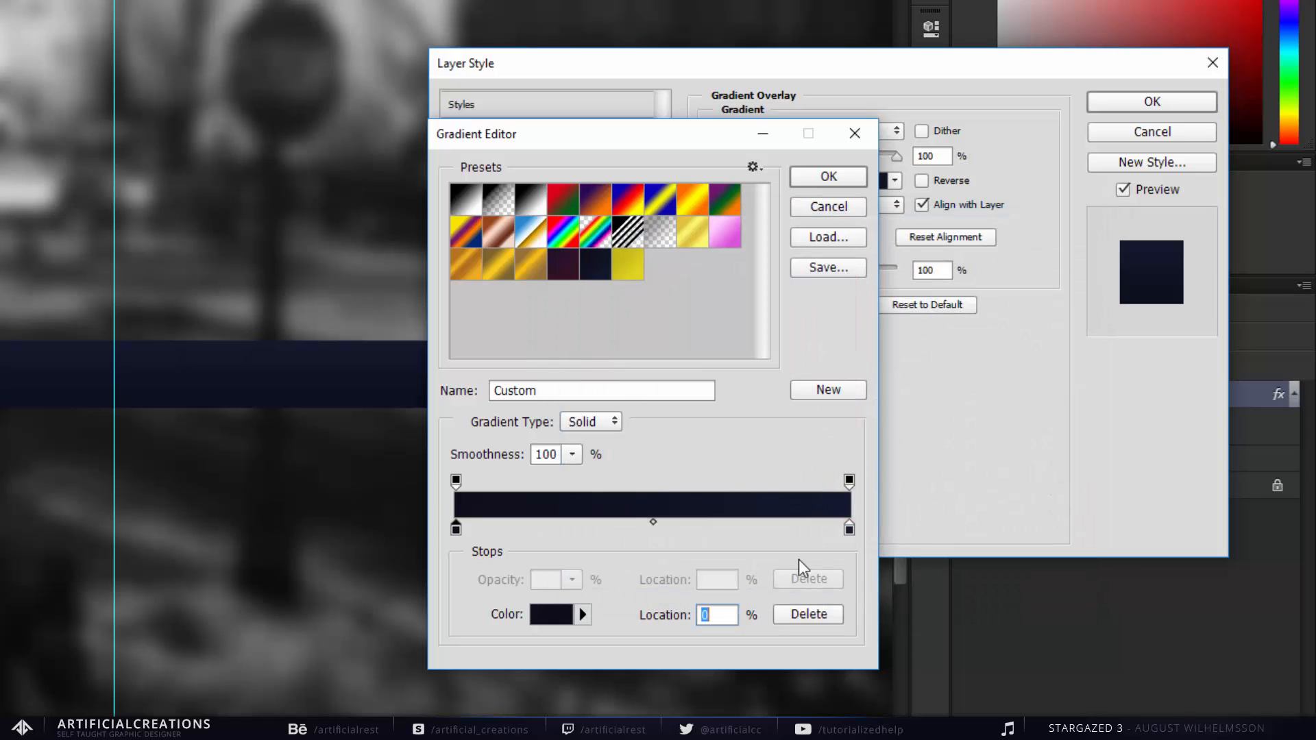
Use colour 11192c for the gradient's end stop at 100% and accept the gradient.
{"action": "double_click", "coordinate": [848, 528]}
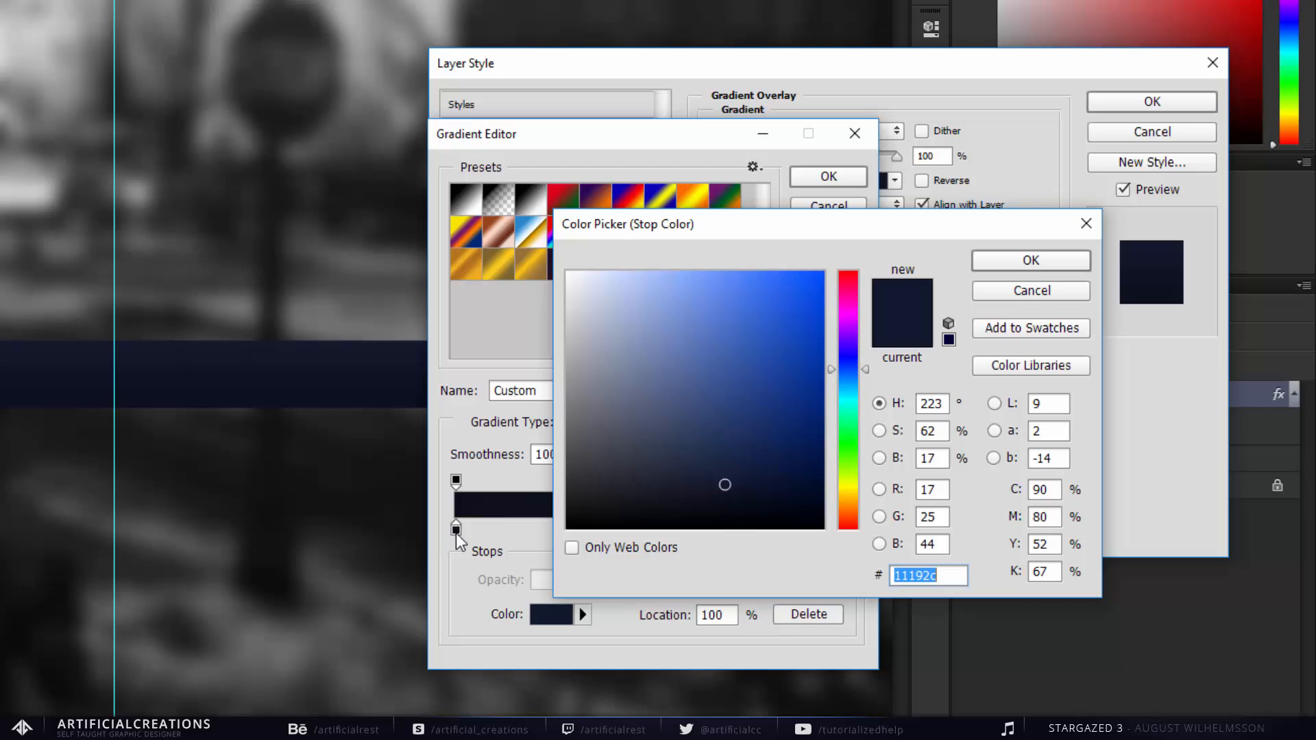
{"action": "left_click", "coordinate": [943, 580]}
{"action": "left_click", "coordinate": [1043, 267]}
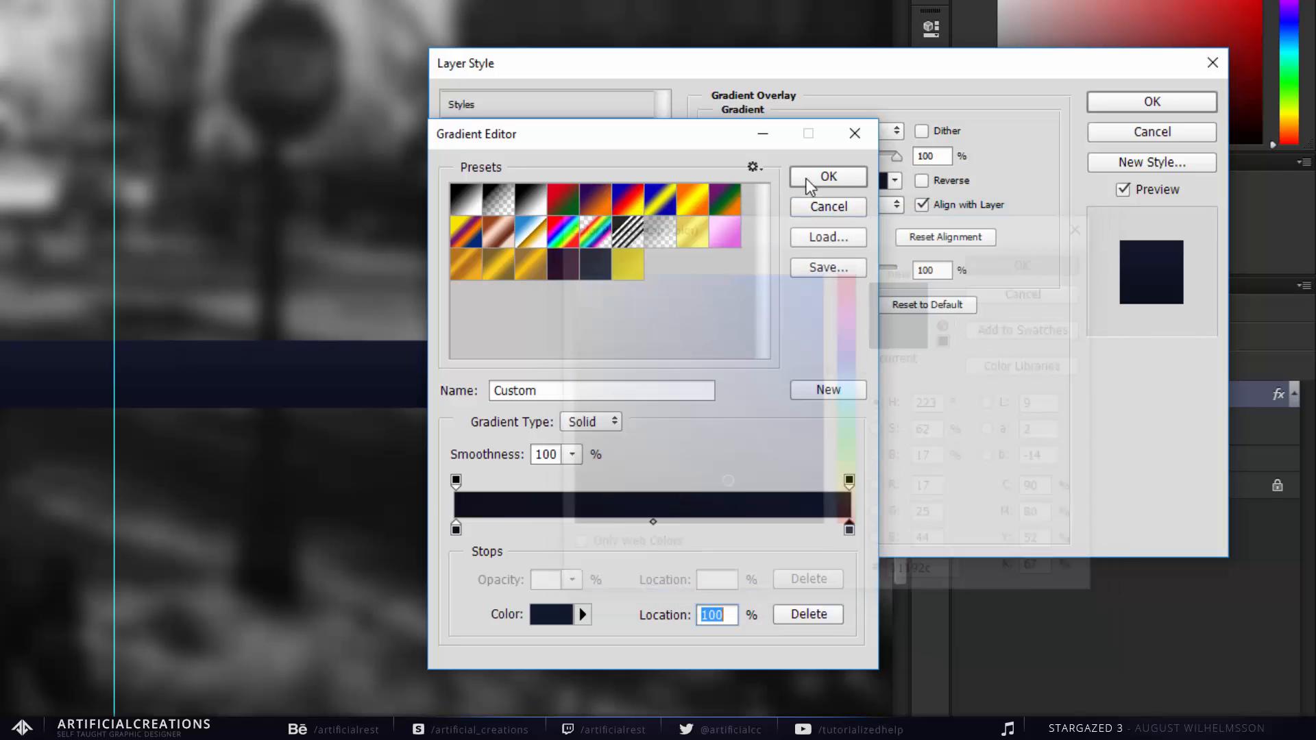
{"action": "left_click", "coordinate": [804, 176]}
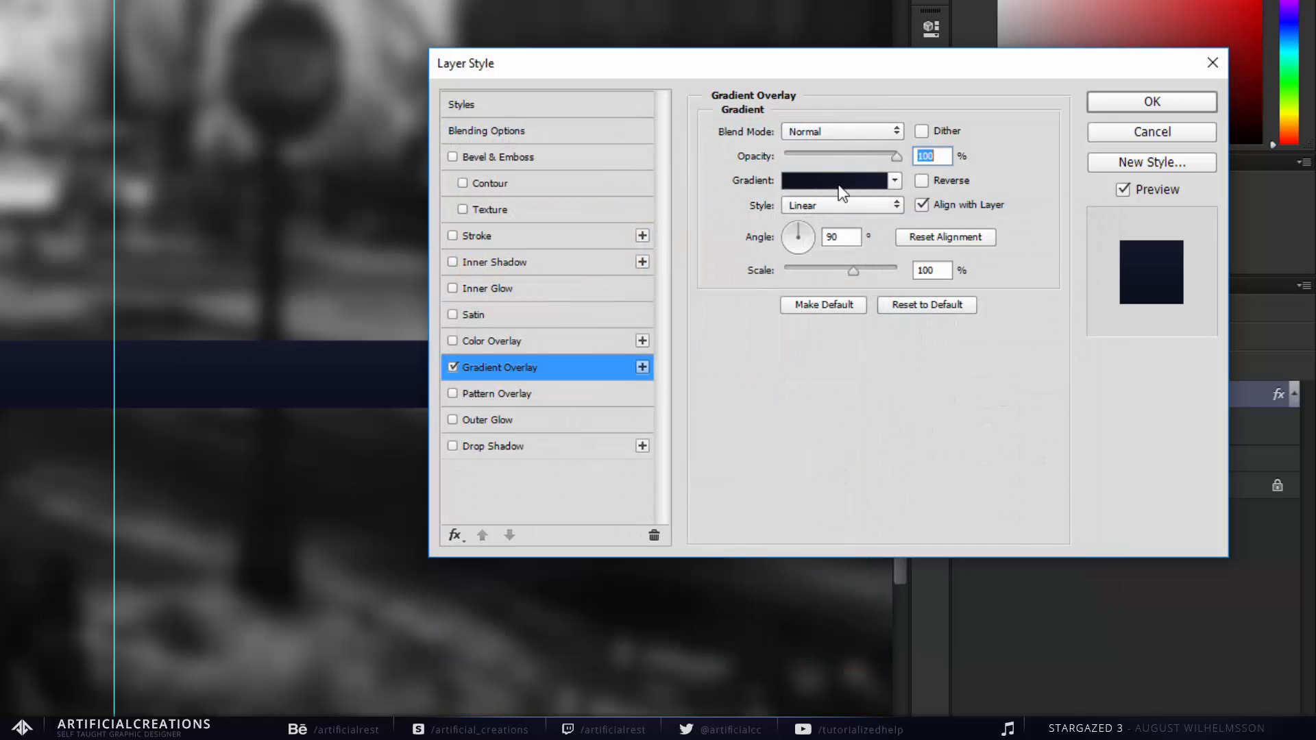
Try the gradient reversed, restore its direction, apply the layer style and collapse the overlay-bg layer's effects list.
{"action": "left_click", "coordinate": [951, 187]}
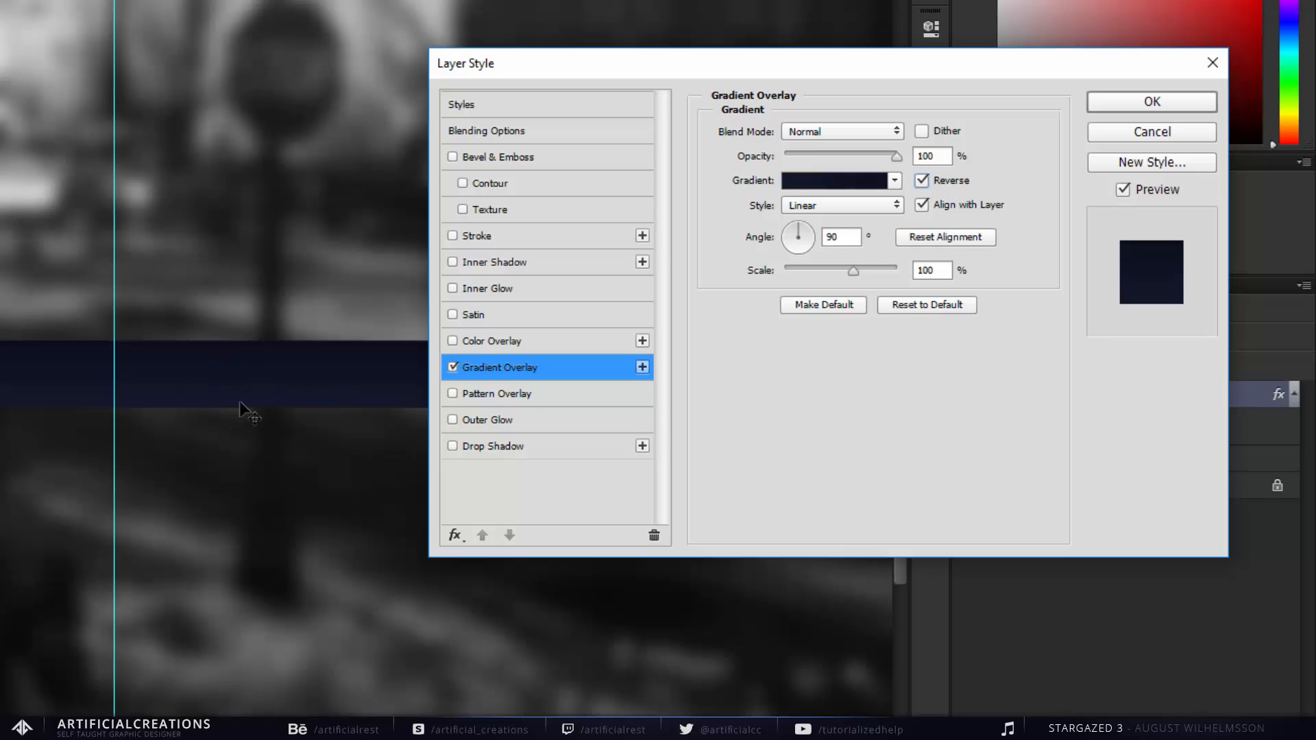
{"action": "left_click", "coordinate": [922, 180]}
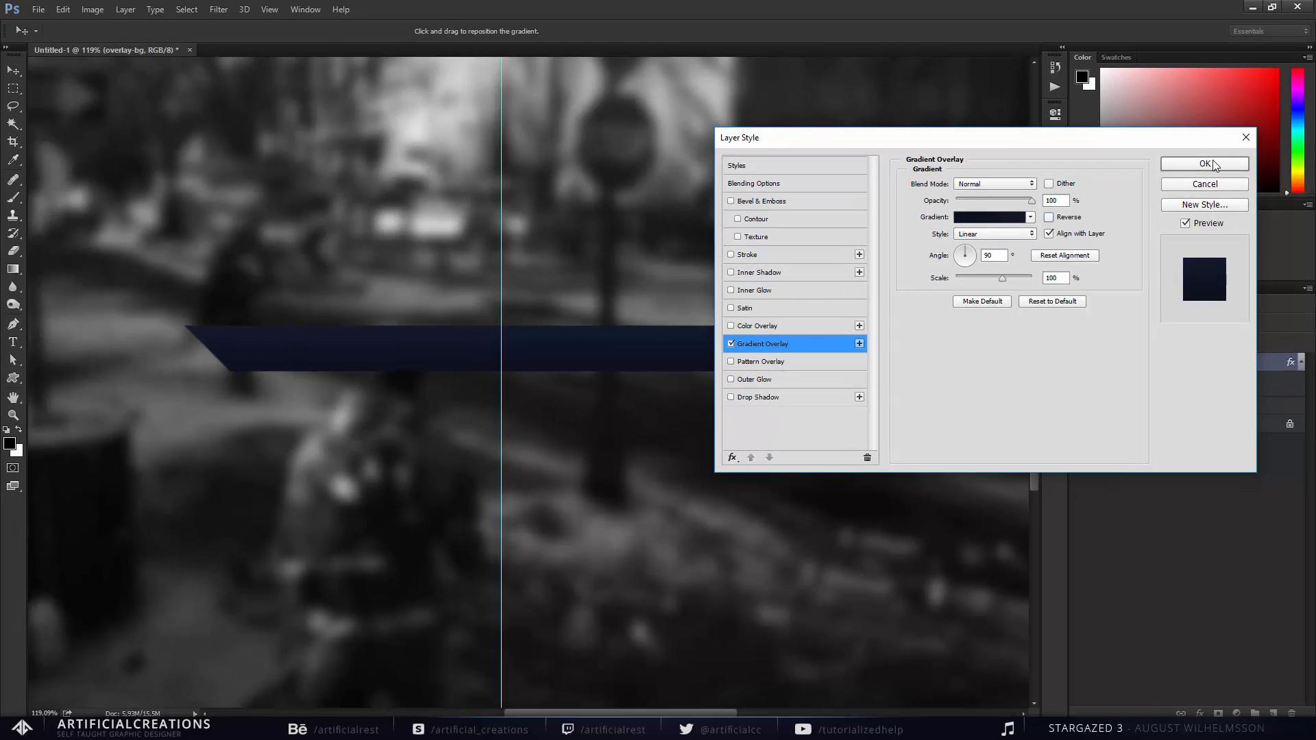
{"action": "left_click", "coordinate": [1212, 165]}
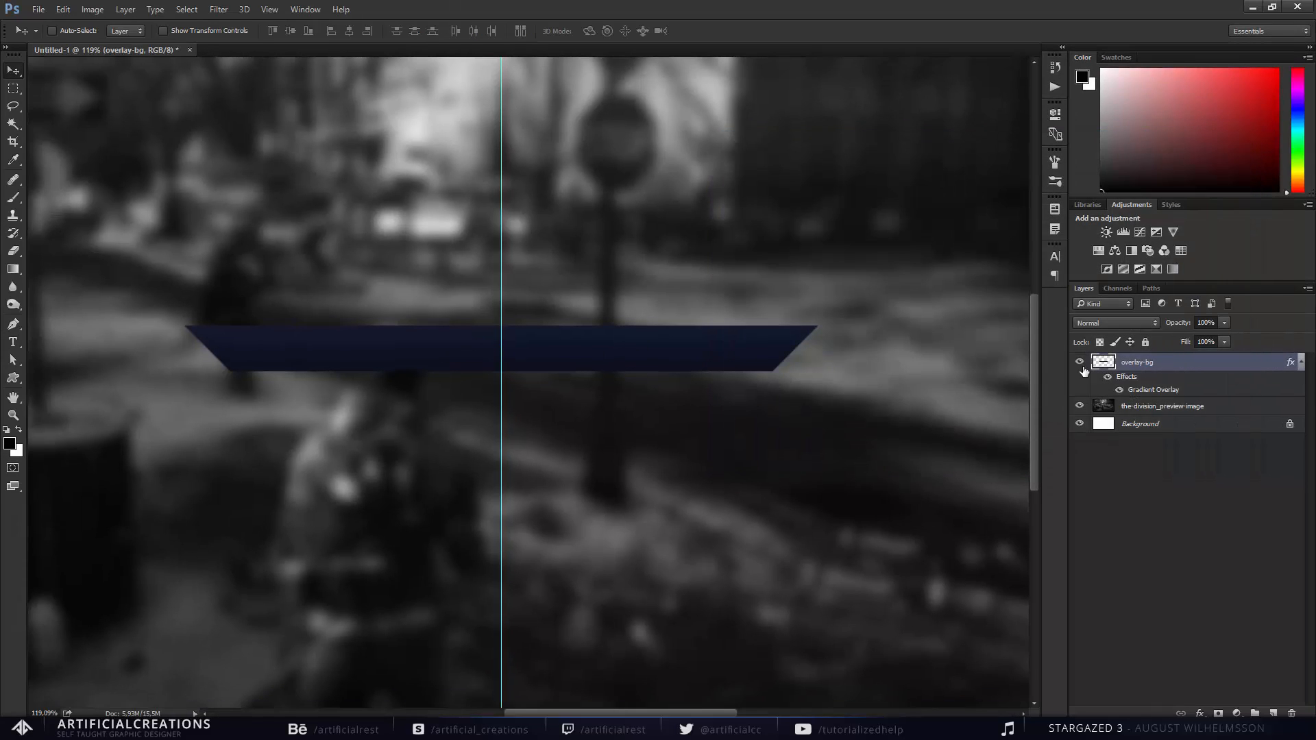
{"action": "left_click", "coordinate": [1299, 362]}
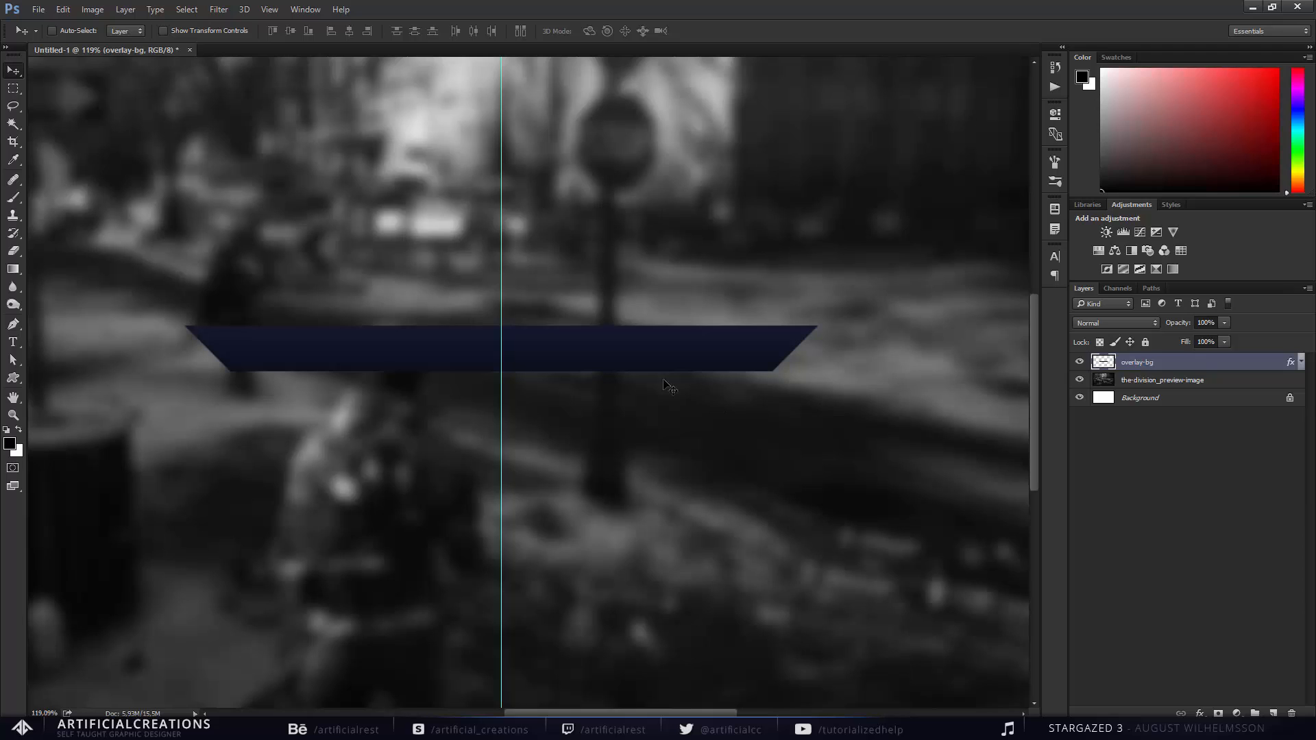
{"action": "scroll", "coordinate": [598, 428], "scroll_direction": "up", "scroll_amount": 1}
{"action": "scroll", "coordinate": [595, 423], "scroll_direction": "left", "scroll_amount": 1}
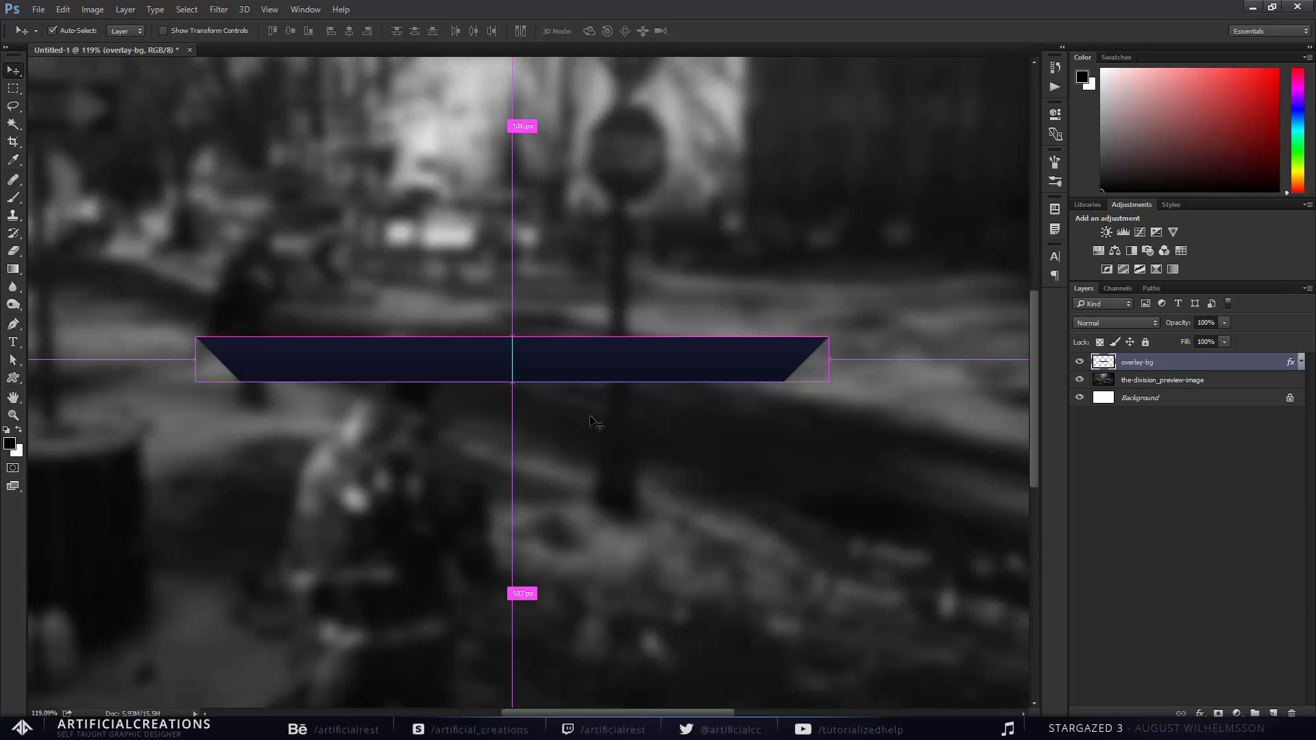
Add a new layer above overlay-bg and load the banner's outline as a selection.
{"action": "scroll", "coordinate": [589, 414], "scroll_direction": "down", "scroll_amount": 1}
{"action": "scroll", "coordinate": [573, 374], "scroll_direction": "left", "scroll_amount": 1}
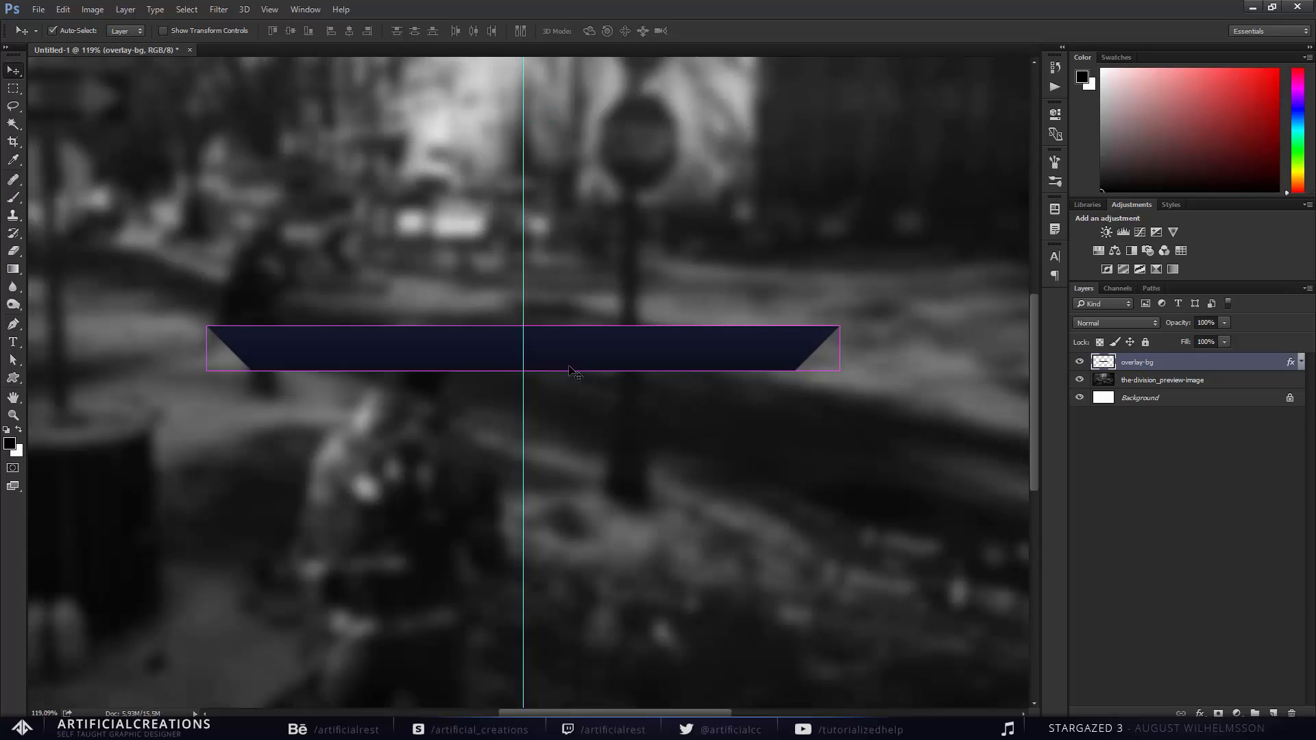
{"action": "scroll", "coordinate": [579, 385], "scroll_direction": "up", "scroll_amount": 1}
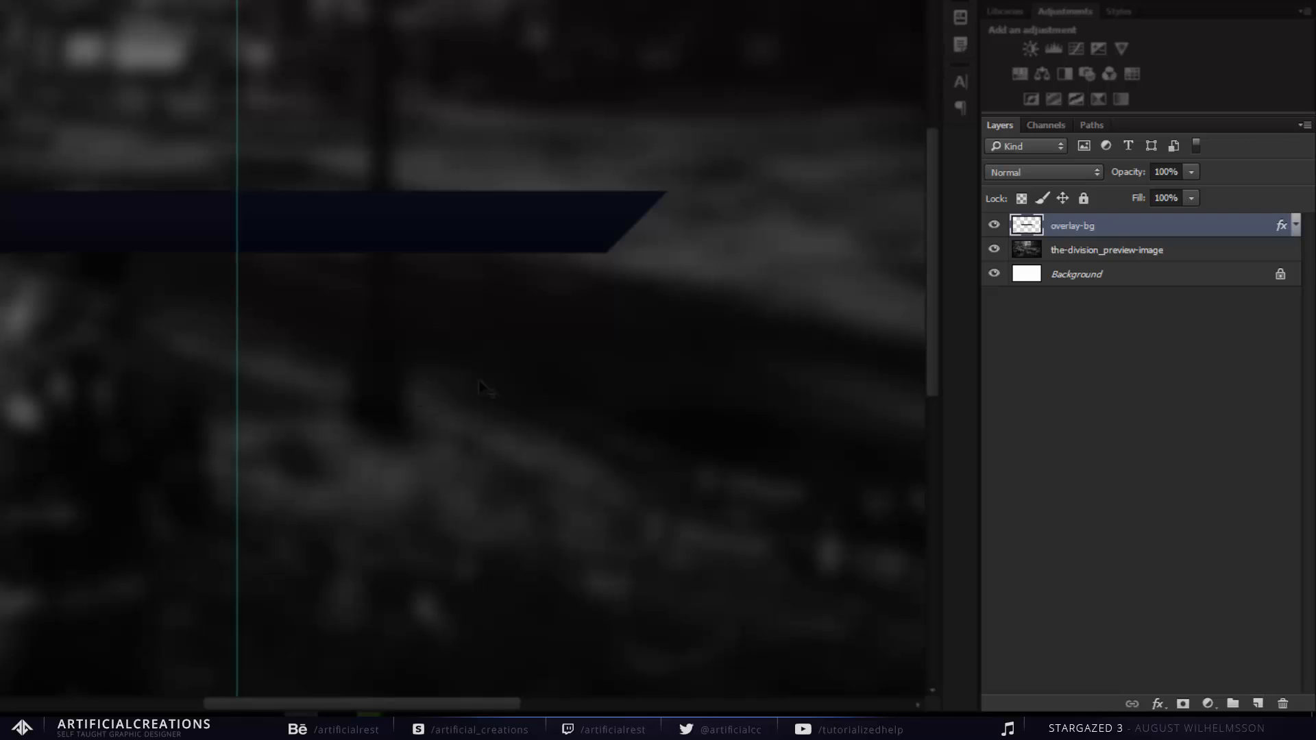
{"action": "left_click", "coordinate": [1258, 706]}
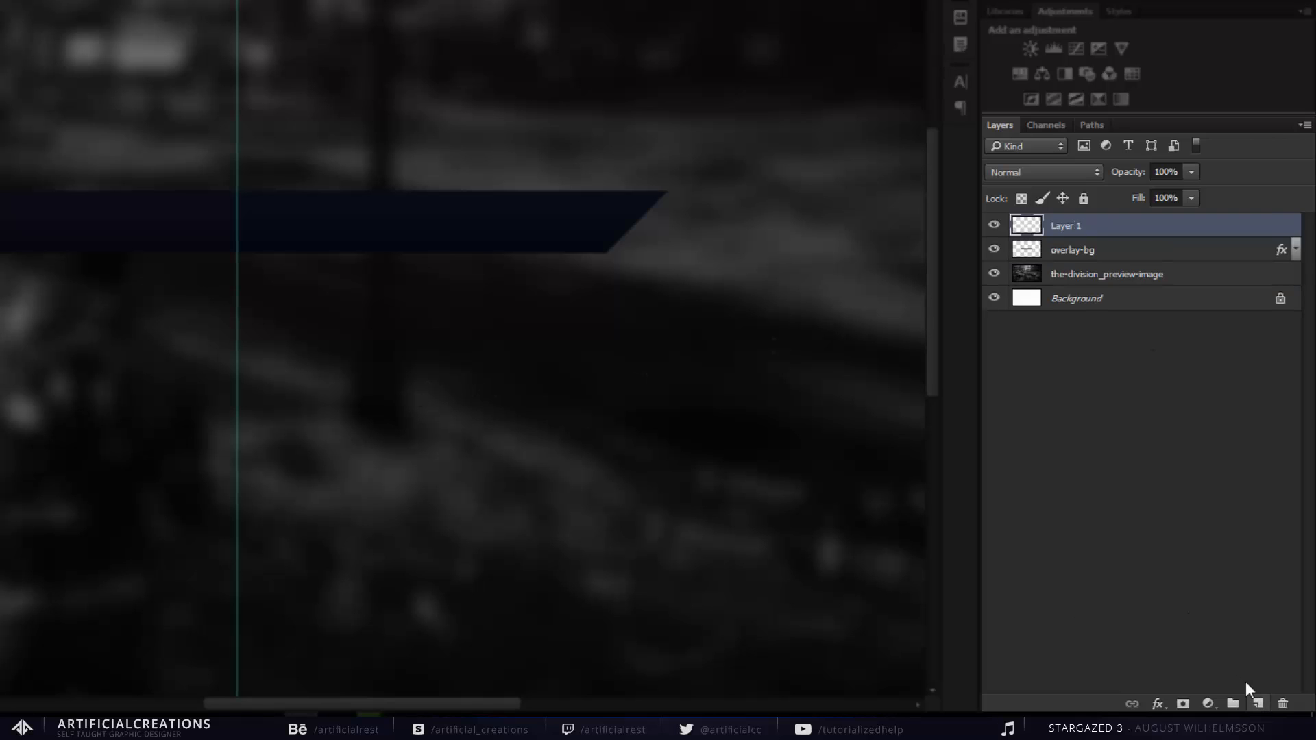
{"action": "left_click", "coordinate": [1028, 257], "text": "ctrl"}
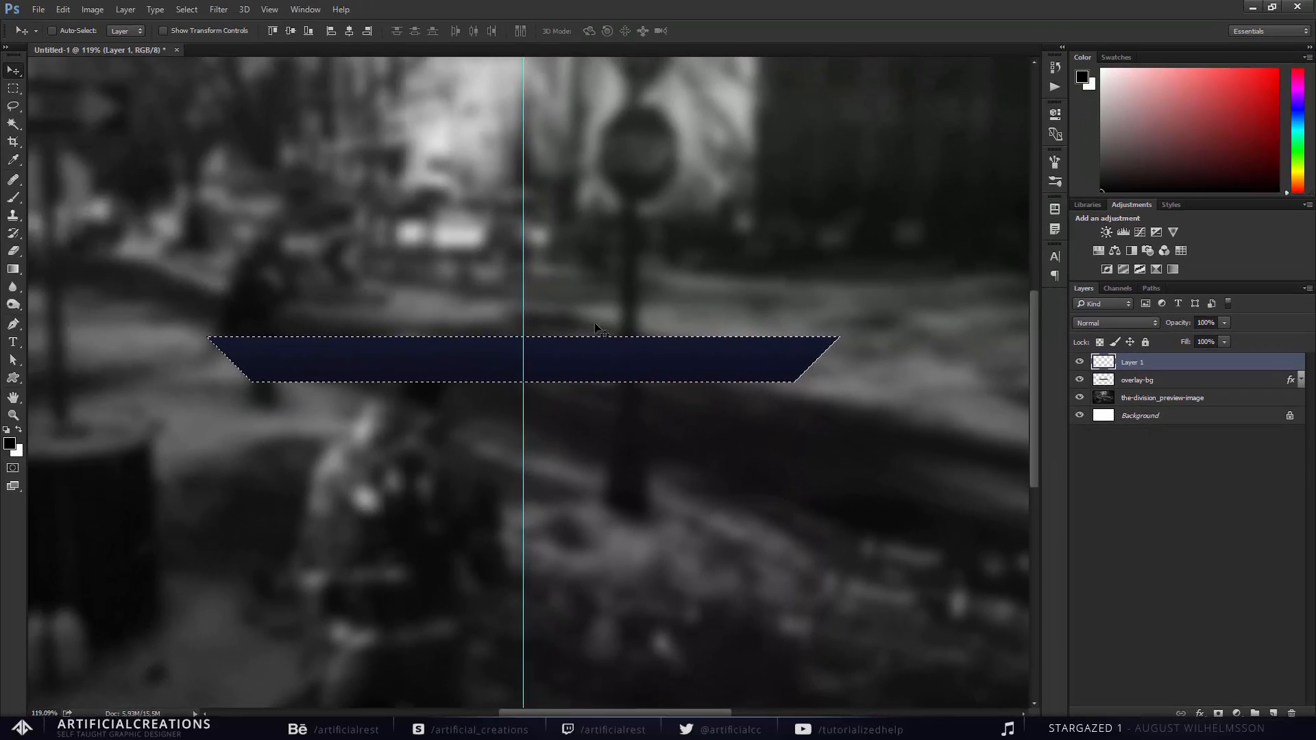
Set up a soft round brush with a size of 350 px and 0% hardness.
{"action": "key", "text": "b"}
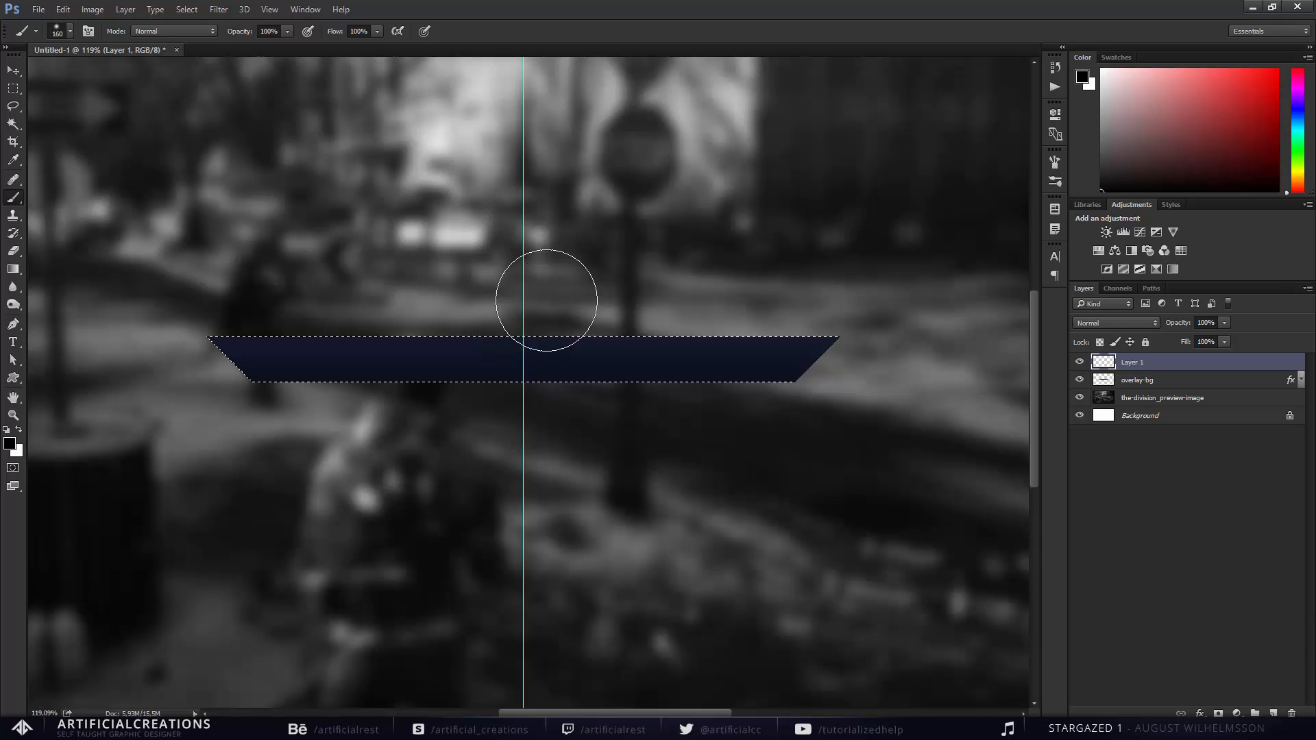
{"action": "right_click", "coordinate": [568, 294]}
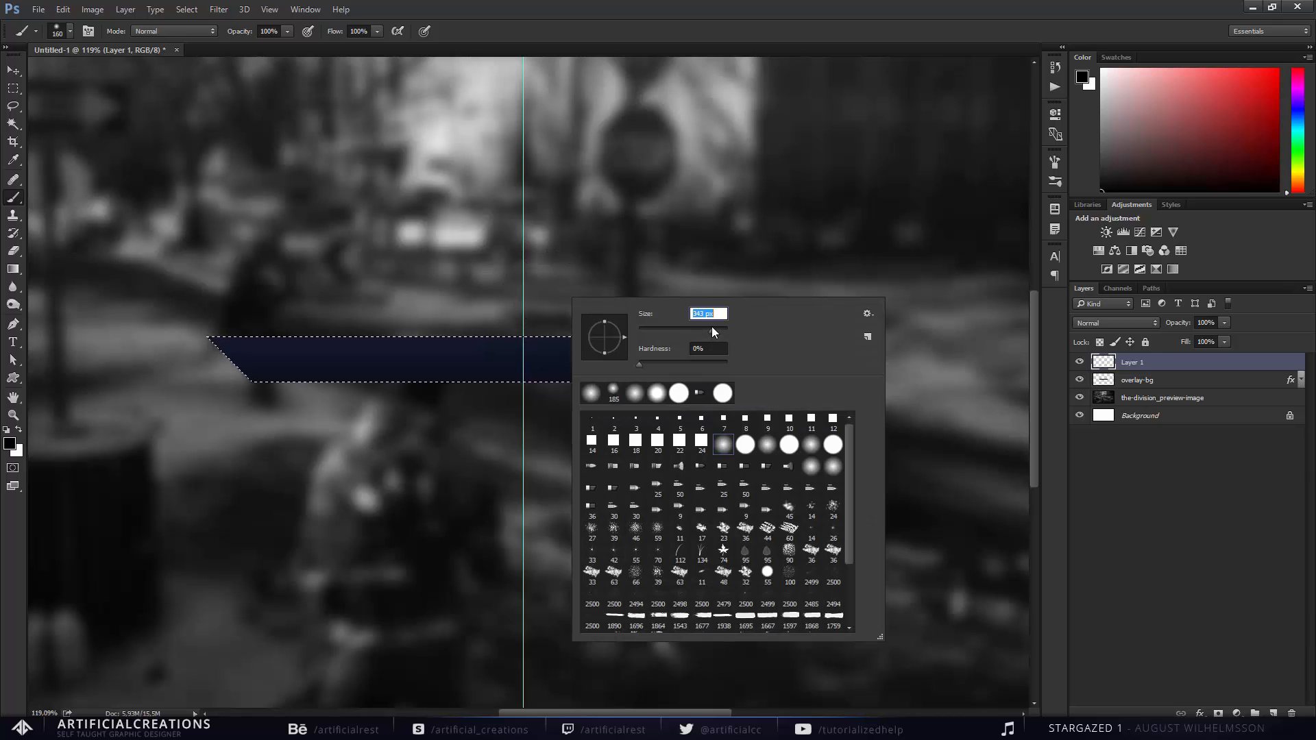
{"action": "key", "text": "ctrl+z"}
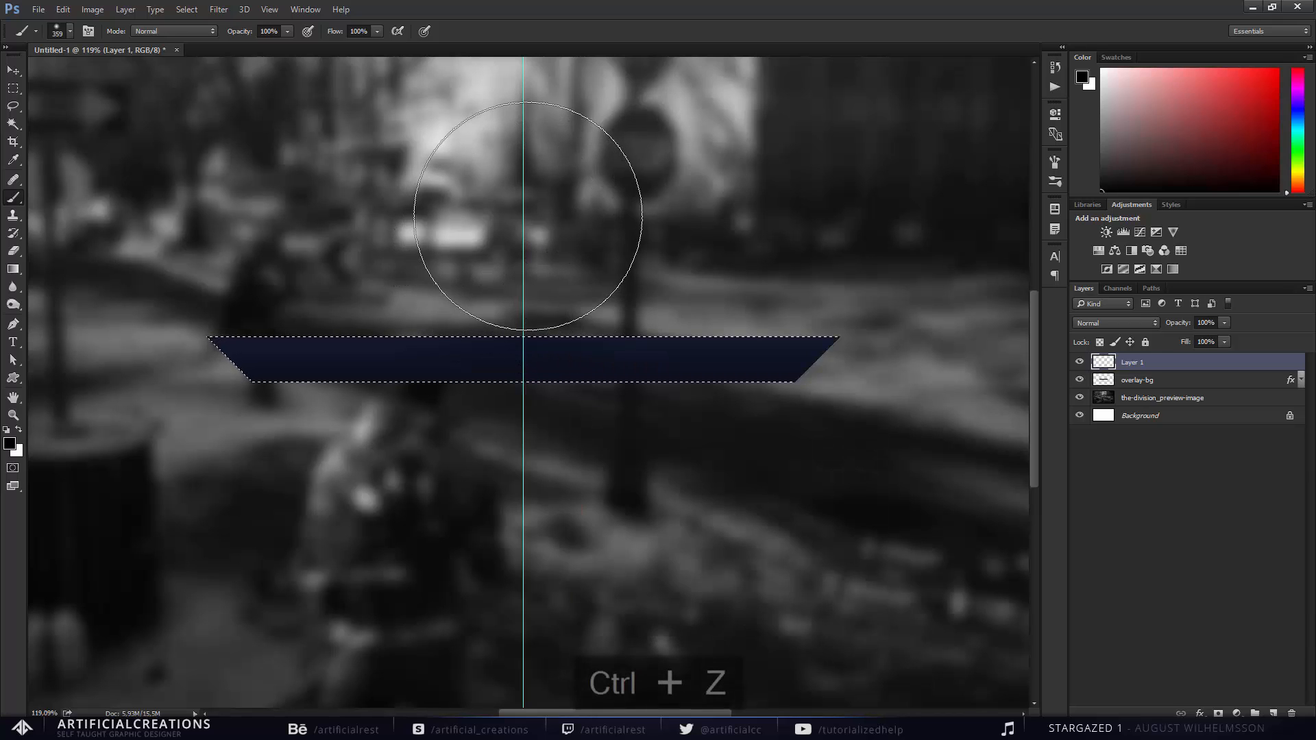
{"action": "right_click", "coordinate": [582, 366]}
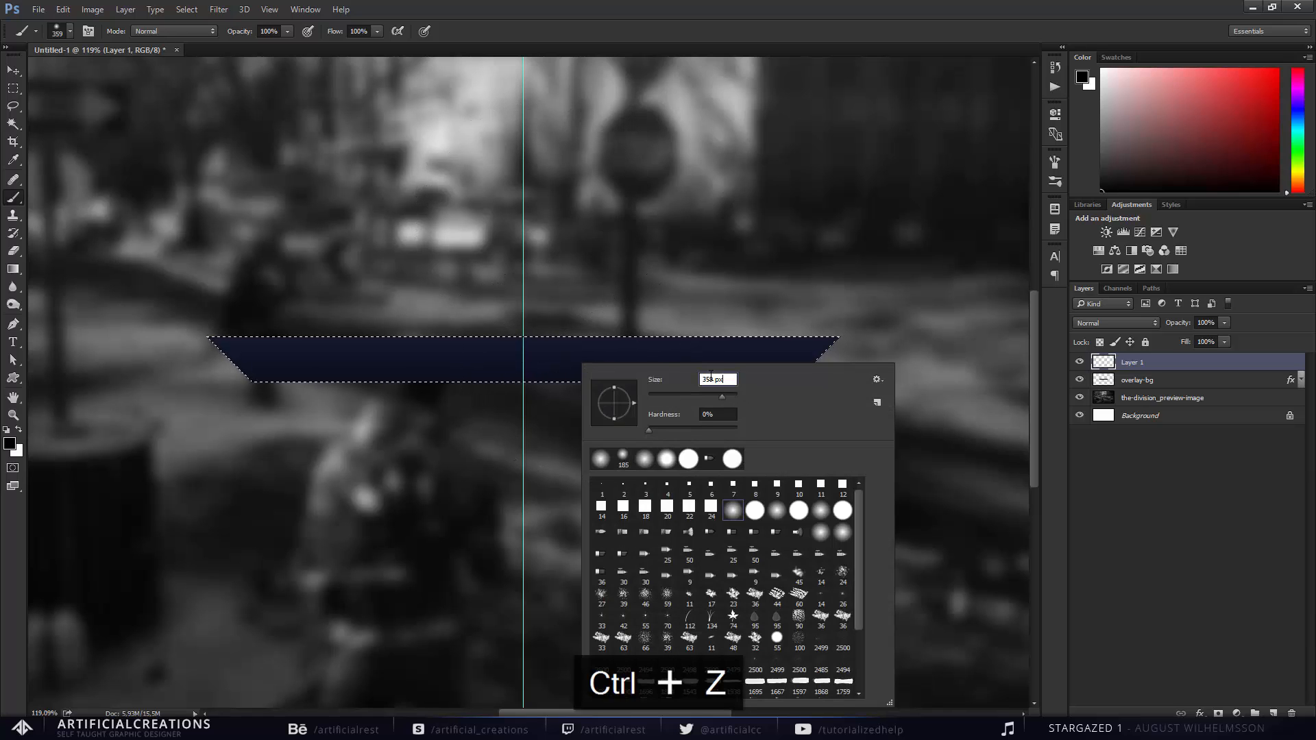
{"action": "type", "text": "350"}
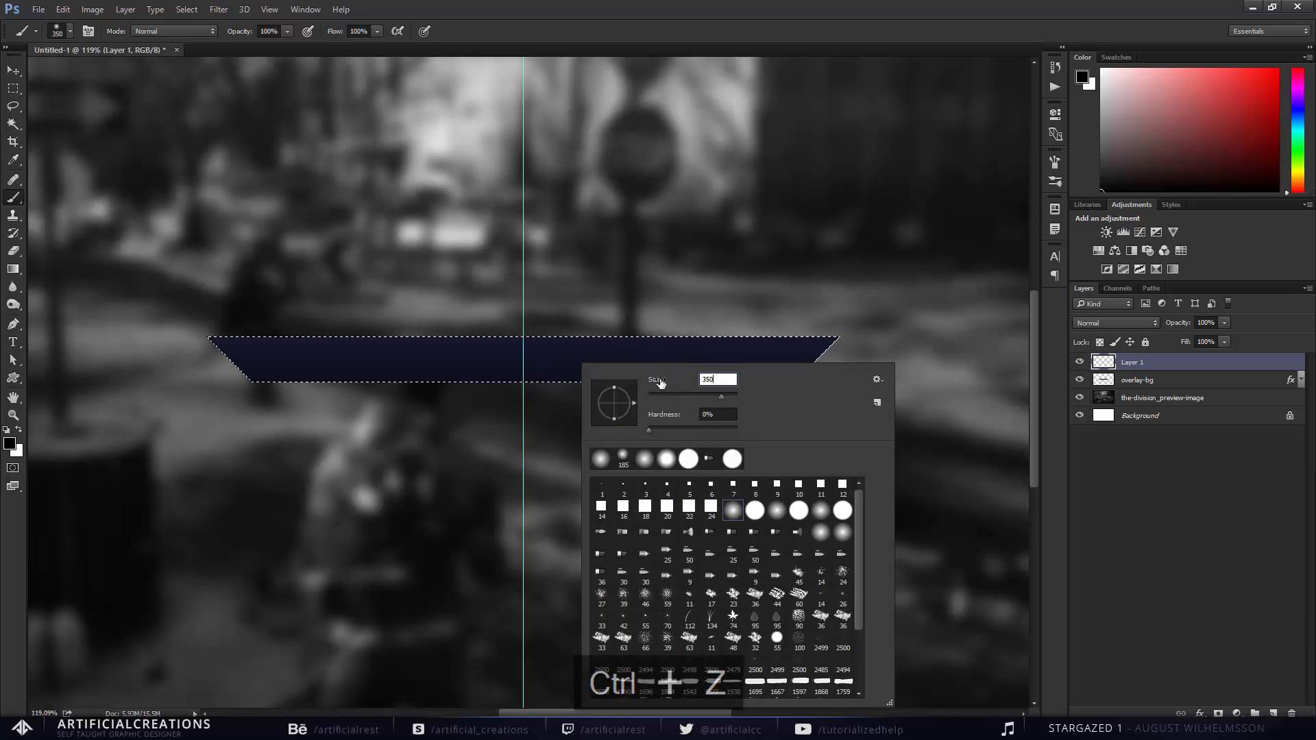
{"action": "key", "text": "ctrl+z"}
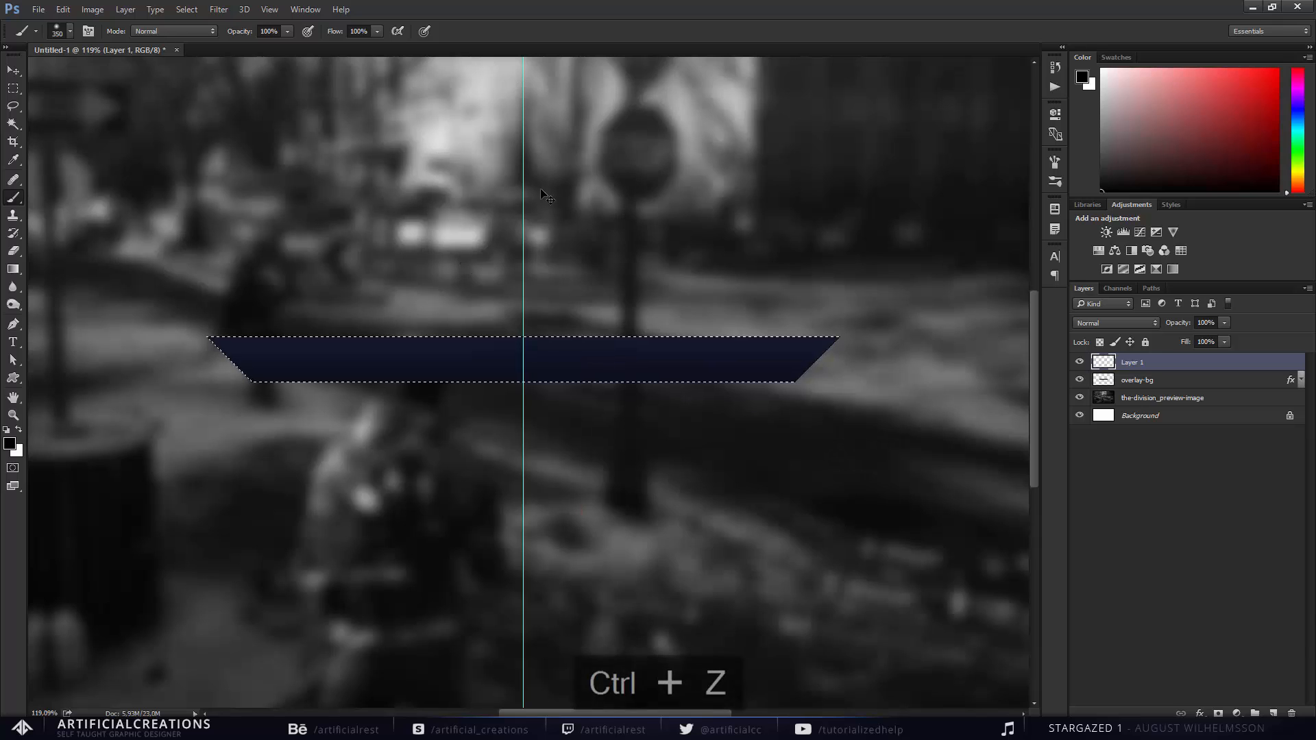
Switch the foreground colour to white and brush a soft highlight onto the banner's upper edge at the centre guide.
{"action": "left_click", "coordinate": [1090, 85]}
{"action": "scroll", "coordinate": [616, 246], "scroll_direction": "up", "scroll_amount": 2}
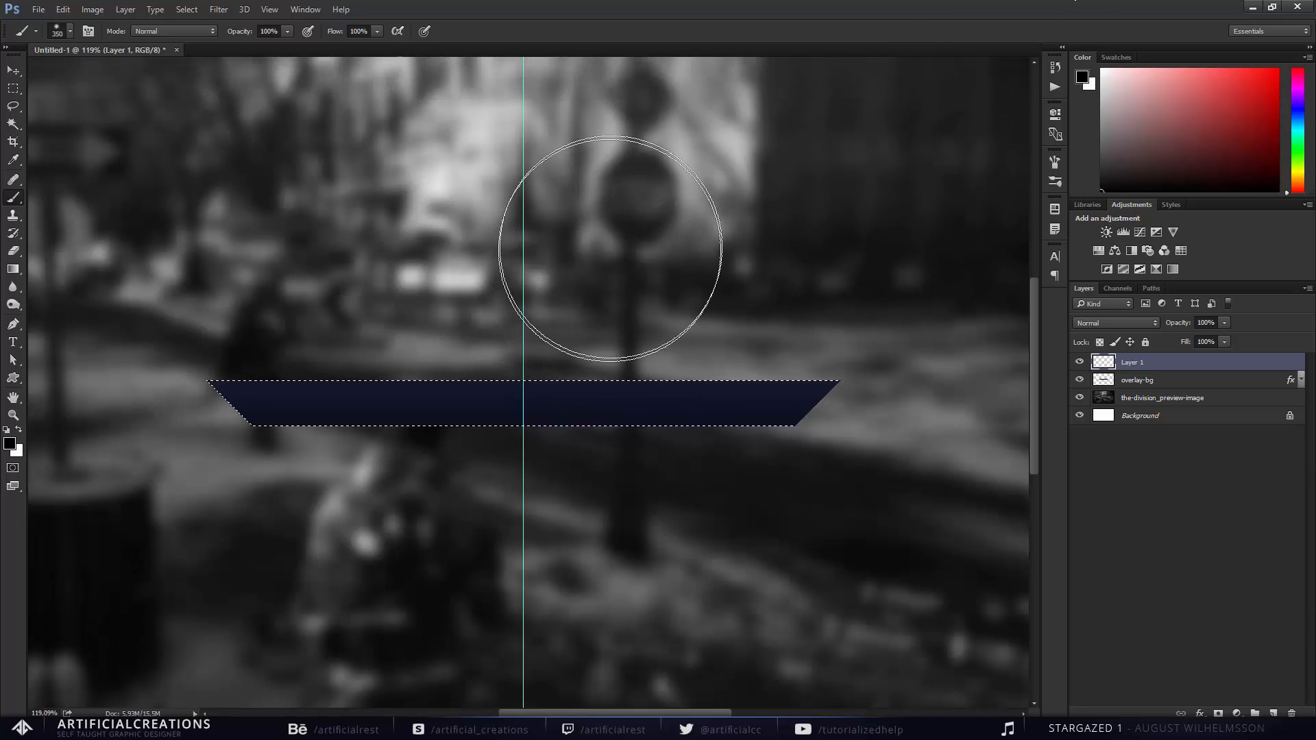
{"action": "key", "text": "x"}
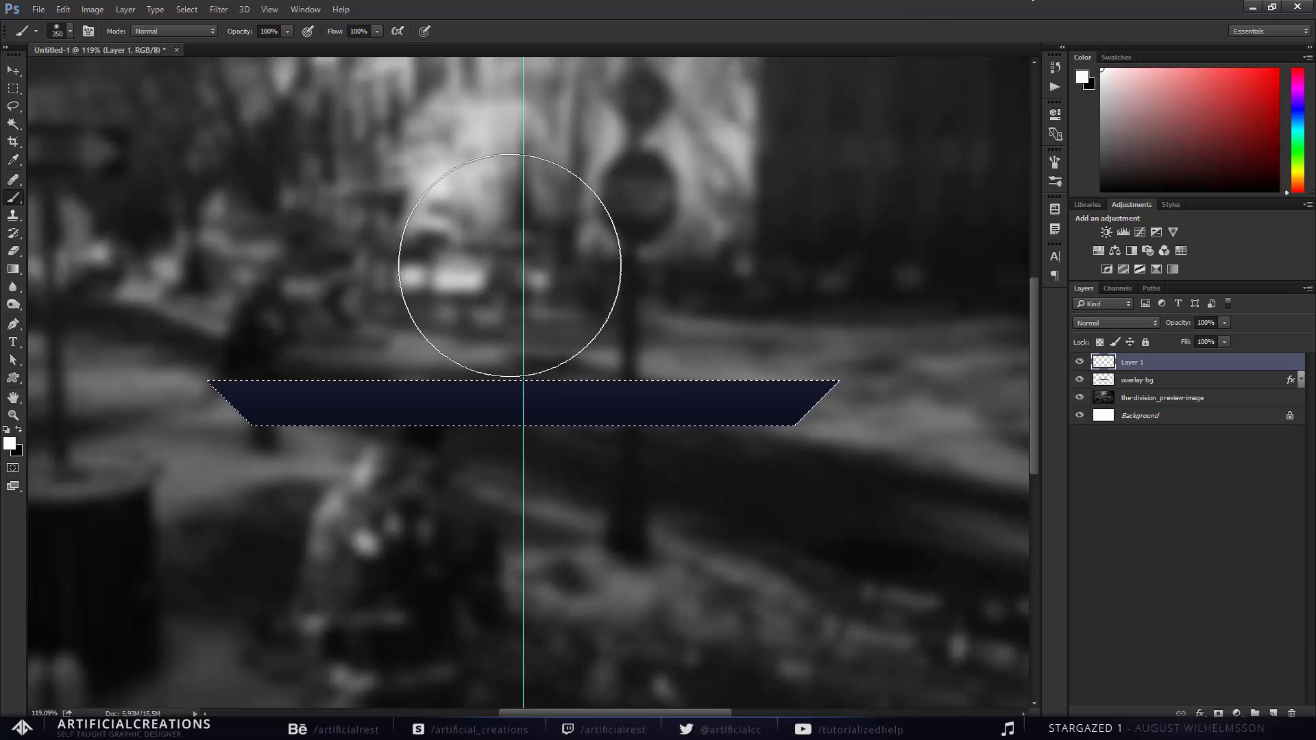
{"action": "scroll", "coordinate": [497, 264], "scroll_direction": "right", "scroll_amount": 2}
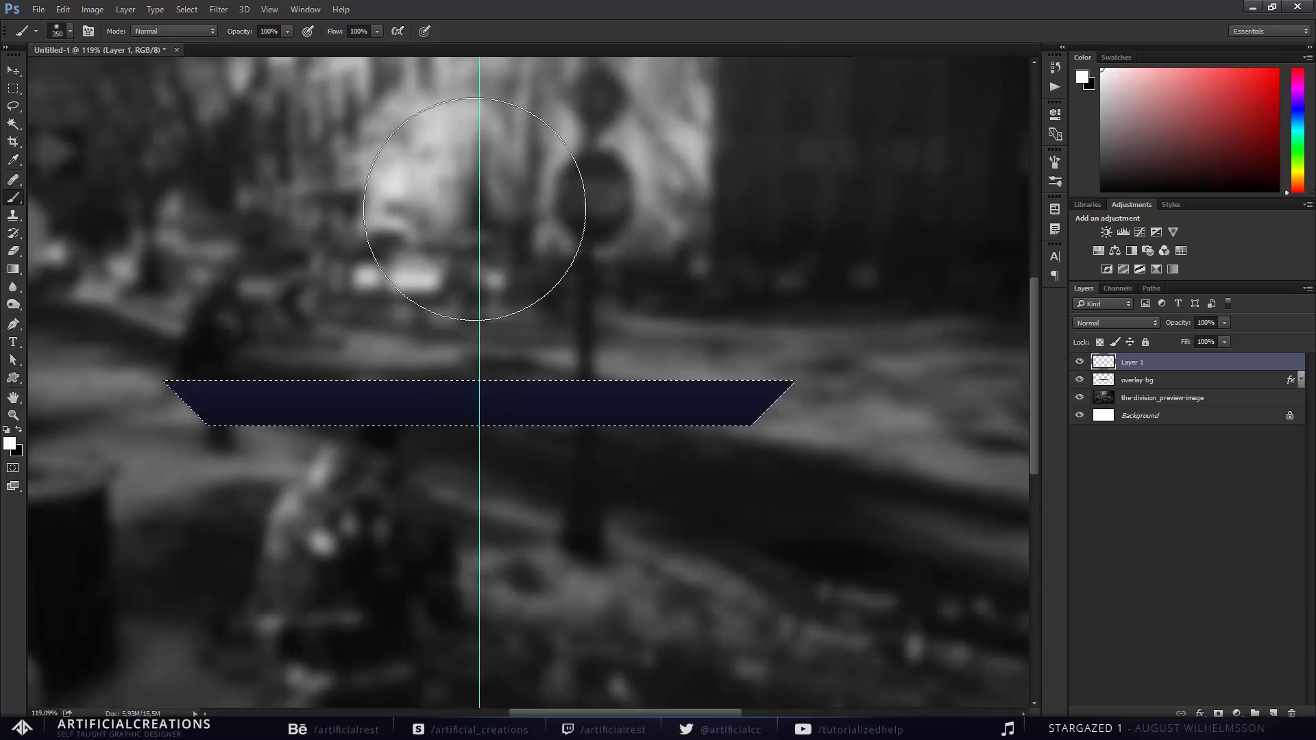
{"action": "key", "text": "ctrl+z"}
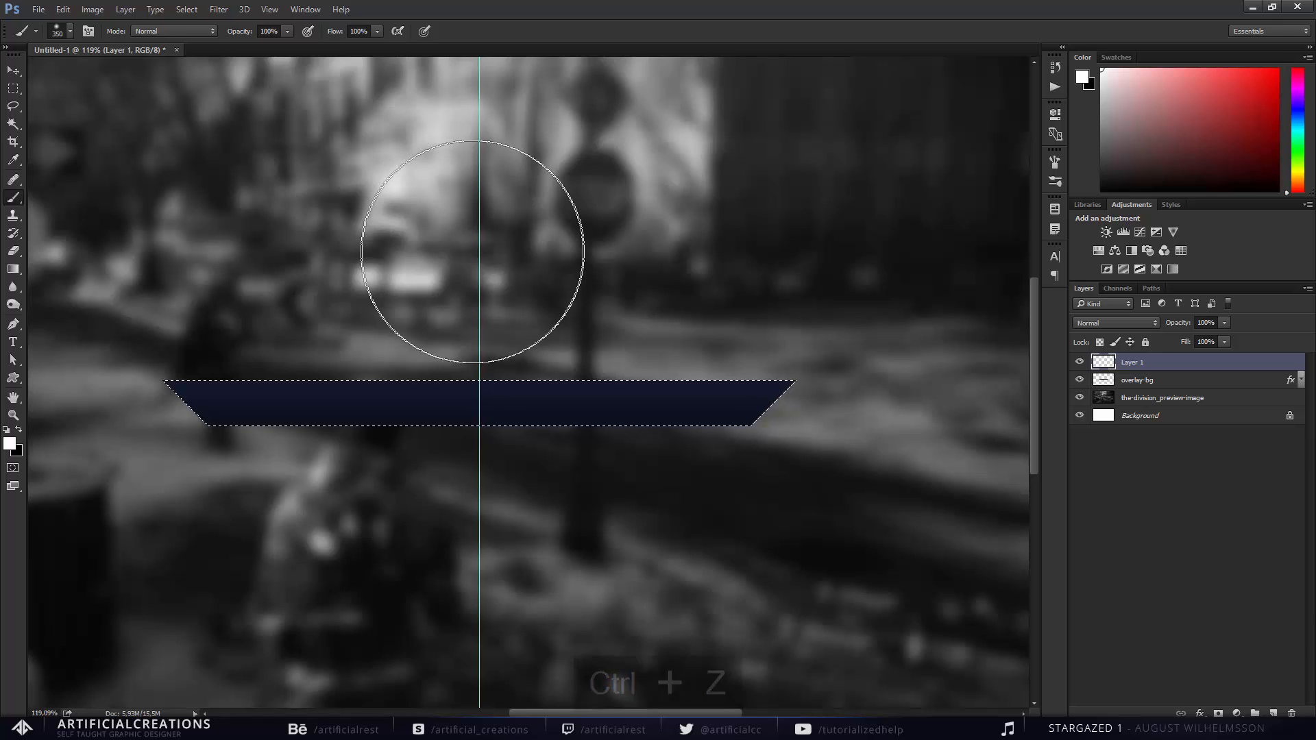
{"action": "left_click", "coordinate": [474, 252]}
{"action": "key", "text": "ctrl+z"}
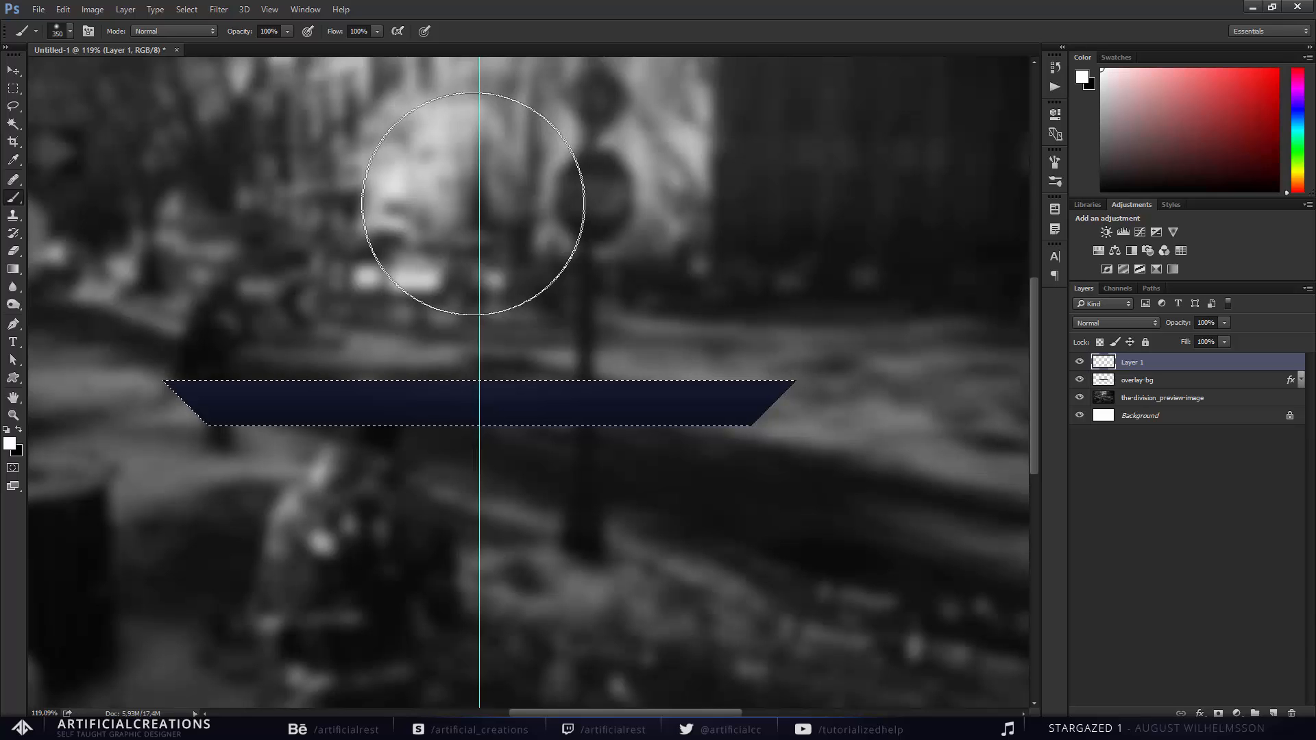
{"action": "key", "text": "ctrl+z"}
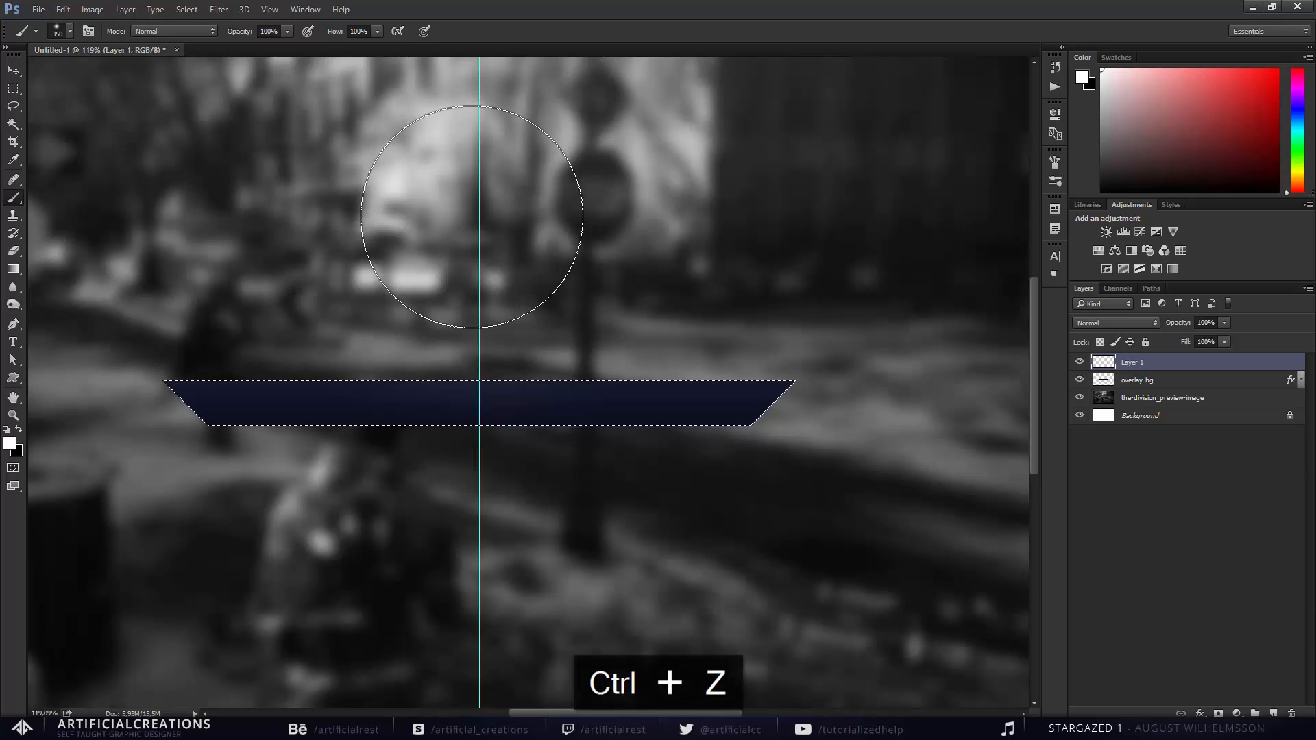
{"action": "left_click", "coordinate": [471, 269]}
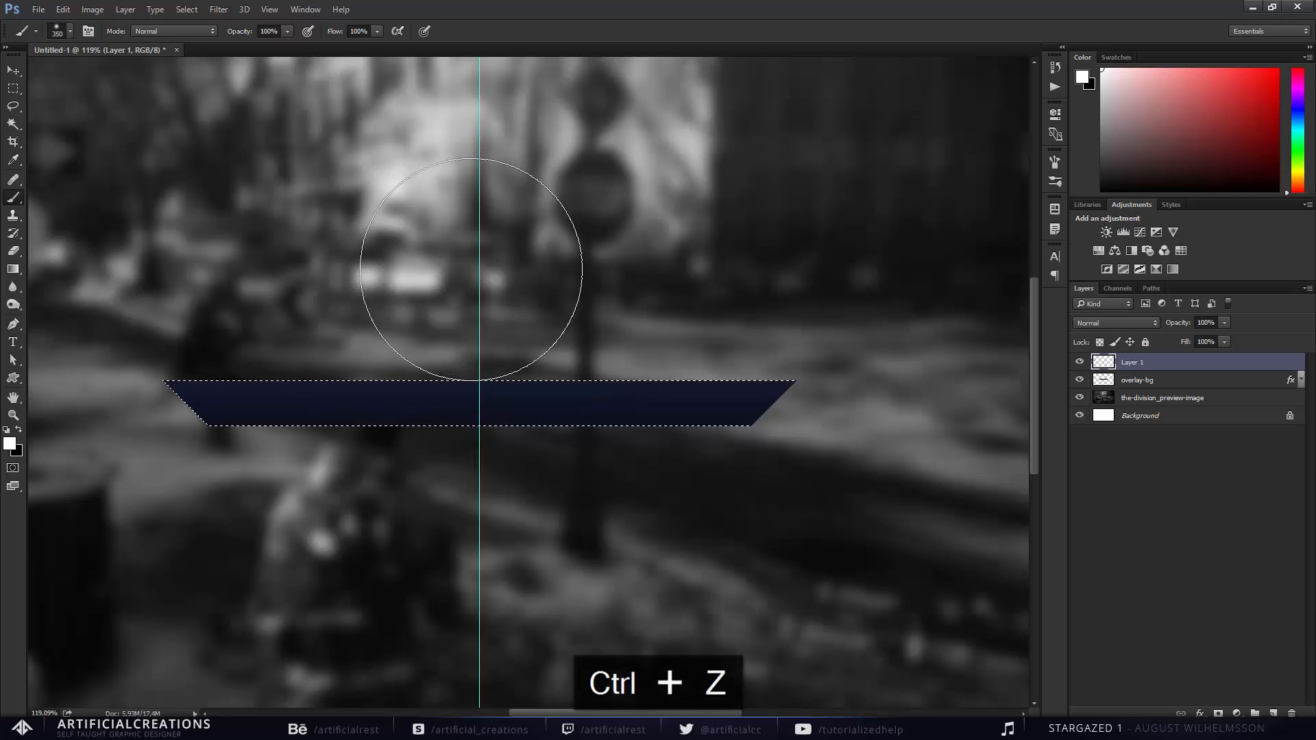
{"action": "key", "text": "ctrl+z"}
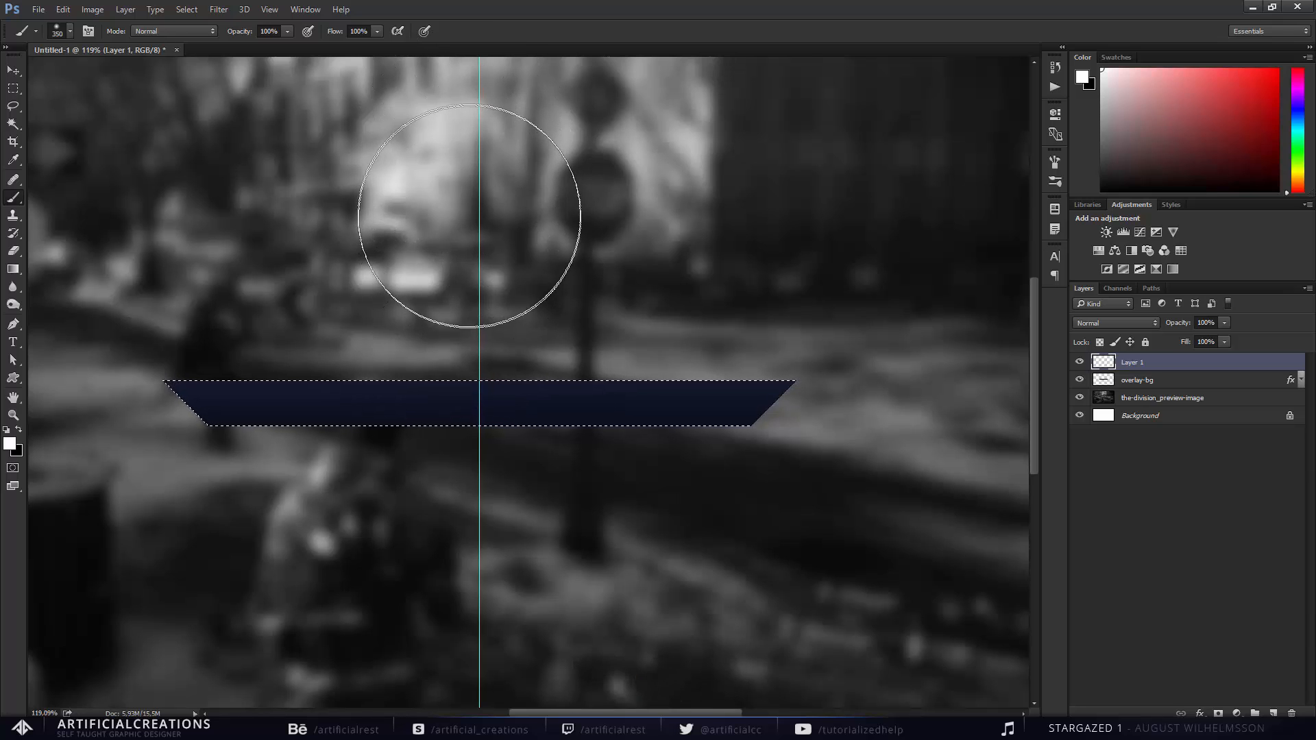
{"action": "key", "text": "ctrl+z"}
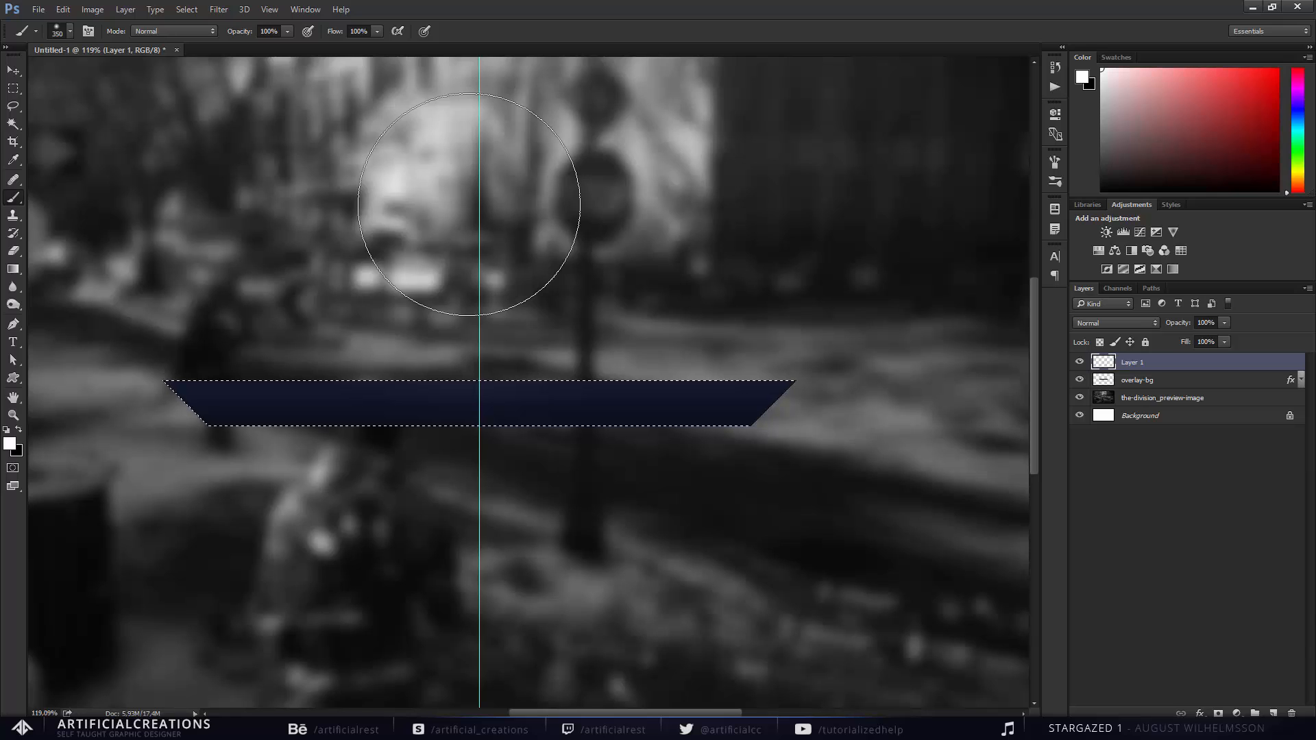
Switch the foreground colour to black, brush soft shadows onto the banner's lower corners and remove the selection.
{"action": "scroll", "coordinate": [429, 270], "scroll_direction": "down", "scroll_amount": 2}
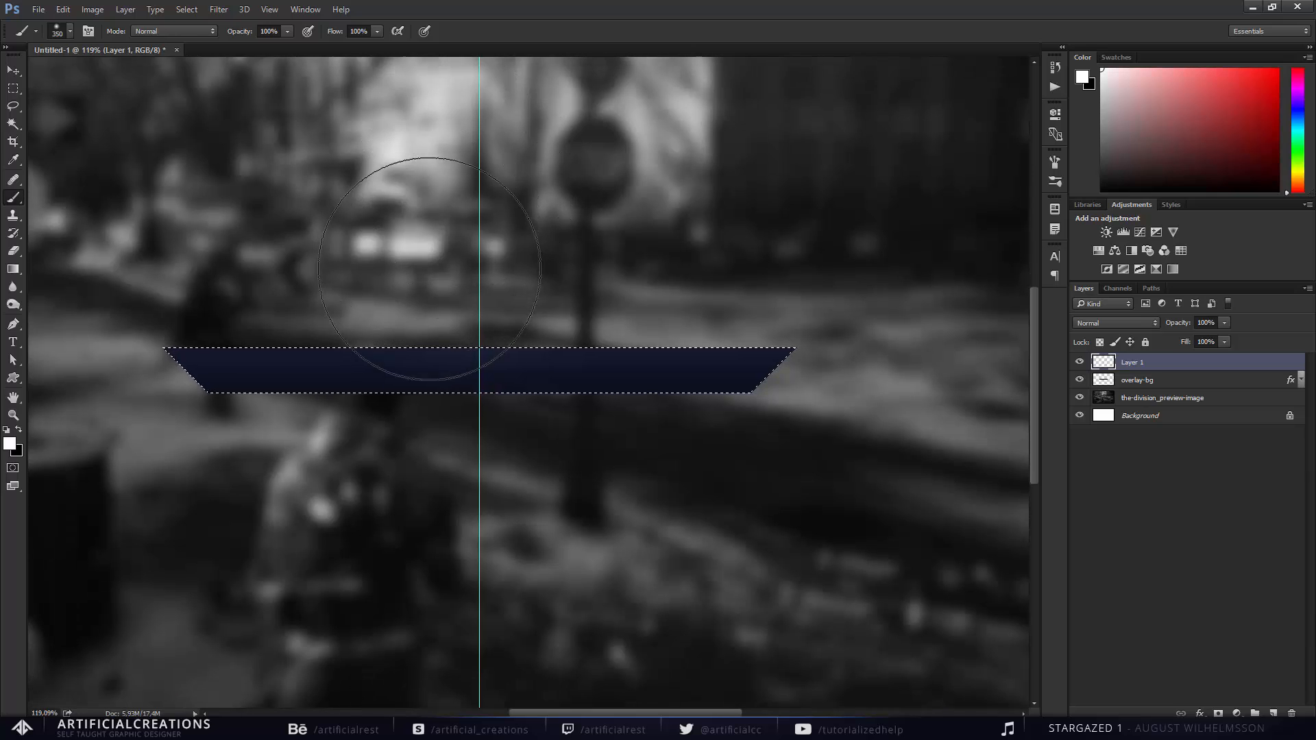
{"action": "scroll", "coordinate": [429, 269], "scroll_direction": "left", "scroll_amount": 2}
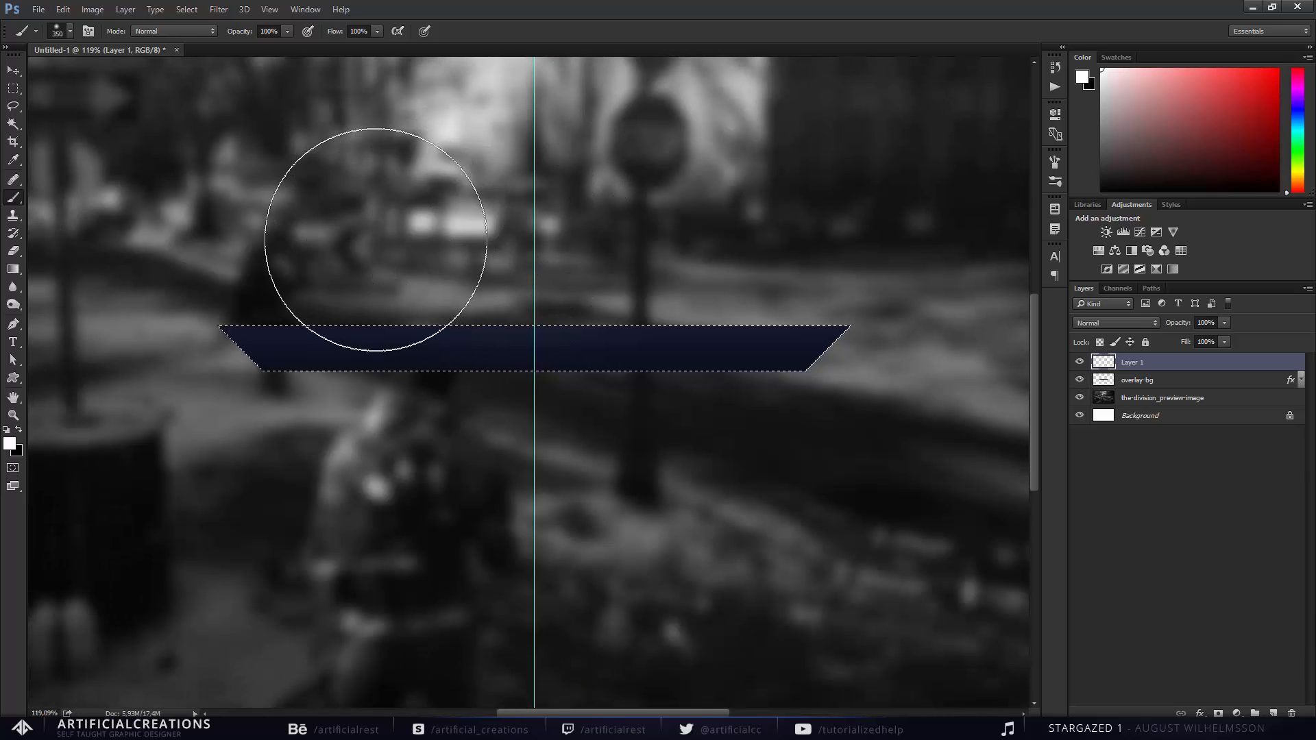
{"action": "key", "text": "x"}
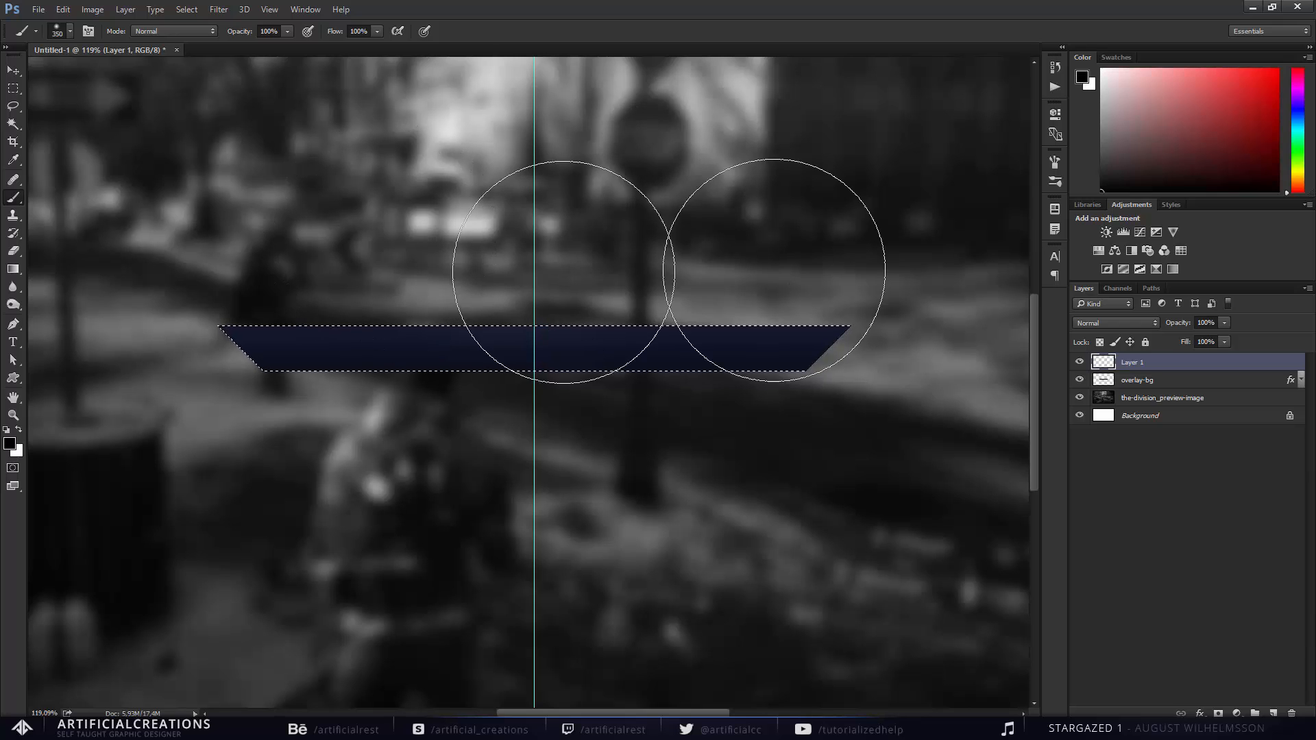
{"action": "scroll", "coordinate": [205, 425], "scroll_direction": "up", "scroll_amount": 1}
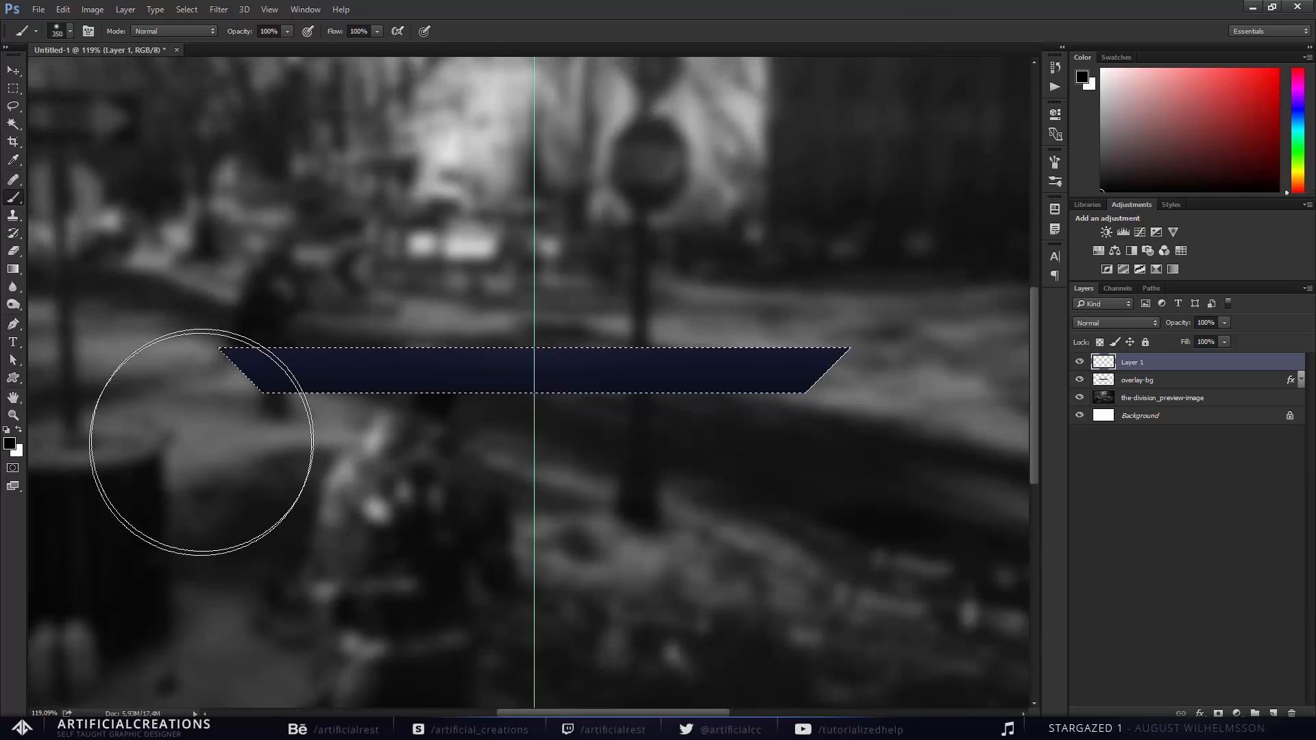
{"action": "scroll", "coordinate": [236, 459], "scroll_direction": "left", "scroll_amount": 2}
{"action": "scroll", "coordinate": [237, 459], "scroll_direction": "left", "scroll_amount": 1}
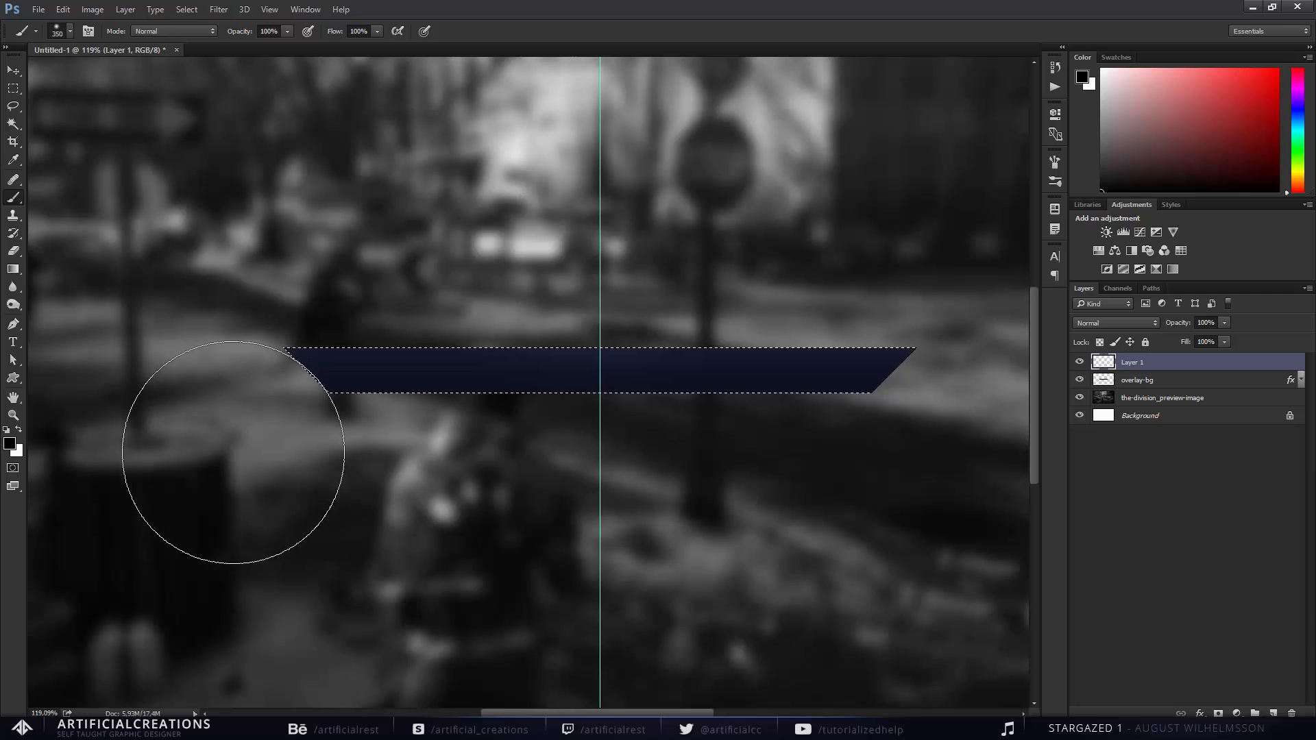
{"action": "key", "text": "ctrl+z"}
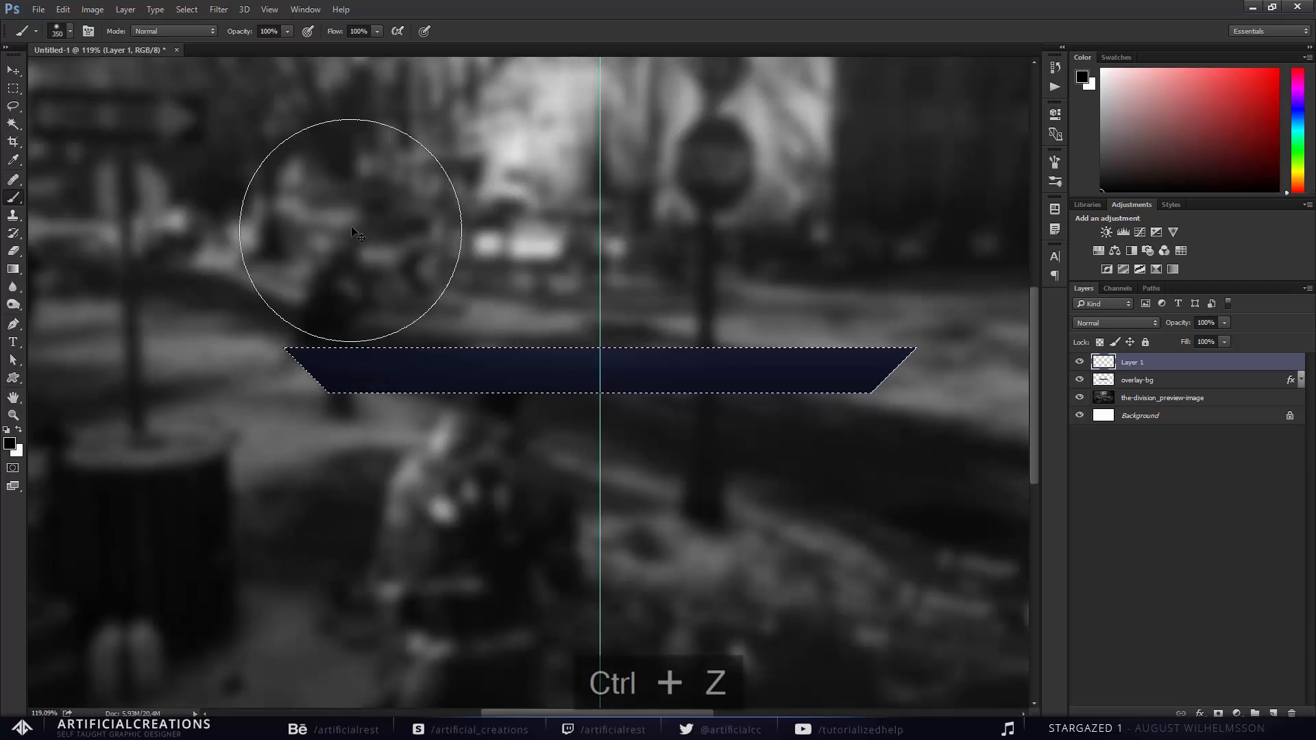
{"action": "scroll", "coordinate": [351, 227], "scroll_direction": "right", "scroll_amount": 5}
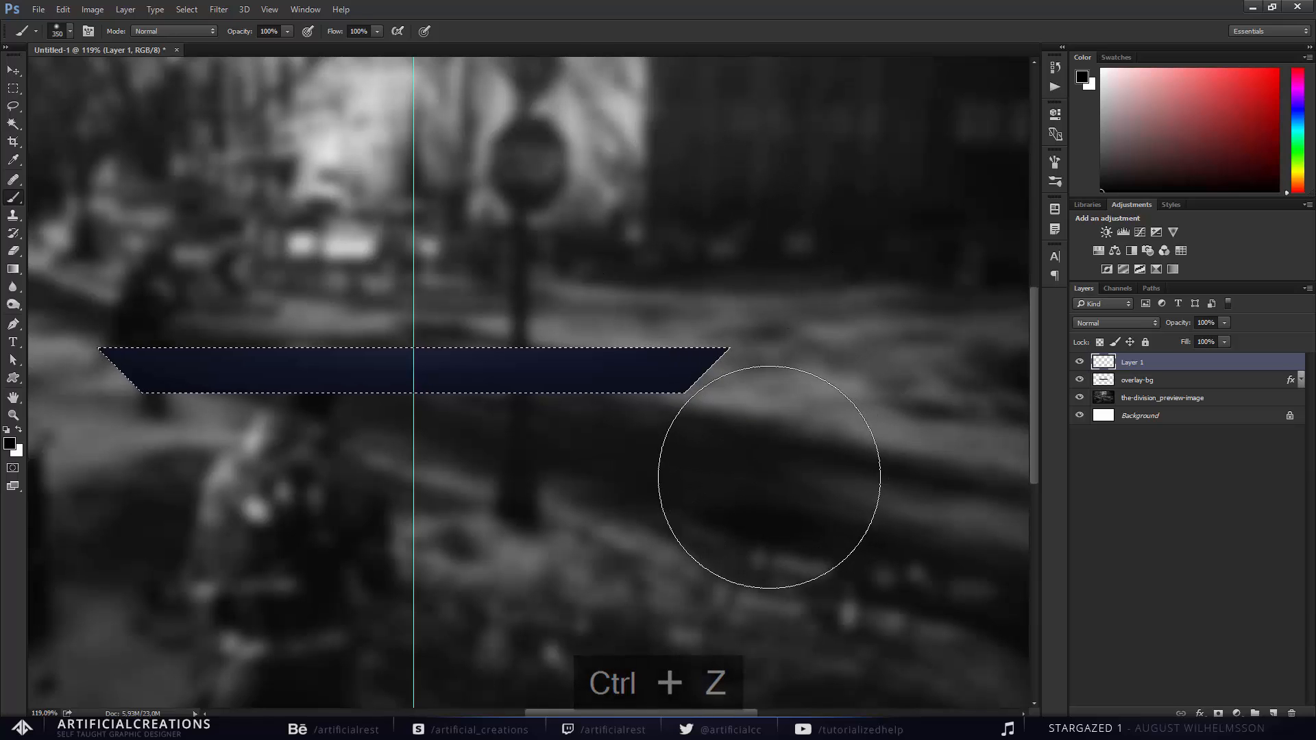
{"action": "key", "text": "ctrl+z"}
{"action": "key", "text": "ctrl+d"}
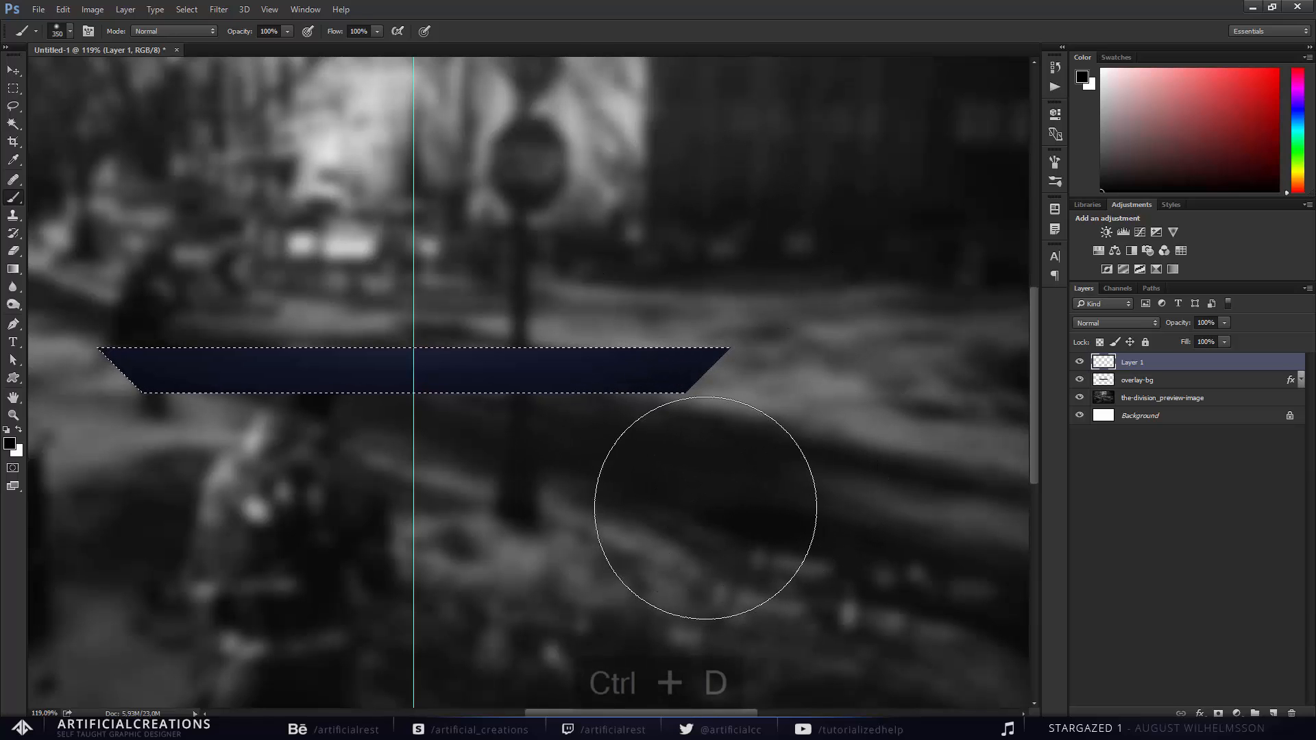
Compare the banner with and without the painted lighting by hiding and showing Layer 1.
{"action": "key", "text": "v"}
{"action": "scroll", "coordinate": [484, 477], "scroll_direction": "down", "scroll_amount": 5}
{"action": "scroll", "coordinate": [544, 421], "scroll_direction": "up", "scroll_amount": 5}
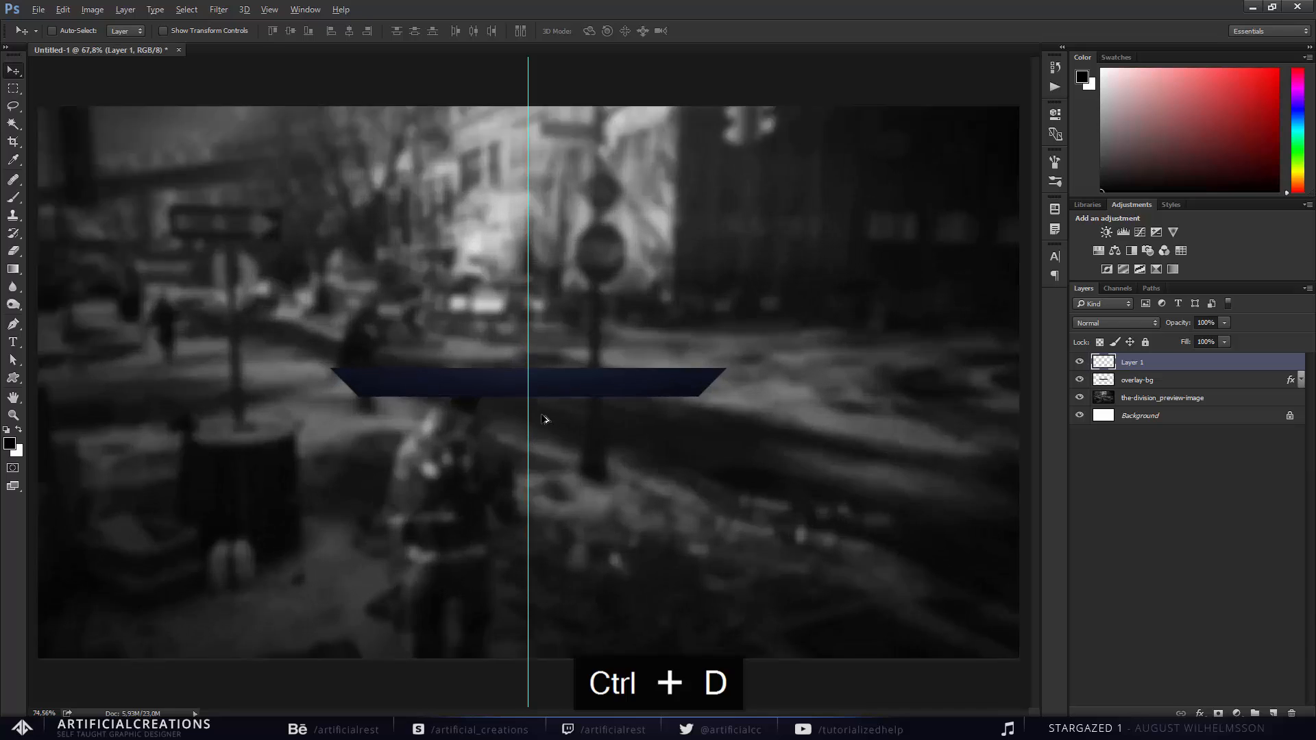
{"action": "scroll", "coordinate": [573, 404], "scroll_direction": "up", "scroll_amount": 1}
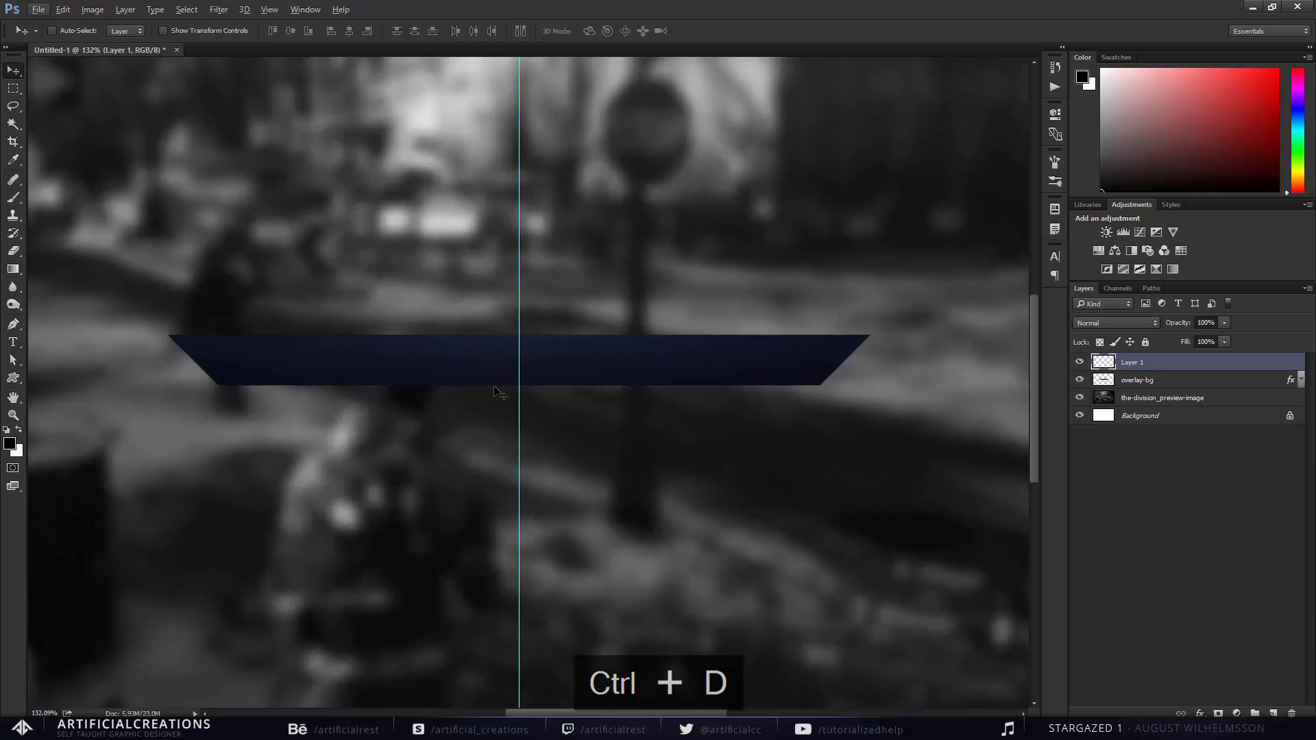
{"action": "left_click", "coordinate": [1080, 363]}
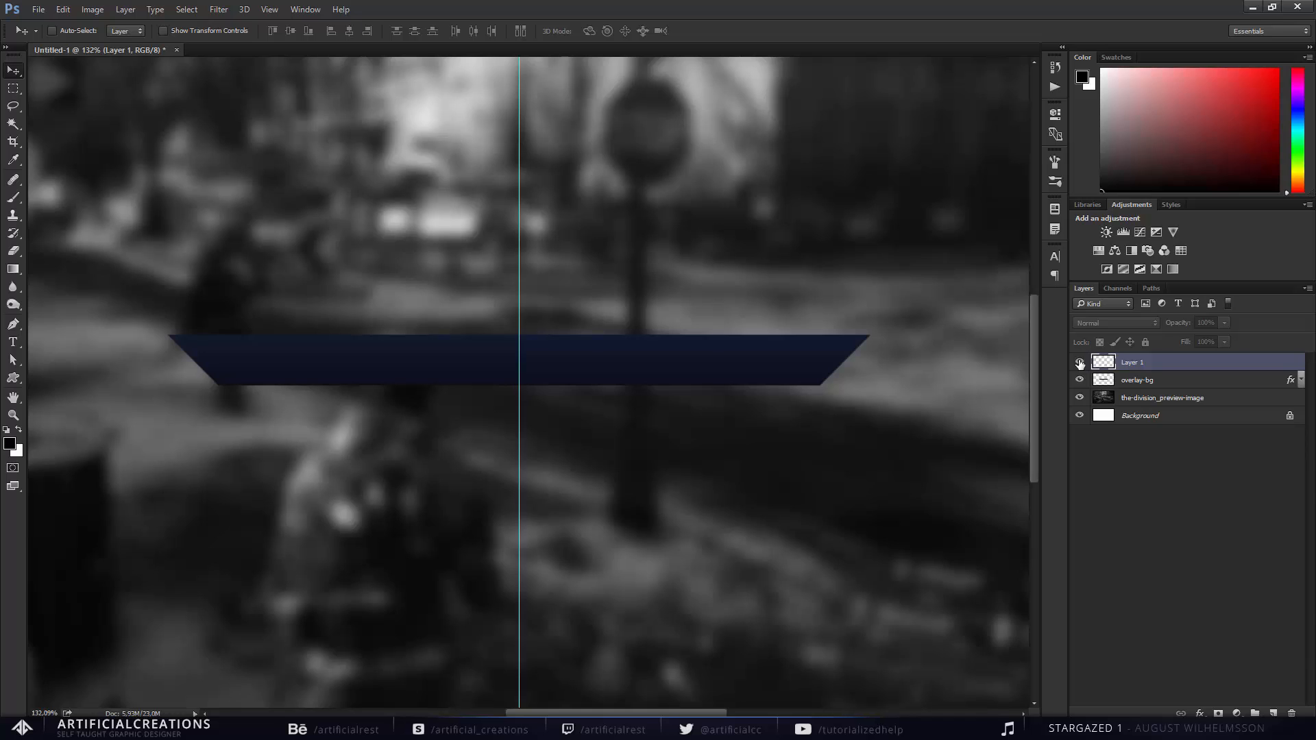
{"action": "left_click", "coordinate": [1079, 364]}
{"action": "left_click", "coordinate": [1079, 364]}
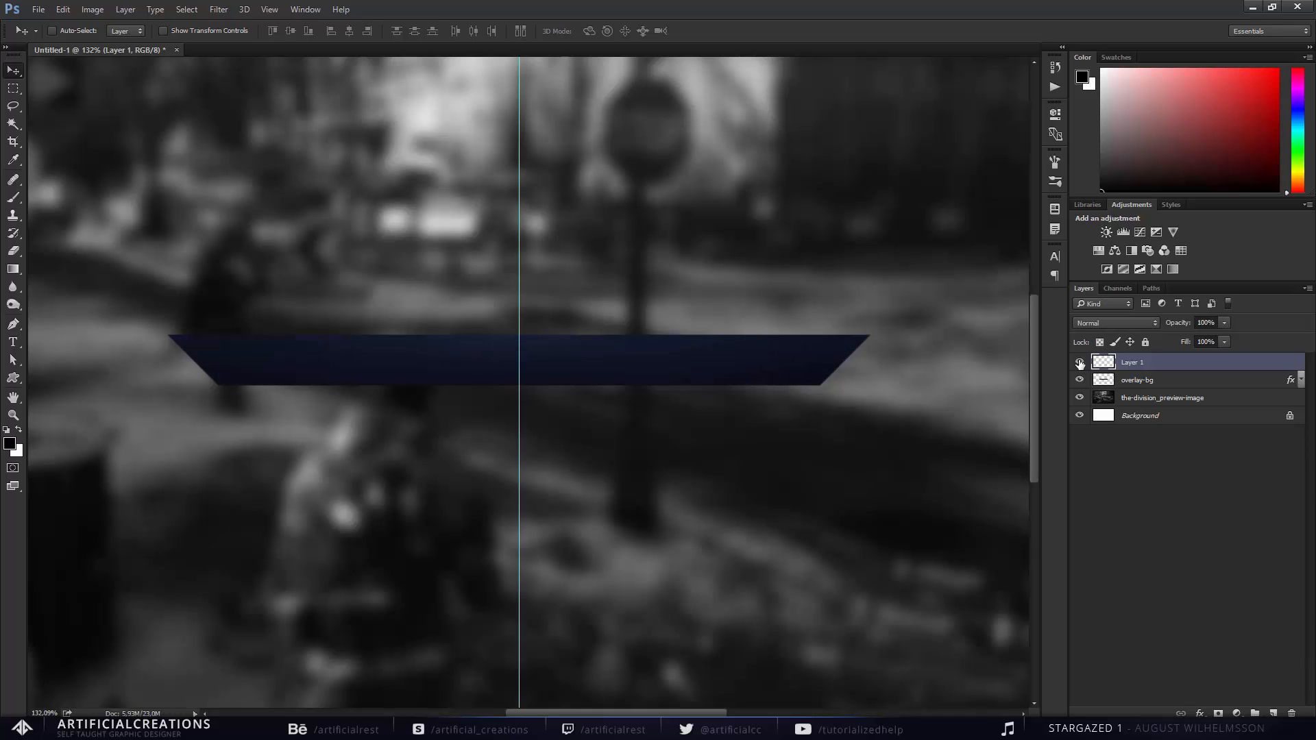
Rename the painted lighting layer new-lighting and save the document as twitch-overlay.psd.
{"action": "double_click", "coordinate": [1132, 363]}
{"action": "type", "text": "new-lighting"}
{"action": "key", "text": "Return"}
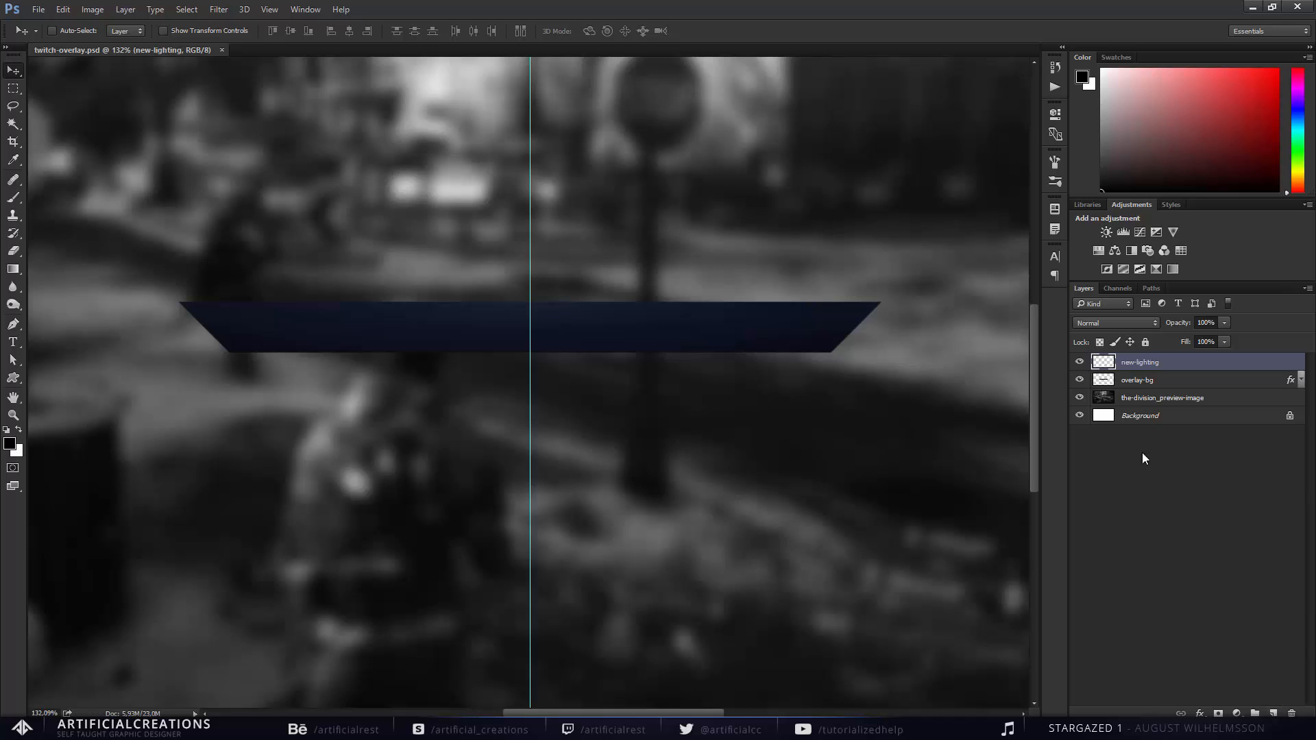
Add a new layer and start a pen path where the banner's upper edge meets the centre guide.
{"action": "left_click", "coordinate": [1275, 713]}
{"action": "key", "text": "p"}
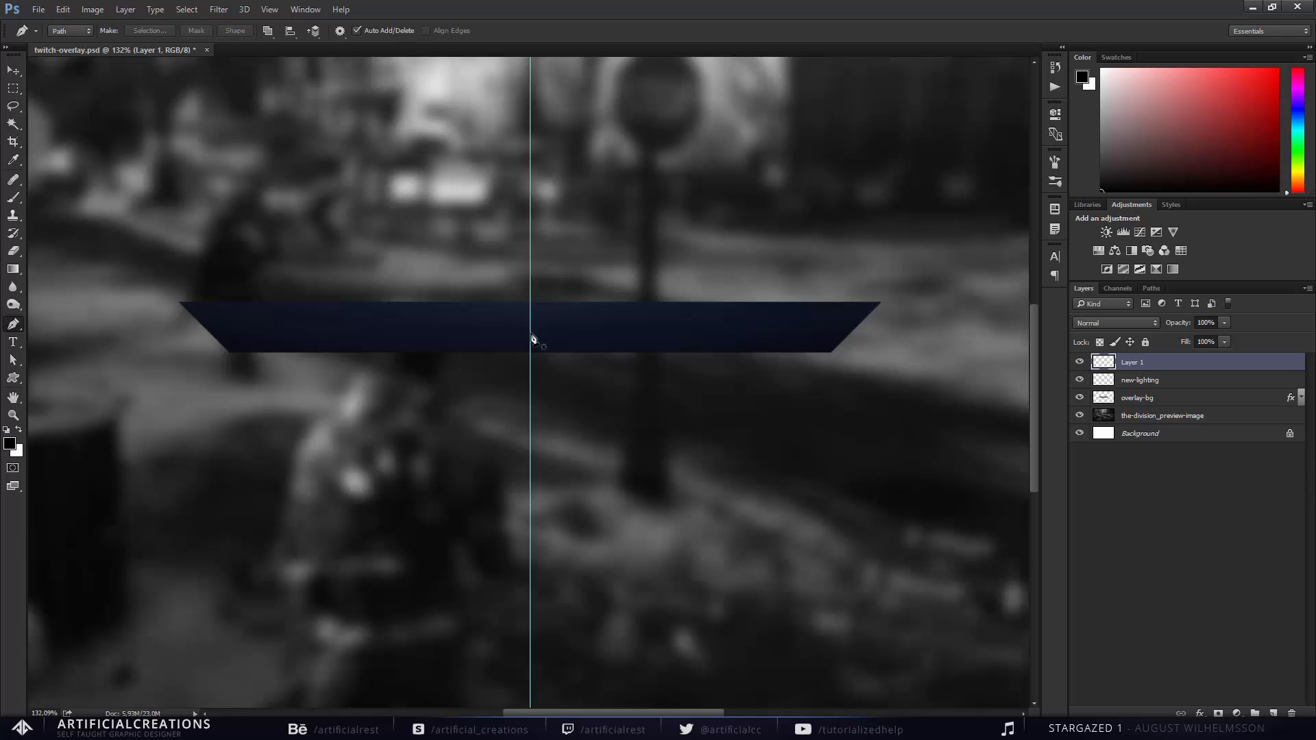
{"action": "scroll", "coordinate": [491, 317], "scroll_direction": "right", "scroll_amount": 2}
{"action": "scroll", "coordinate": [463, 325], "scroll_direction": "up", "scroll_amount": 5}
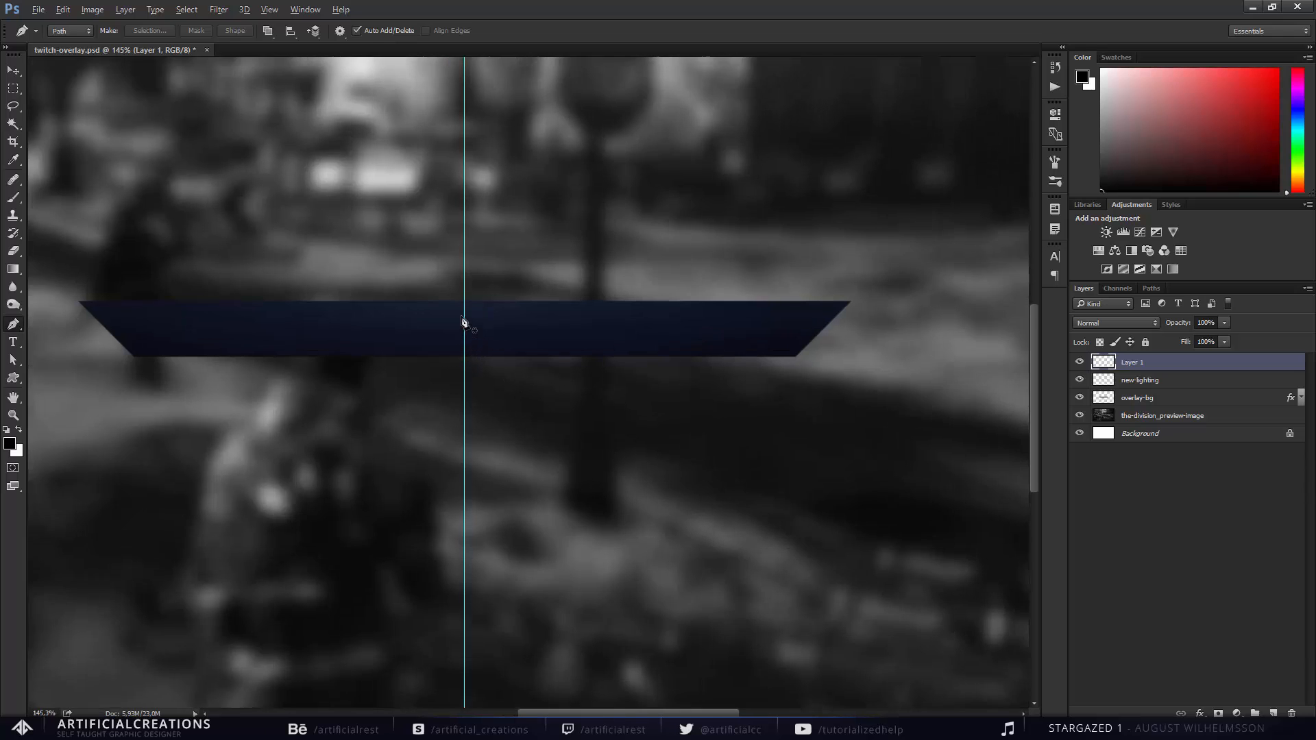
{"action": "scroll", "coordinate": [477, 317], "scroll_direction": "up", "scroll_amount": 8}
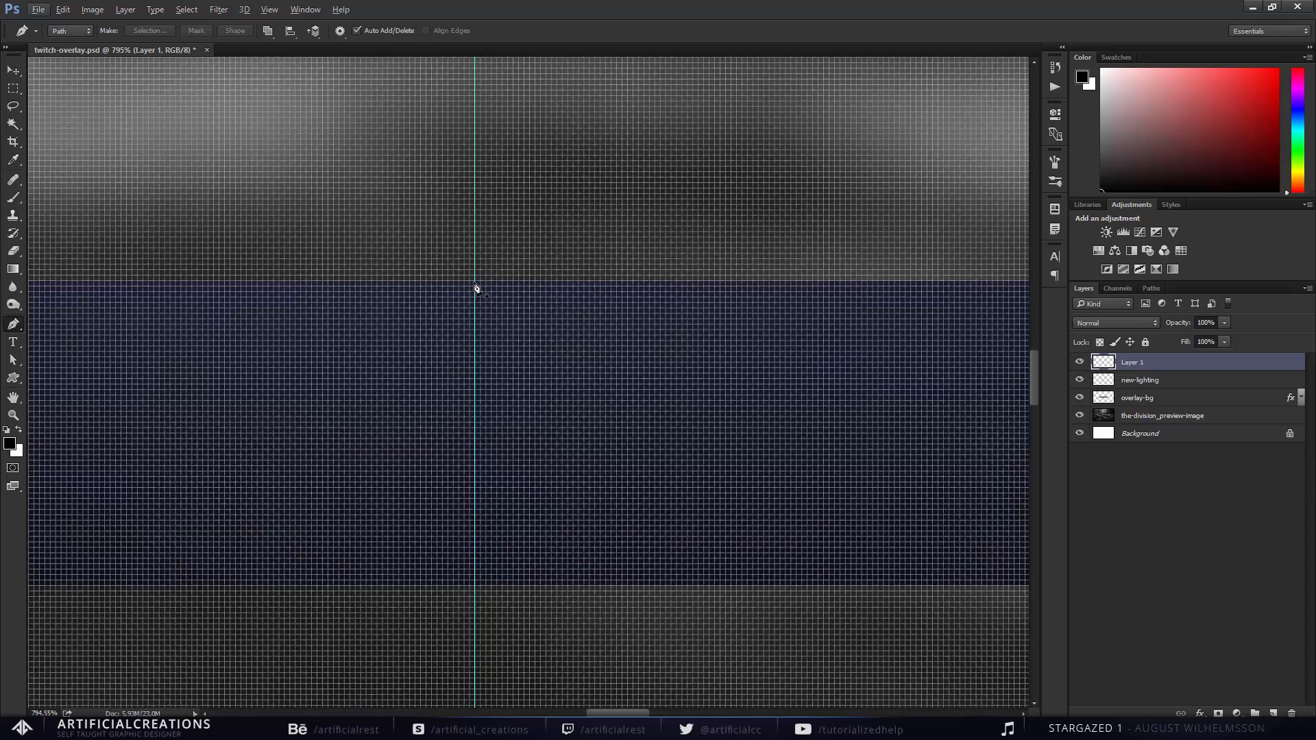
{"action": "scroll", "coordinate": [477, 287], "scroll_direction": "down", "scroll_amount": 5}
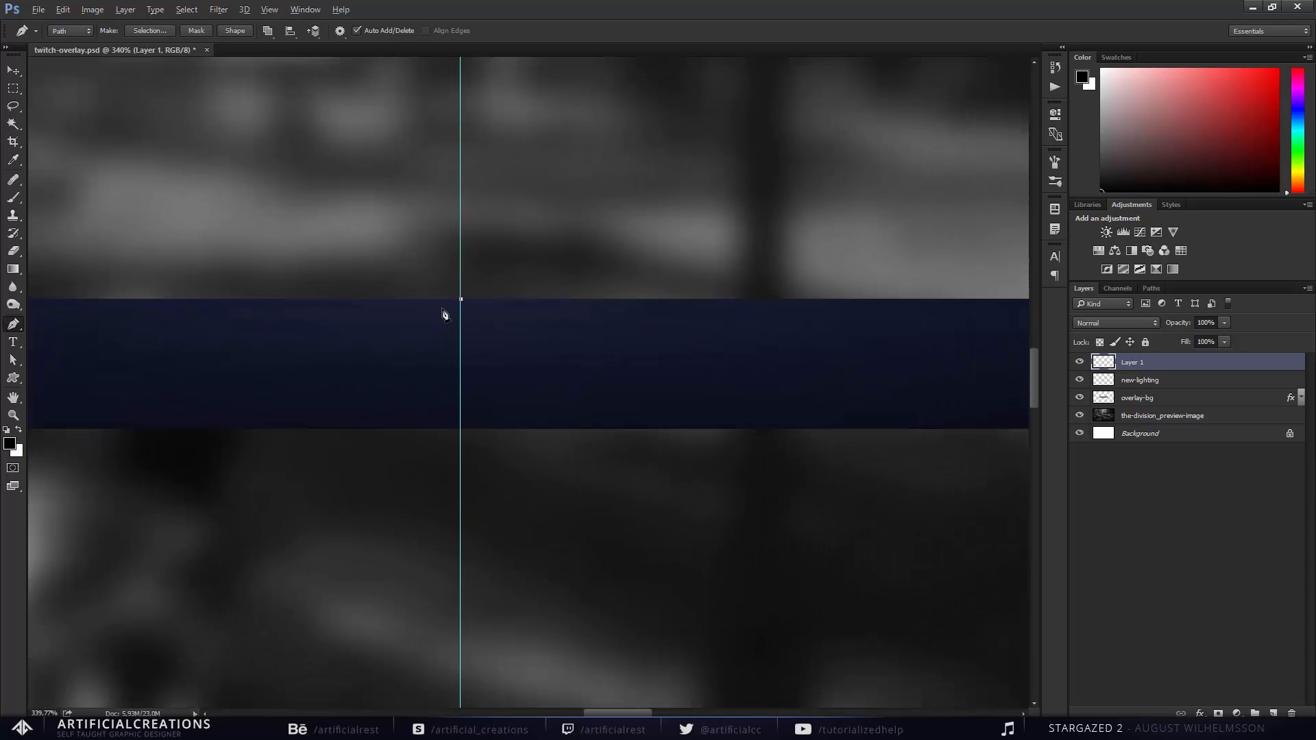
Extend the pen path to an anchor point slightly above the banner's upper edge, near its left end.
{"action": "scroll", "coordinate": [341, 312], "scroll_direction": "left", "scroll_amount": 6}
{"action": "scroll", "coordinate": [270, 285], "scroll_direction": "left", "scroll_amount": 3}
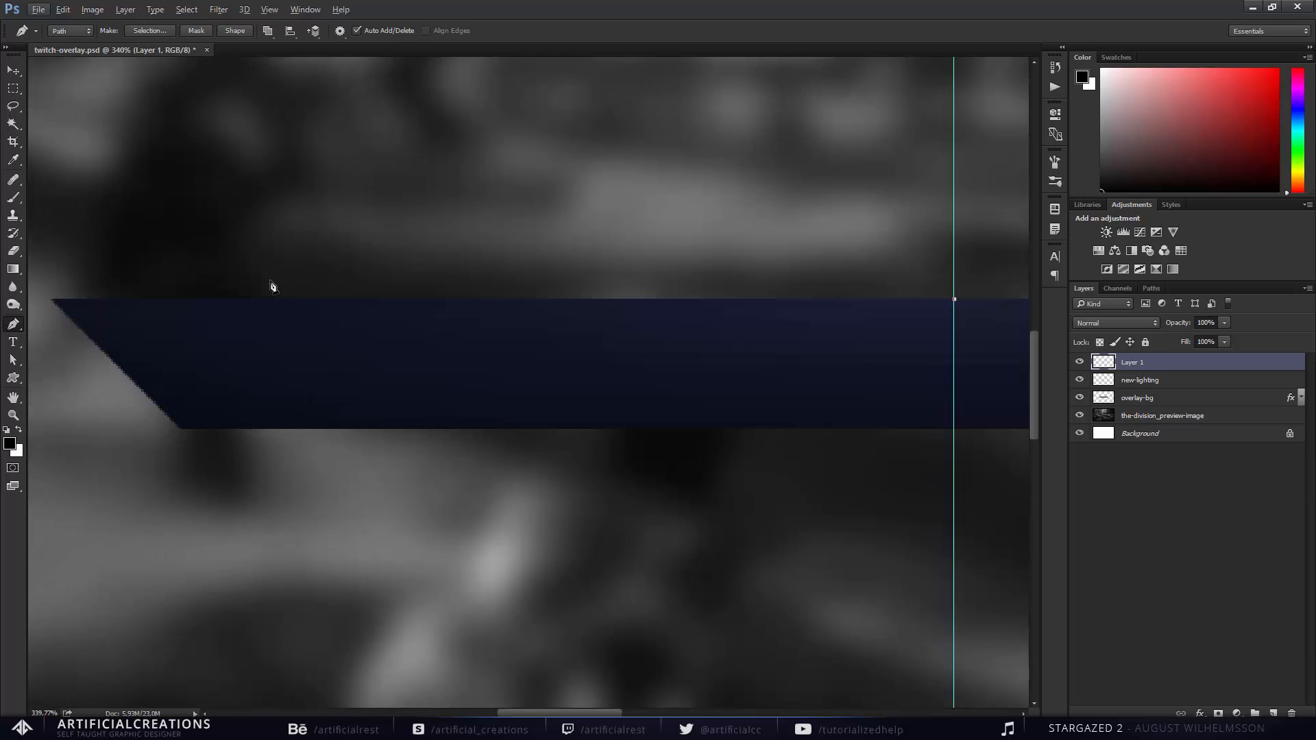
{"action": "scroll", "coordinate": [248, 287], "scroll_direction": "down", "scroll_amount": 1}
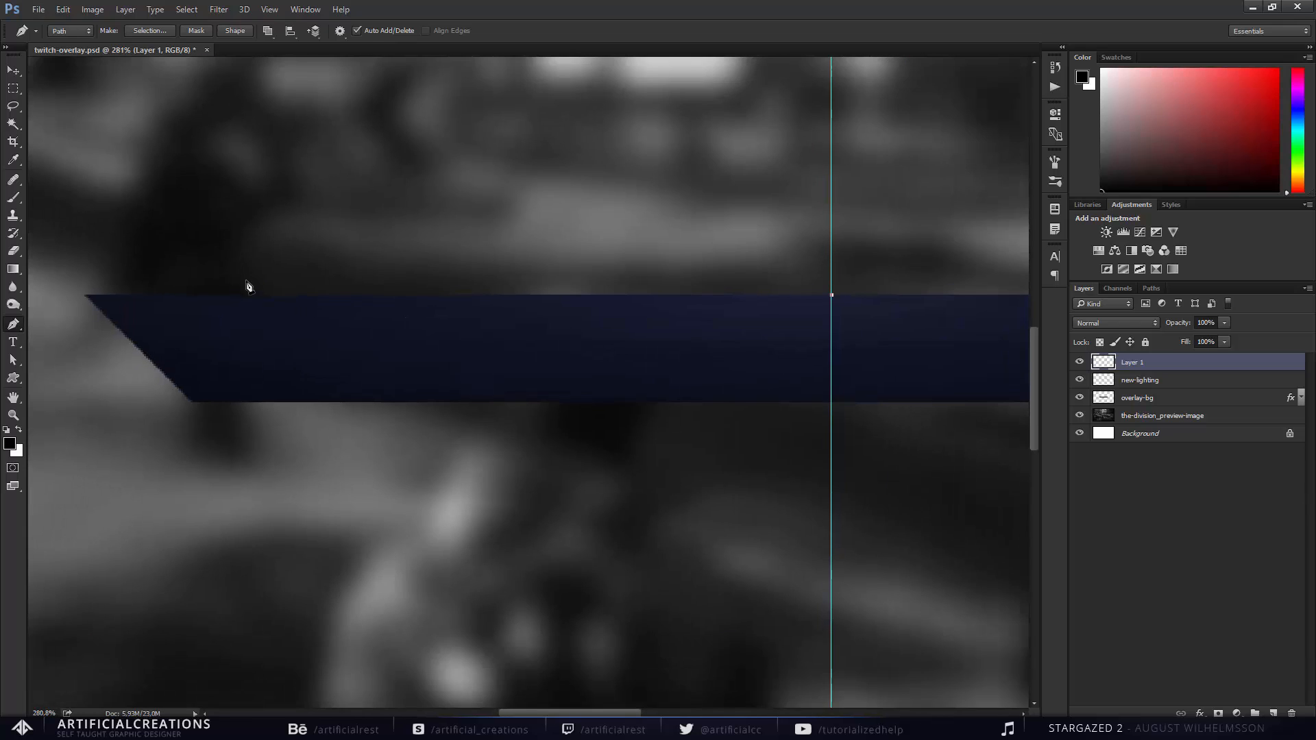
{"action": "left_click", "coordinate": [150, 268]}
{"action": "key", "text": "ctrl+z"}
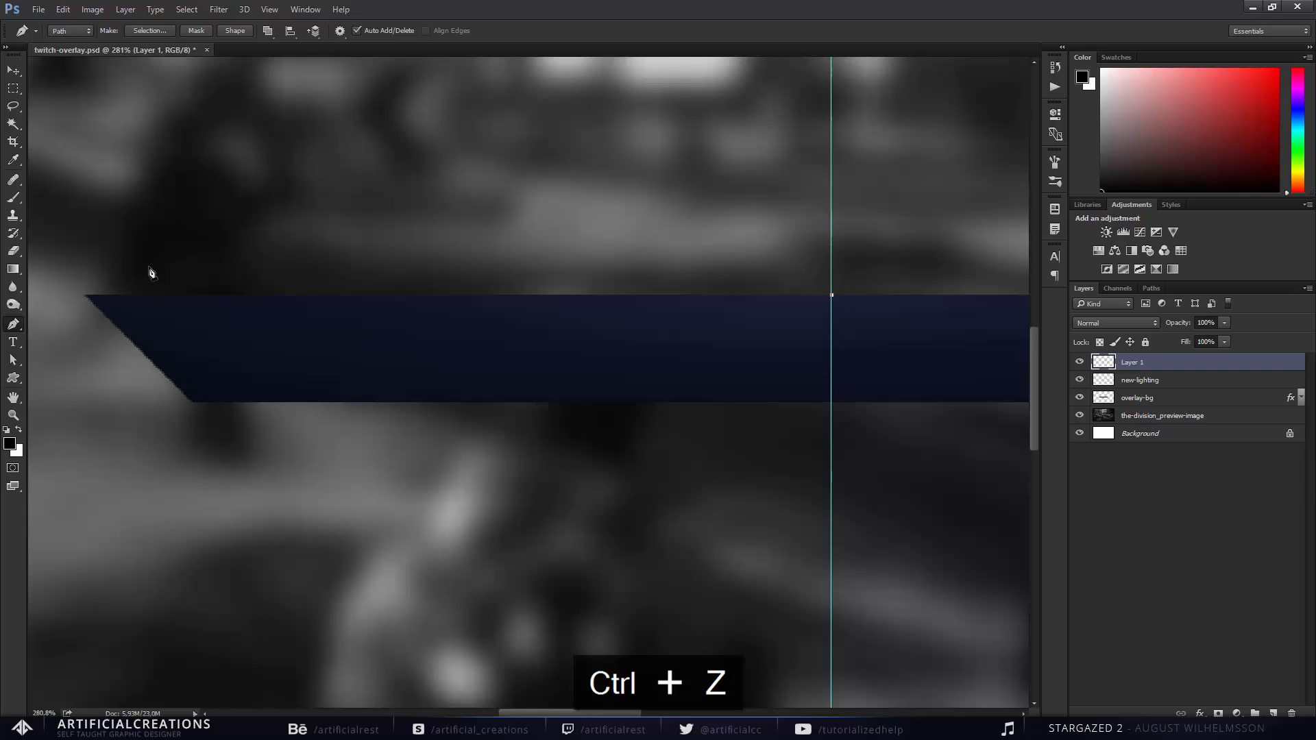
{"action": "left_click", "coordinate": [140, 268]}
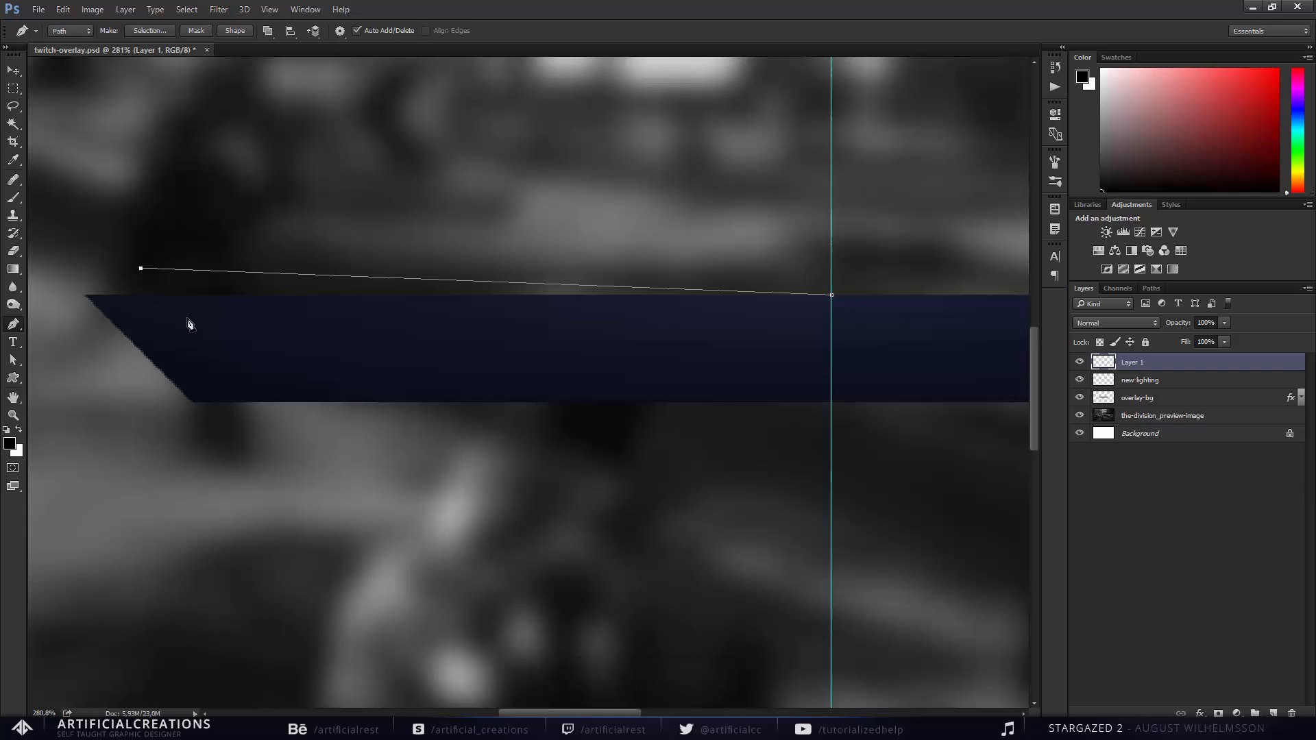
{"action": "key", "text": "ctrl+z"}
{"action": "left_click", "coordinate": [143, 276]}
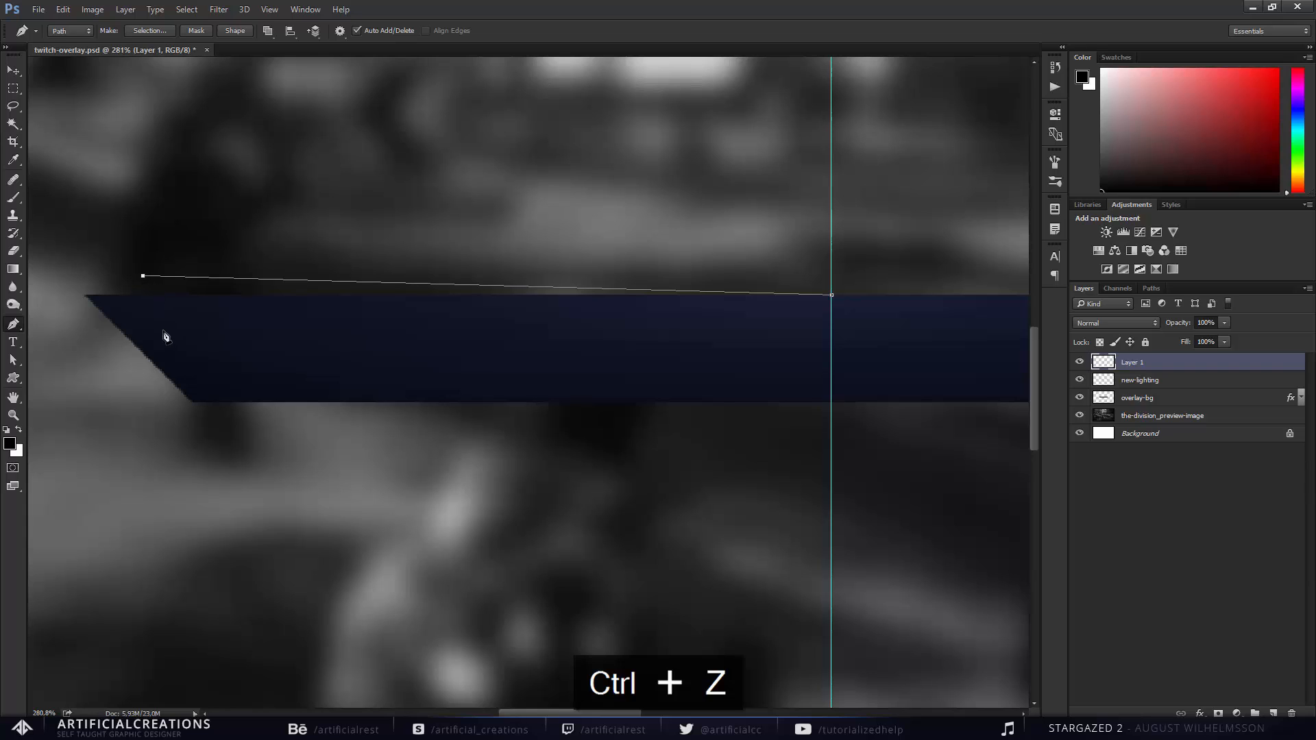
{"action": "left_click_drag", "start_coordinate": [165, 322], "coordinate": [132, 322]}
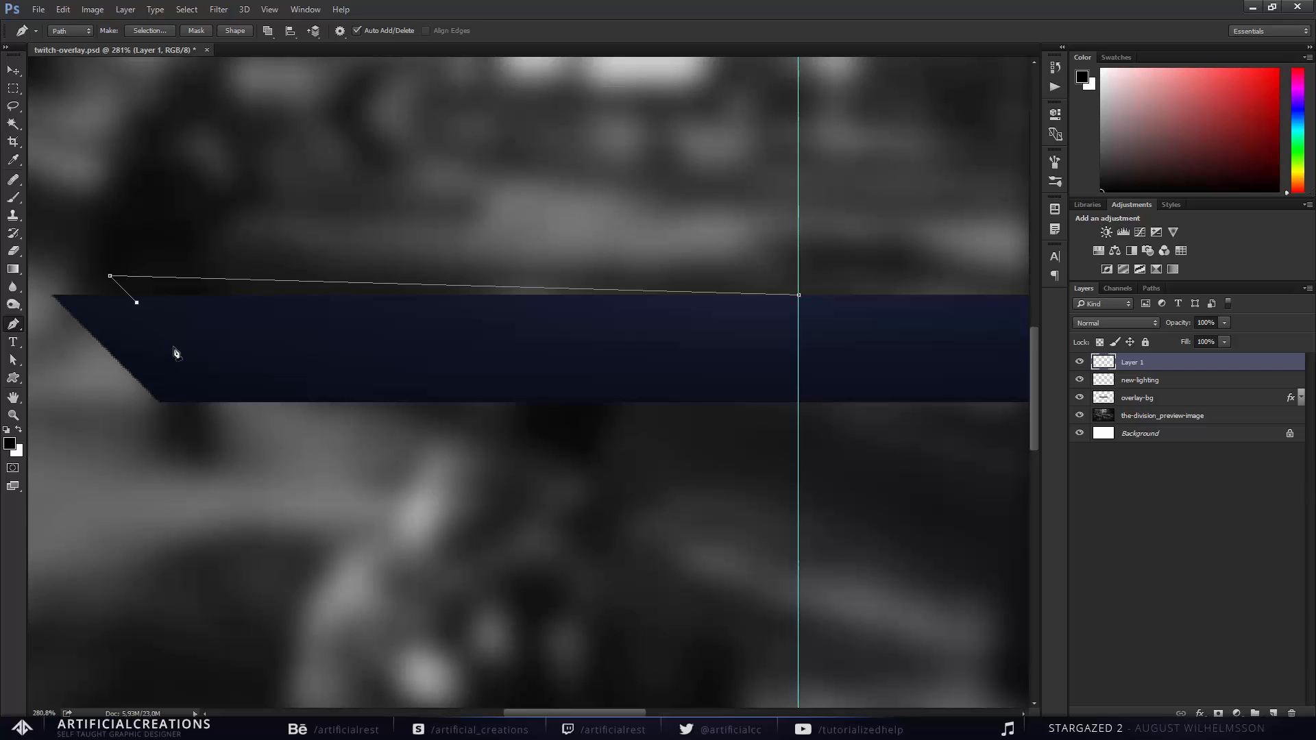
{"action": "left_click", "coordinate": [167, 333]}
{"action": "left_click", "coordinate": [181, 347]}
{"action": "key", "text": "ctrl+z"}
{"action": "key", "text": "ctrl+alt+z"}
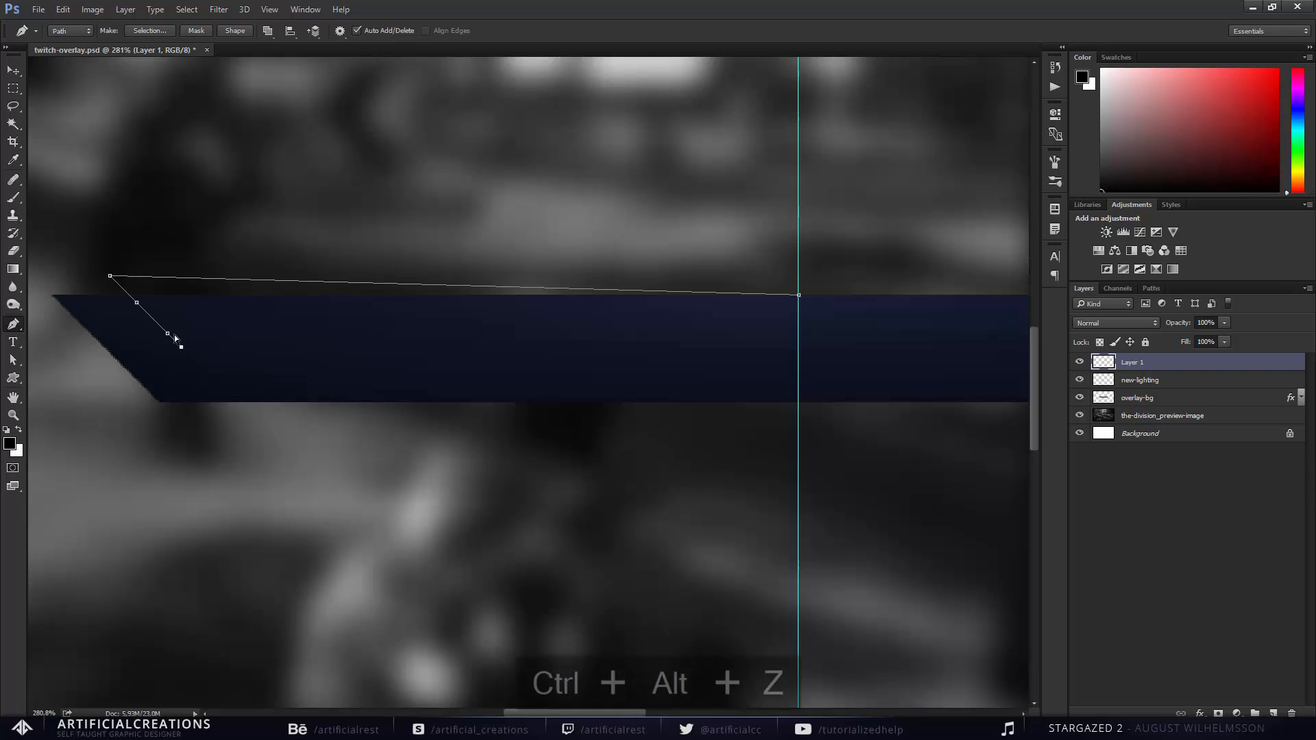
{"action": "key", "text": "ctrl+alt+z"}
{"action": "key", "text": "ctrl+alt+z"}
{"action": "key", "text": "ctrl+alt+z"}
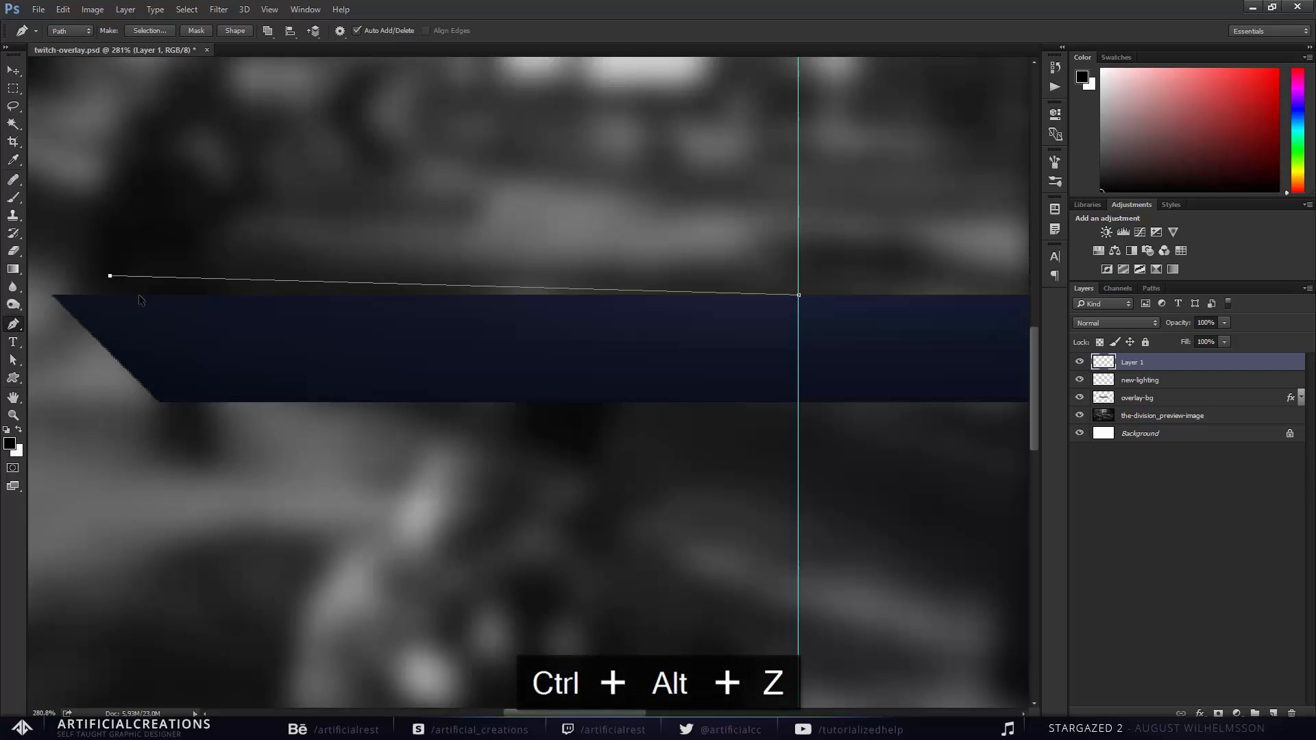
Continue the path down parallel to the banner's slanted left end, run it horizontally to the centre guide and close it.
{"action": "left_click", "coordinate": [126, 293]}
{"action": "left_click", "coordinate": [294, 292]}
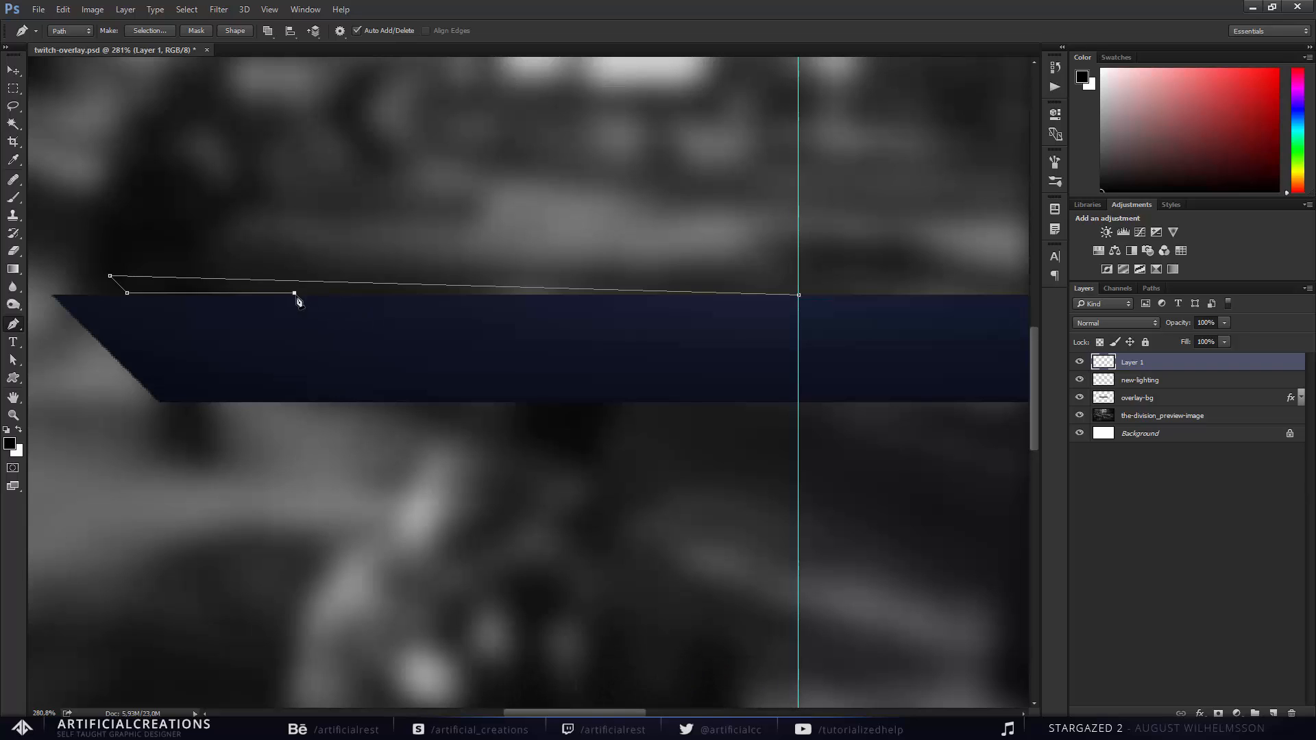
{"action": "key", "text": "ctrl+alt+z"}
{"action": "left_click", "coordinate": [159, 326]}
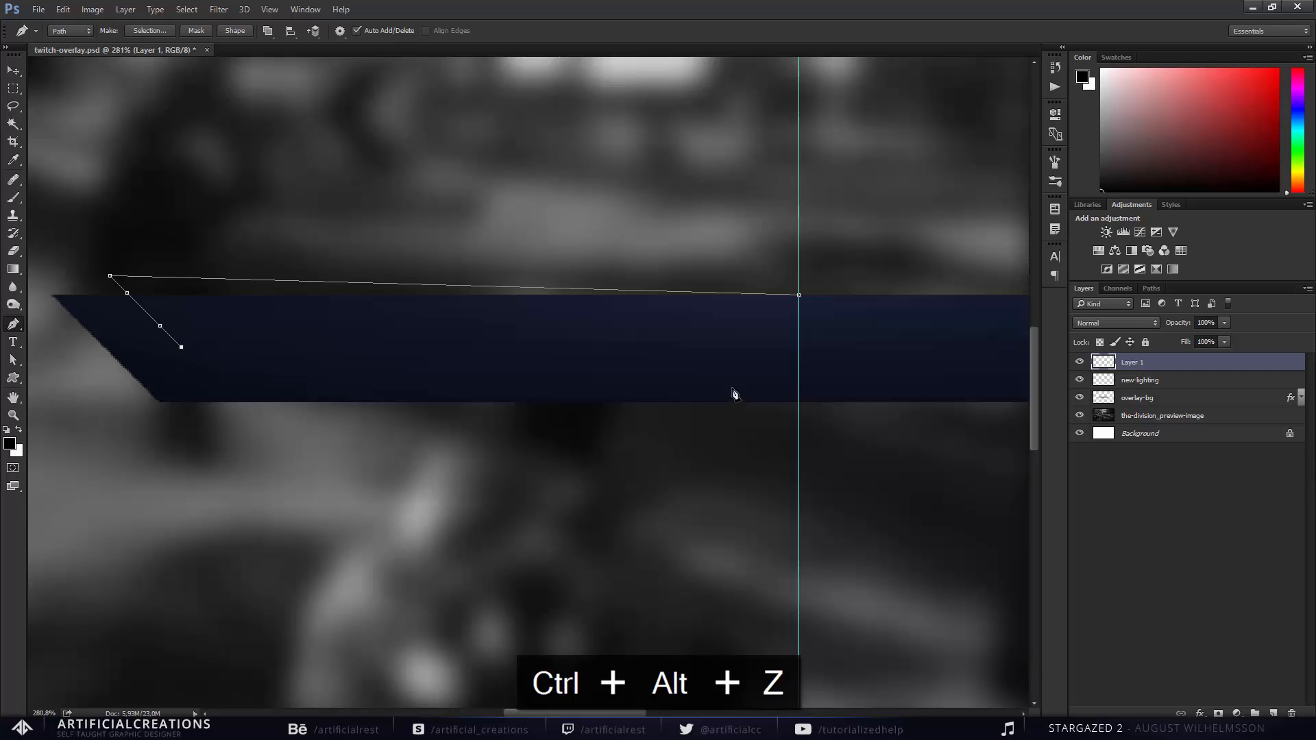
{"action": "left_click", "coordinate": [799, 346]}
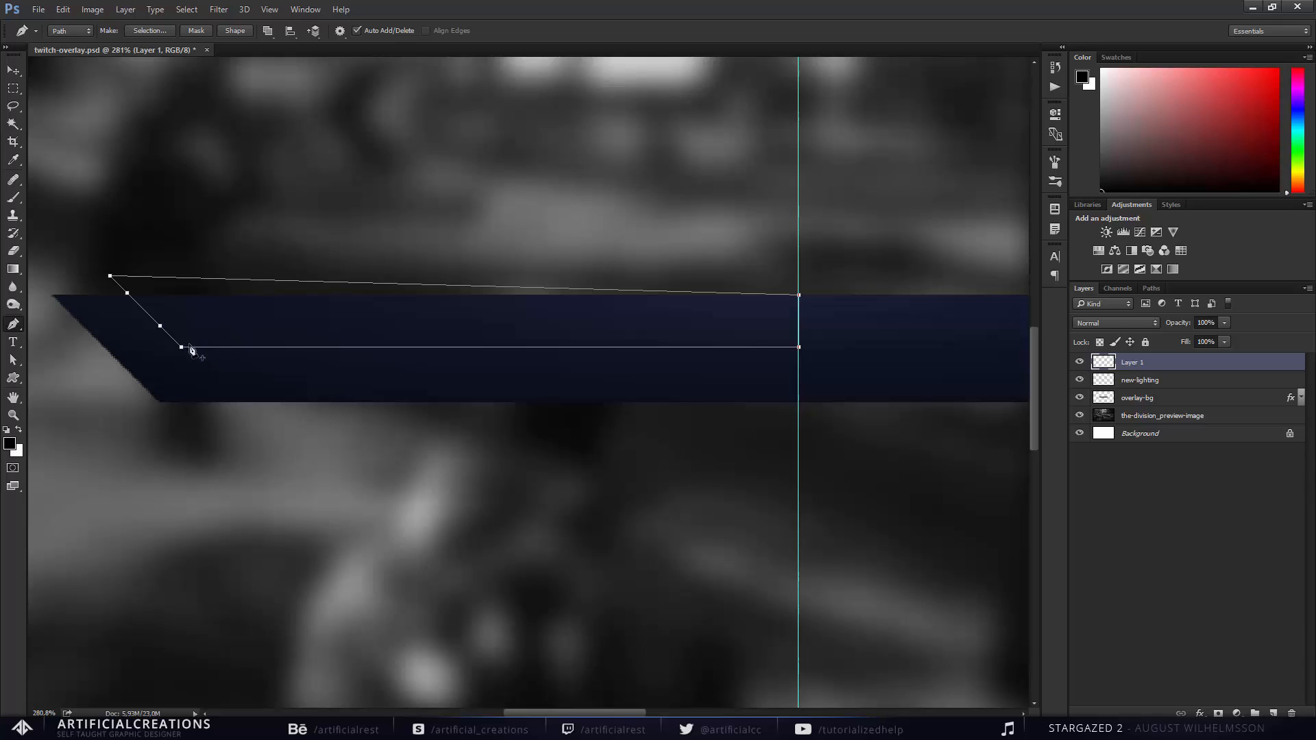
Convert the closed path into a selection, fill it with black on the new layer and deselect.
{"action": "right_click", "coordinate": [531, 333]}
{"action": "left_click", "coordinate": [586, 395]}
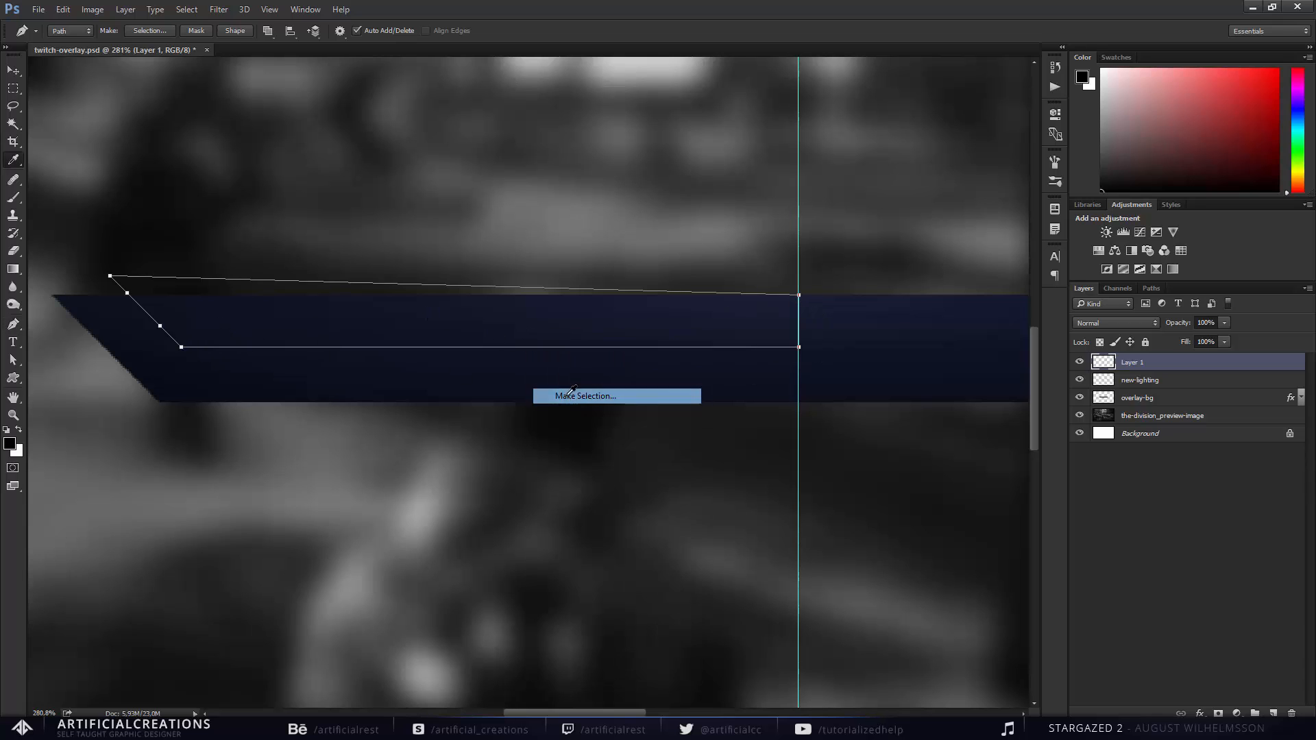
{"action": "left_click", "coordinate": [731, 213]}
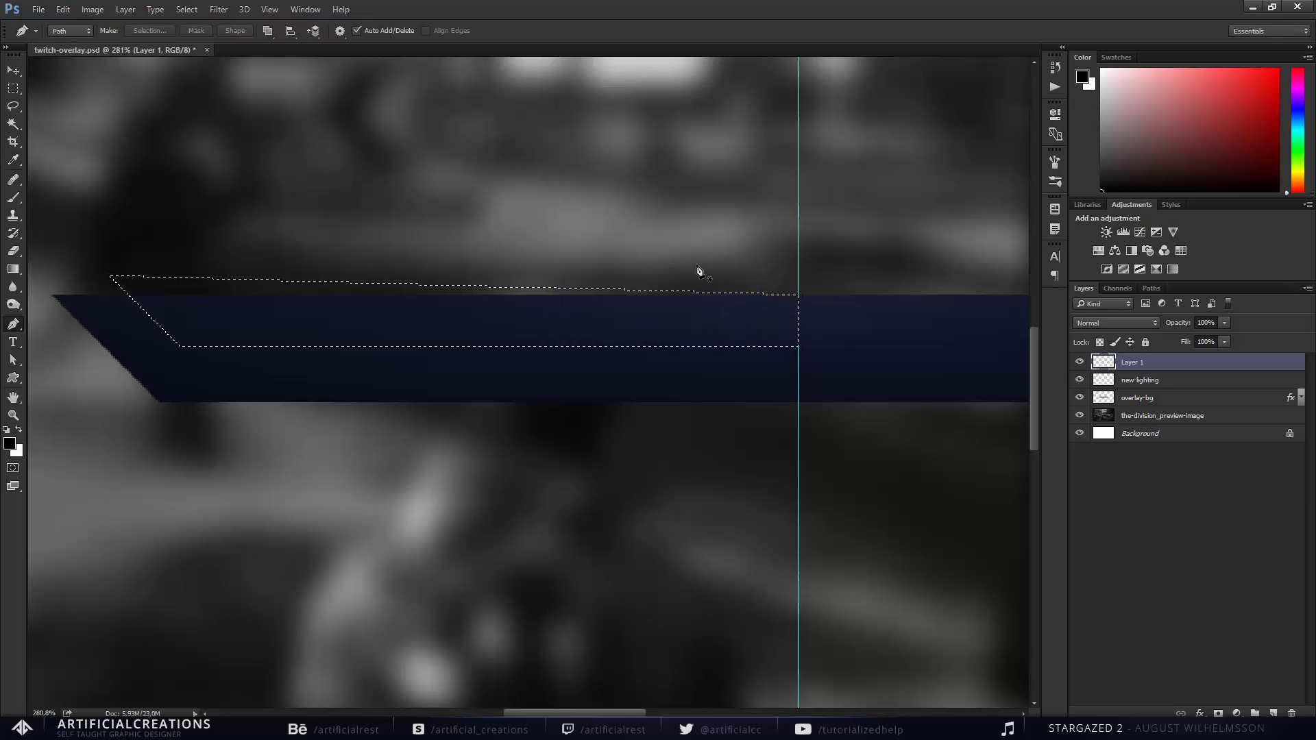
{"action": "key", "text": "alt+BackSpace"}
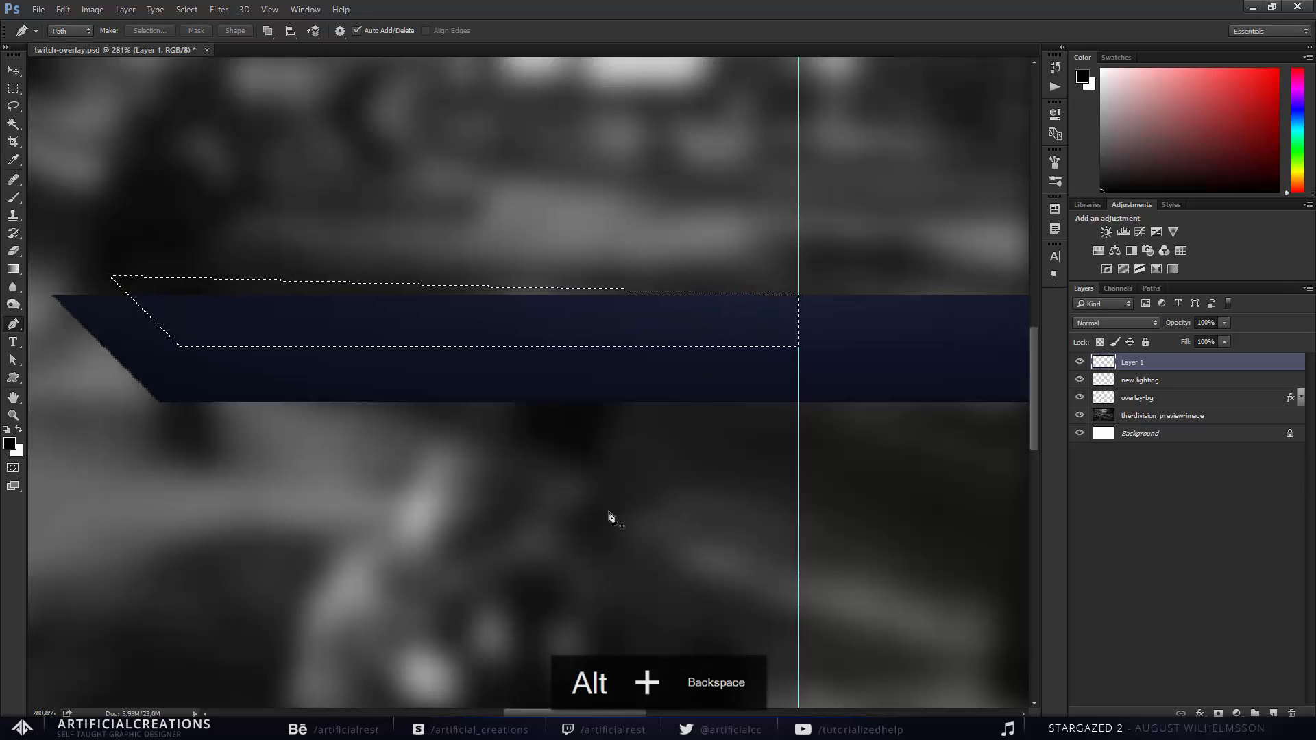
{"action": "key", "text": "ctrl+d"}
{"action": "key", "text": "v"}
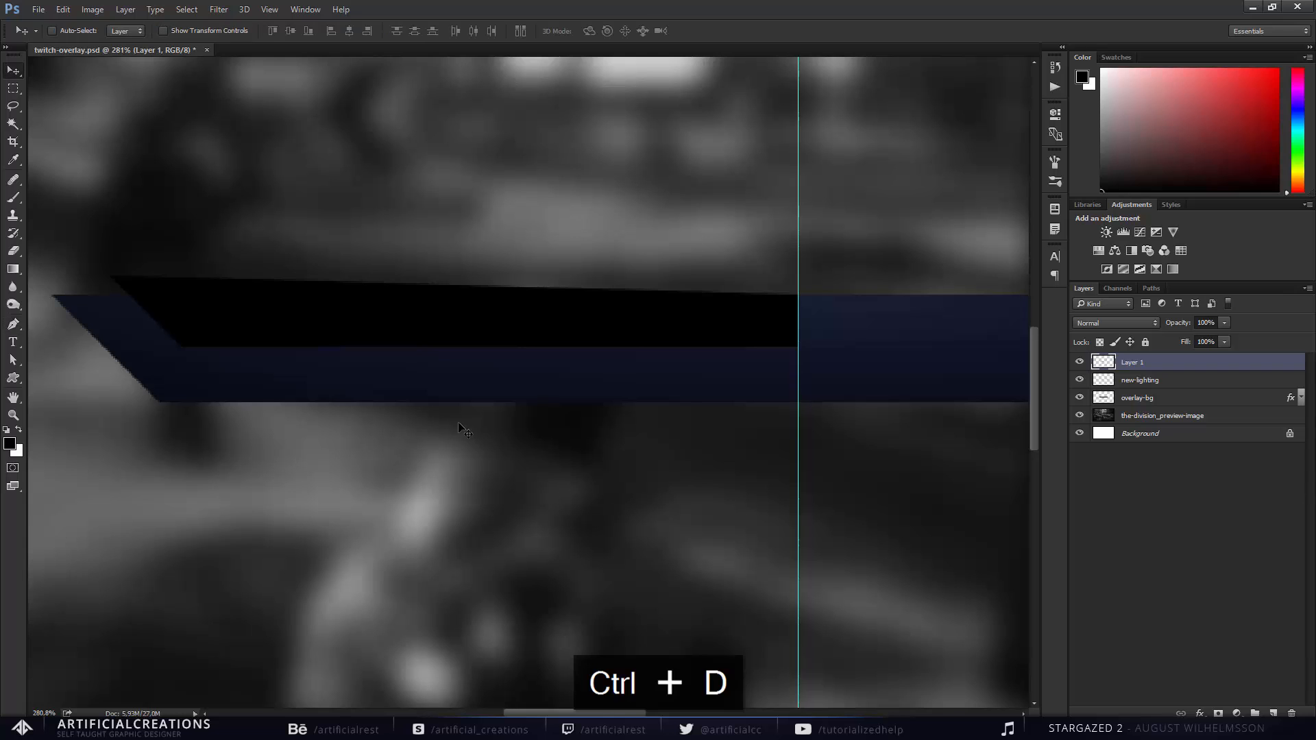
Duplicate the black shape's layer, flip the copy horizontally and move it 358 px to the right against the centre guide.
{"action": "scroll", "coordinate": [438, 435], "scroll_direction": "right", "scroll_amount": 1}
{"action": "scroll", "coordinate": [434, 417], "scroll_direction": "down", "scroll_amount": 3}
{"action": "scroll", "coordinate": [435, 414], "scroll_direction": "down", "scroll_amount": 2}
{"action": "scroll", "coordinate": [420, 369], "scroll_direction": "up", "scroll_amount": 3}
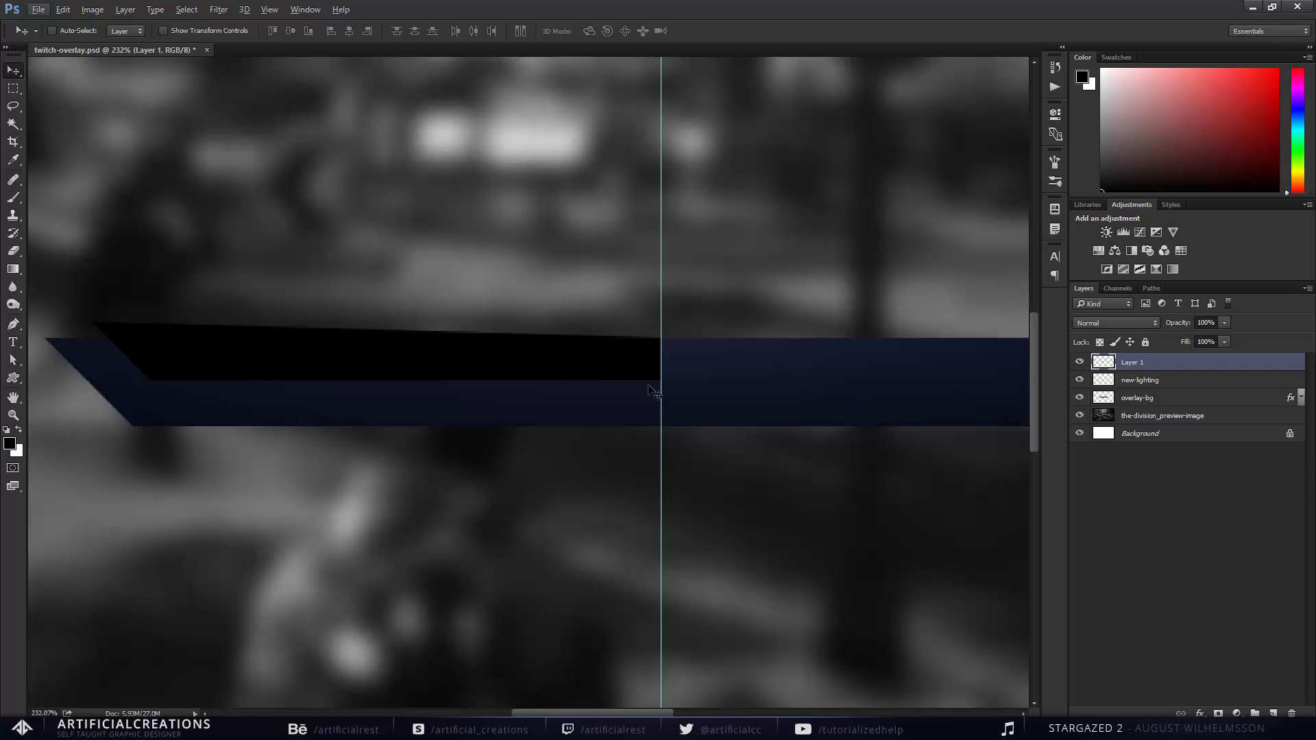
{"action": "key", "text": "ctrl"}
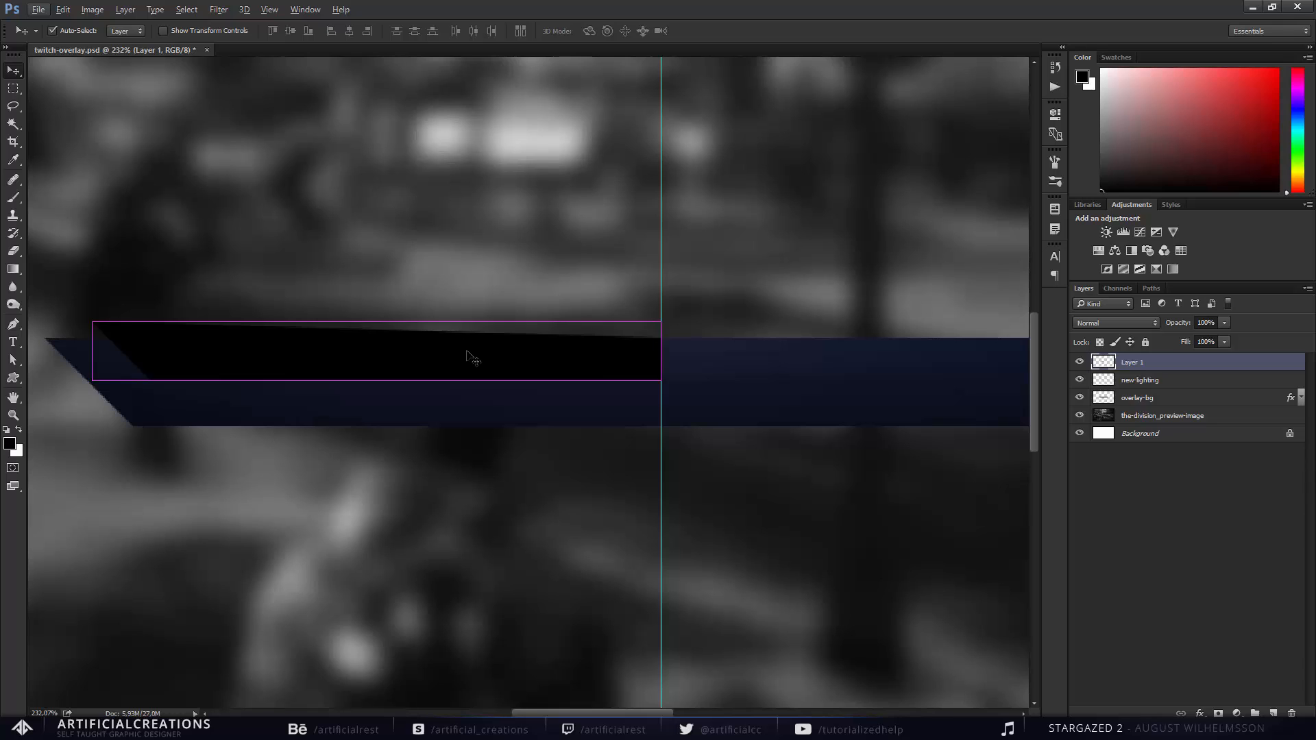
{"action": "key", "text": "ctrl+j"}
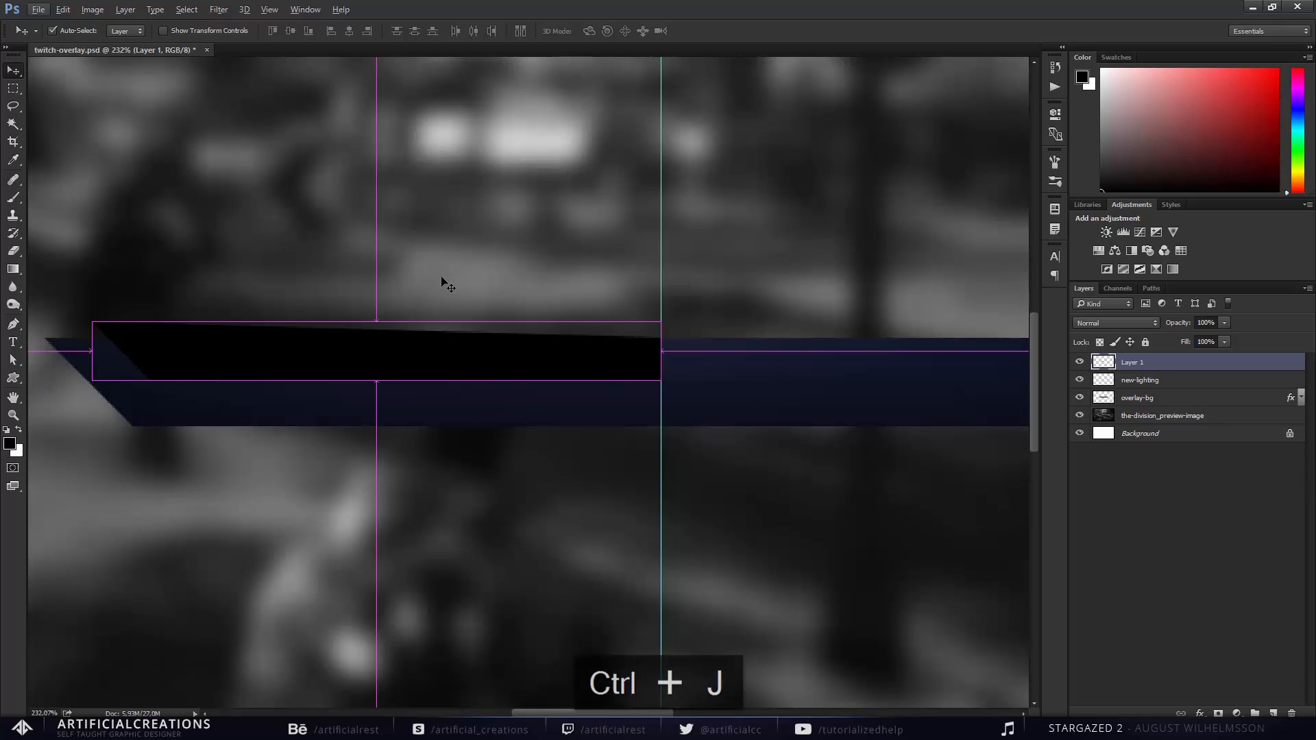
{"action": "key", "text": "ctrl+t"}
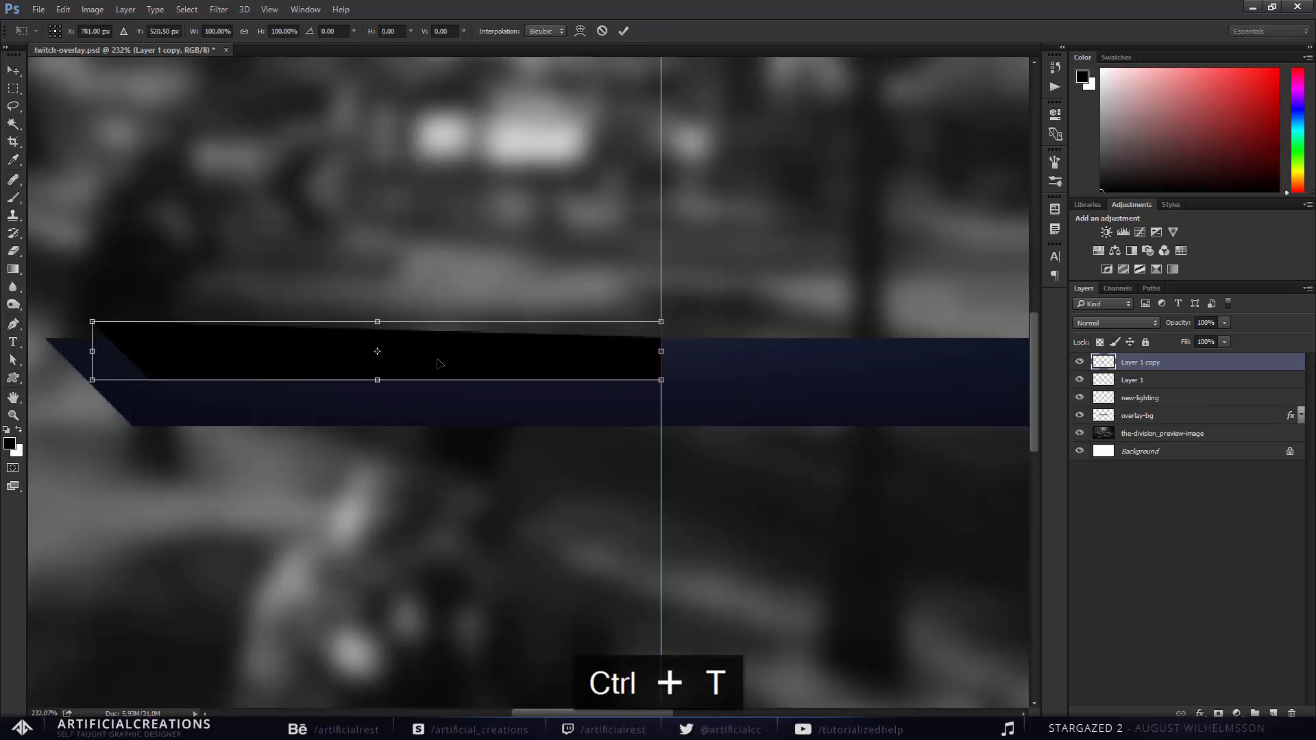
{"action": "right_click", "coordinate": [436, 360]}
{"action": "left_click", "coordinate": [485, 565]}
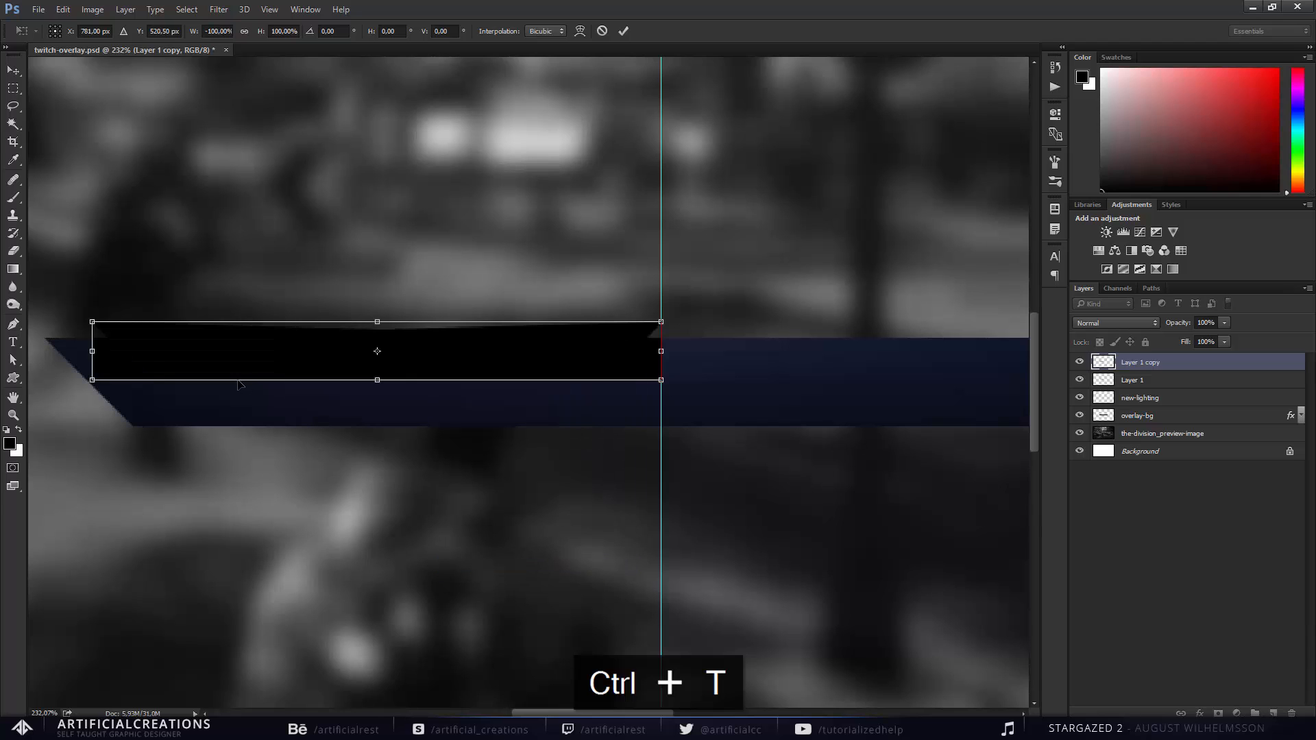
{"action": "left_click_drag", "start_coordinate": [147, 346], "coordinate": [717, 347]}
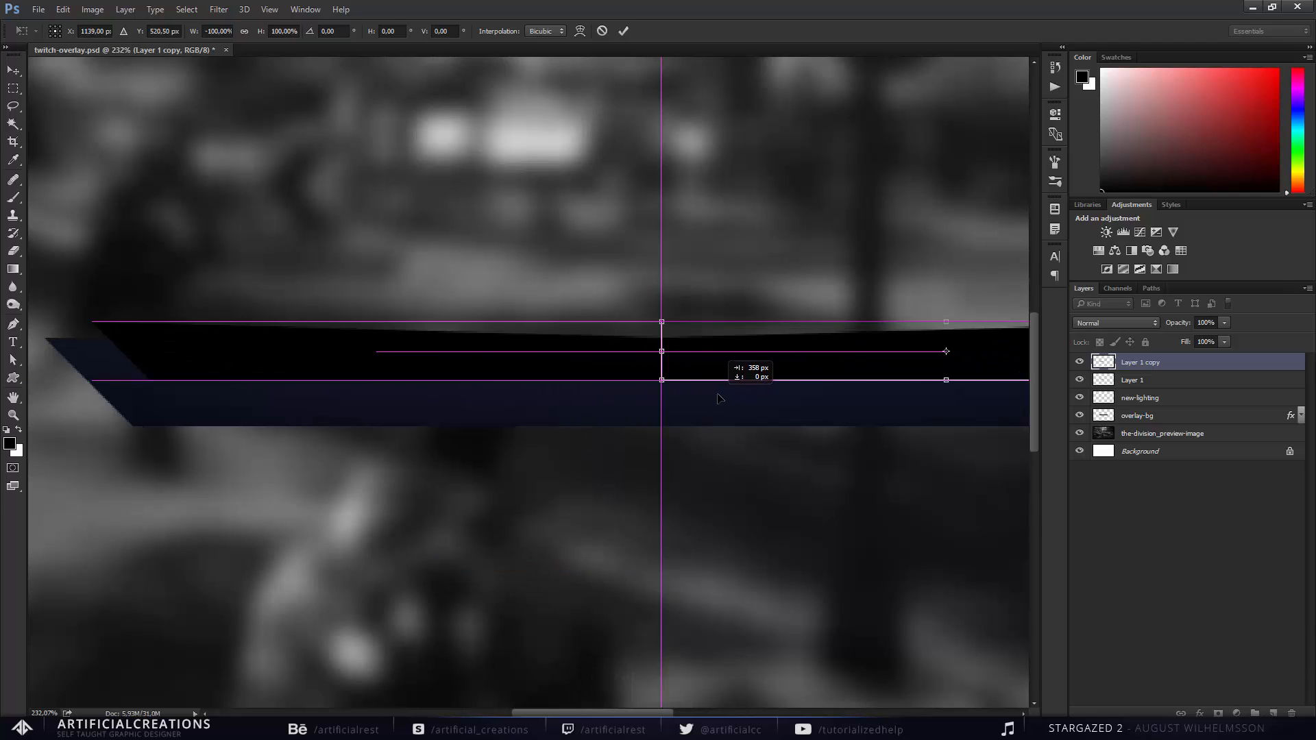
{"action": "key", "text": "Return"}
Merge the two mirrored black halves into one layer, keeping the combined shape in its place on the banner.
{"action": "scroll", "coordinate": [665, 384], "scroll_direction": "right", "scroll_amount": 2}
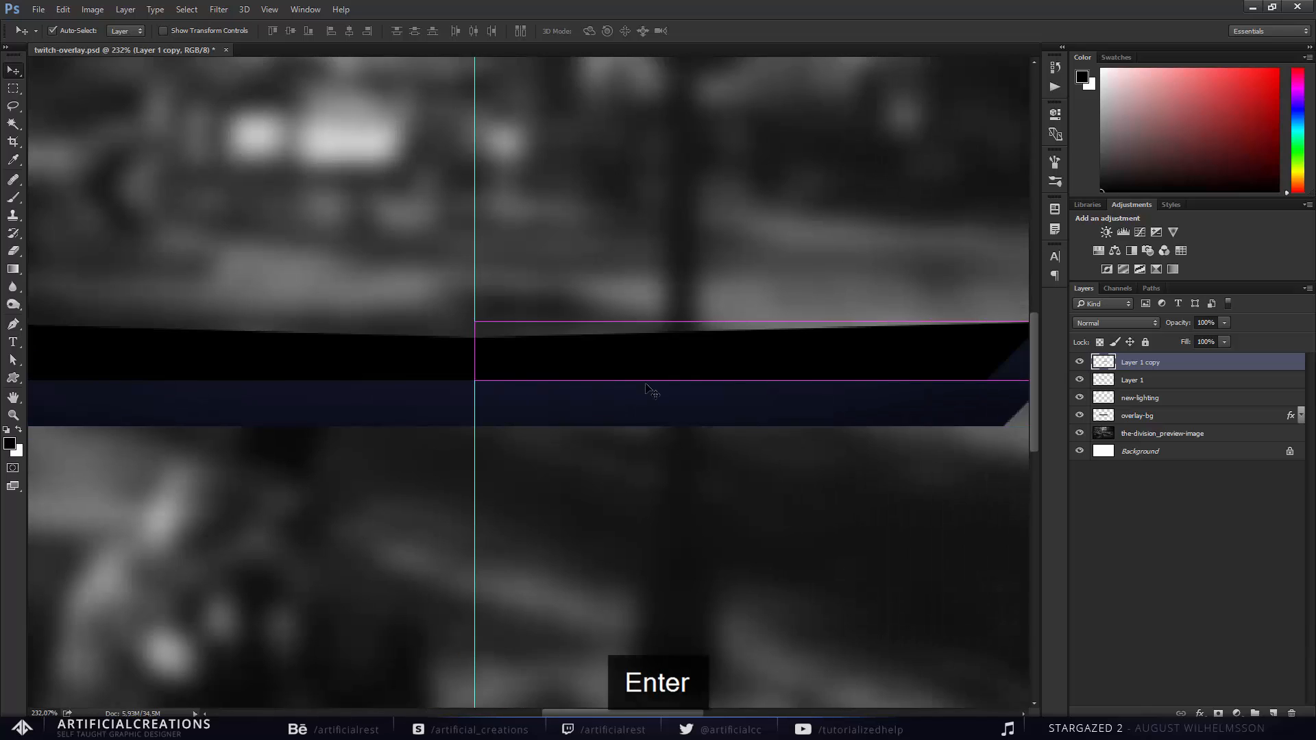
{"action": "scroll", "coordinate": [622, 397], "scroll_direction": "down", "scroll_amount": 4}
{"action": "scroll", "coordinate": [600, 396], "scroll_direction": "up", "scroll_amount": 3}
{"action": "scroll", "coordinate": [586, 405], "scroll_direction": "left", "scroll_amount": 2}
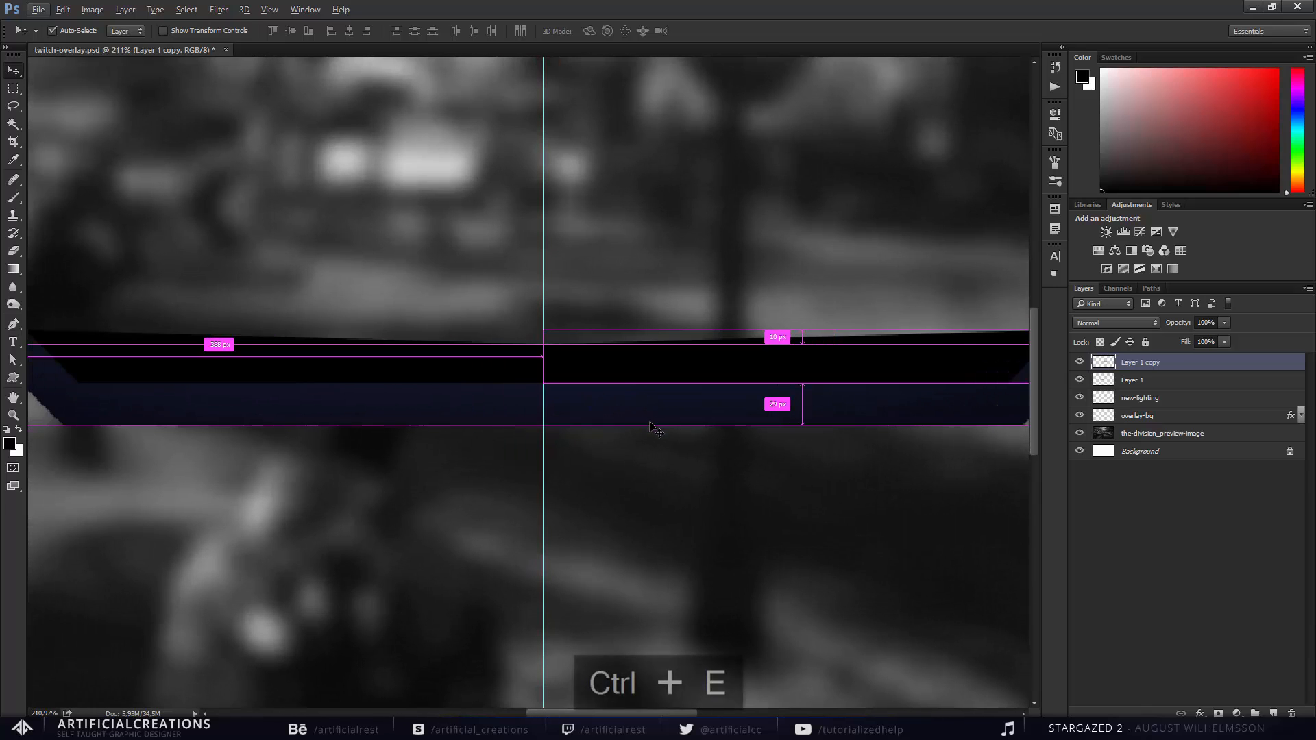
{"action": "key", "text": "ctrl+e"}
{"action": "left_click_drag", "start_coordinate": [766, 340], "coordinate": [764, 252]}
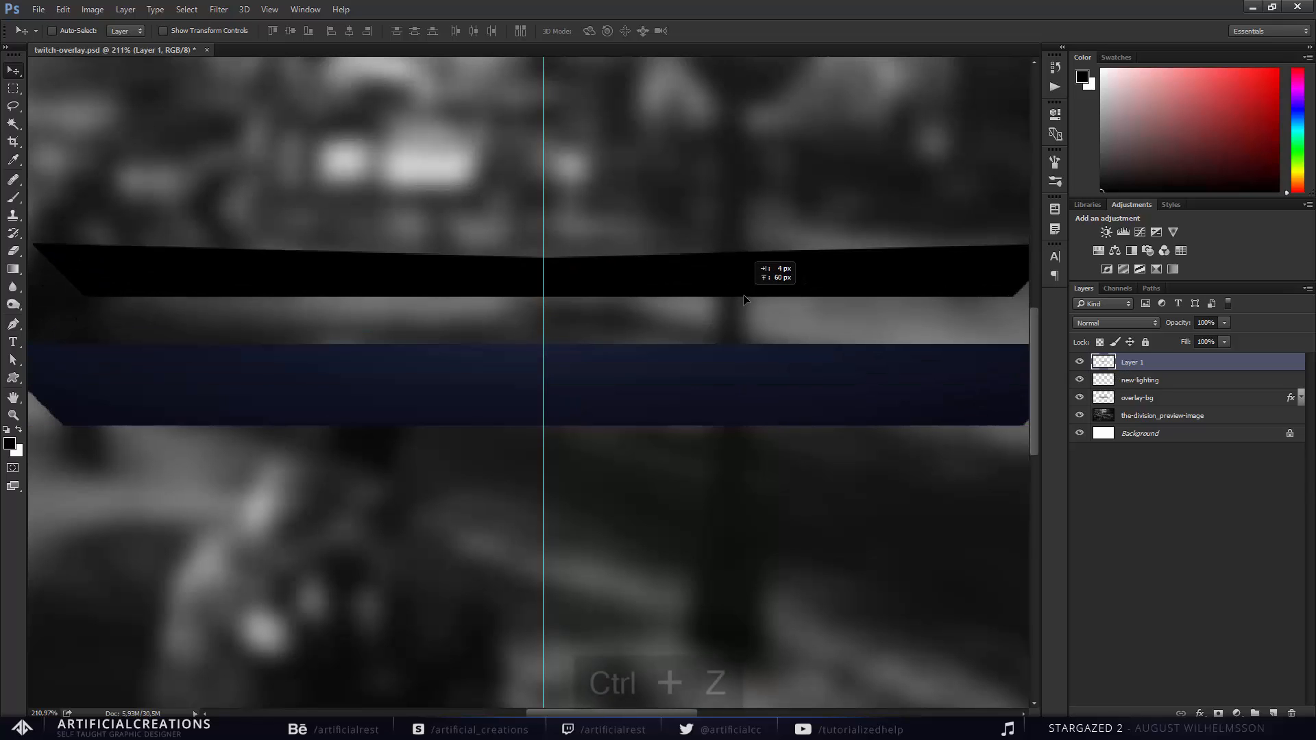
{"action": "key", "text": "ctrl+z"}
Rename the merged black shape's layer overlay-bg_top and save the document.
{"action": "double_click", "coordinate": [1132, 362]}
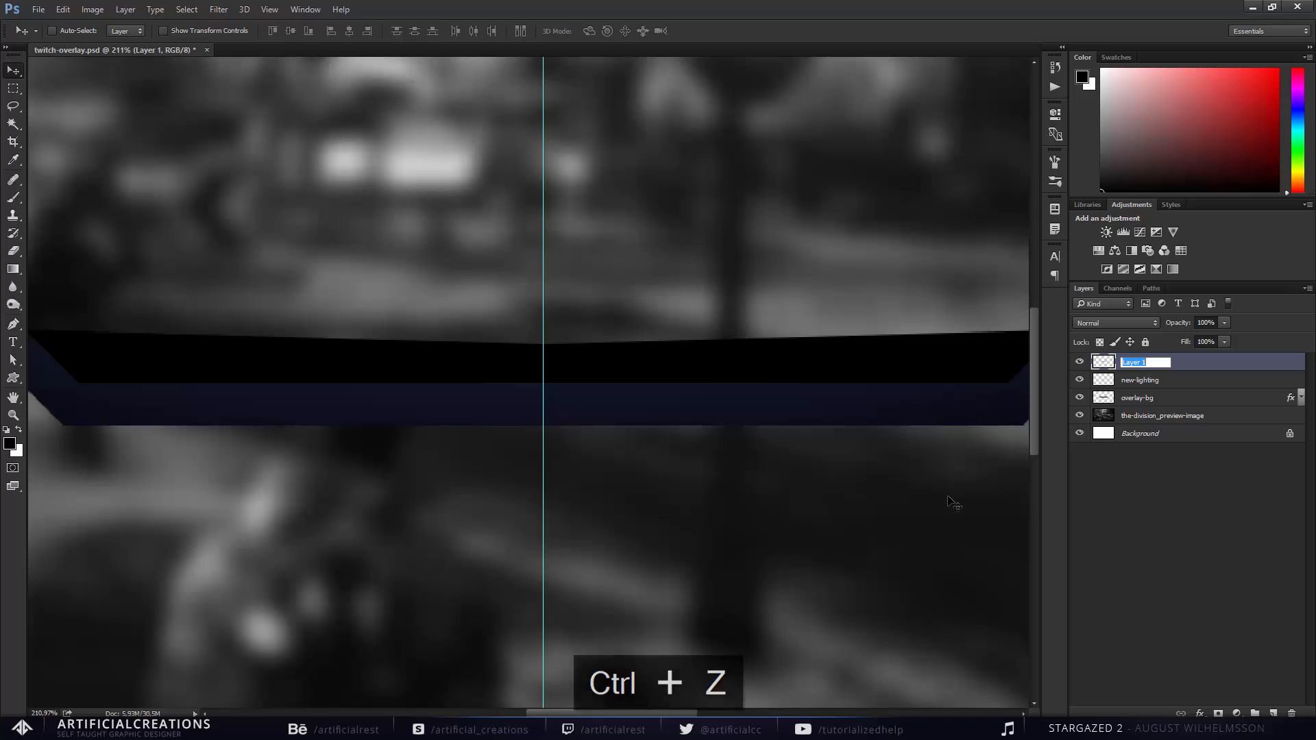
{"action": "type", "text": "overlay"}
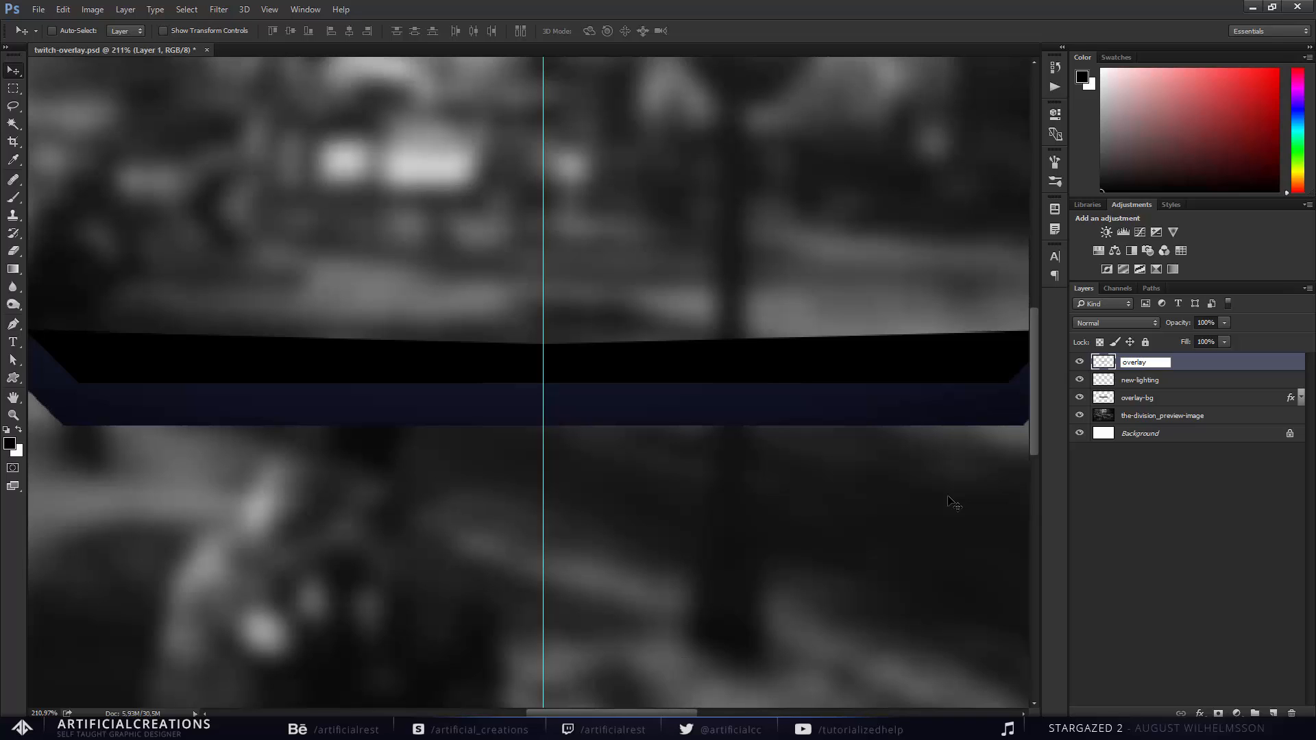
{"action": "type", "text": "-bg_top"}
{"action": "key", "text": "Return"}
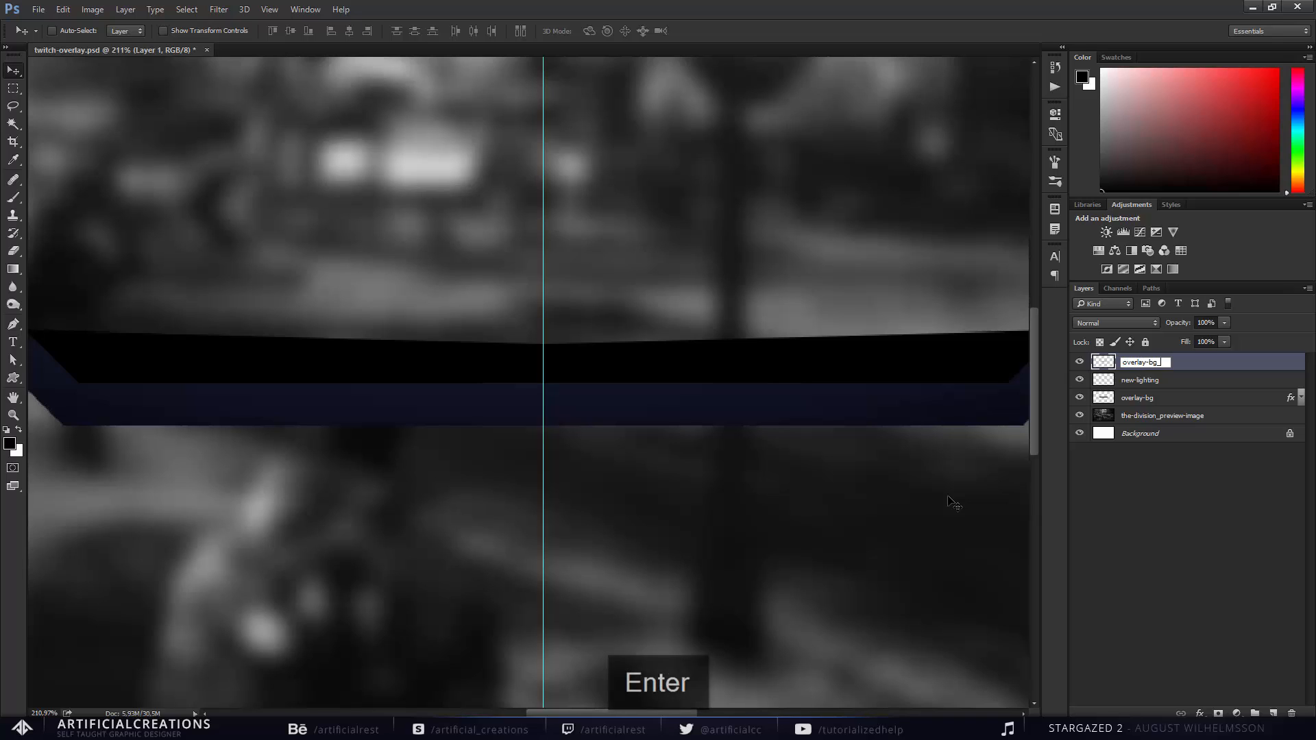
{"action": "key", "text": "ctrl+s"}
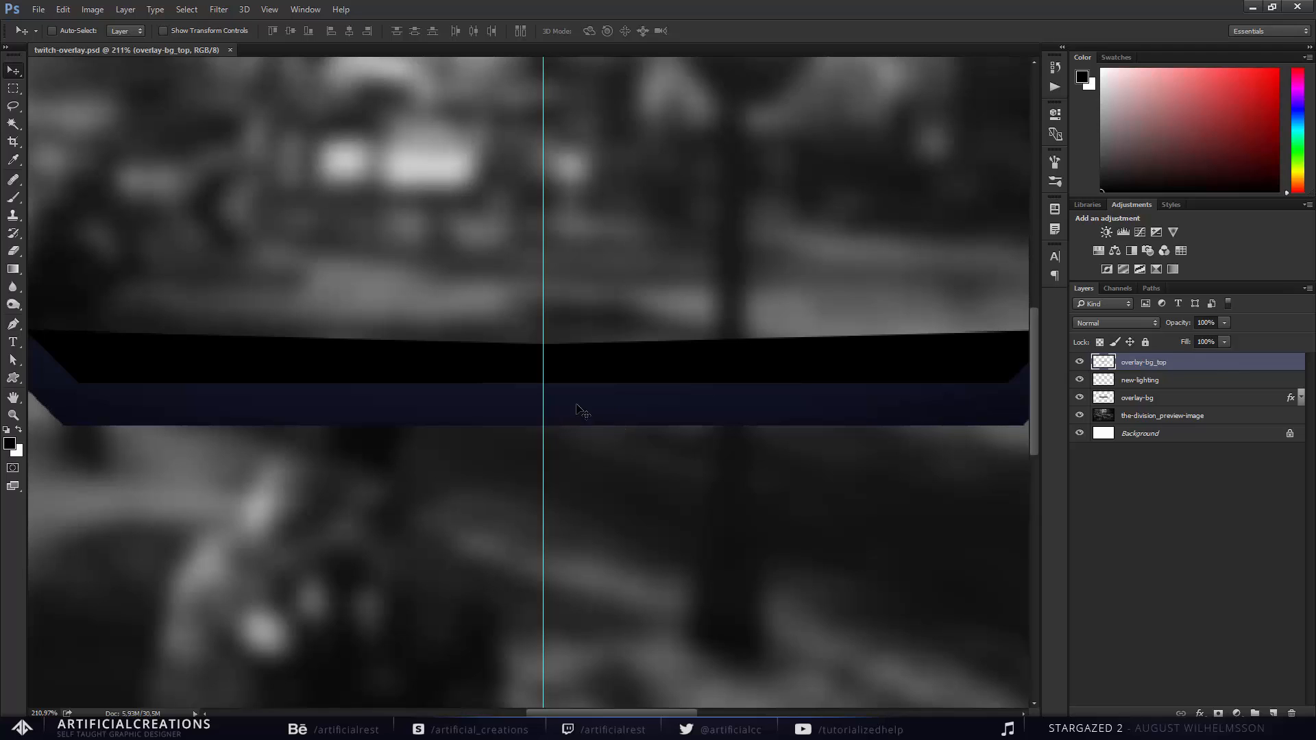
Add a Gradient Overlay to the overlay-bg_top layer using the yellow gradient preset.
{"action": "scroll", "coordinate": [514, 374], "scroll_direction": "down", "scroll_amount": 1}
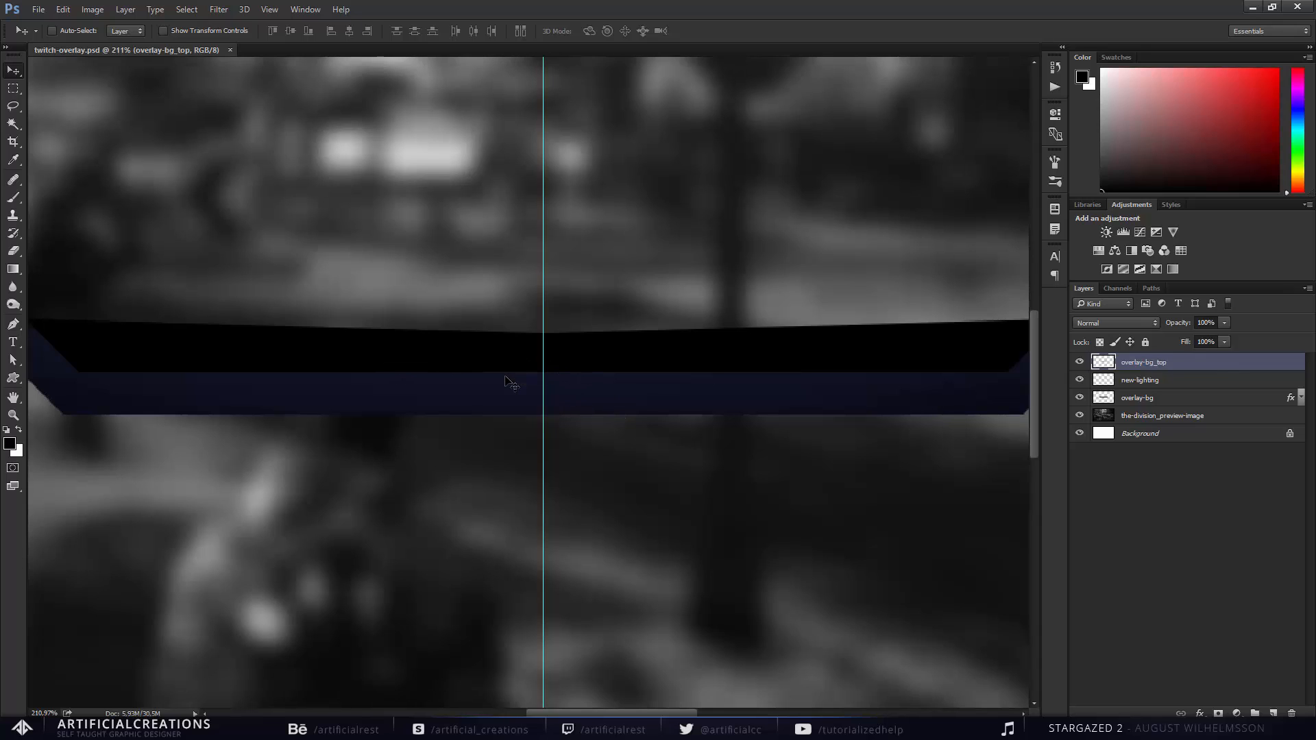
{"action": "scroll", "coordinate": [682, 381], "scroll_direction": "up", "scroll_amount": 1}
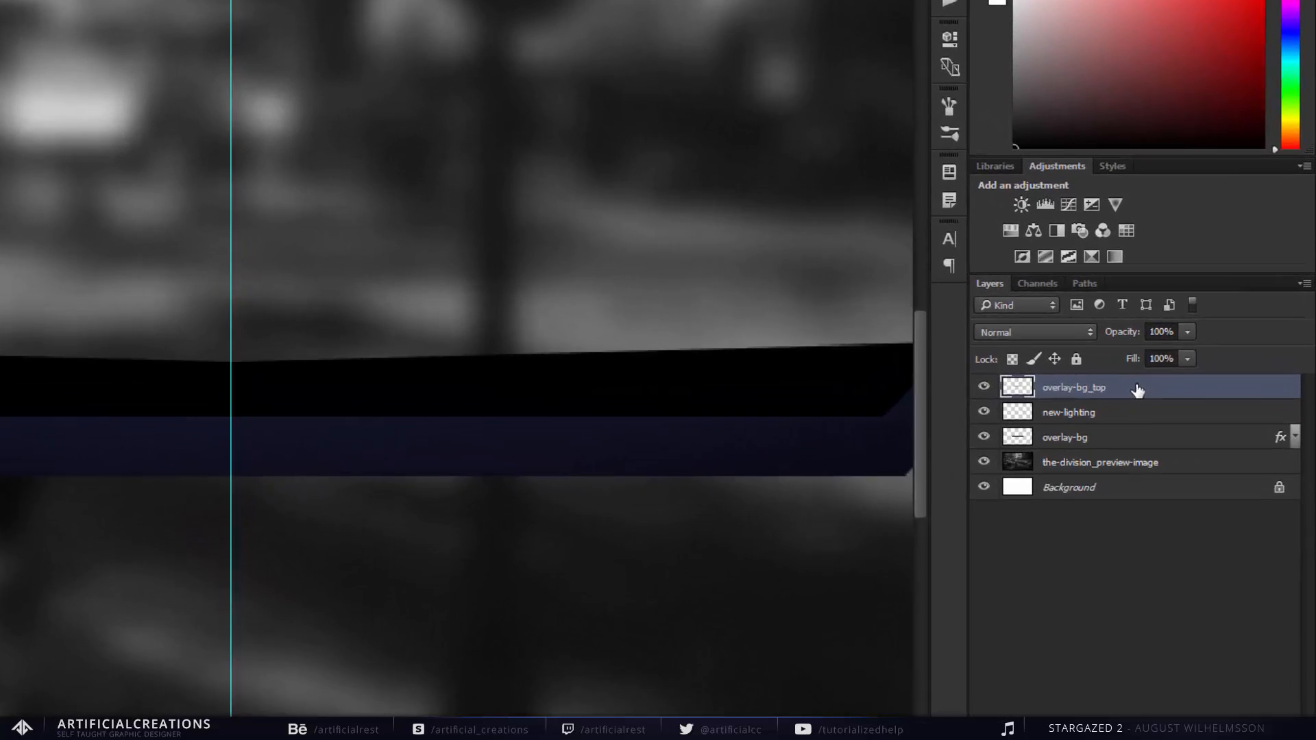
{"action": "double_click", "coordinate": [1184, 362]}
{"action": "left_click", "coordinate": [488, 366]}
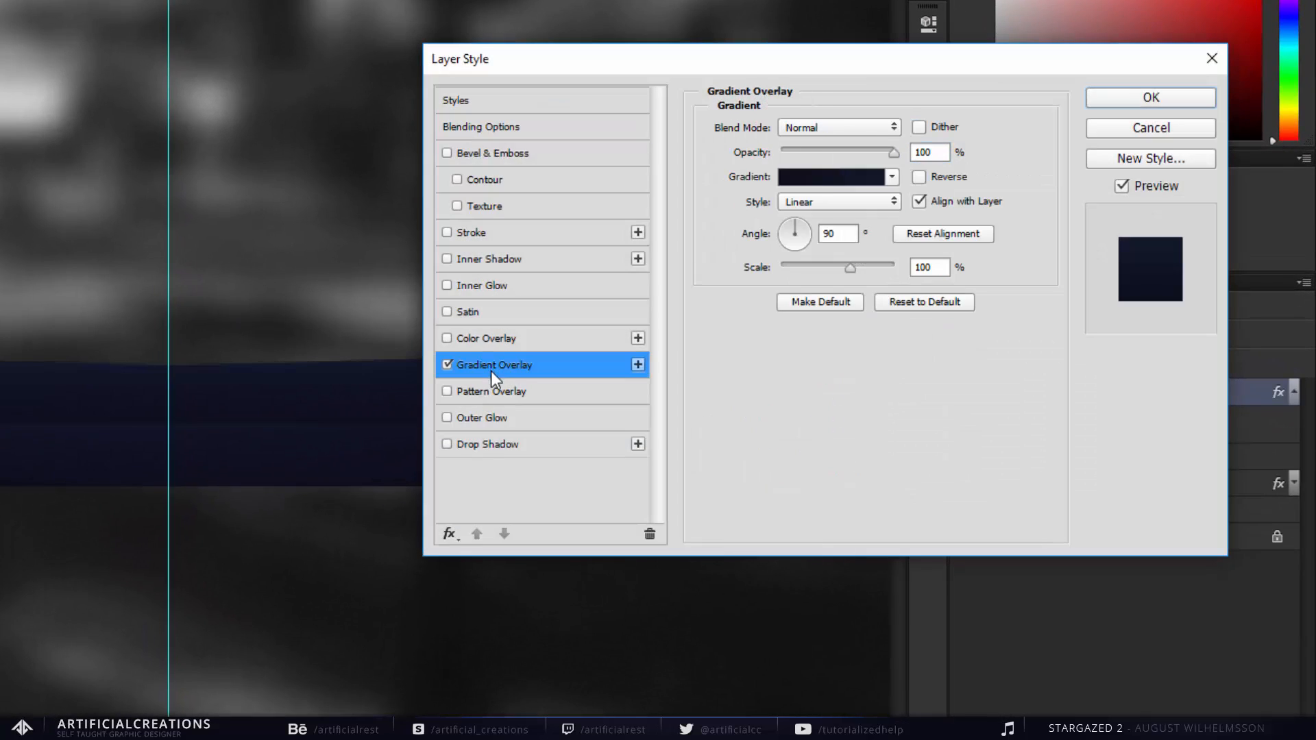
{"action": "left_click", "coordinate": [843, 179]}
{"action": "left_click", "coordinate": [625, 261]}
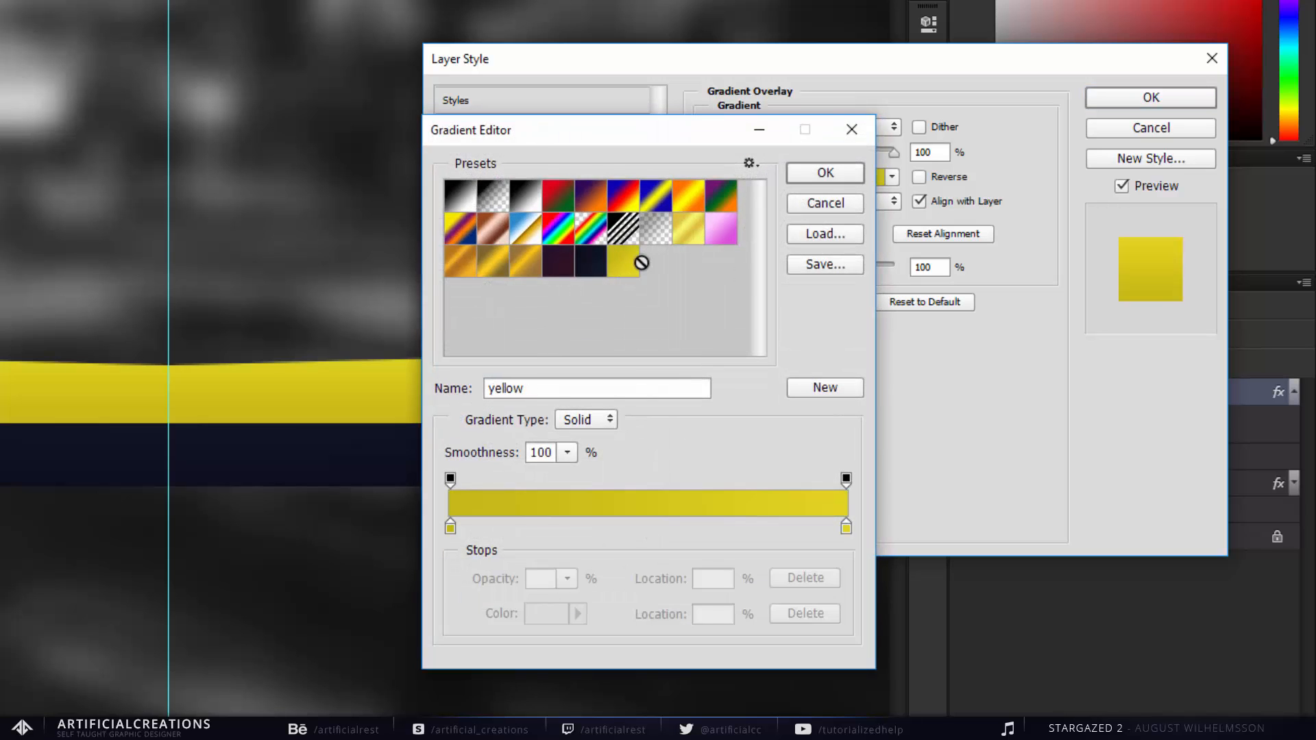
Use c6b817 for the gradient's start stop and e3d320 for its end stop, and apply the layer style.
{"action": "double_click", "coordinate": [450, 531]}
{"action": "left_click", "coordinate": [944, 581]}
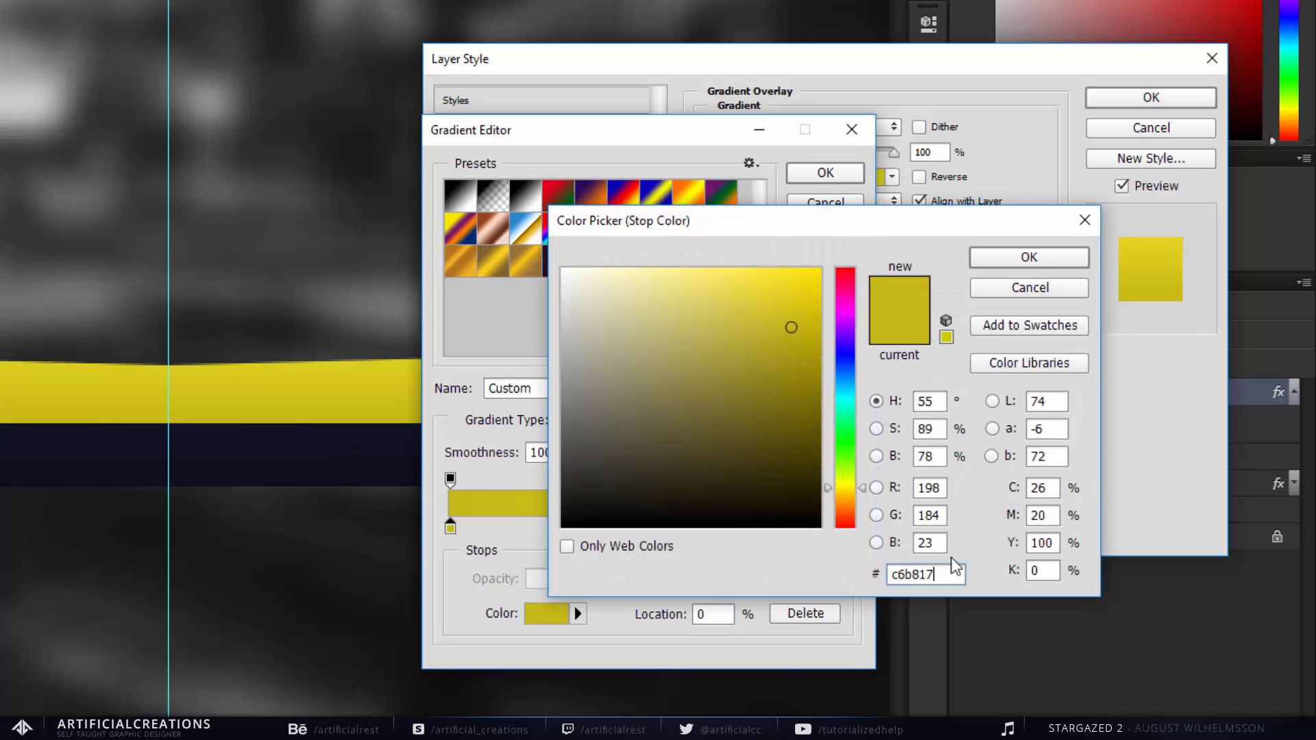
{"action": "left_click", "coordinate": [1028, 257]}
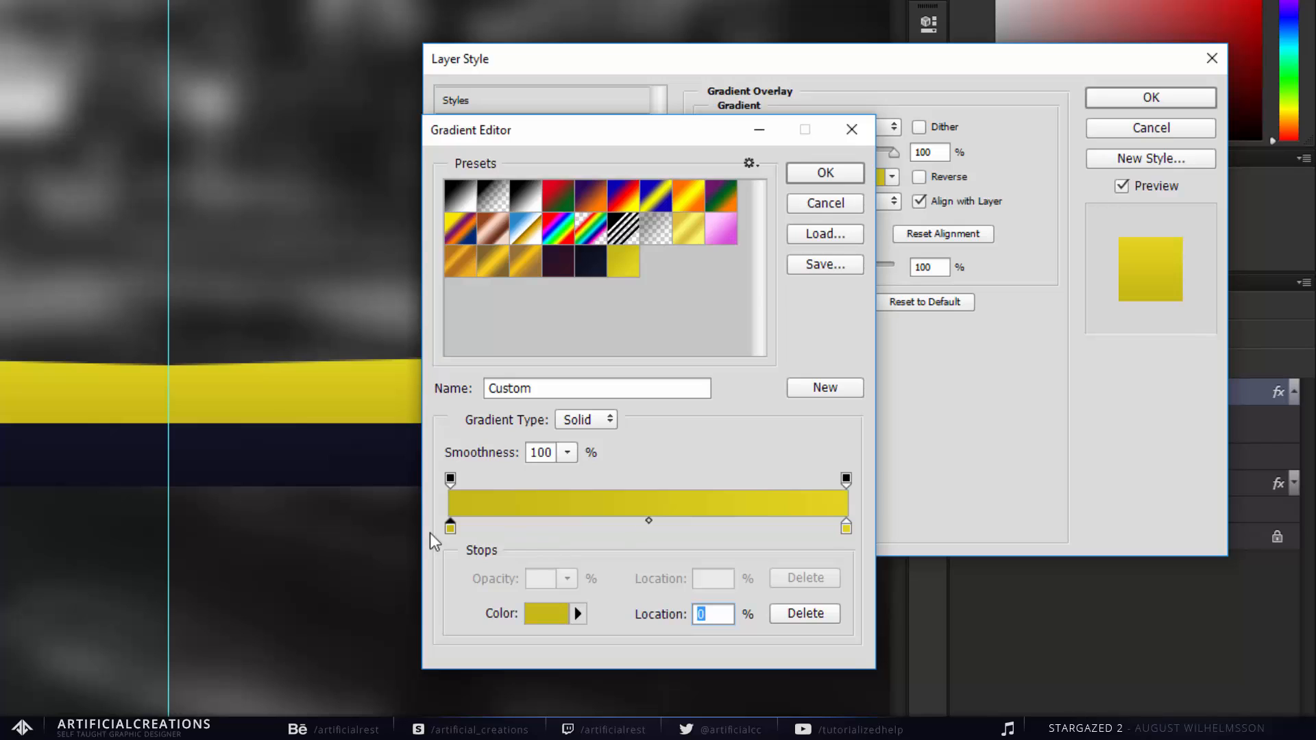
{"action": "left_click", "coordinate": [847, 528]}
{"action": "double_click", "coordinate": [847, 528]}
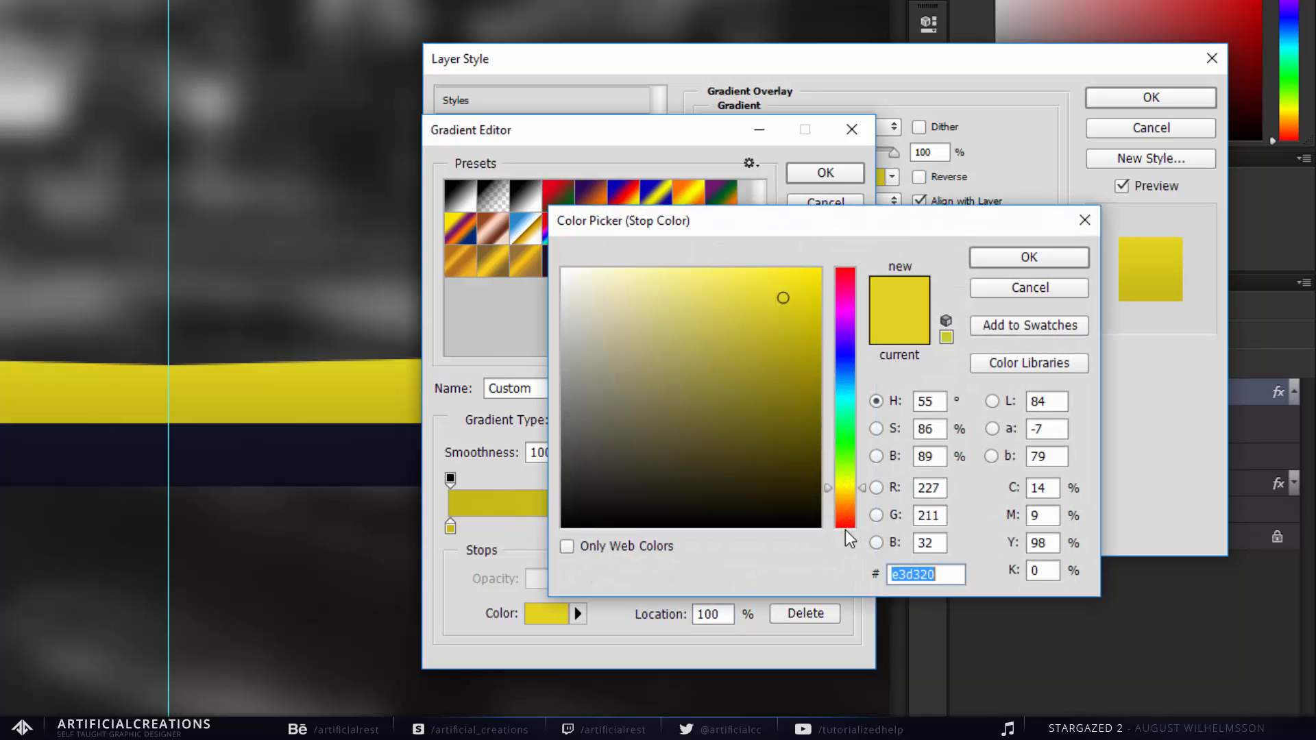
{"action": "left_click", "coordinate": [942, 579]}
{"action": "left_click", "coordinate": [1029, 258]}
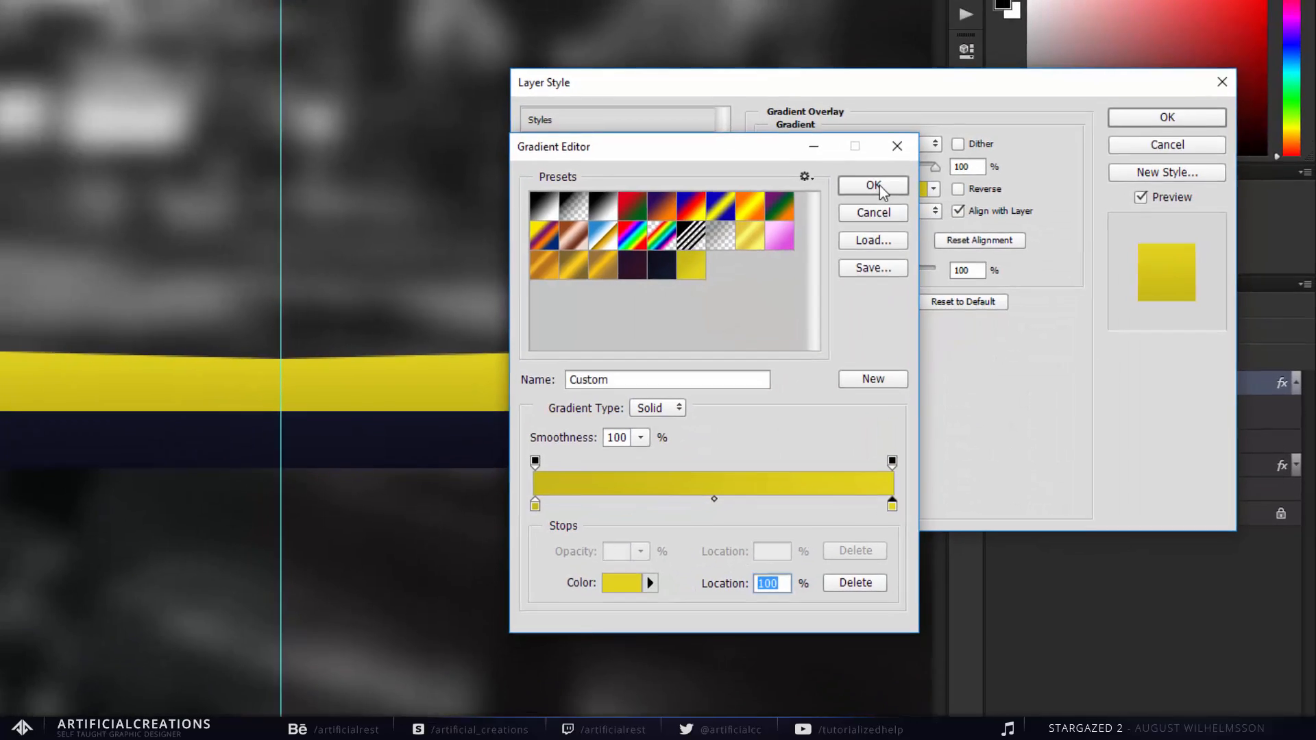
{"action": "left_click", "coordinate": [874, 186]}
{"action": "left_click", "coordinate": [1166, 118]}
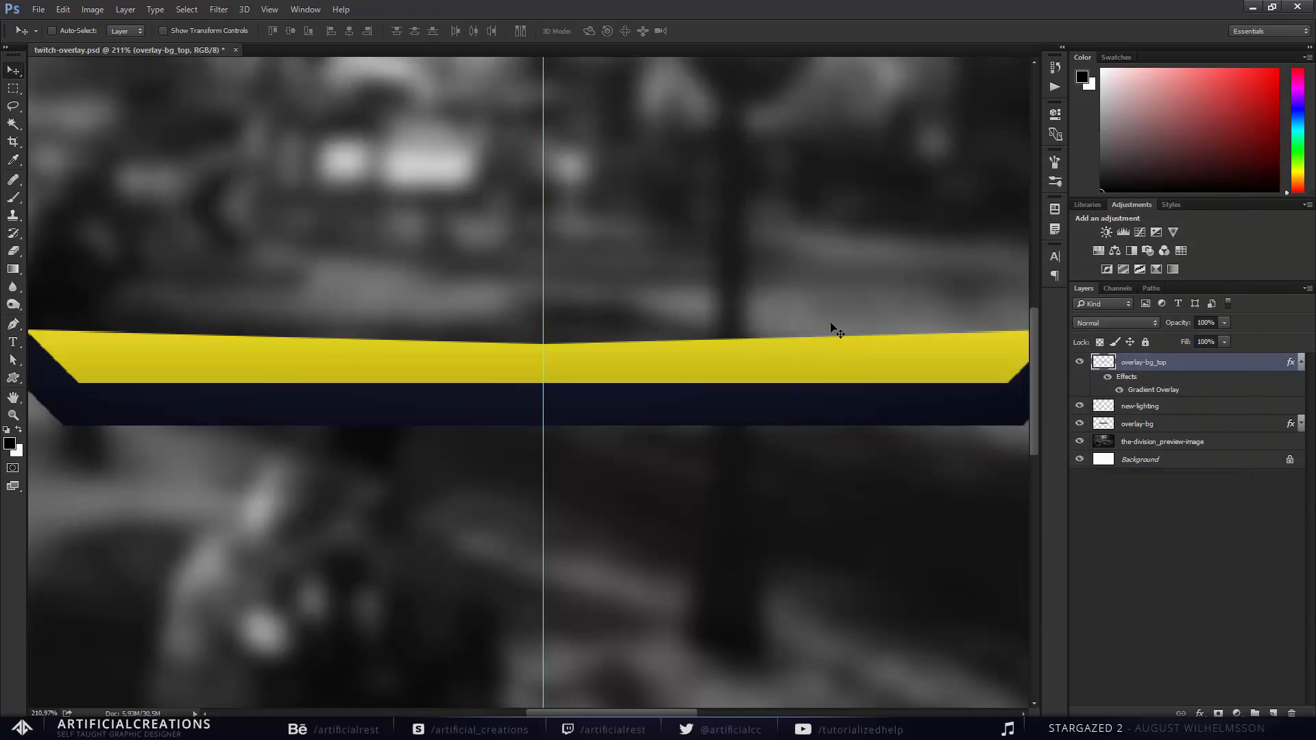
Collapse the effects list of overlay-bg_top and move the layer directly below overlay-bg.
{"action": "scroll", "coordinate": [752, 336], "scroll_direction": "down", "scroll_amount": 1}
{"action": "left_click", "coordinate": [1301, 366]}
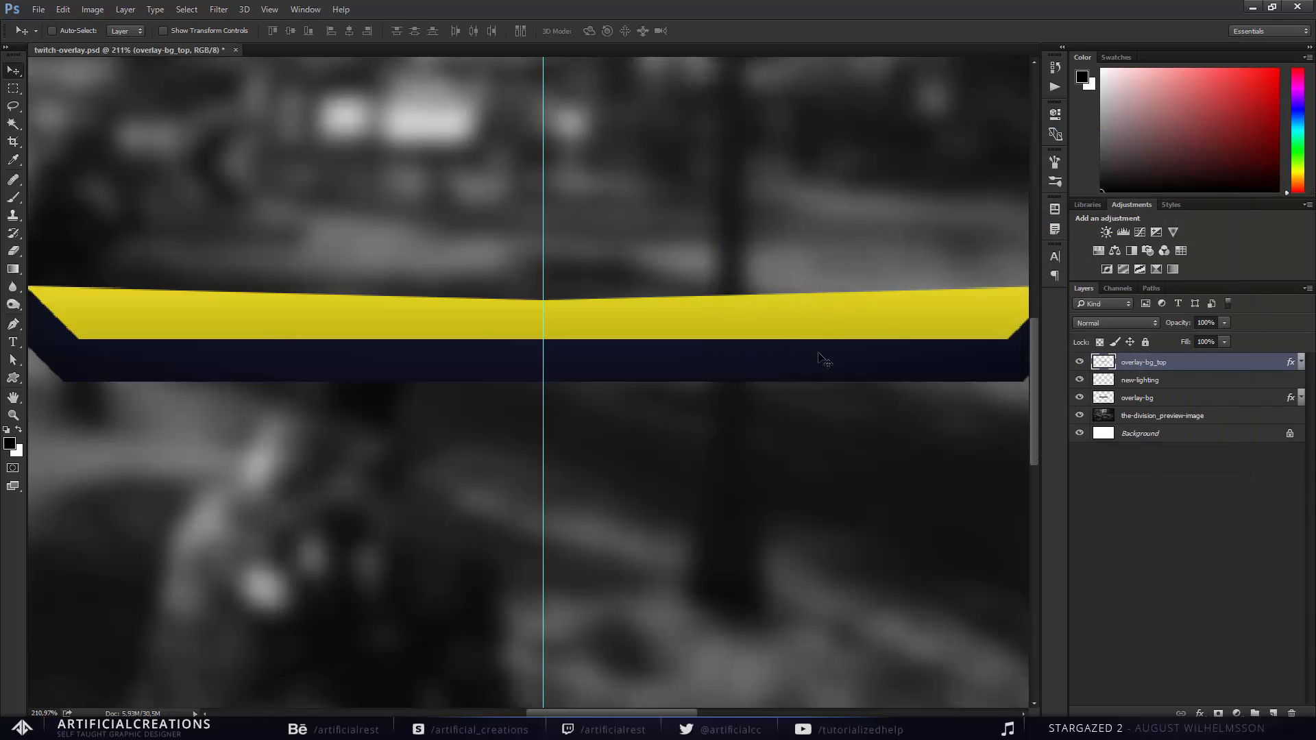
{"action": "scroll", "coordinate": [542, 387], "scroll_direction": "down", "scroll_amount": 3}
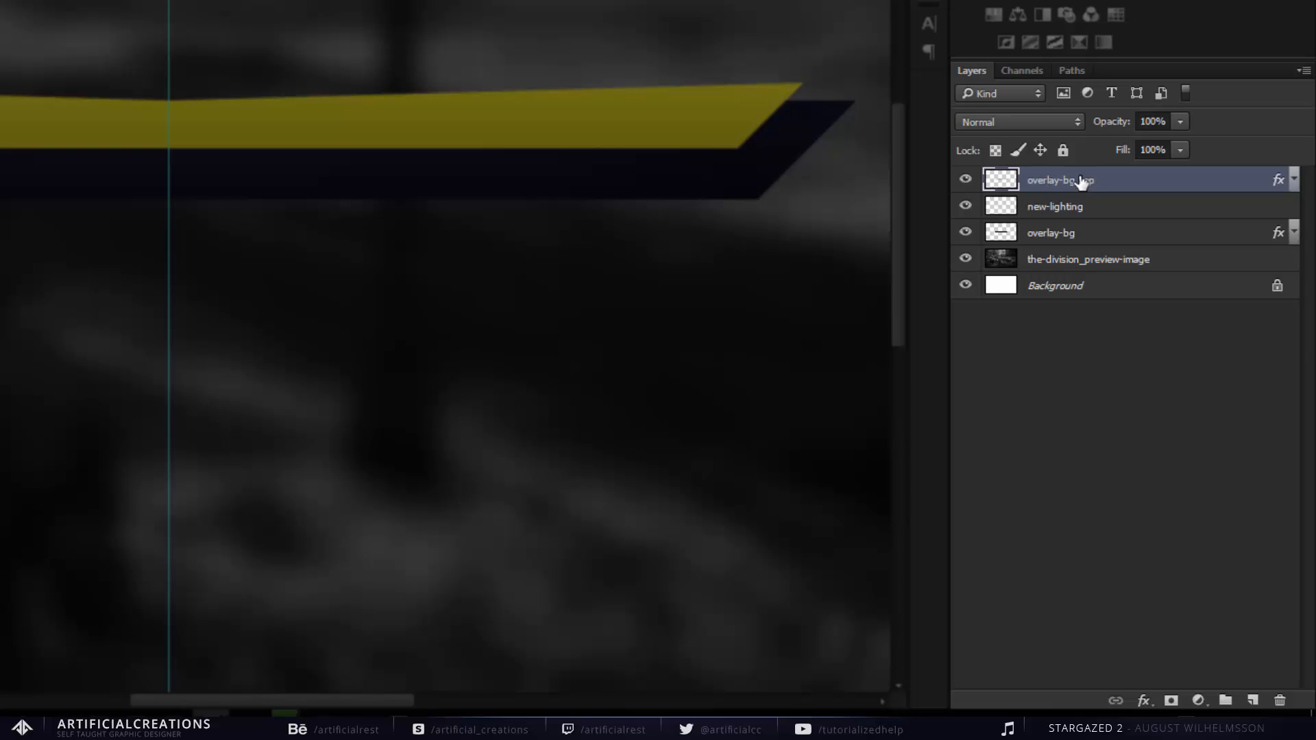
{"action": "left_click_drag", "start_coordinate": [1077, 182], "coordinate": [1084, 244]}
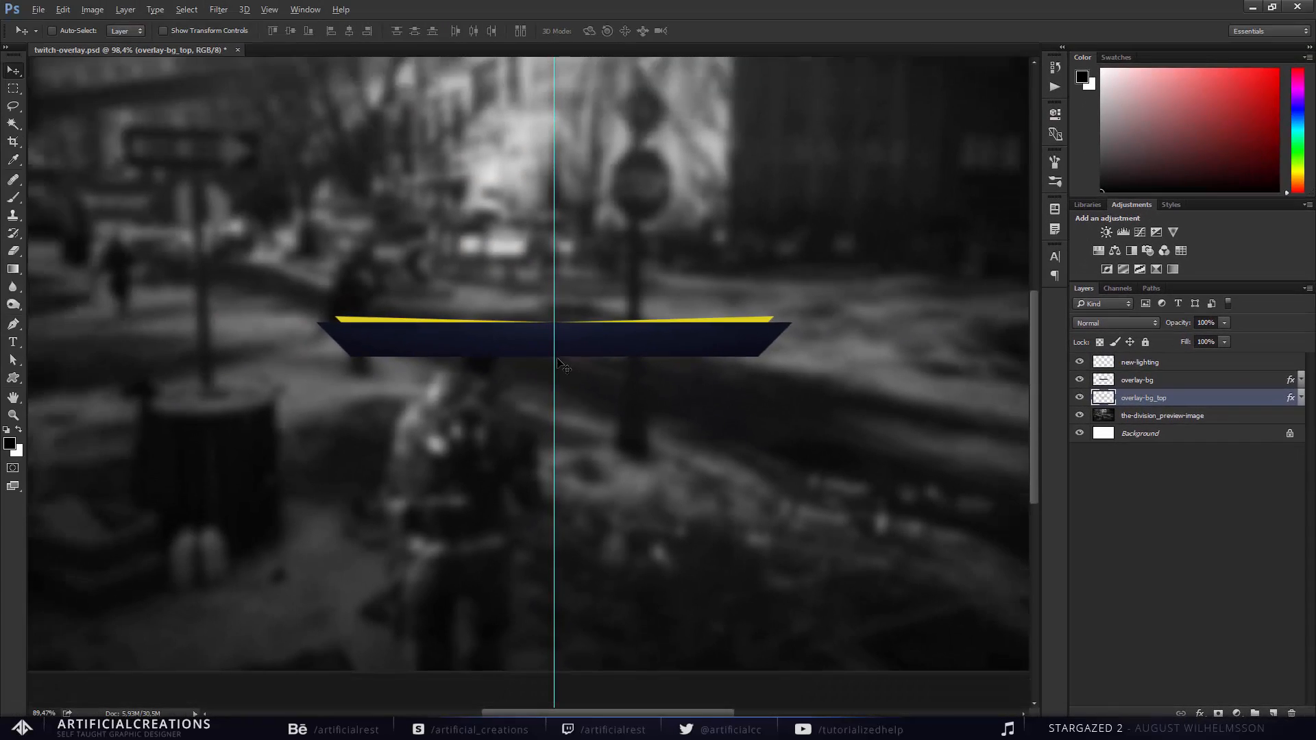
Nudge the yellow shape slightly down behind the banner so only its tapered outer ends show above the top edge.
{"action": "scroll", "coordinate": [562, 336], "scroll_direction": "up", "scroll_amount": 4}
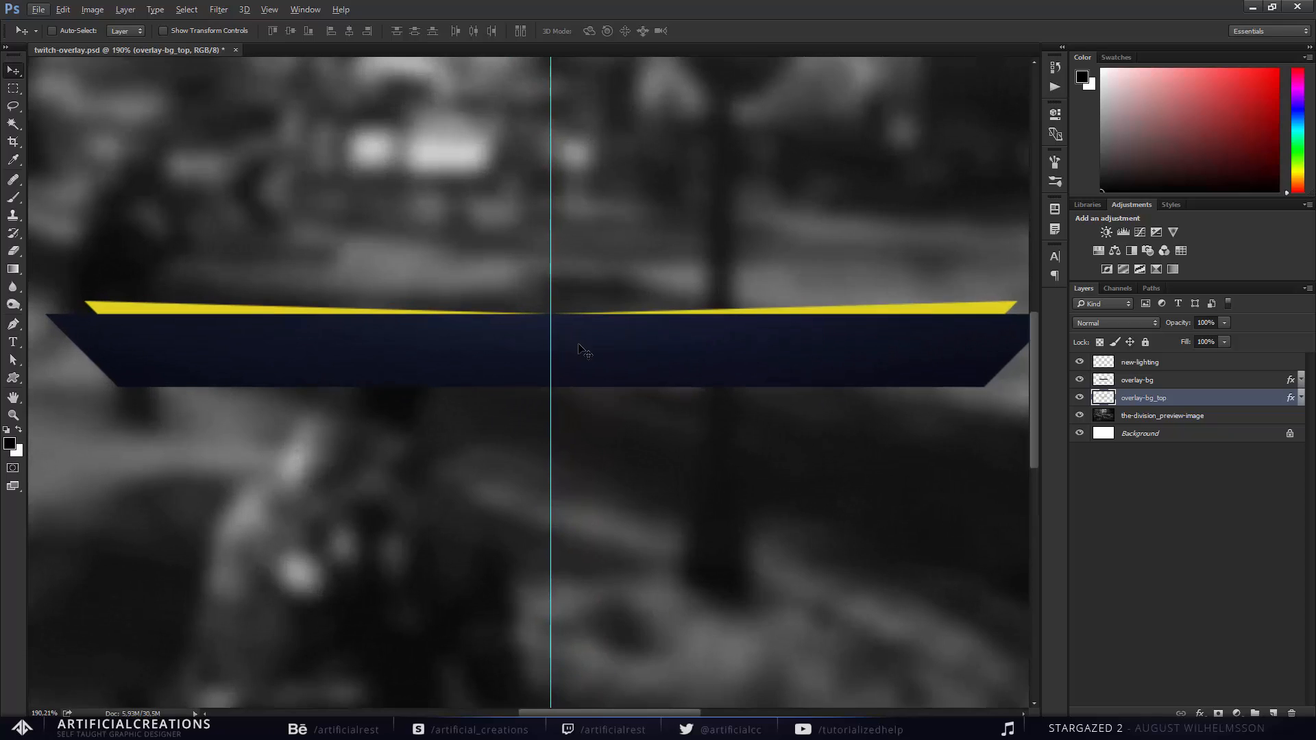
{"action": "scroll", "coordinate": [551, 325], "scroll_direction": "up", "scroll_amount": 5}
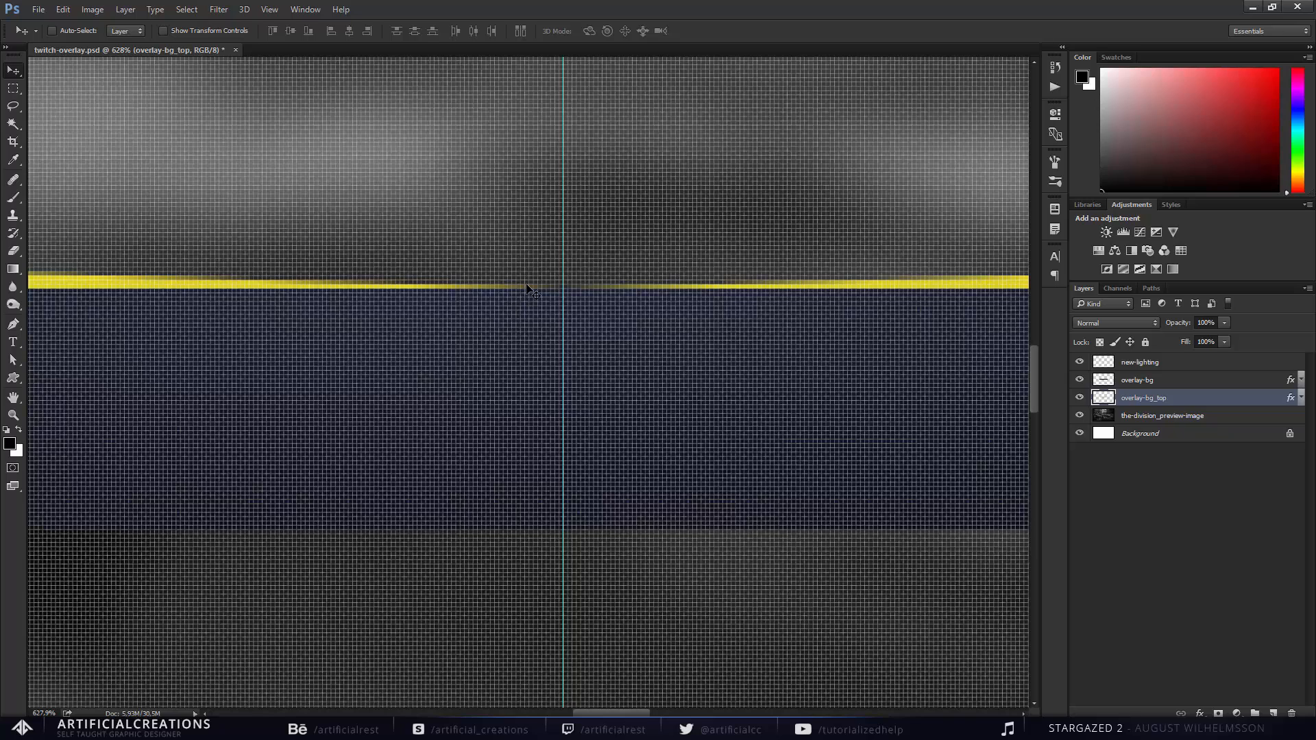
{"action": "scroll", "coordinate": [565, 287], "scroll_direction": "down", "scroll_amount": 8}
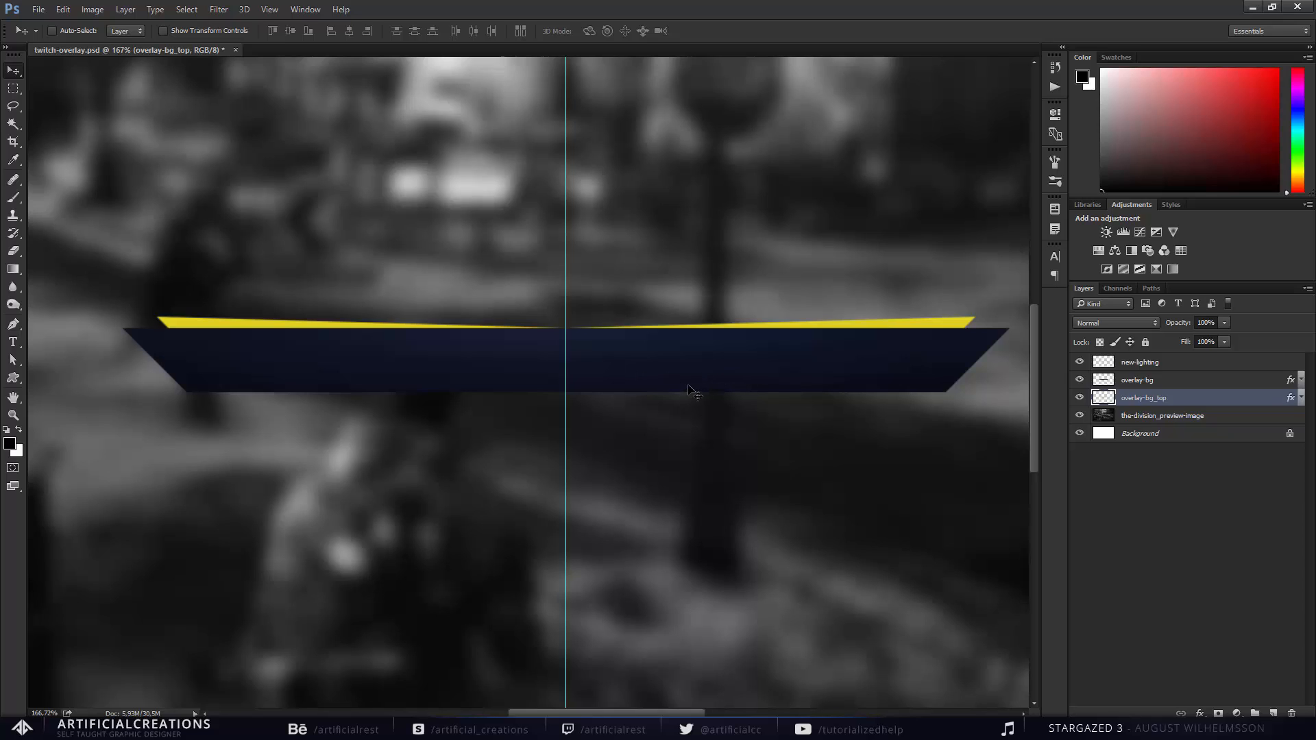
{"action": "key", "text": "Down"}
{"action": "key", "text": "Down"}
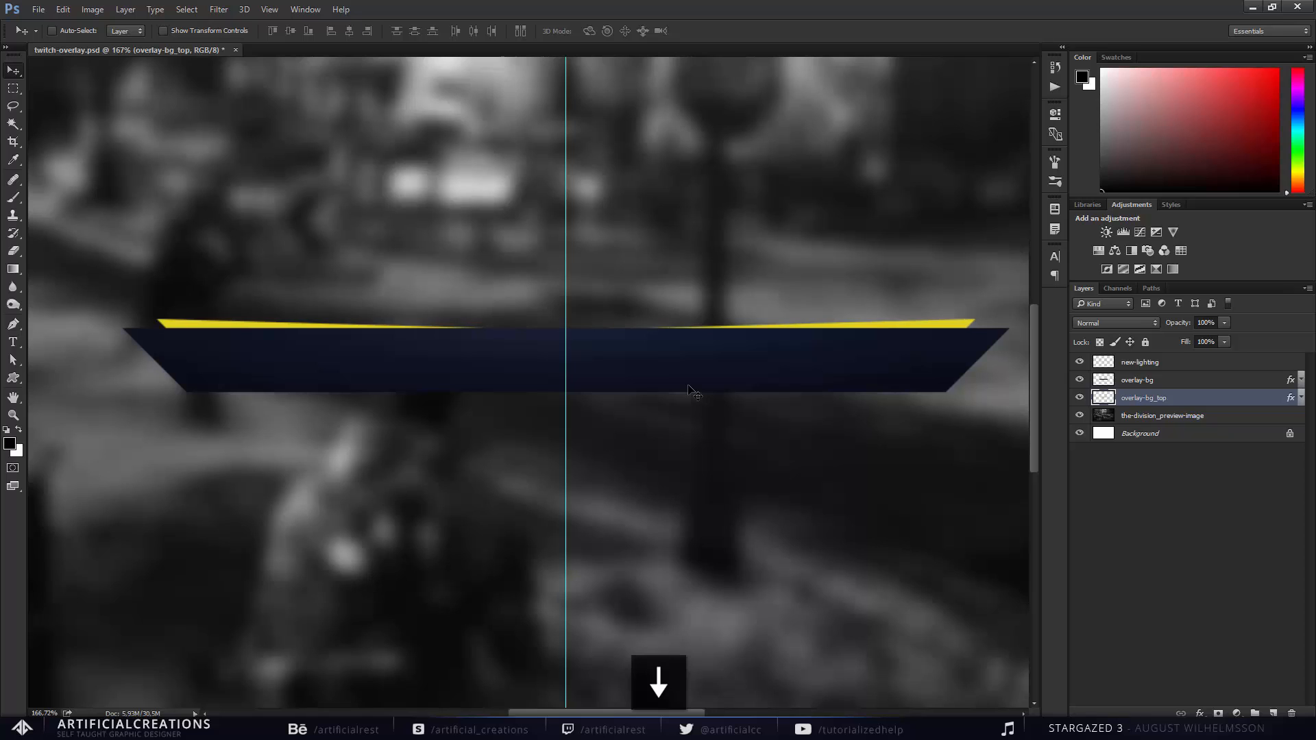
{"action": "key", "text": "Down"}
{"action": "key", "text": "Up"}
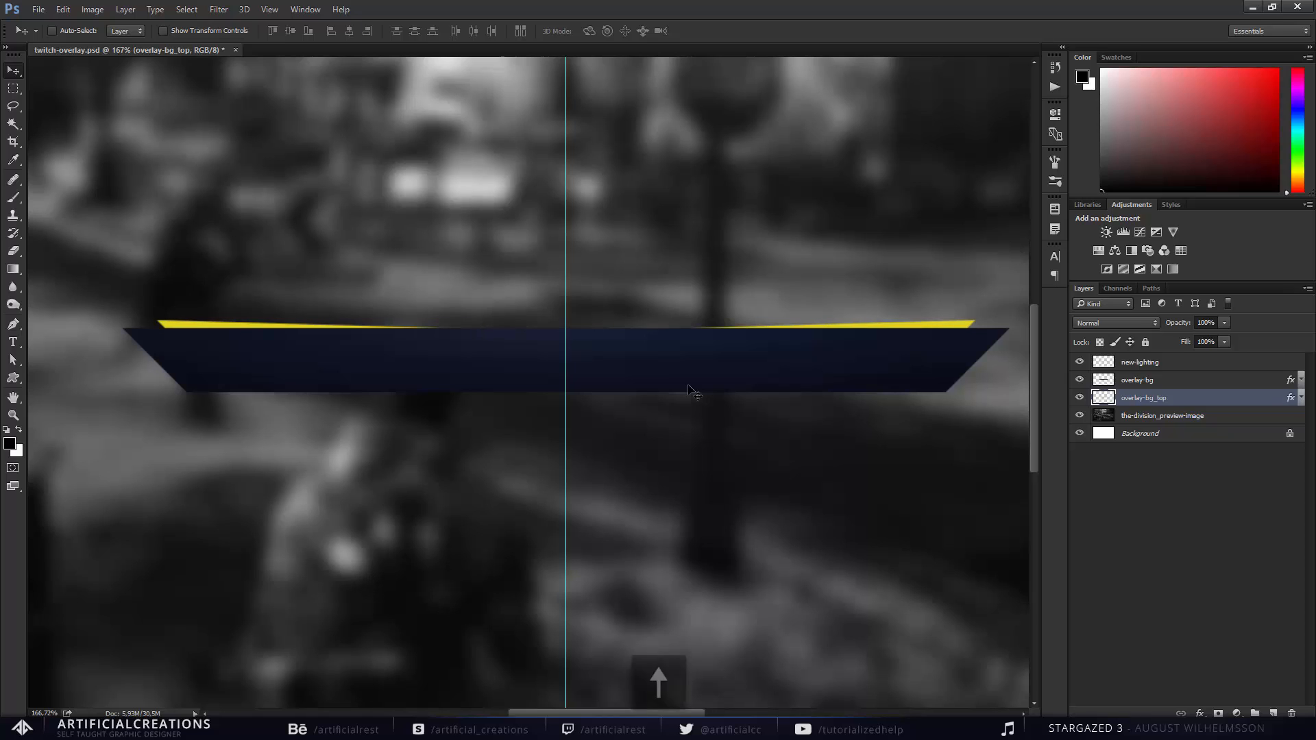
{"action": "key", "text": "Down"}
{"action": "key", "text": "Down"}
{"action": "key", "text": "Up"}
{"action": "key", "text": "Down"}
{"action": "key", "text": "Down"}
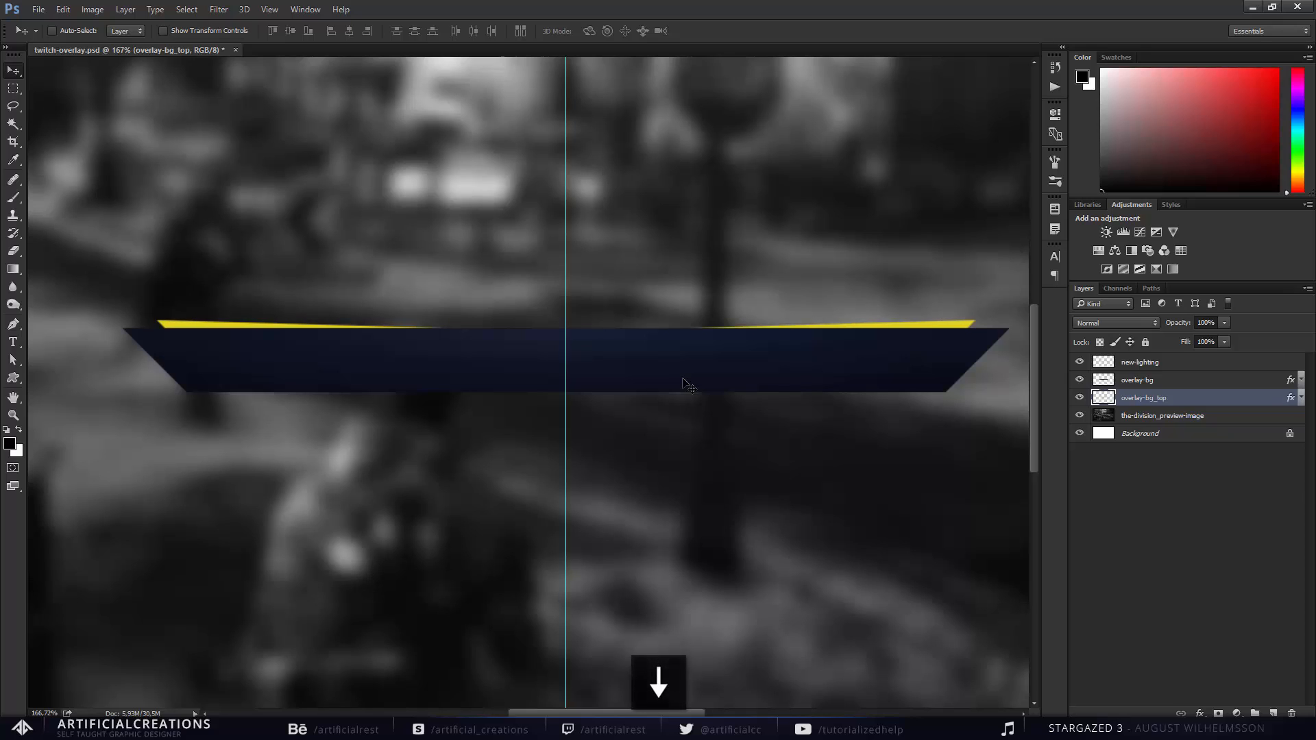
Create a new layer above new-lighting and start a Pen path on the centre guide just above the banner's bottom edge.
{"action": "scroll", "coordinate": [685, 385], "scroll_direction": "down", "scroll_amount": 2}
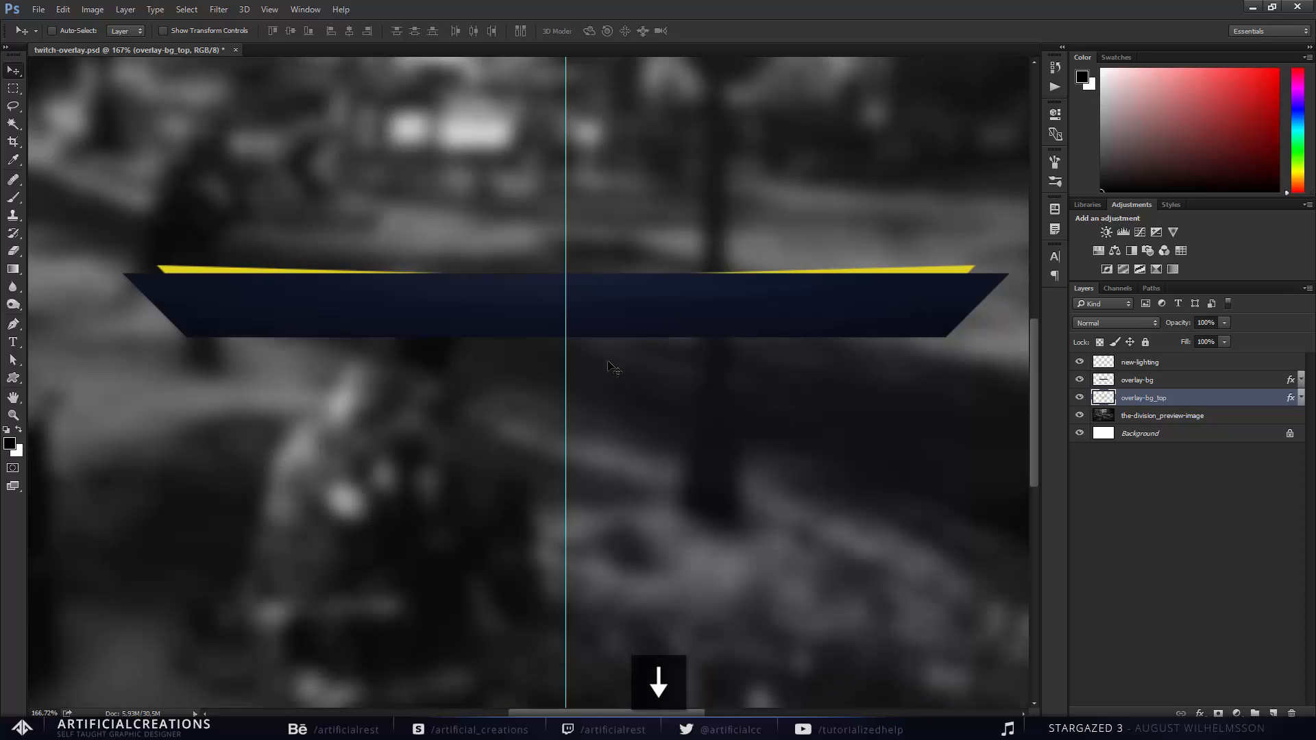
{"action": "key", "text": "p"}
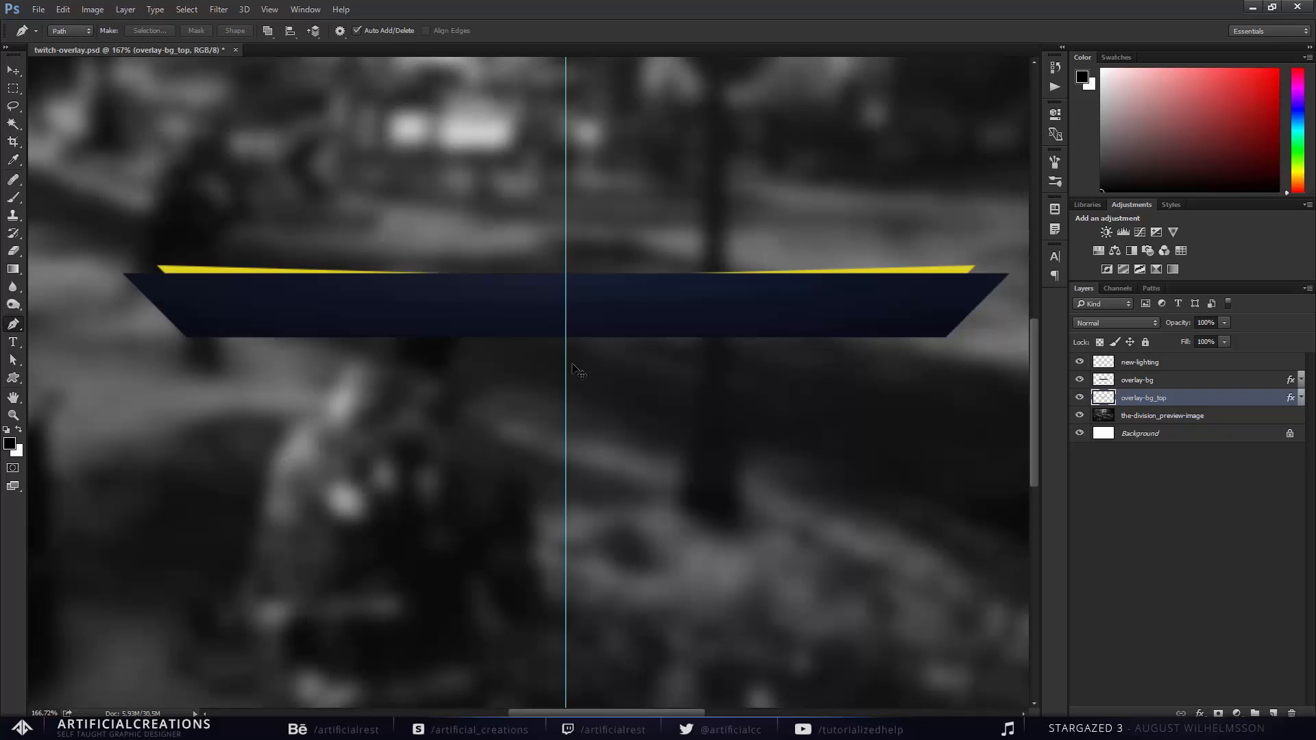
{"action": "scroll", "coordinate": [579, 348], "scroll_direction": "up", "scroll_amount": 5}
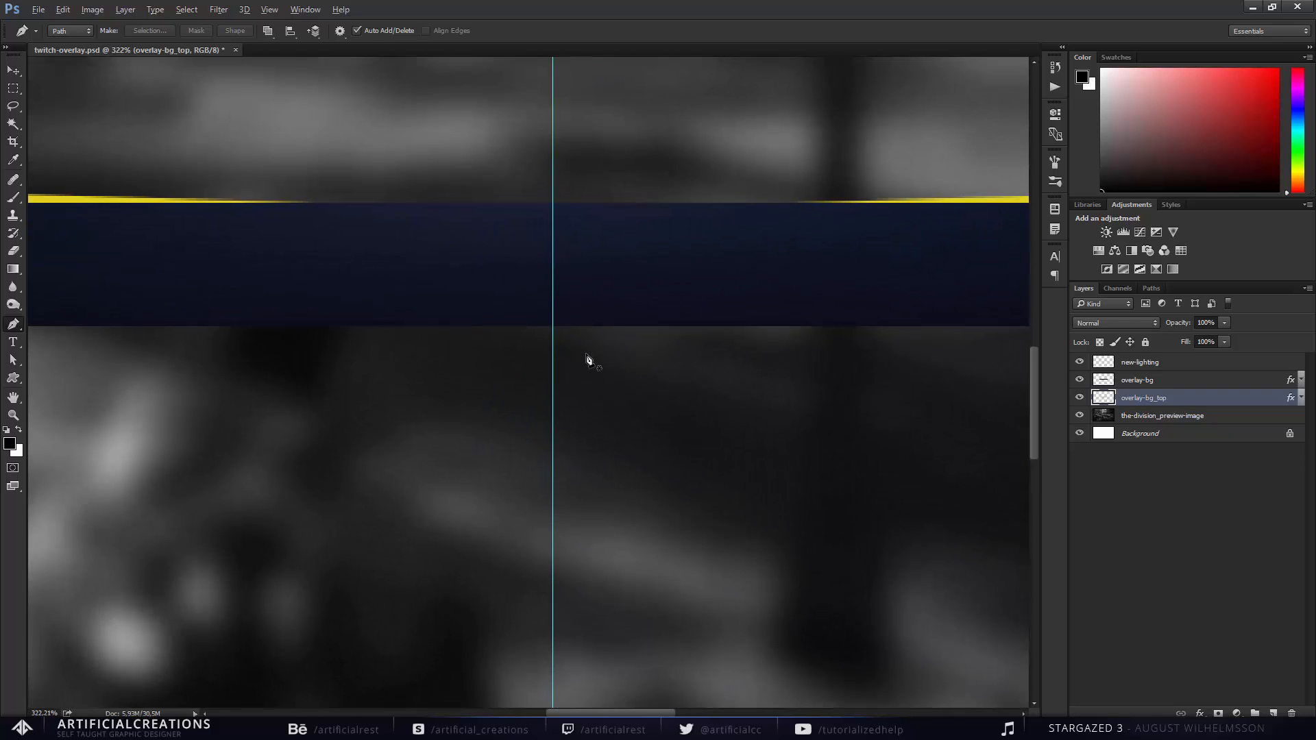
{"action": "left_click", "coordinate": [1139, 363]}
{"action": "key", "text": "ctrl+shift+alt+n"}
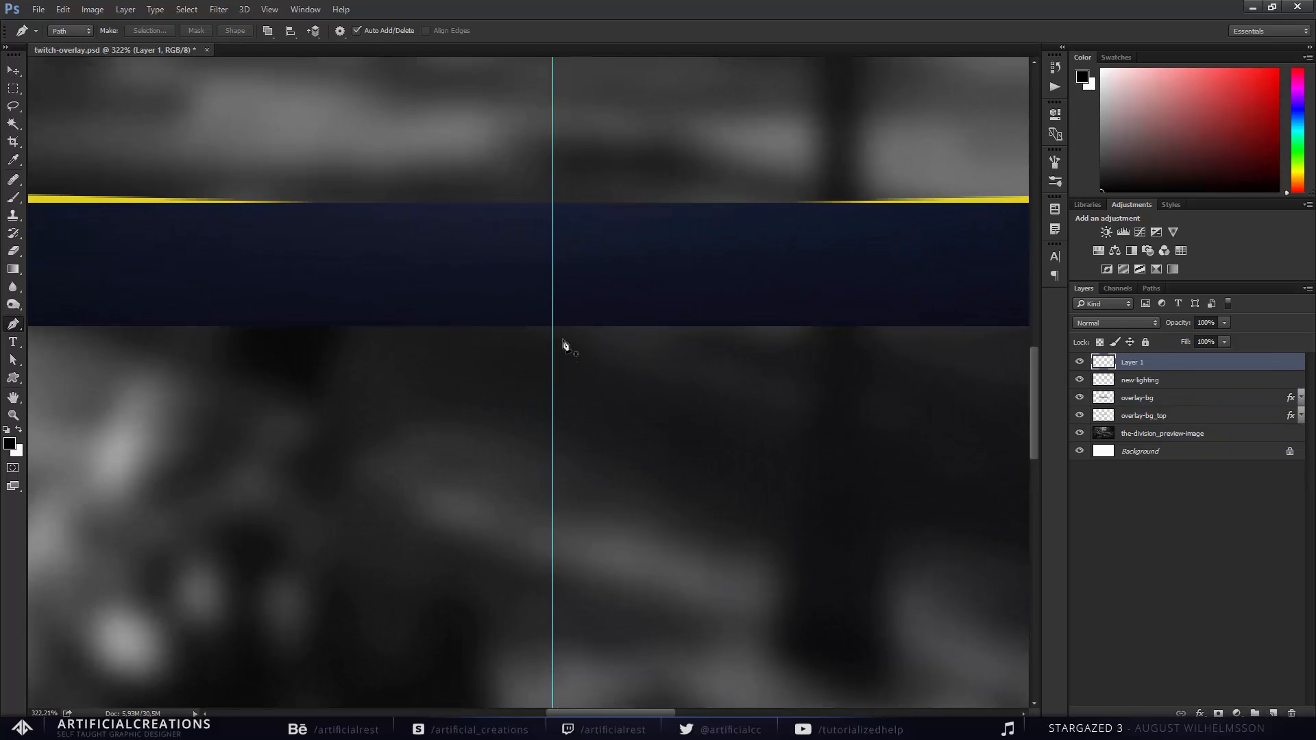
{"action": "scroll", "coordinate": [561, 330], "scroll_direction": "up", "scroll_amount": 7}
{"action": "scroll", "coordinate": [560, 330], "scroll_direction": "up", "scroll_amount": 2}
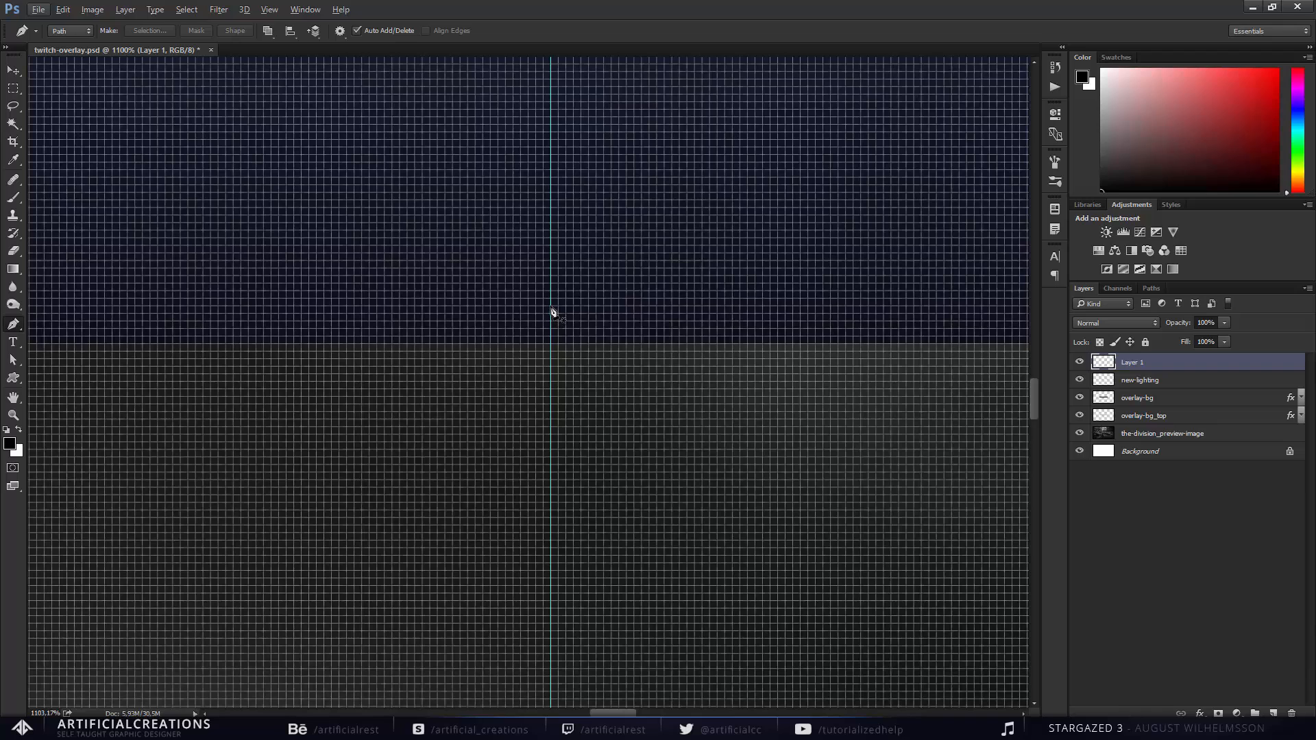
{"action": "left_click", "coordinate": [551, 310]}
{"action": "scroll", "coordinate": [529, 331], "scroll_direction": "down", "scroll_amount": 11}
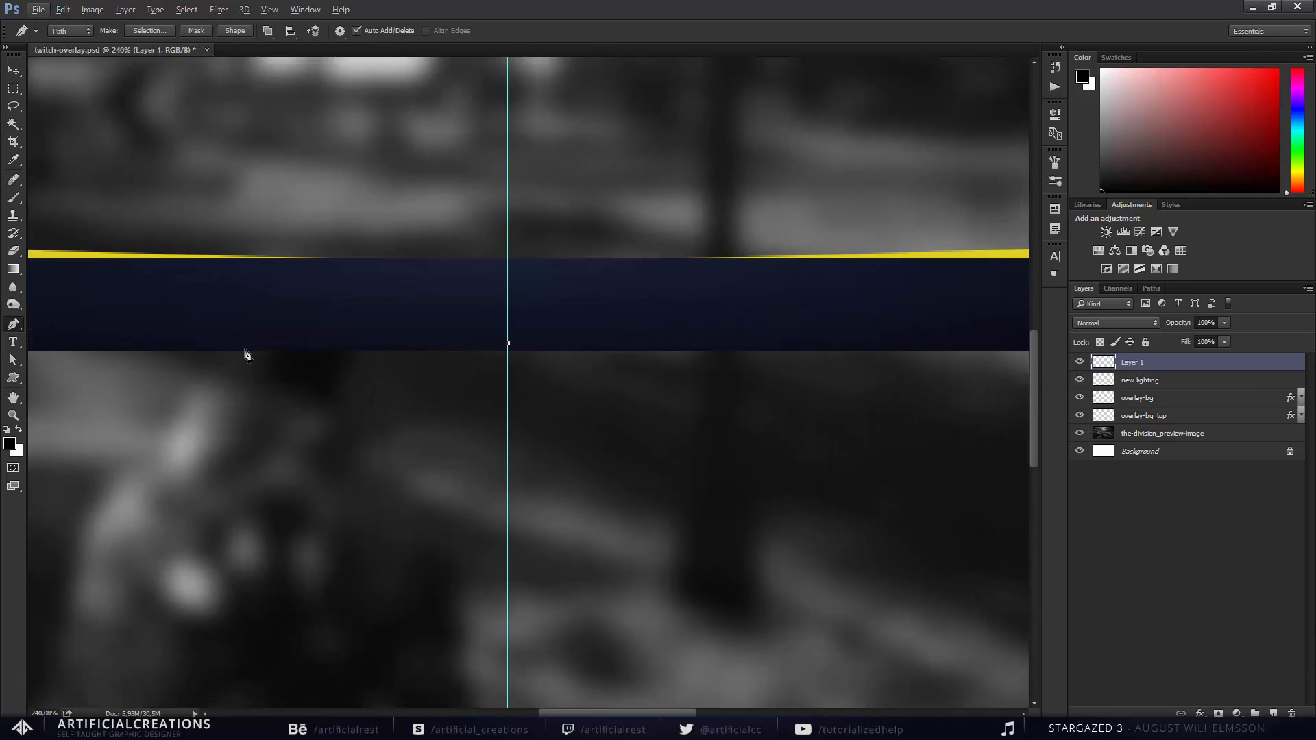
{"action": "left_click", "coordinate": [209, 349]}
{"action": "scroll", "coordinate": [510, 363], "scroll_direction": "up", "scroll_amount": 9}
{"action": "scroll", "coordinate": [483, 331], "scroll_direction": "up", "scroll_amount": 1}
{"action": "key", "text": "ctrl+alt+z"}
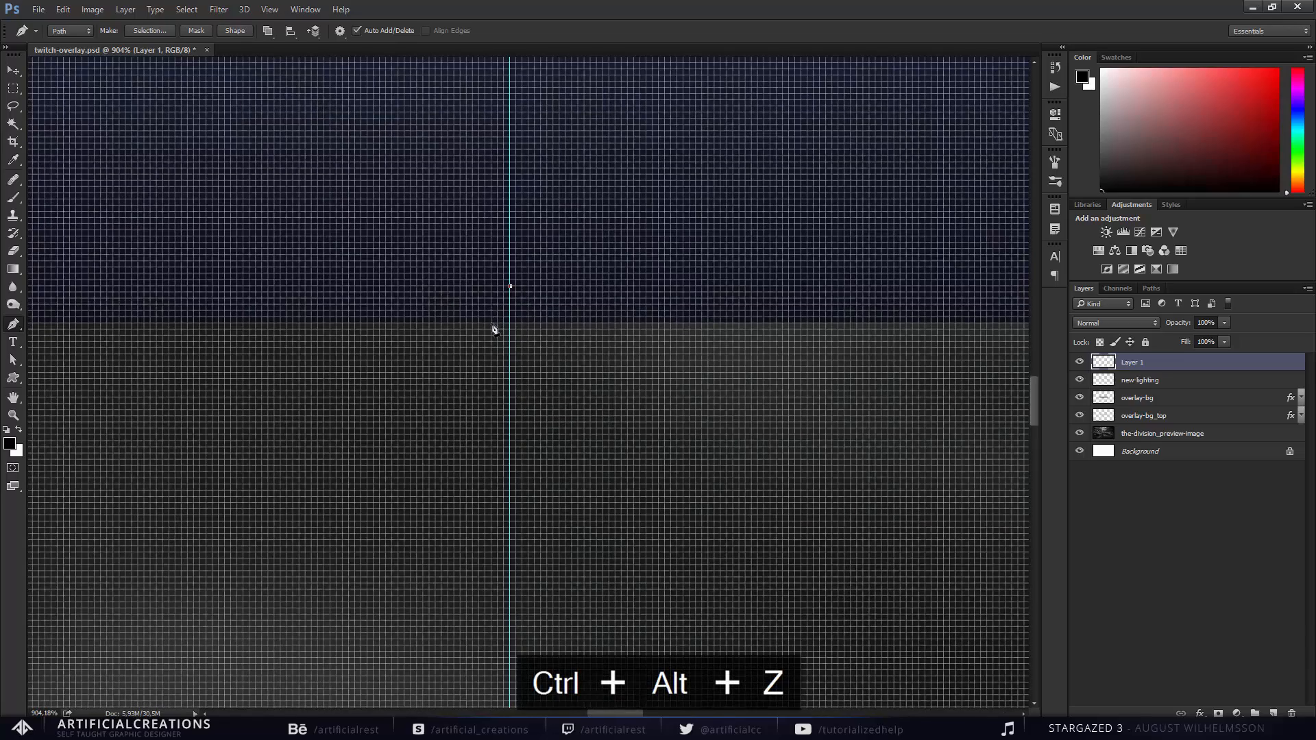
{"action": "scroll", "coordinate": [492, 327], "scroll_direction": "down", "scroll_amount": 5}
{"action": "scroll", "coordinate": [411, 337], "scroll_direction": "left", "scroll_amount": 4}
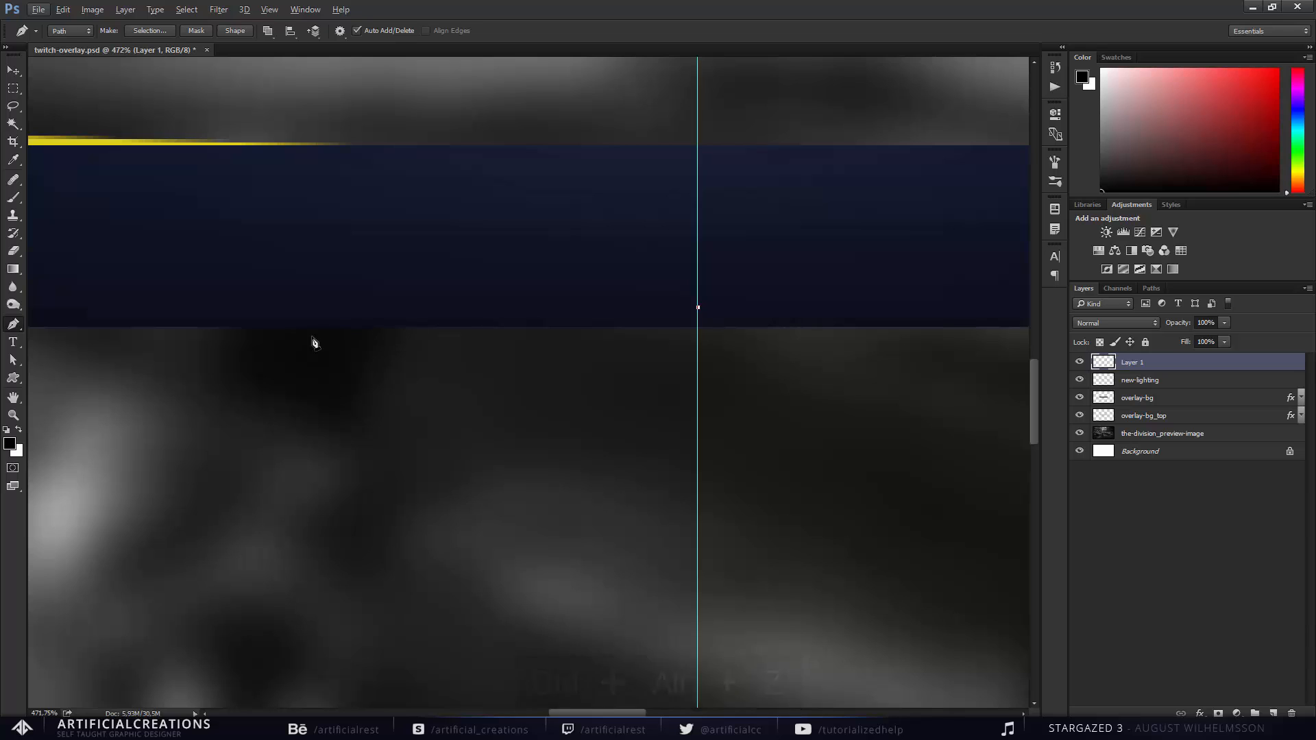
{"action": "scroll", "coordinate": [331, 358], "scroll_direction": "down", "scroll_amount": 3}
{"action": "scroll", "coordinate": [334, 359], "scroll_direction": "left", "scroll_amount": 2}
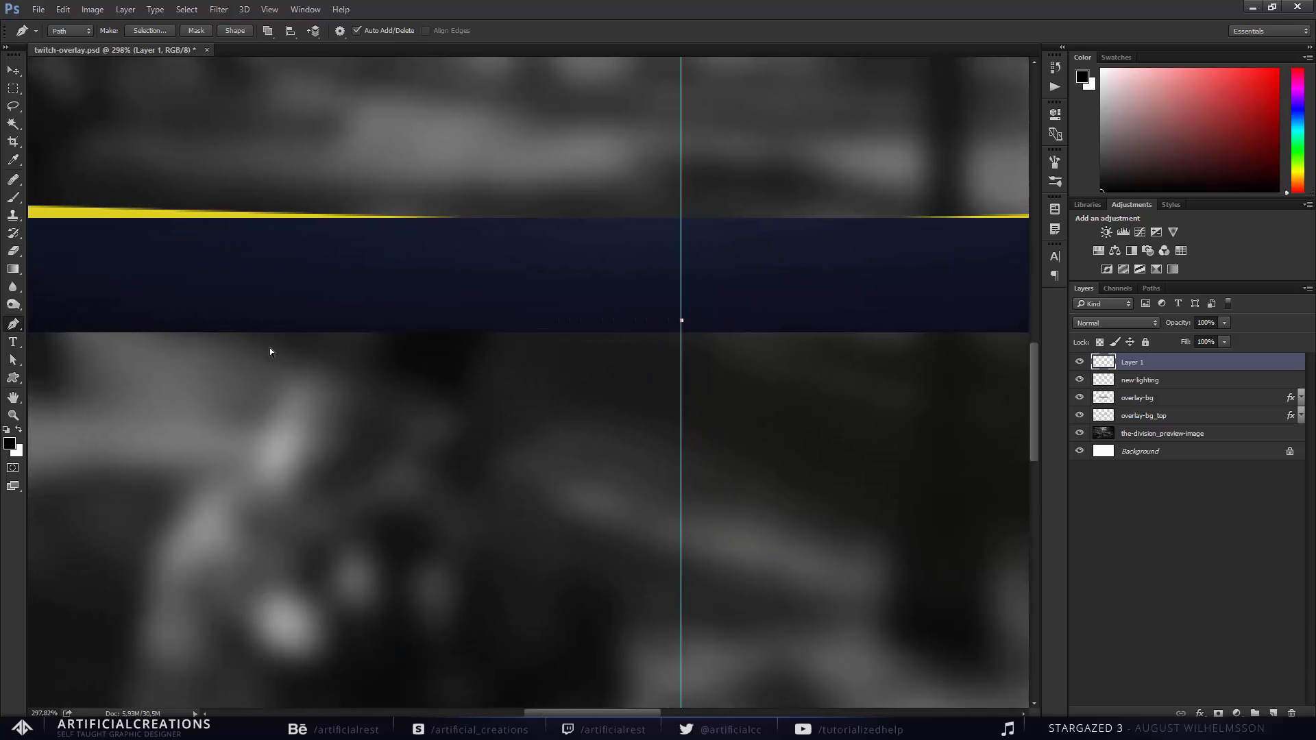
{"action": "scroll", "coordinate": [357, 350], "scroll_direction": "left", "scroll_amount": 2}
{"action": "left_click", "coordinate": [398, 333]}
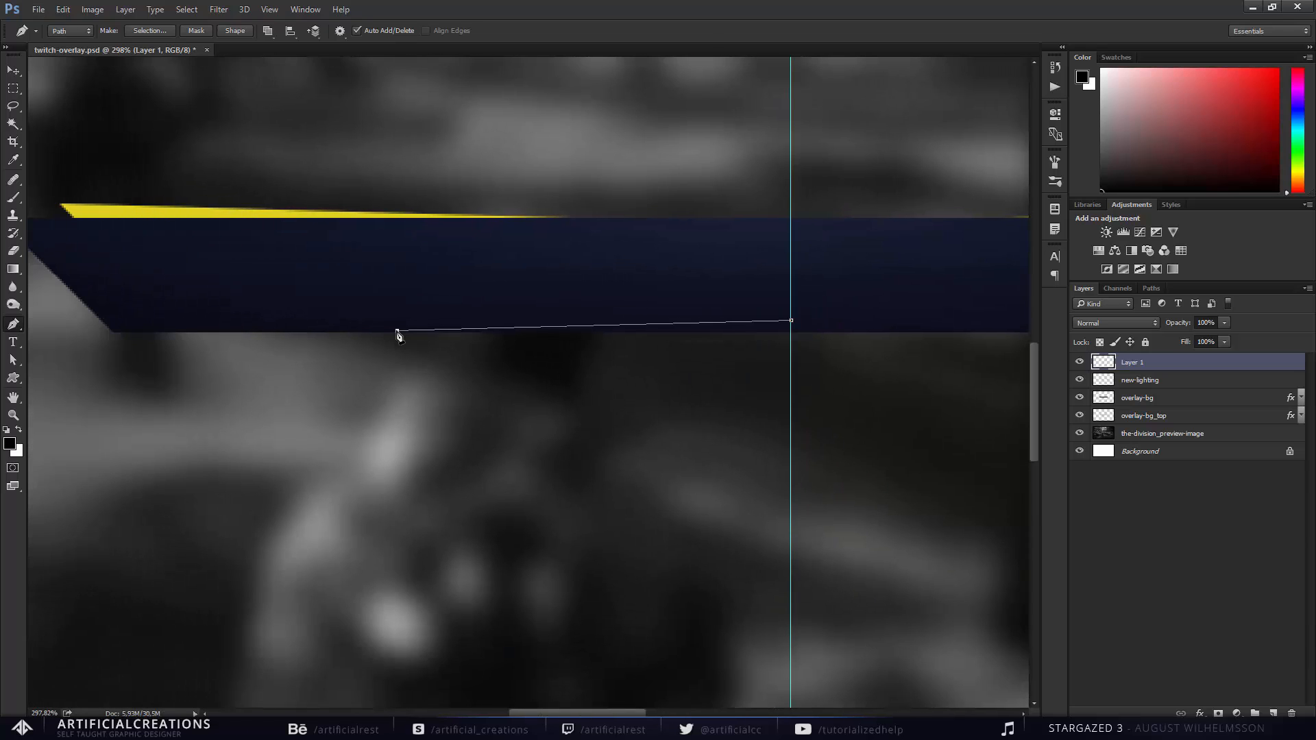
{"action": "scroll", "coordinate": [342, 340], "scroll_direction": "right", "scroll_amount": 1}
{"action": "scroll", "coordinate": [383, 352], "scroll_direction": "up", "scroll_amount": 4}
{"action": "scroll", "coordinate": [383, 343], "scroll_direction": "up", "scroll_amount": 1}
{"action": "key", "text": "ctrl+alt+z"}
{"action": "key", "text": "ctrl+alt+z"}
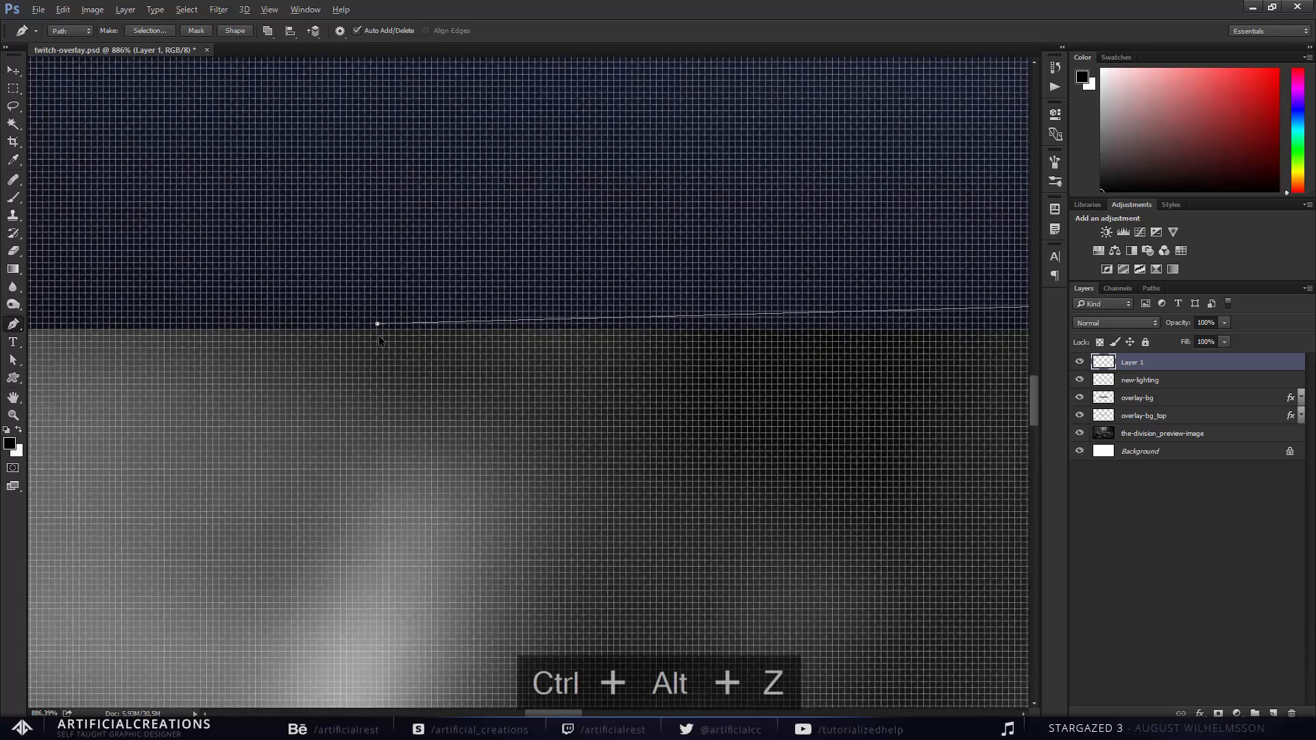
{"action": "left_click", "coordinate": [378, 331]}
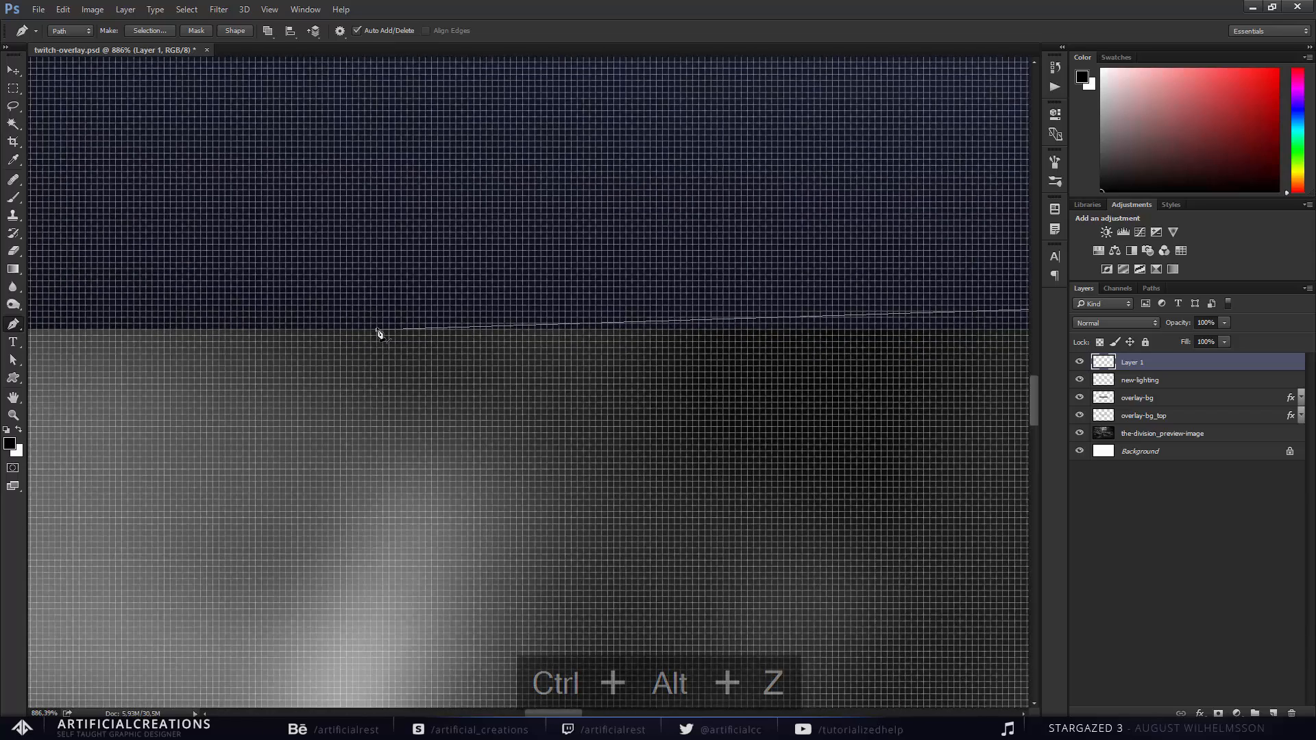
{"action": "key", "text": "ctrl+z"}
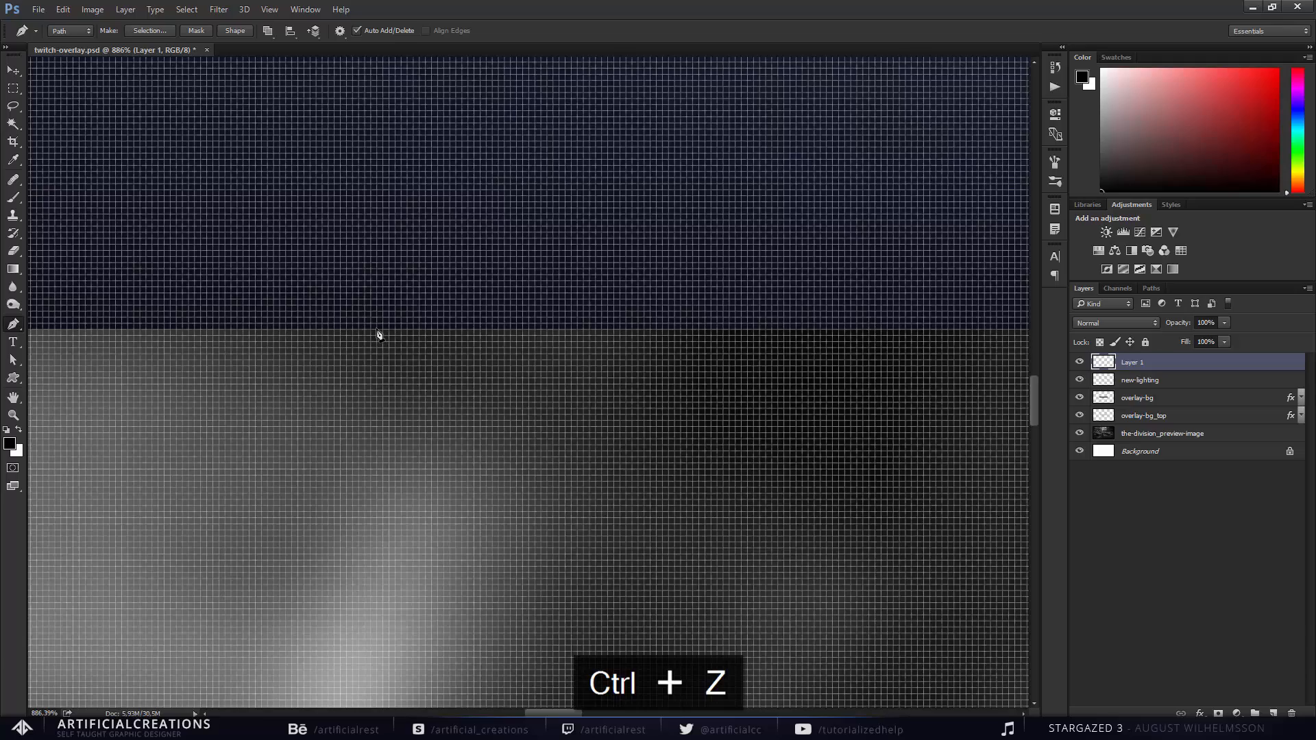
Draw the path out to the left half of the banner's bottom edge and back to the centre guide, closing a thin wedge.
{"action": "left_click", "coordinate": [378, 331]}
{"action": "scroll", "coordinate": [399, 343], "scroll_direction": "down", "scroll_amount": 5}
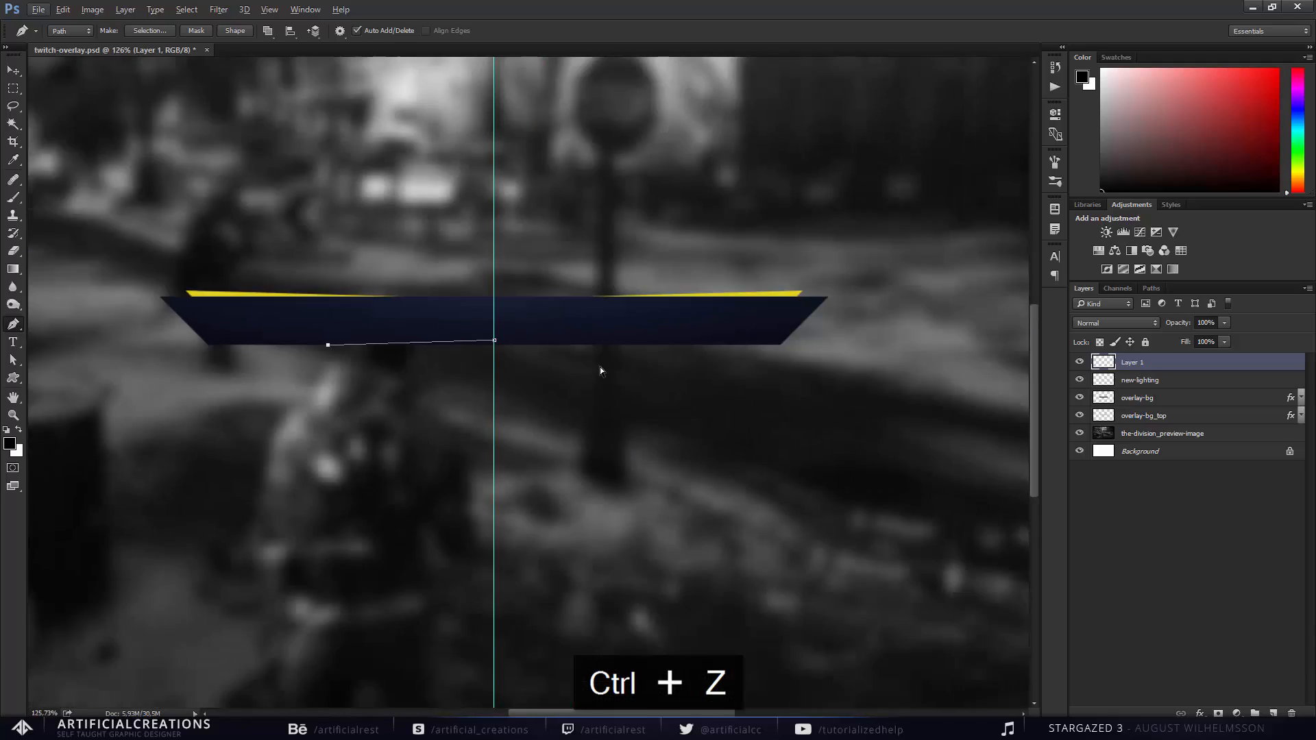
{"action": "scroll", "coordinate": [469, 355], "scroll_direction": "up", "scroll_amount": 4}
{"action": "left_click", "coordinate": [477, 335]}
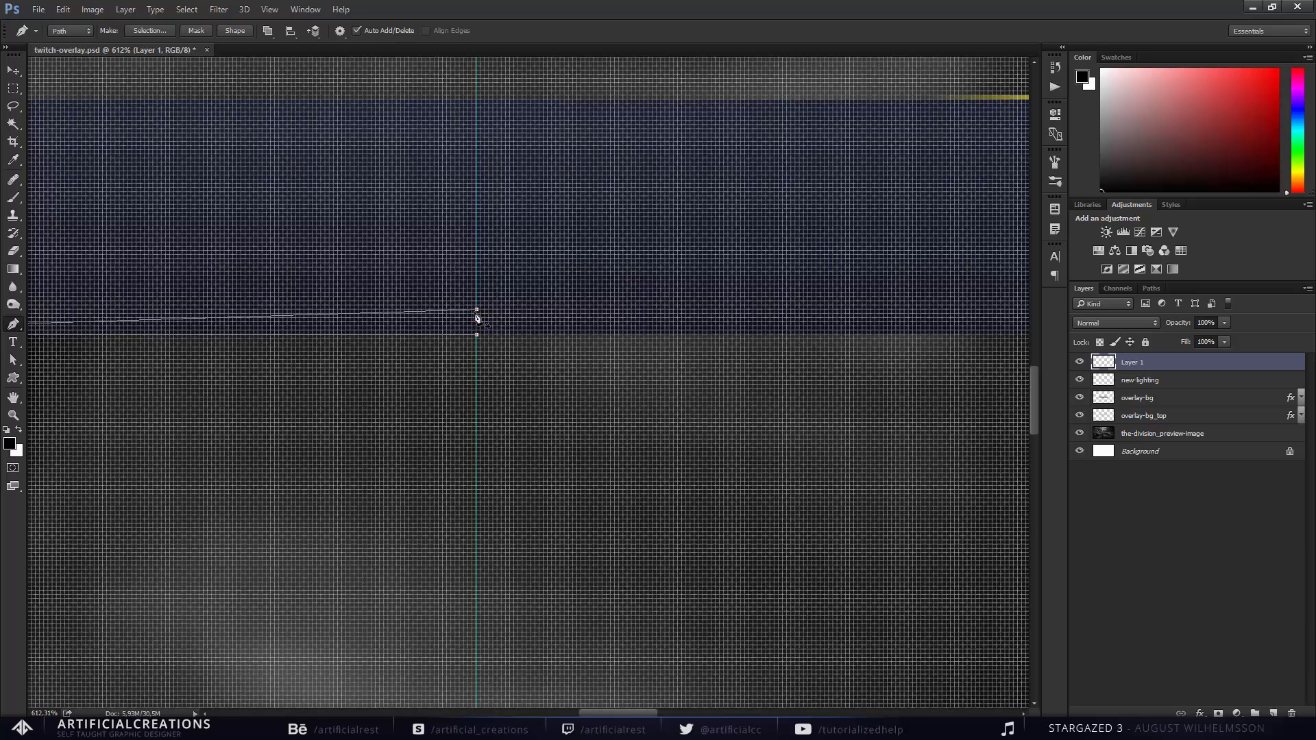
Convert the closed wedge path into a selection and fill it with black on the new layer.
{"action": "right_click", "coordinate": [453, 326]}
{"action": "left_click", "coordinate": [474, 384]}
{"action": "key", "text": "Return"}
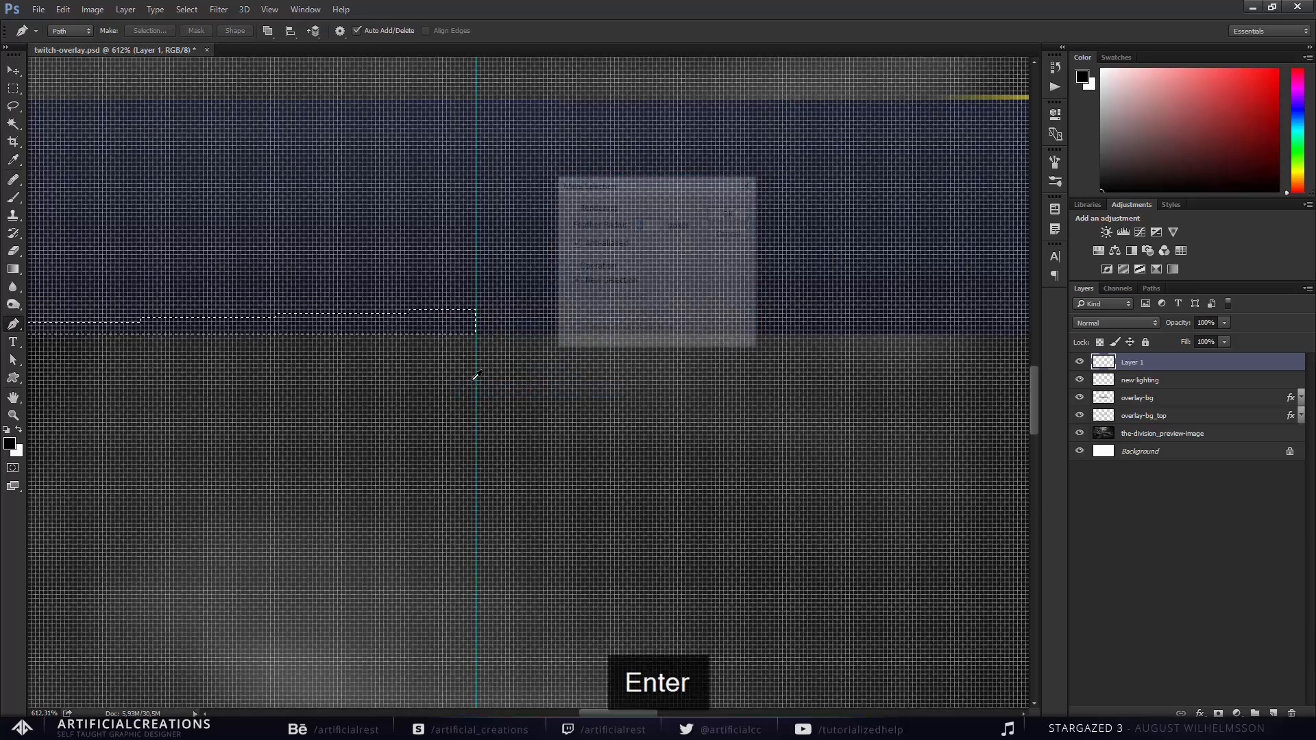
{"action": "key", "text": "alt+BackSpace"}
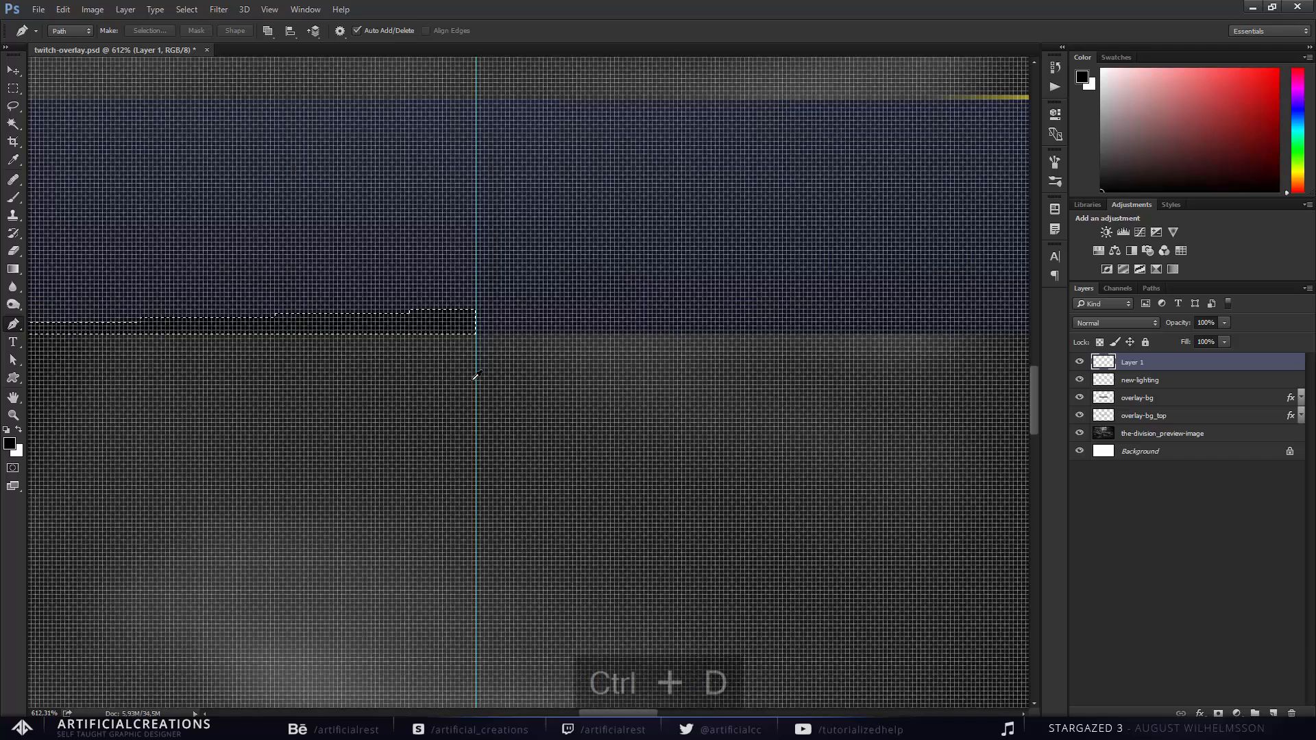
Deselect, mirror a copy of the black wedge across the centre guide, and merge both halves into one layer.
{"action": "key", "text": "ctrl+d"}
{"action": "key", "text": "v"}
{"action": "scroll", "coordinate": [425, 376], "scroll_direction": "down", "scroll_amount": 3}
{"action": "key", "text": "ctrl+j"}
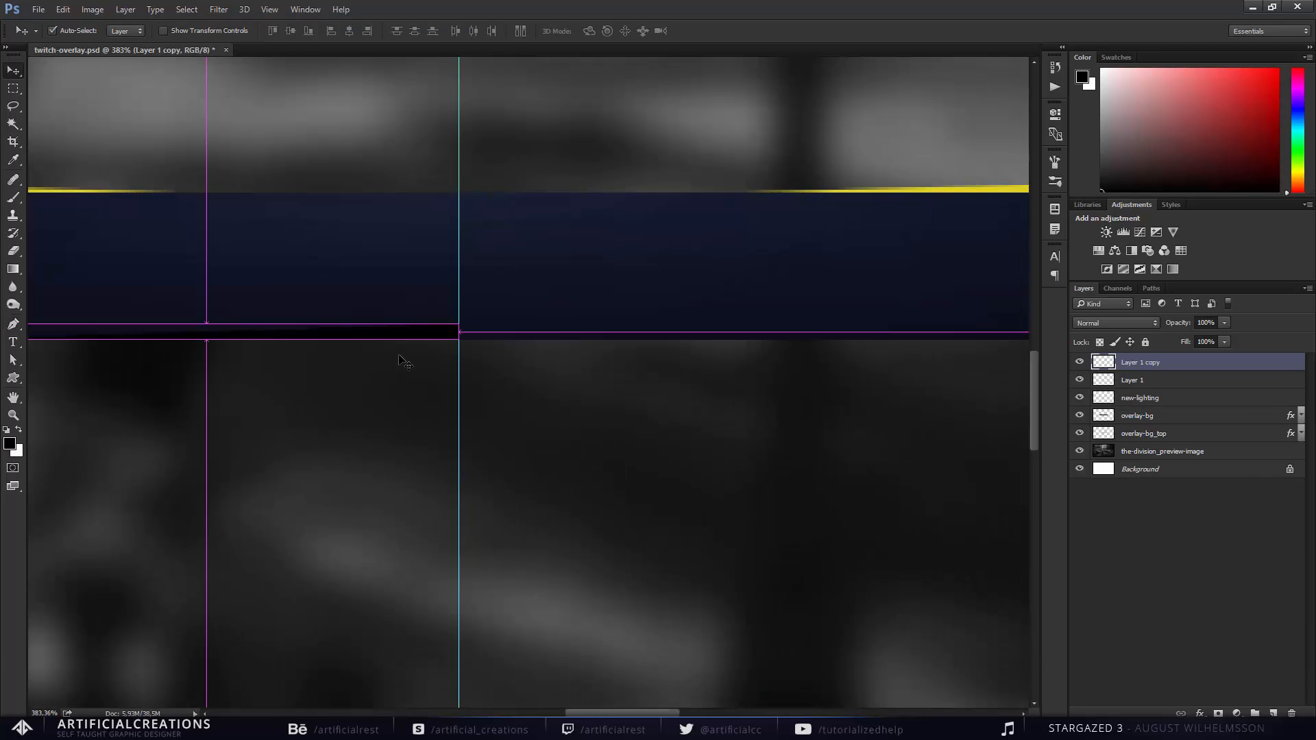
{"action": "key", "text": "ctrl+t"}
{"action": "right_click", "coordinate": [403, 336]}
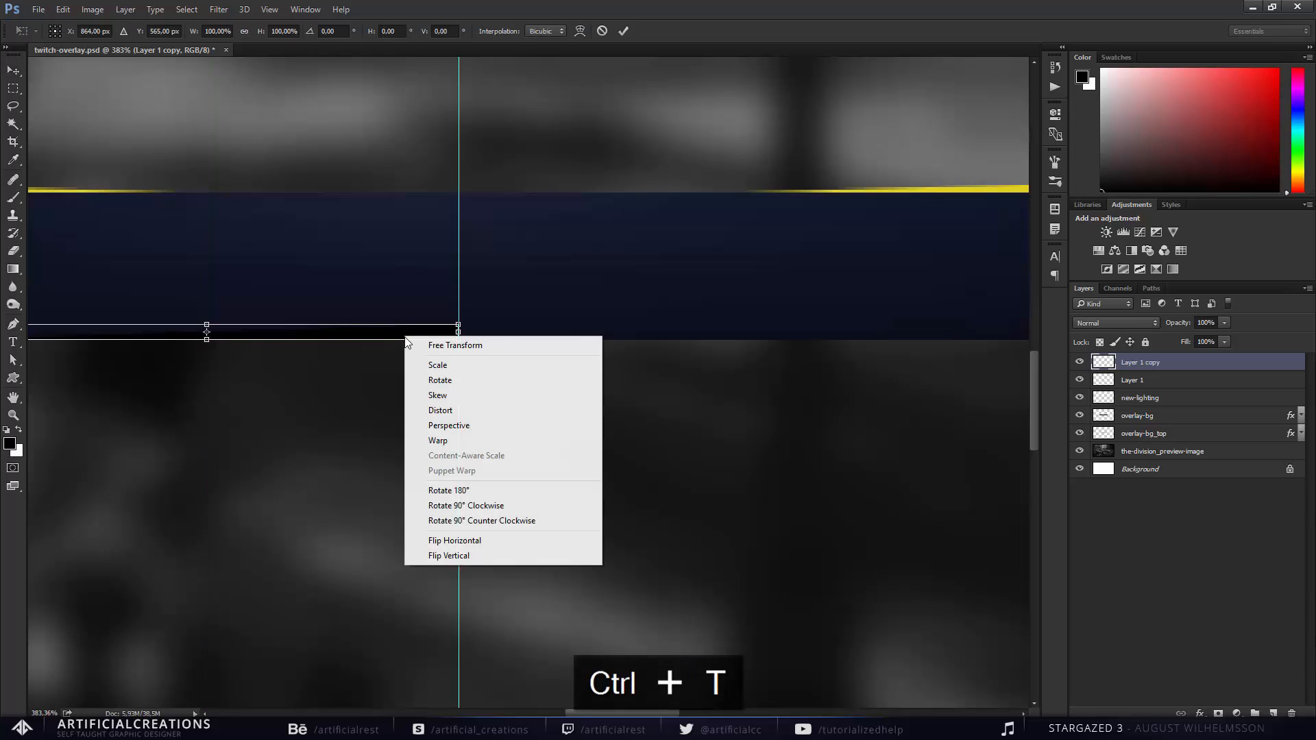
{"action": "left_click", "coordinate": [426, 541]}
{"action": "left_click_drag", "start_coordinate": [137, 332], "coordinate": [633, 352]}
{"action": "key", "text": "Return"}
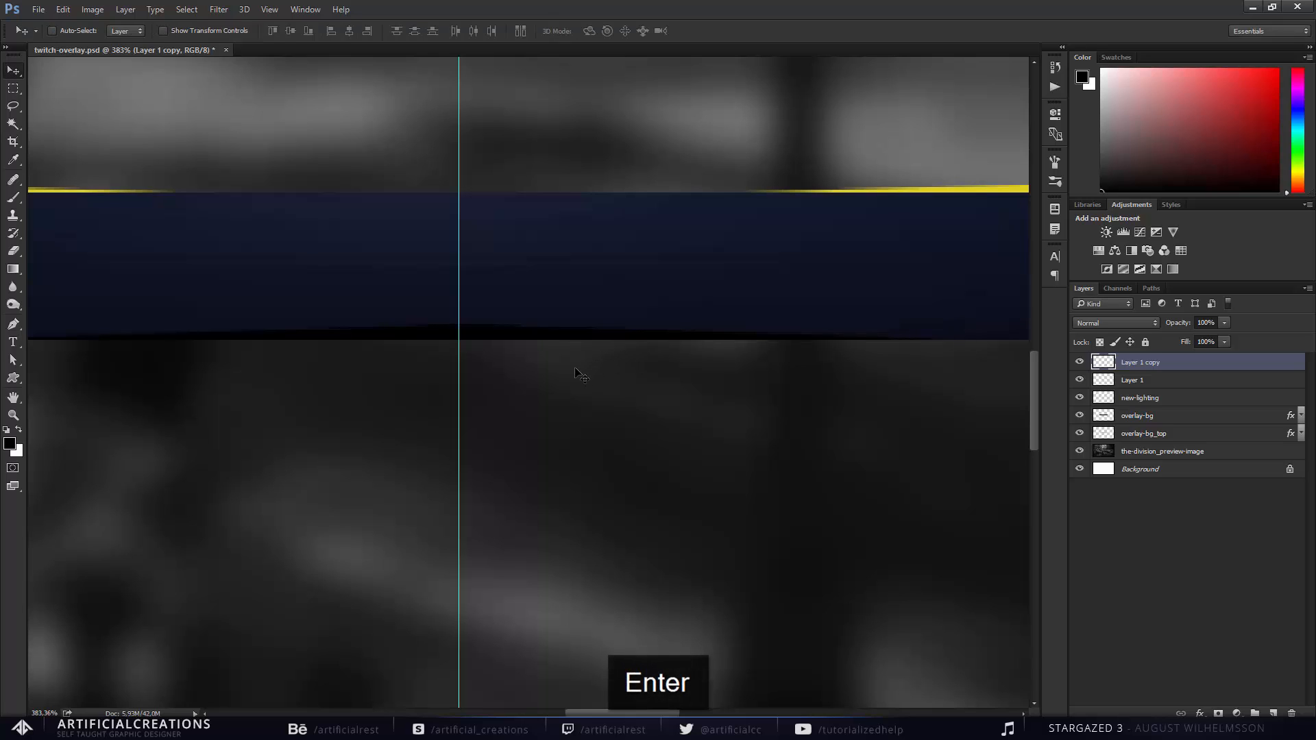
{"action": "key", "text": "ctrl"}
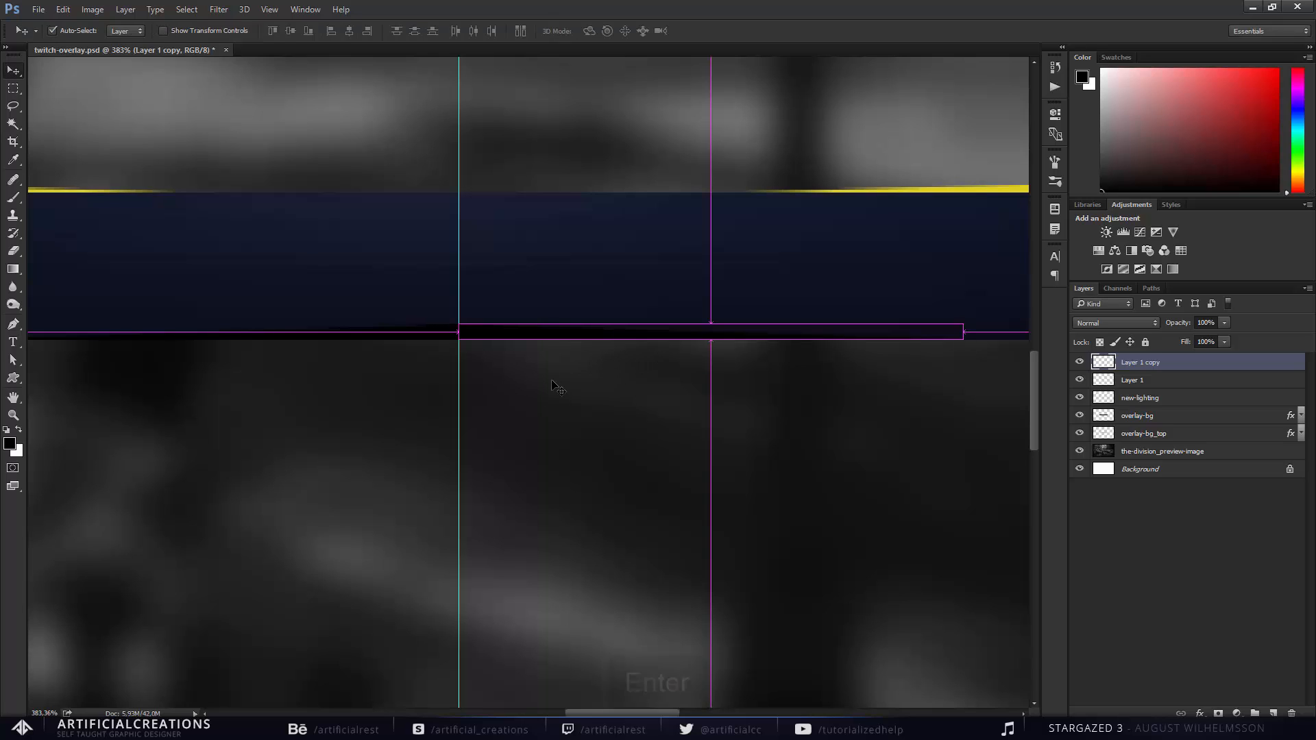
{"action": "key", "text": "ctrl+e"}
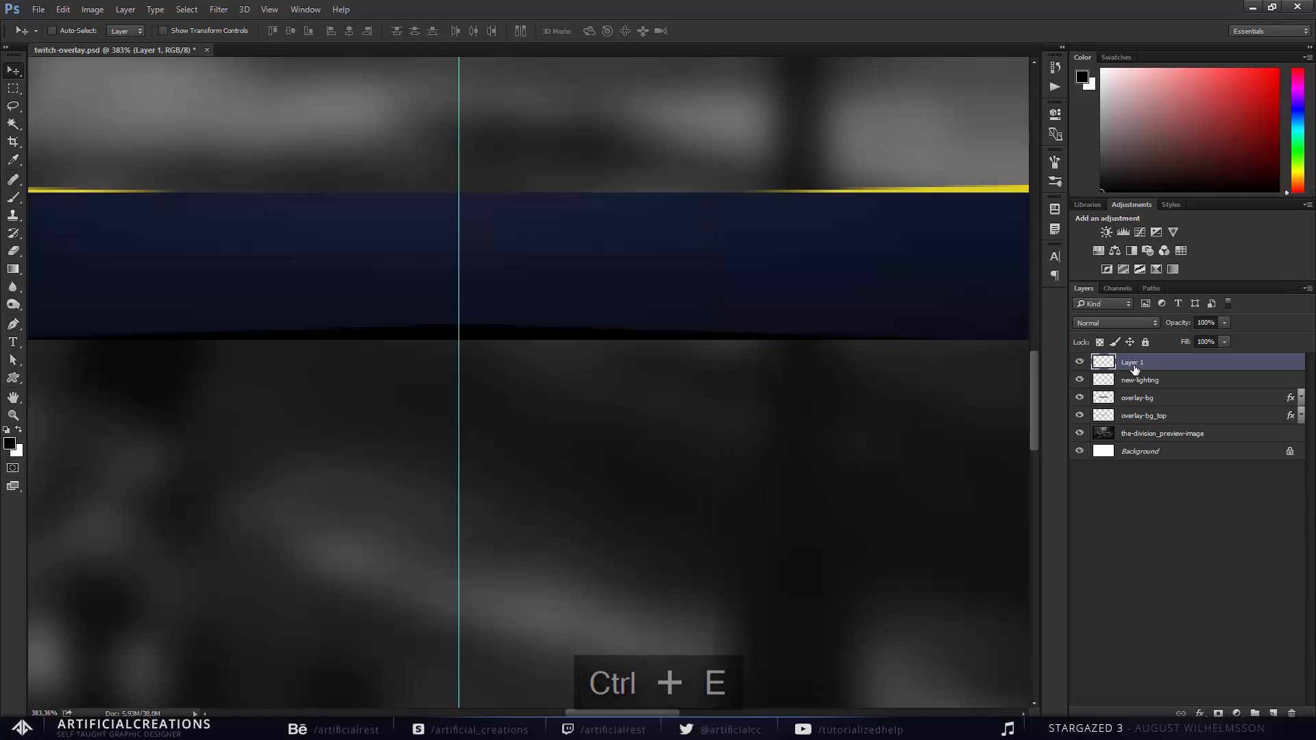
Rename the merged wedge layer overlay-bg_bottom and save the document.
{"action": "double_click", "coordinate": [1143, 415]}
{"action": "key", "text": "ctrl+c"}
{"action": "double_click", "coordinate": [1132, 362]}
{"action": "key", "text": "ctrl+v"}
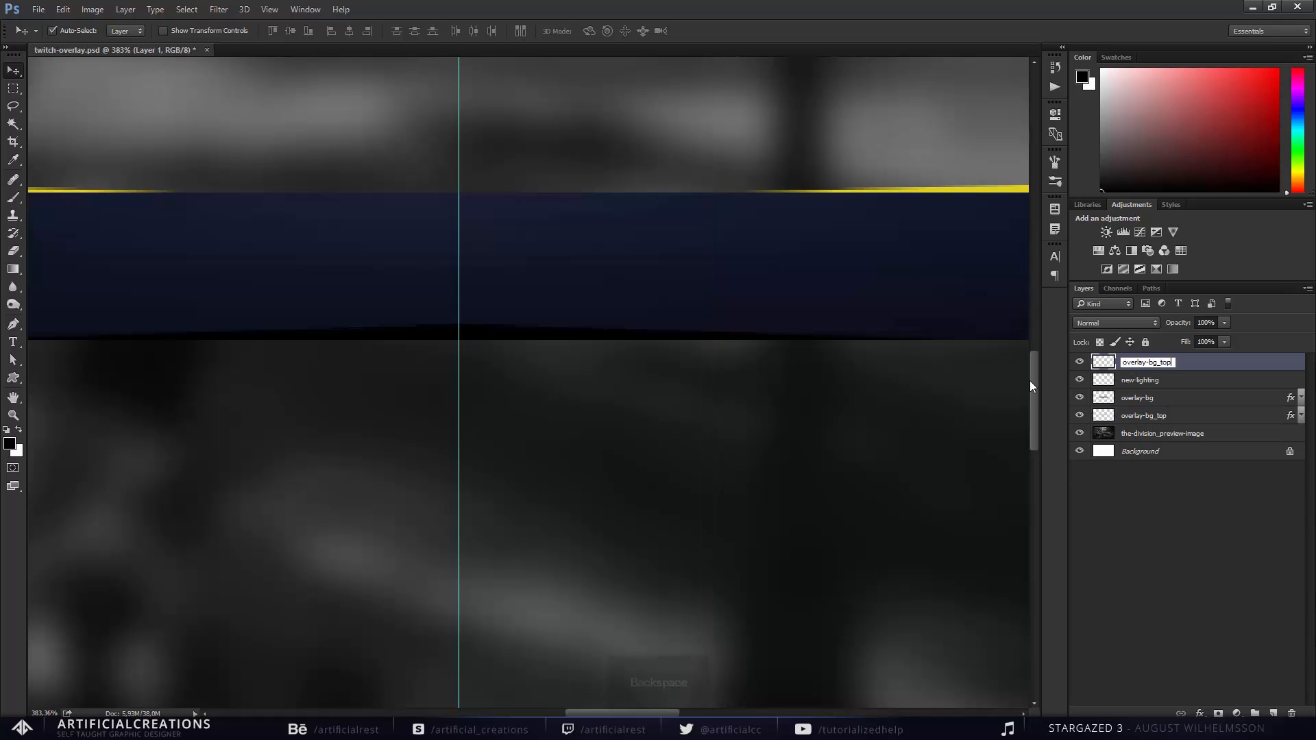
{"action": "key", "text": "BackSpace"}
{"action": "key", "text": "BackSpace"}
{"action": "key", "text": "BackSpace"}
{"action": "type", "text": "bottom"}
{"action": "key", "text": "Return"}
{"action": "key", "text": "ctrl+s"}
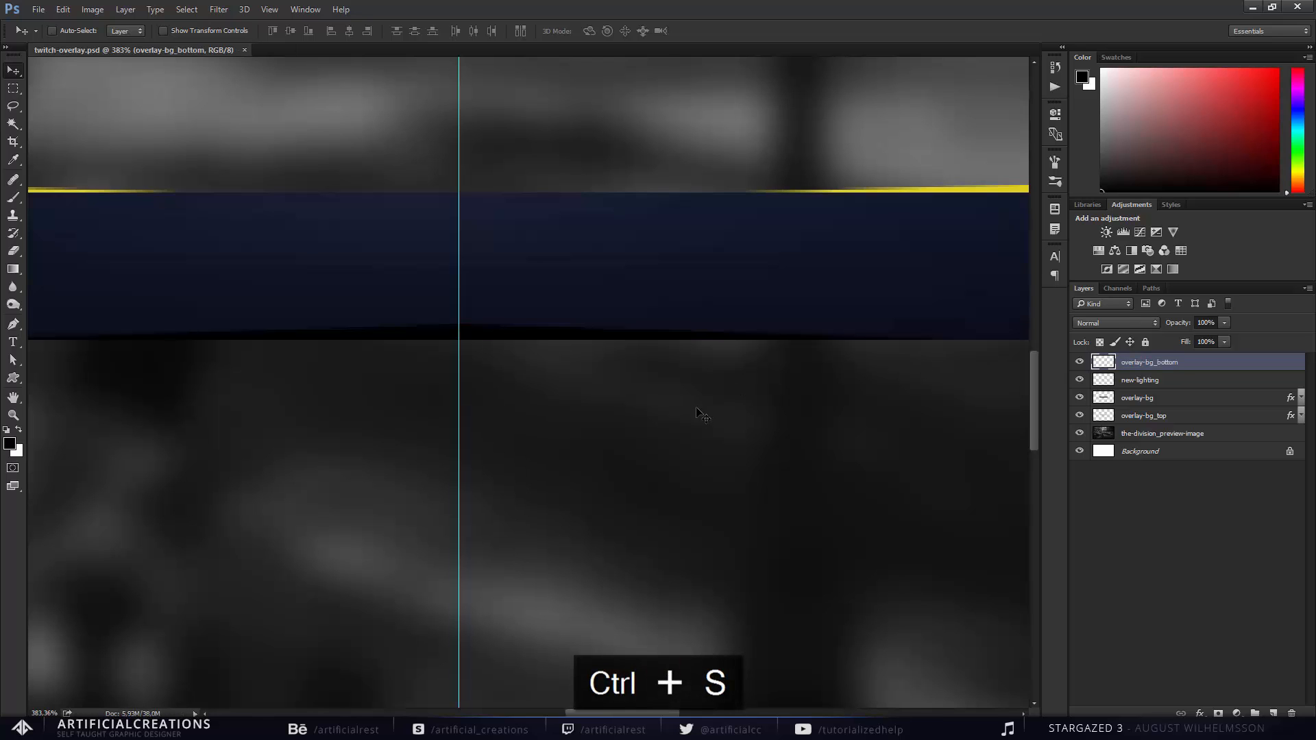
Copy the layer style from overlay-bg_top onto overlay-bg_bottom and collapse the pasted effects list.
{"action": "scroll", "coordinate": [510, 353], "scroll_direction": "down", "scroll_amount": 5}
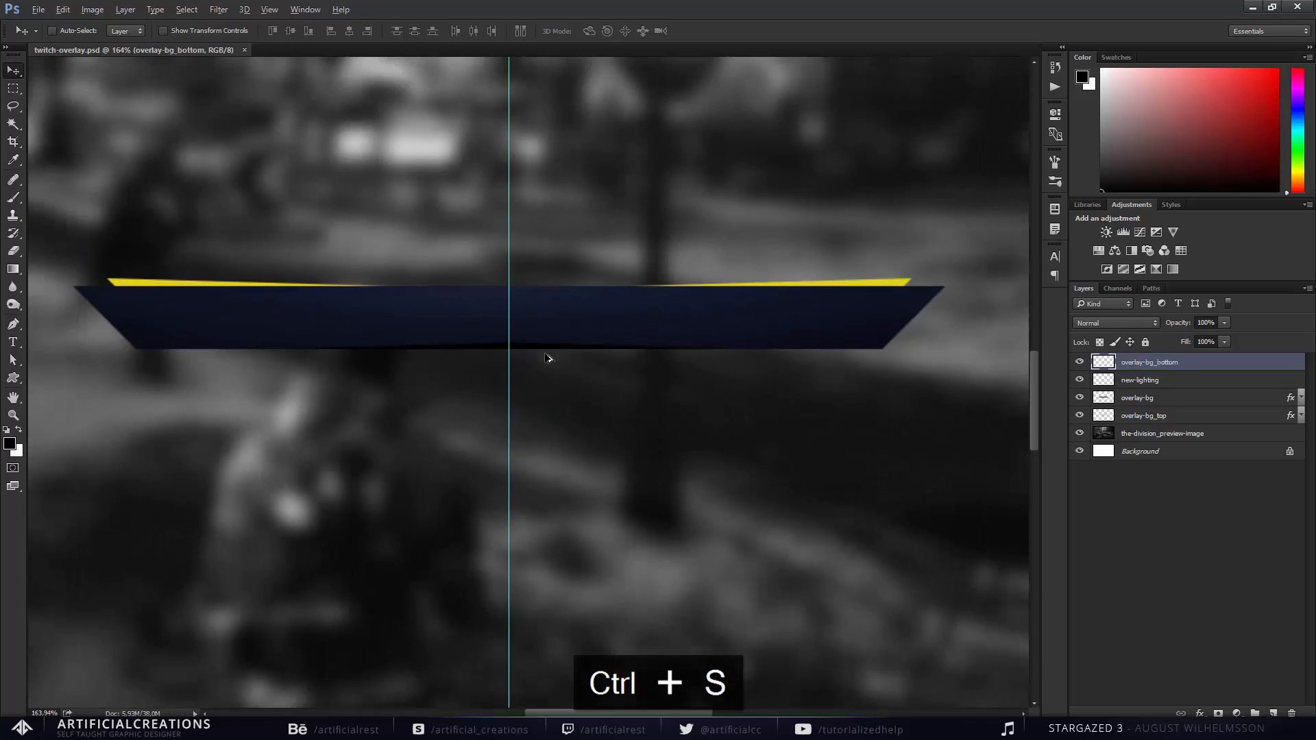
{"action": "scroll", "coordinate": [549, 360], "scroll_direction": "up", "scroll_amount": 5}
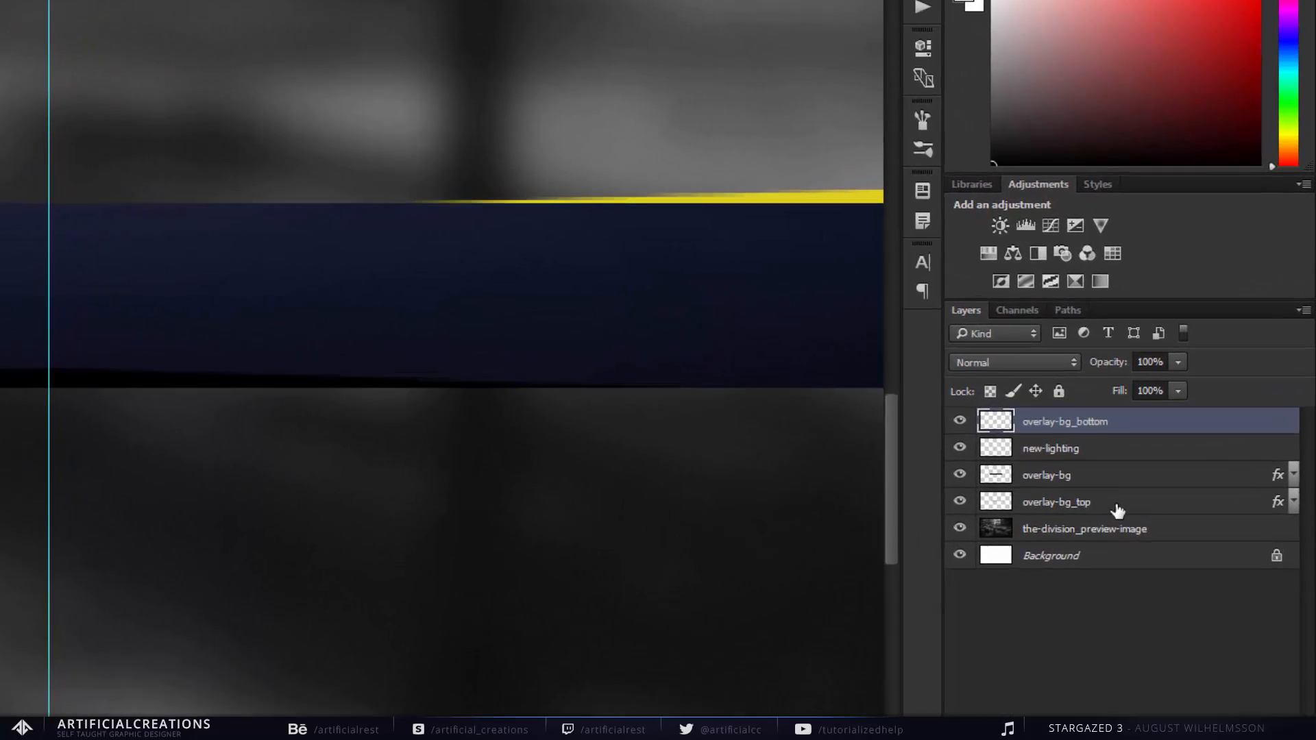
{"action": "right_click", "coordinate": [1189, 418]}
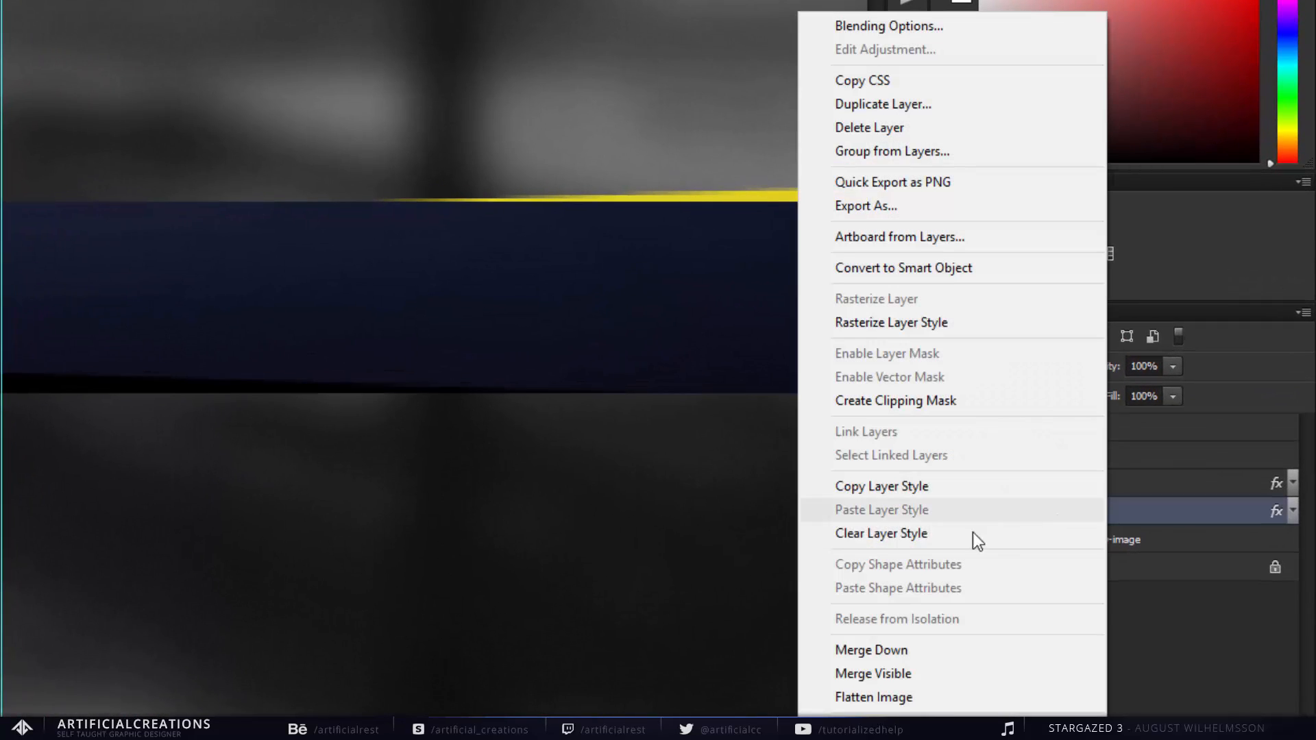
{"action": "left_click", "coordinate": [877, 489]}
{"action": "left_click", "coordinate": [980, 427]}
{"action": "left_click", "coordinate": [946, 428]}
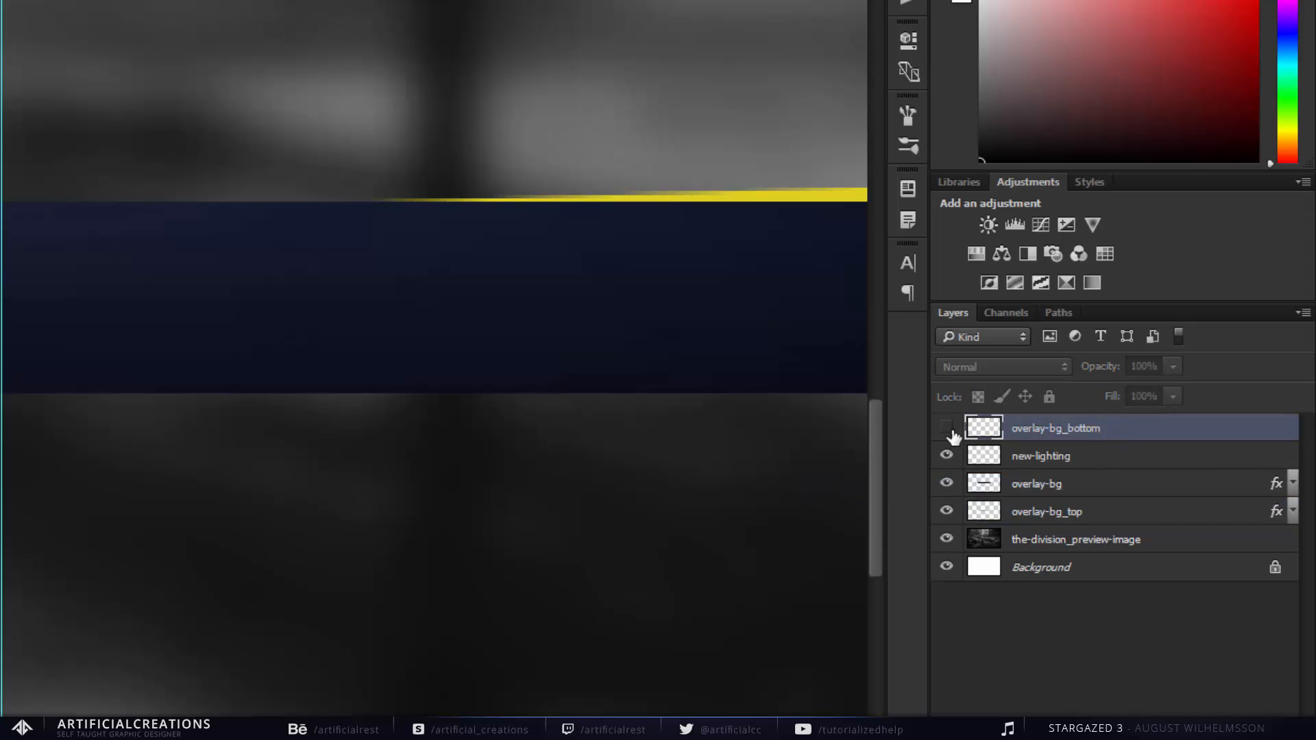
{"action": "left_click", "coordinate": [947, 429]}
{"action": "right_click", "coordinate": [1134, 427]}
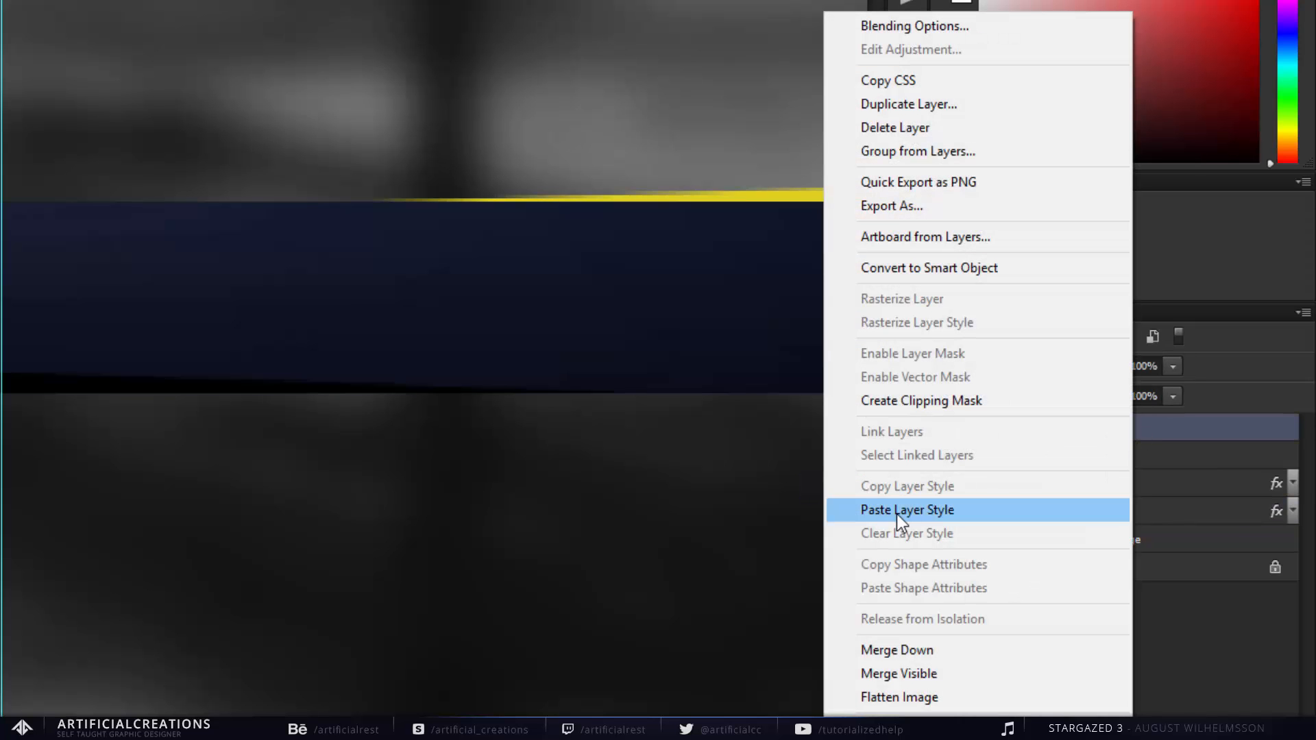
{"action": "left_click", "coordinate": [897, 510]}
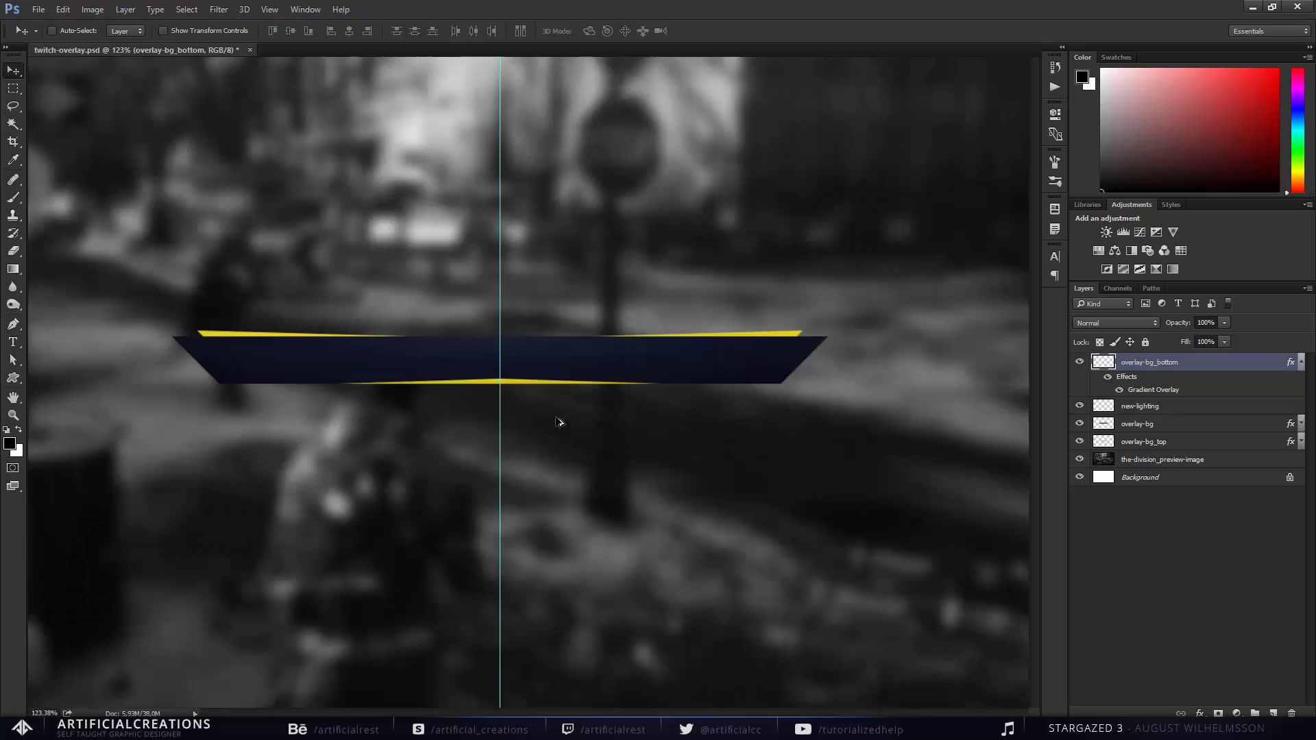
{"action": "scroll", "coordinate": [514, 409], "scroll_direction": "up", "scroll_amount": 5}
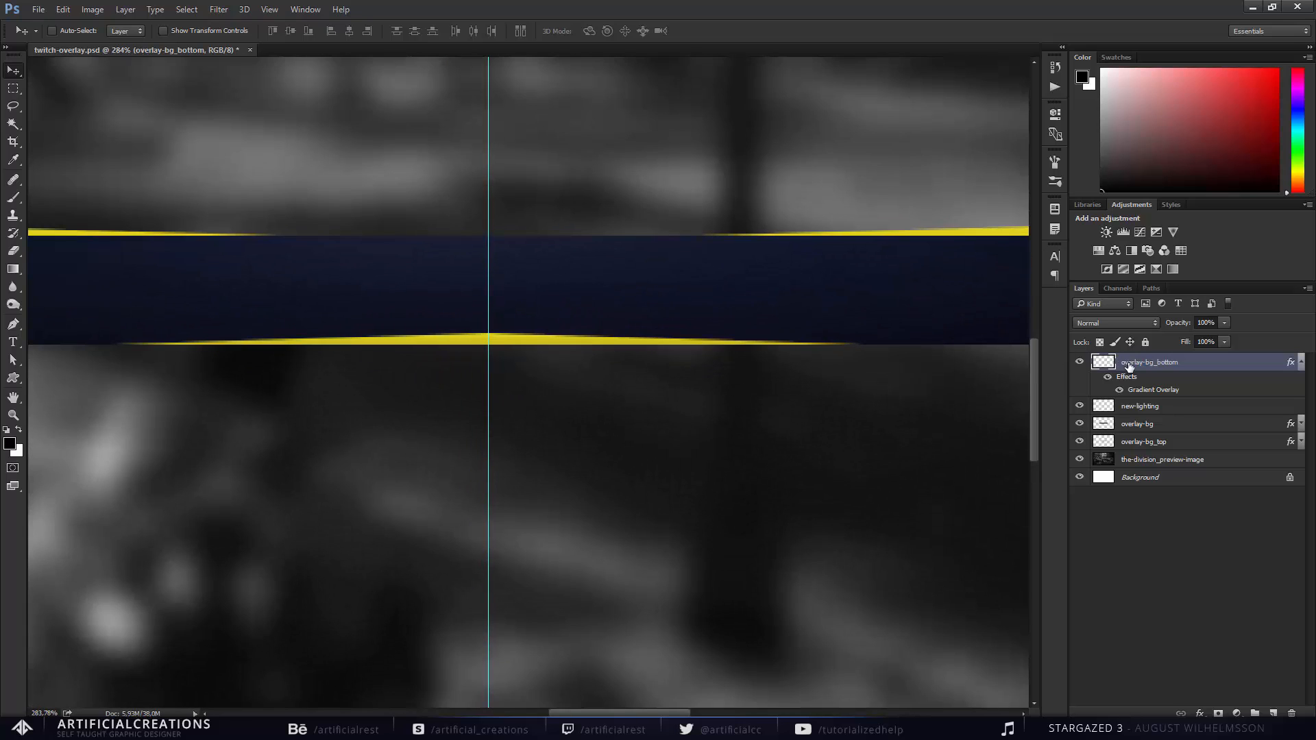
{"action": "left_click", "coordinate": [1301, 363]}
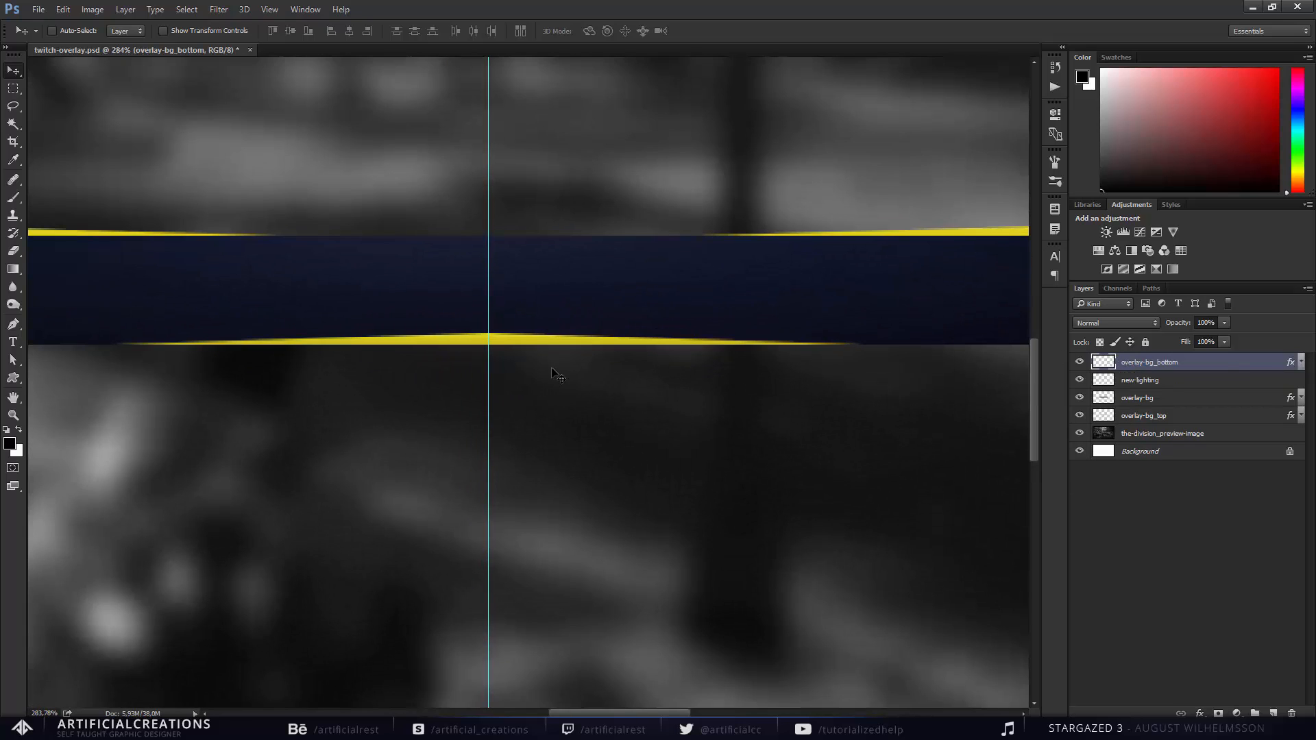
Stretch the yellow bottom wedge horizontally with Free Transform, keeping it symmetrical about the centre guide.
{"action": "scroll", "coordinate": [581, 374], "scroll_direction": "down", "scroll_amount": 3}
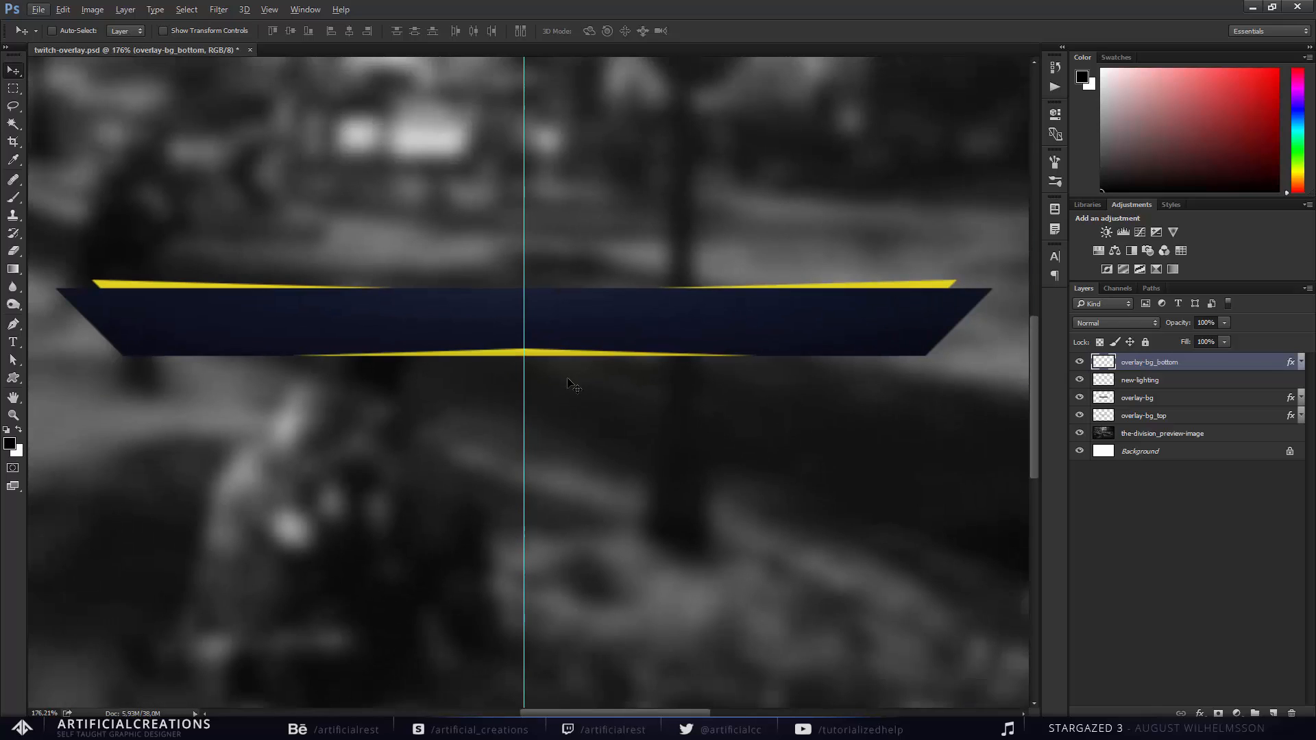
{"action": "key", "text": "ctrl"}
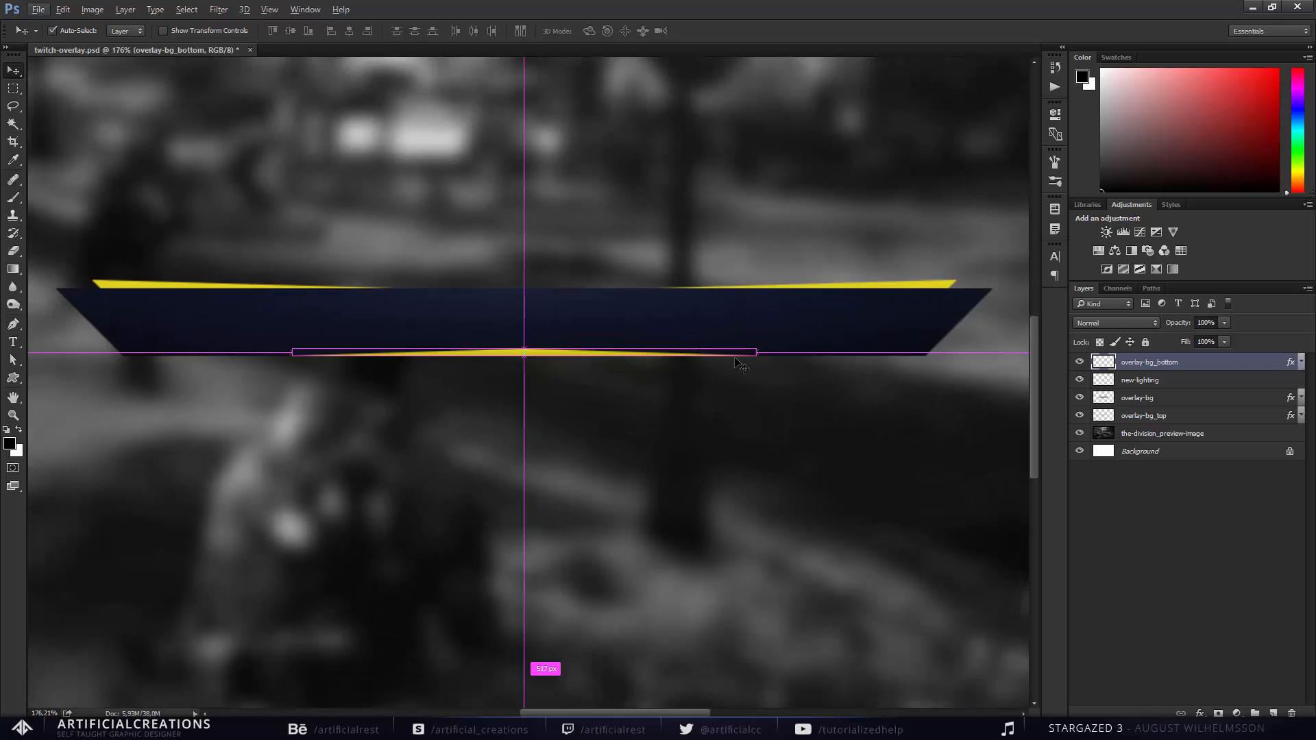
{"action": "key", "text": "ctrl+t"}
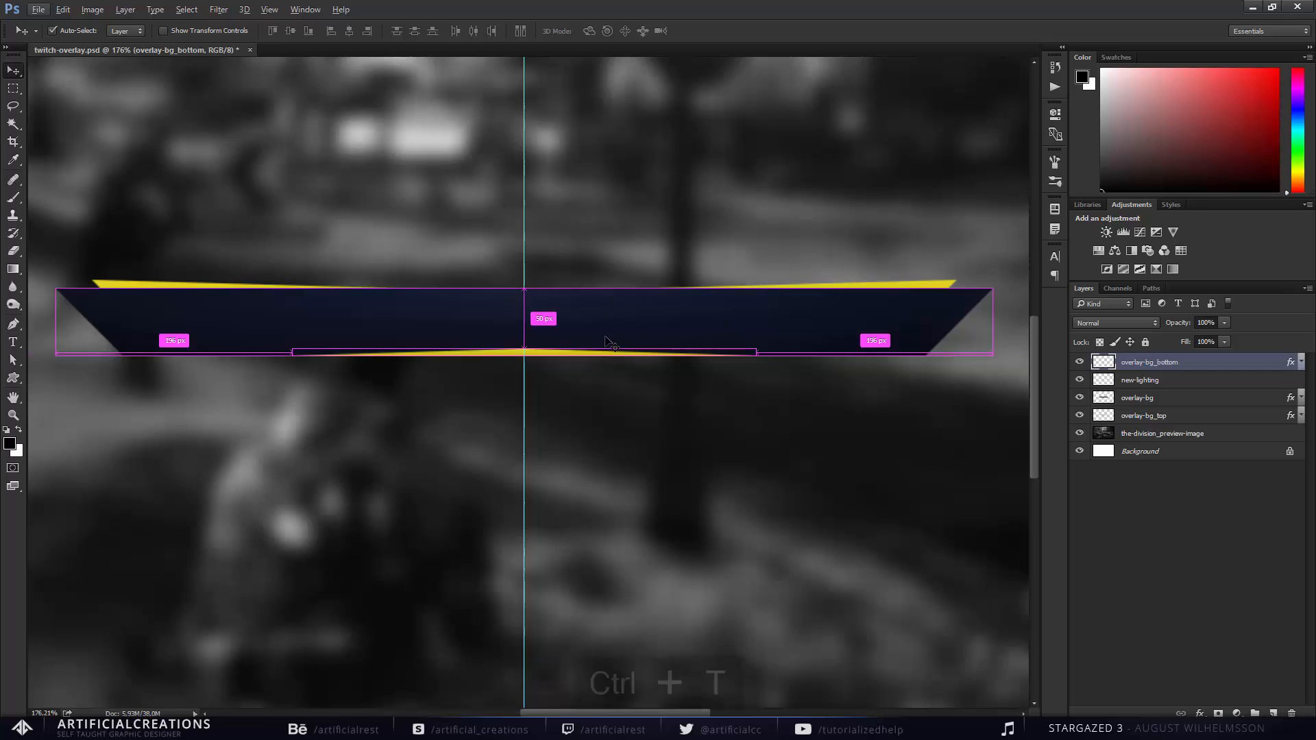
{"action": "key", "text": "Return"}
{"action": "key", "text": "ctrl+t"}
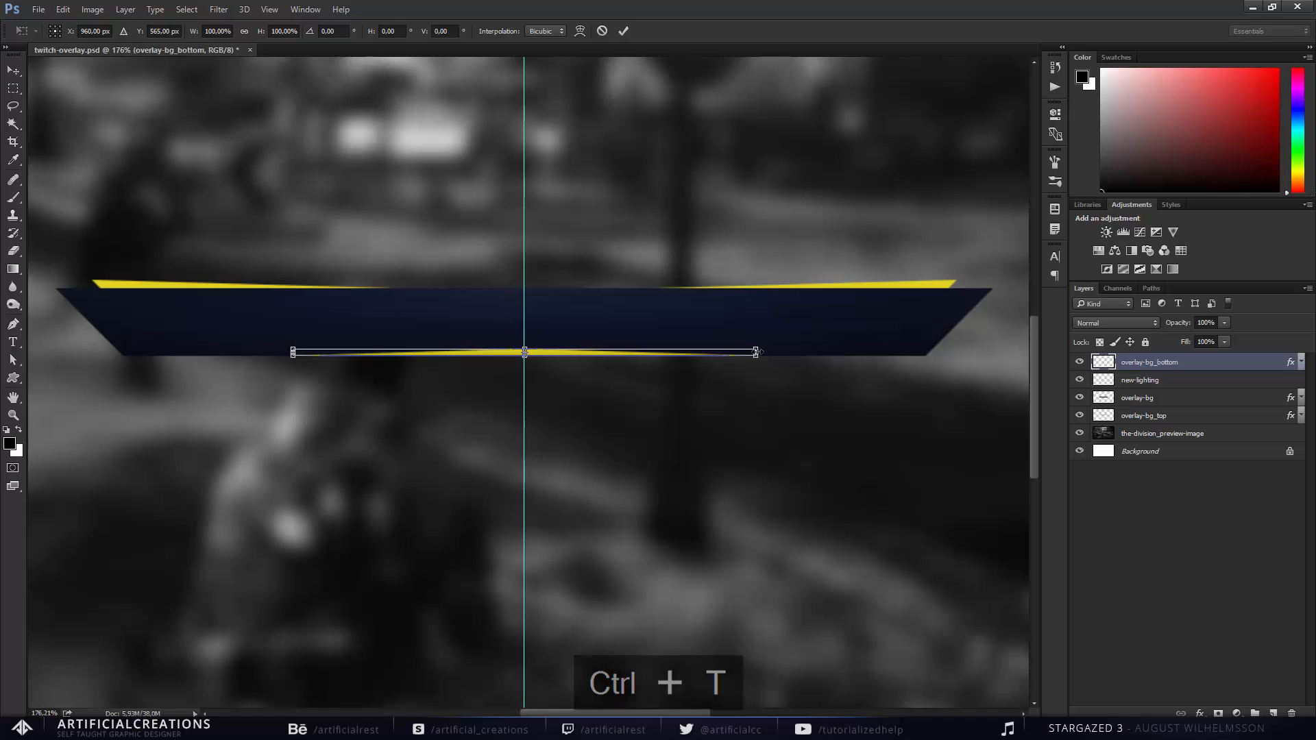
{"action": "left_click_drag", "start_coordinate": [759, 352], "coordinate": [827, 348]}
{"action": "key", "text": "Return"}
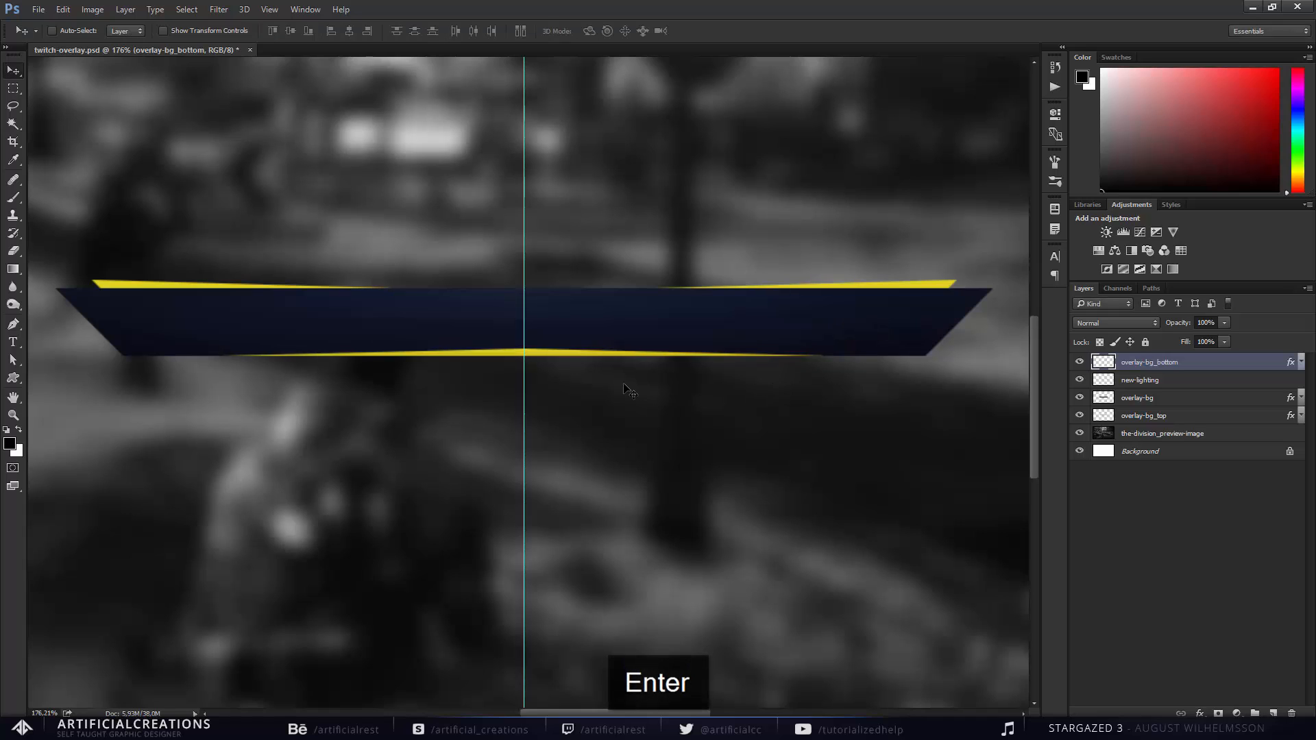
Nudge the yellow wedge down so it slightly overhangs the banner's bottom edge.
{"action": "key", "text": "Down"}
{"action": "key", "text": "Down"}
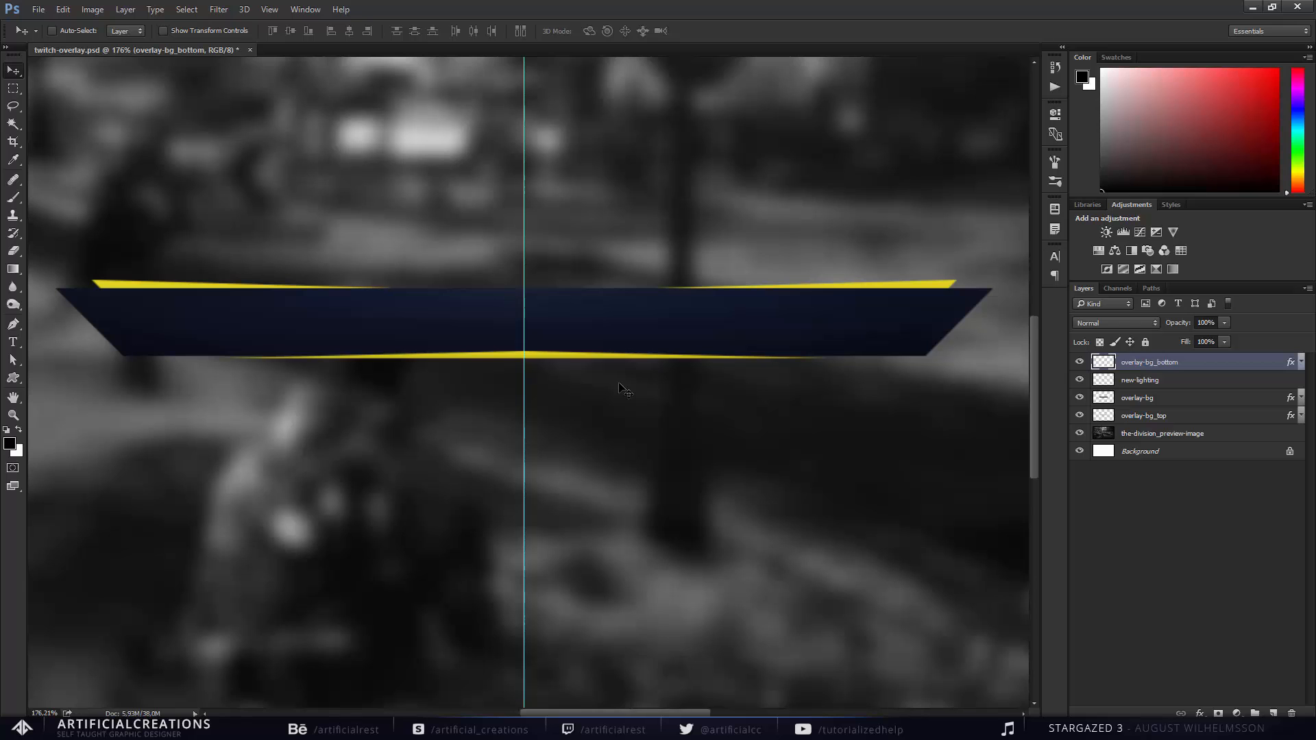
{"action": "key", "text": "Up"}
{"action": "key", "text": "Up"}
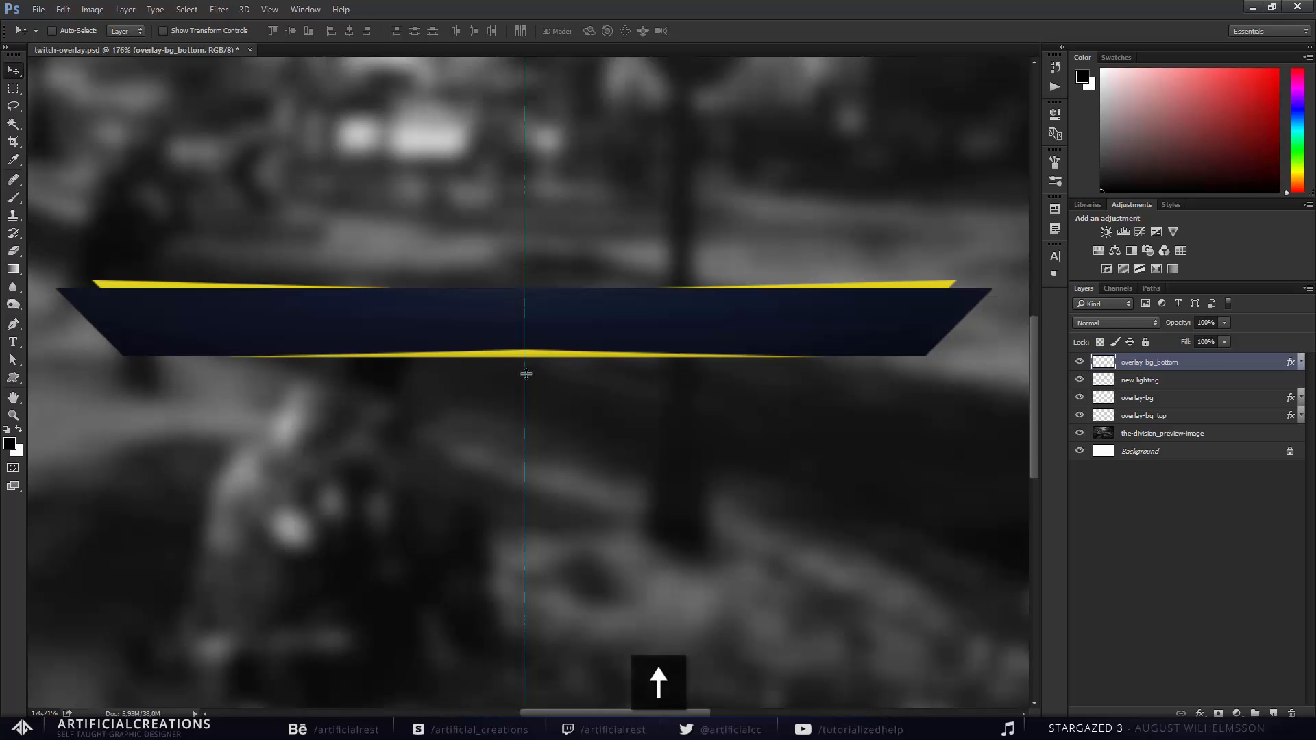
{"action": "scroll", "coordinate": [526, 374], "scroll_direction": "up", "scroll_amount": 2}
{"action": "scroll", "coordinate": [122, 368], "scroll_direction": "up", "scroll_amount": 3}
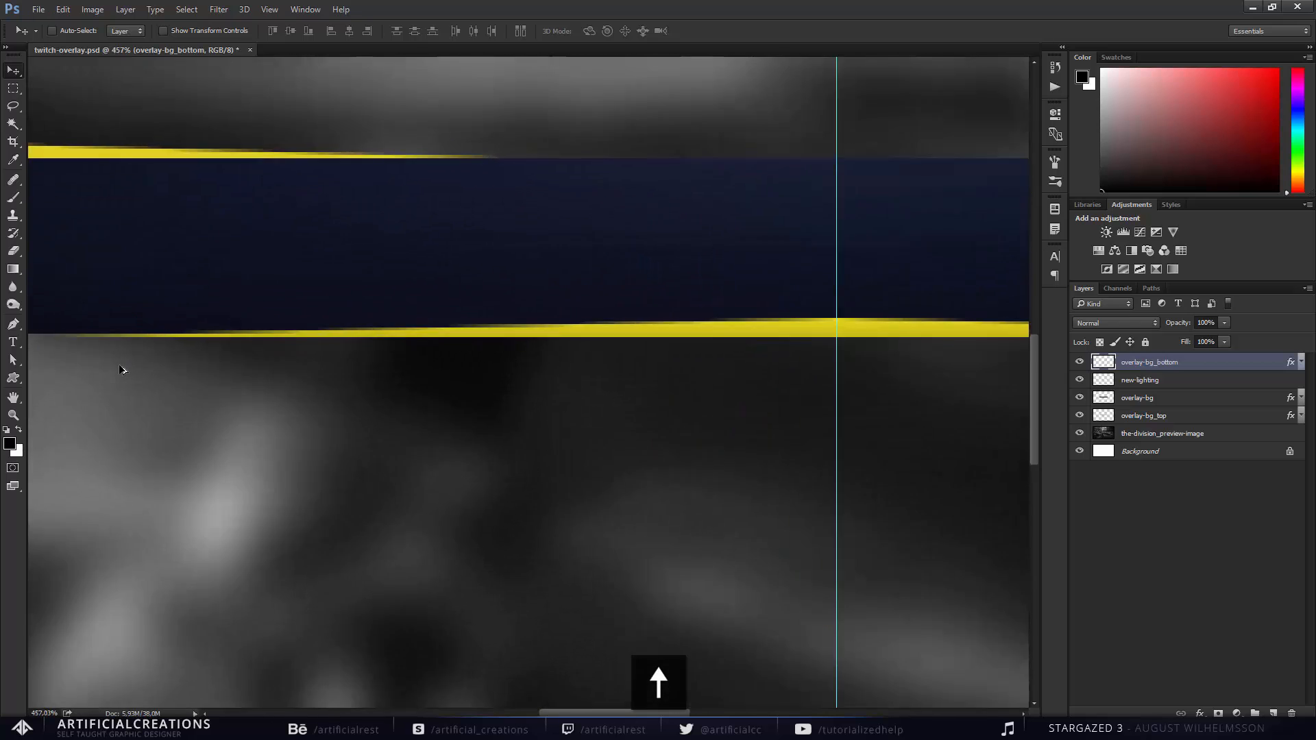
{"action": "scroll", "coordinate": [122, 368], "scroll_direction": "up", "scroll_amount": 1}
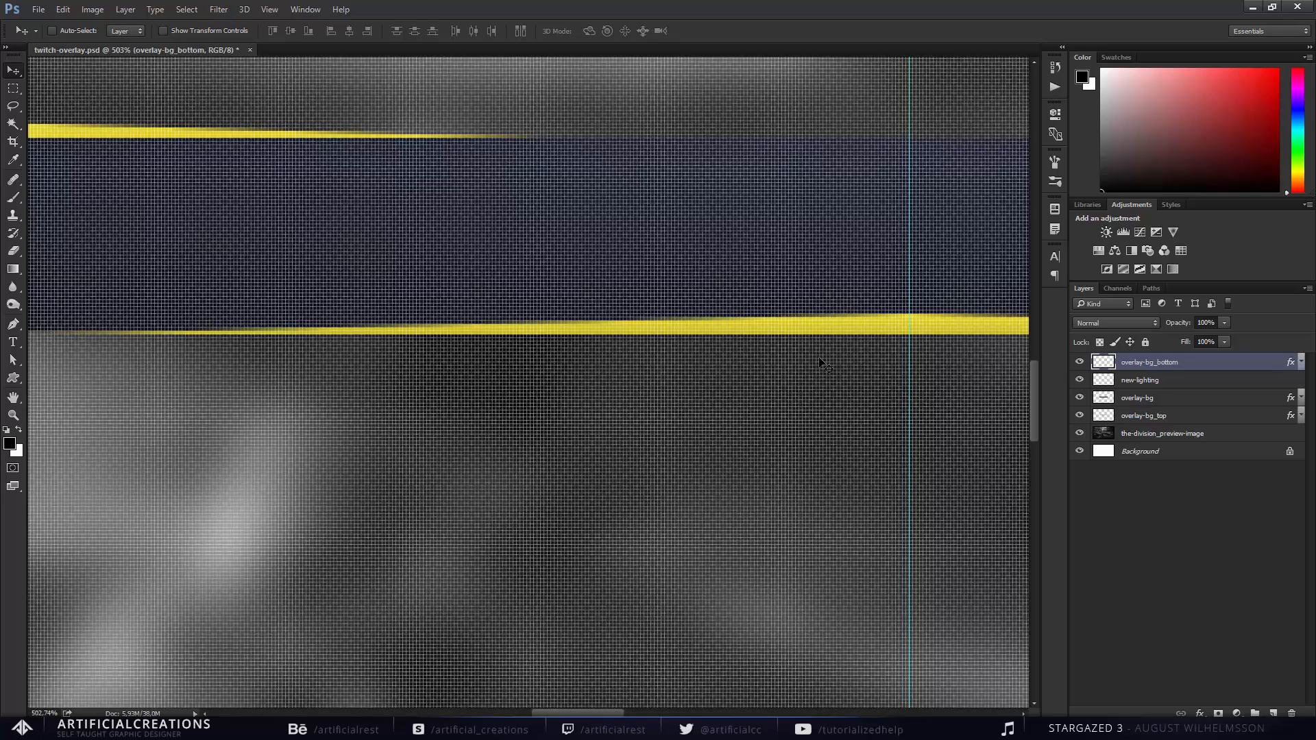
{"action": "scroll", "coordinate": [806, 373], "scroll_direction": "down", "scroll_amount": 3}
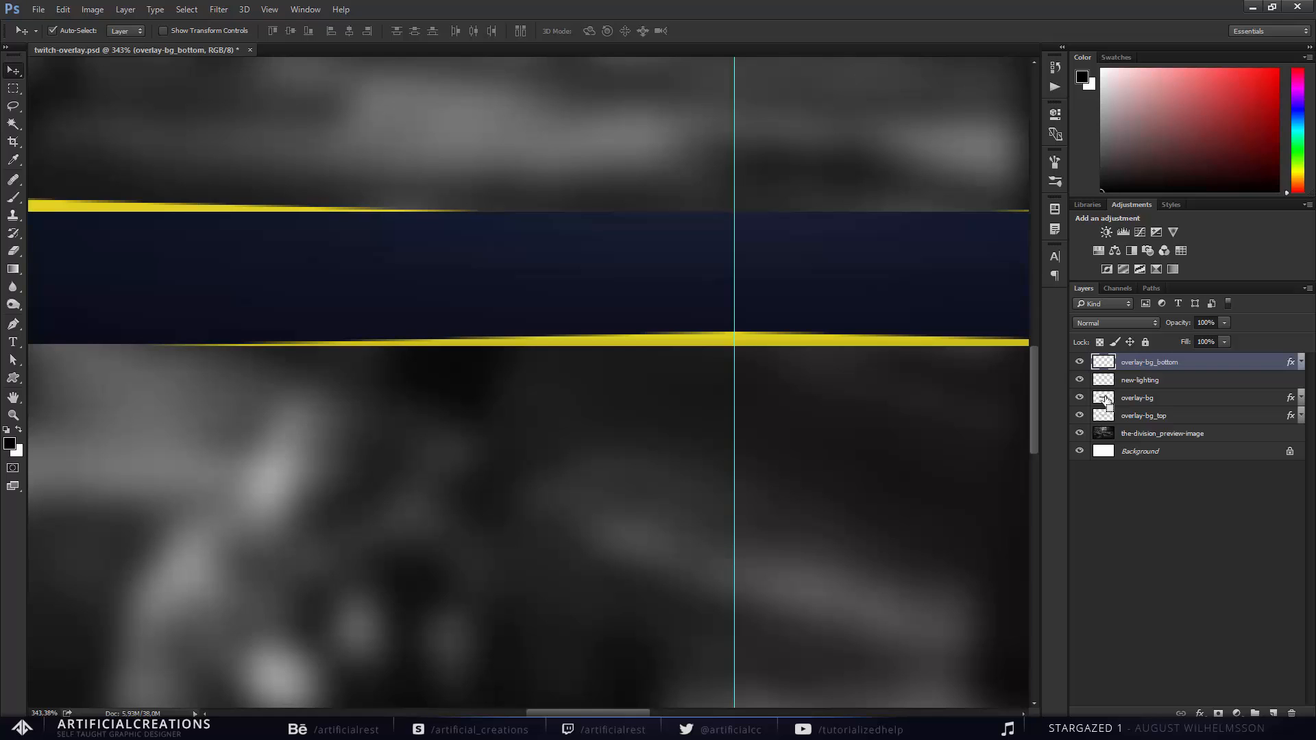
Trim the yellow wedge to the banner by deleting everything outside the overlay-bg outline from overlay-bg_bottom, and deselect.
{"action": "left_click", "coordinate": [1104, 398], "text": "ctrl"}
{"action": "scroll", "coordinate": [774, 439], "scroll_direction": "right", "scroll_amount": 2}
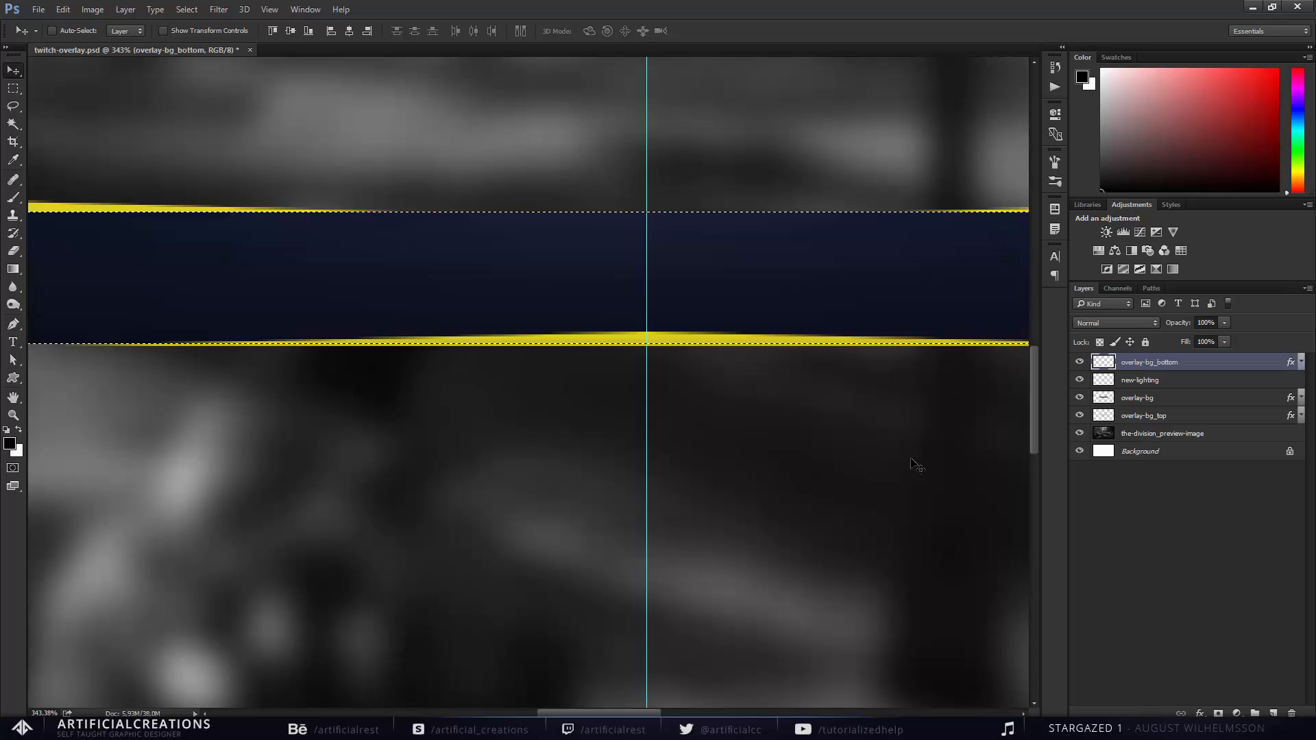
{"action": "key", "text": "ctrl+shift+i"}
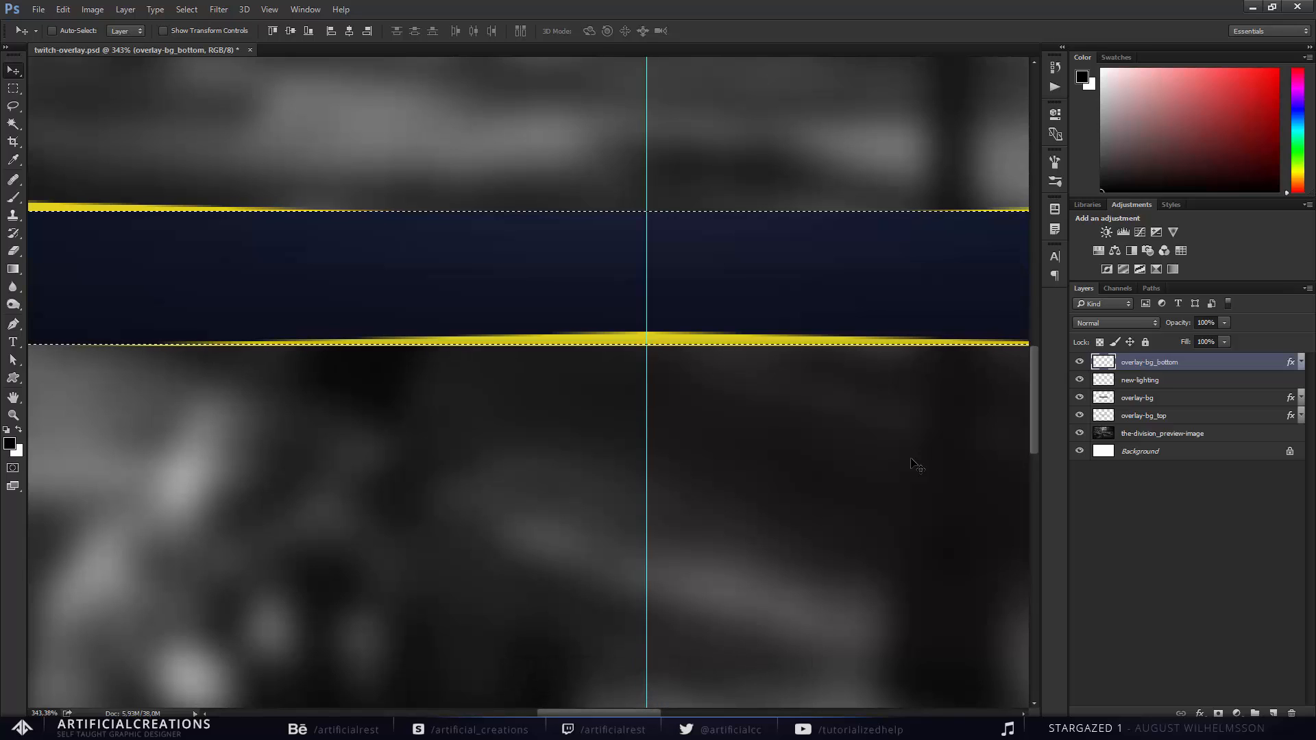
{"action": "key", "text": "Delete"}
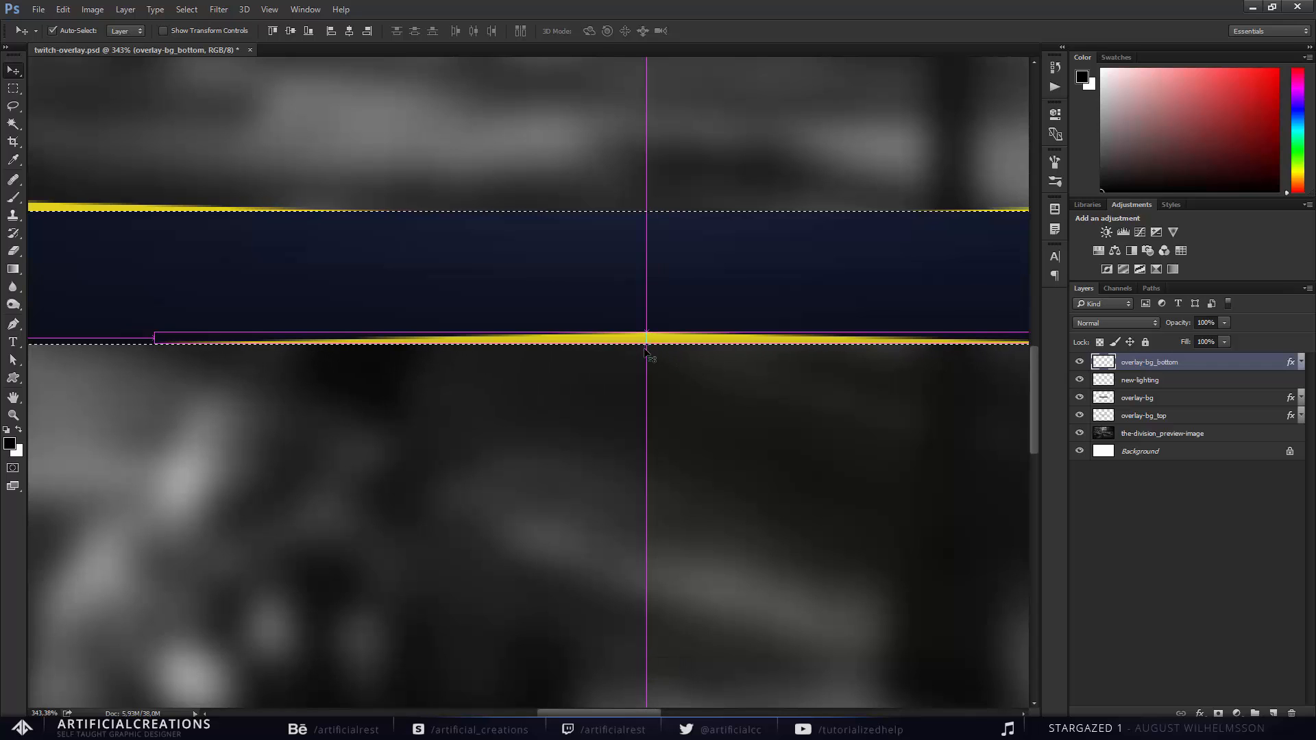
{"action": "key", "text": "ctrl+d"}
{"action": "scroll", "coordinate": [699, 404], "scroll_direction": "down", "scroll_amount": 3}
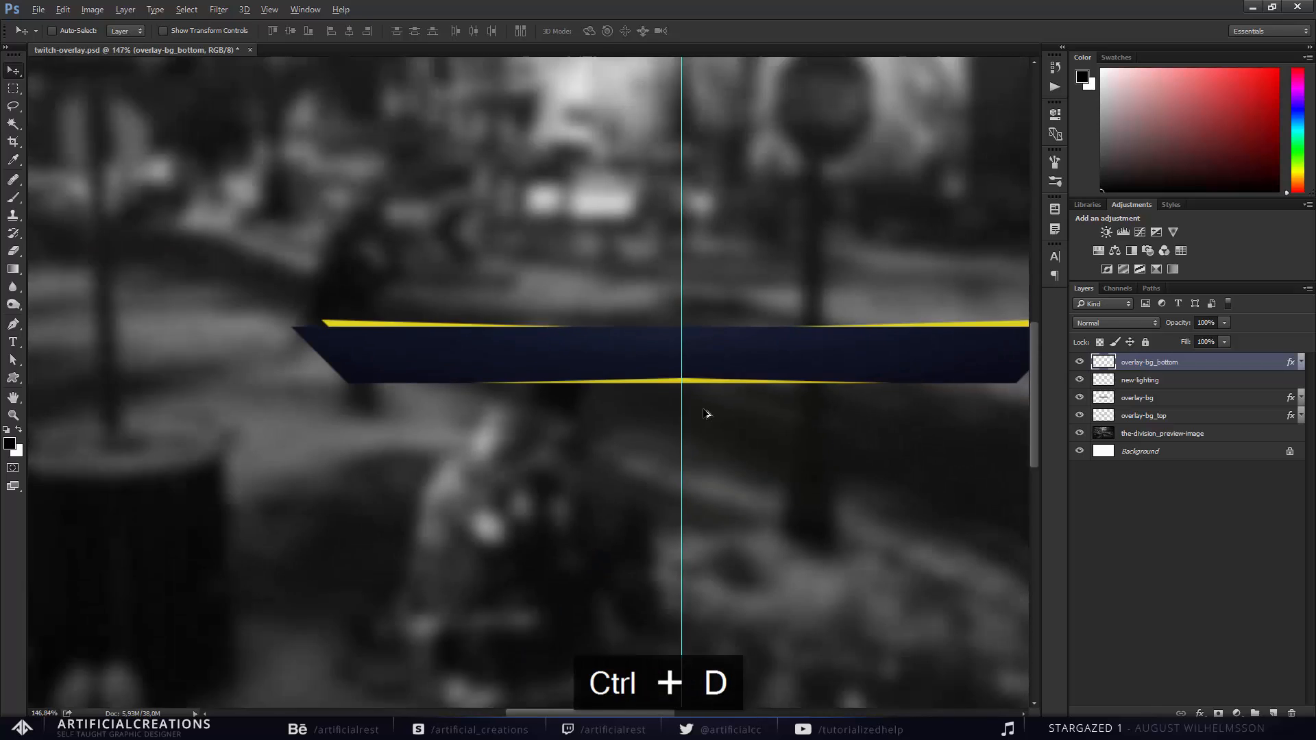
{"action": "scroll", "coordinate": [669, 431], "scroll_direction": "up", "scroll_amount": 1}
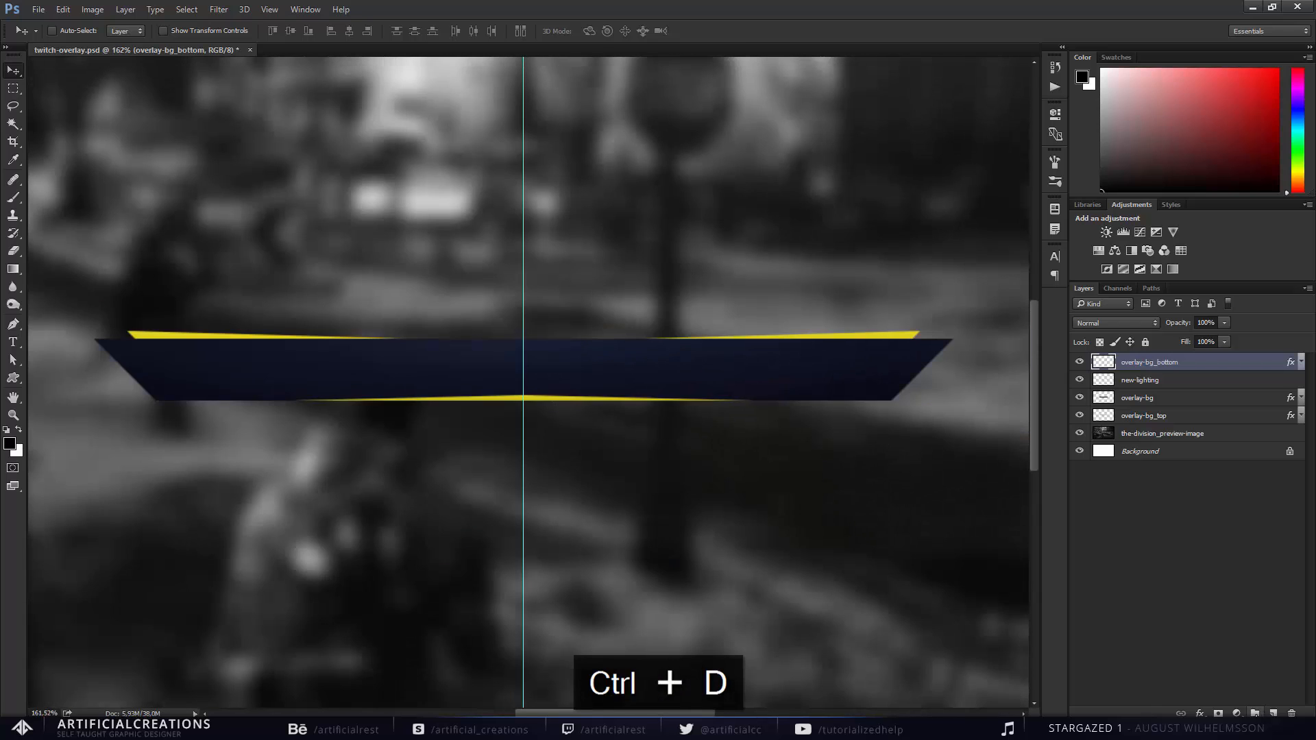
{"action": "left_click", "coordinate": [1254, 713]}
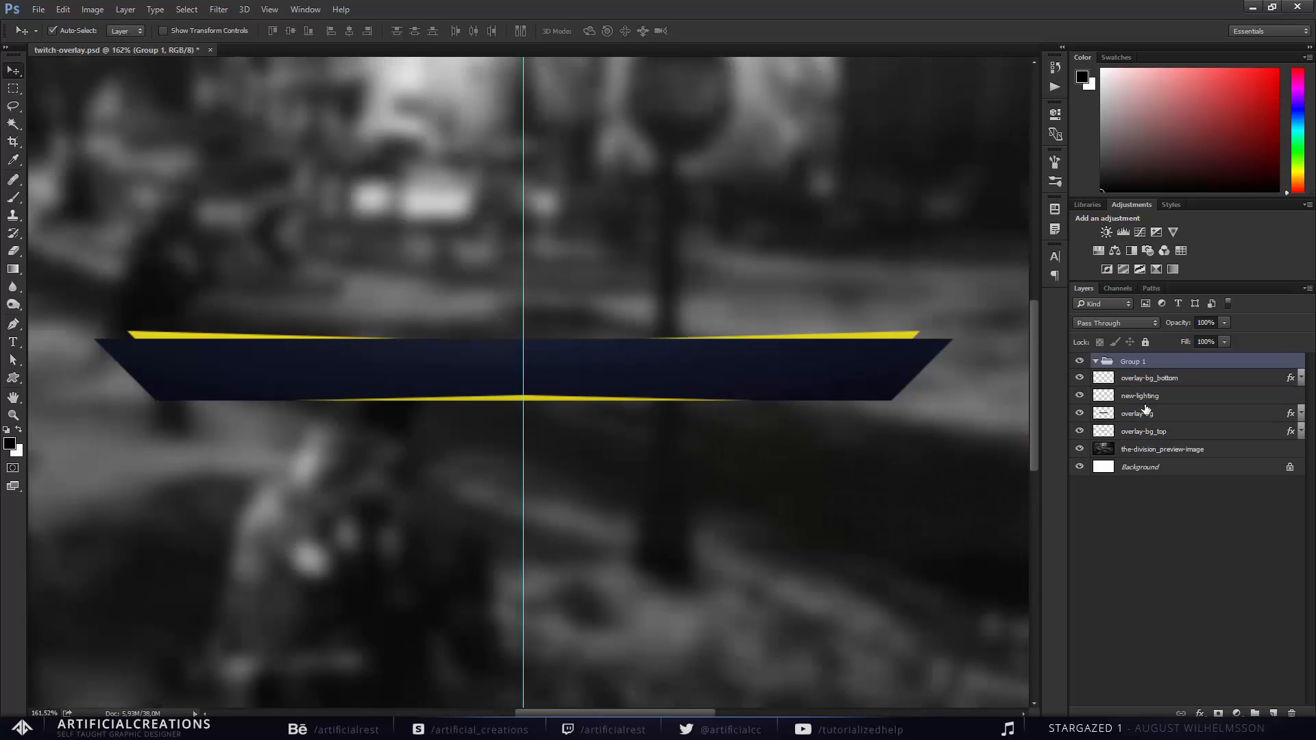
{"action": "key", "text": "ctrl+z"}
{"action": "key", "text": "ctrl+z"}
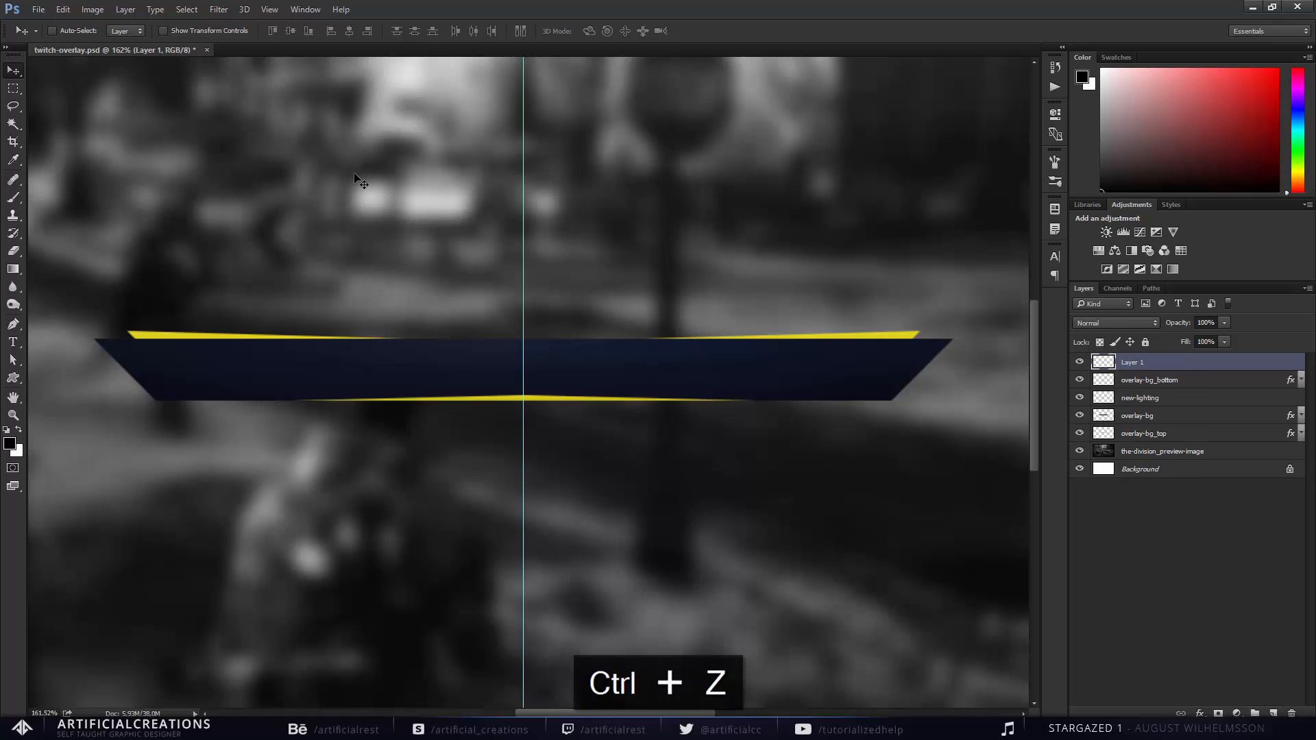
Start a point text layer just above the banner and set its font to Open Sans Regular.
{"action": "key", "text": "t"}
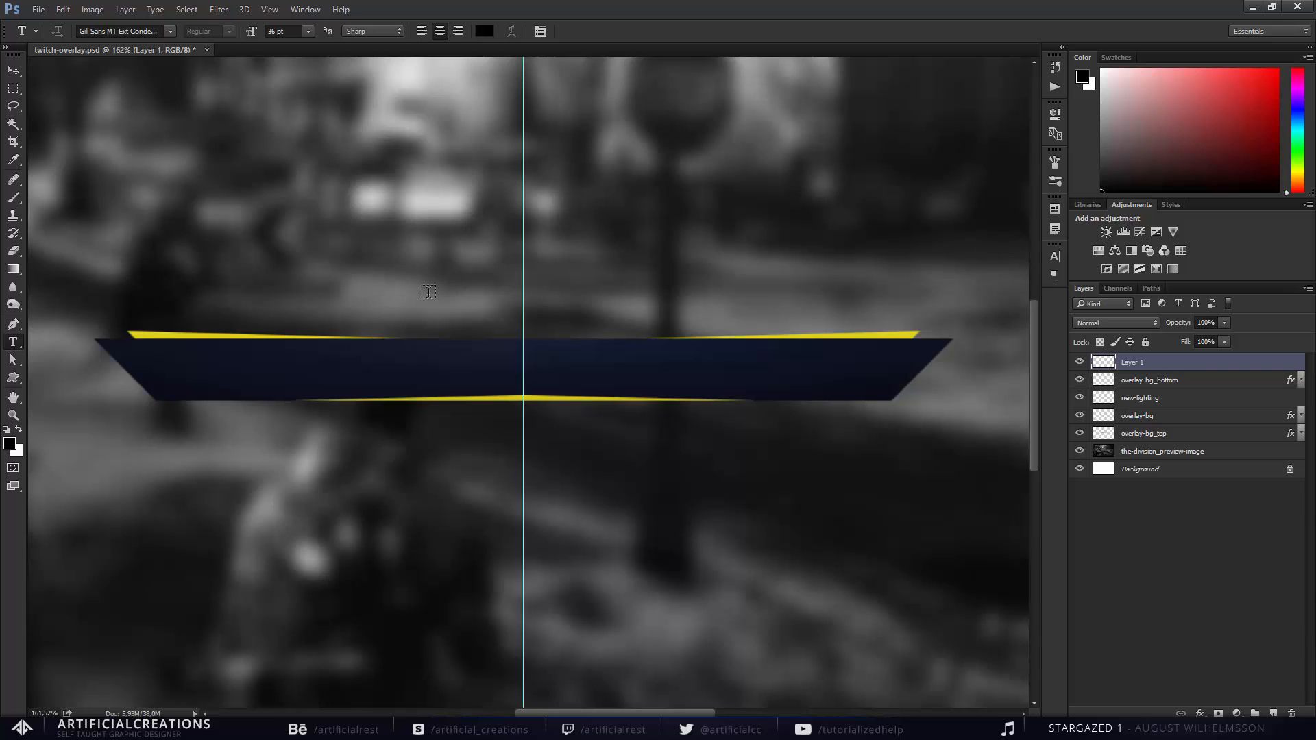
{"action": "left_click", "coordinate": [393, 309]}
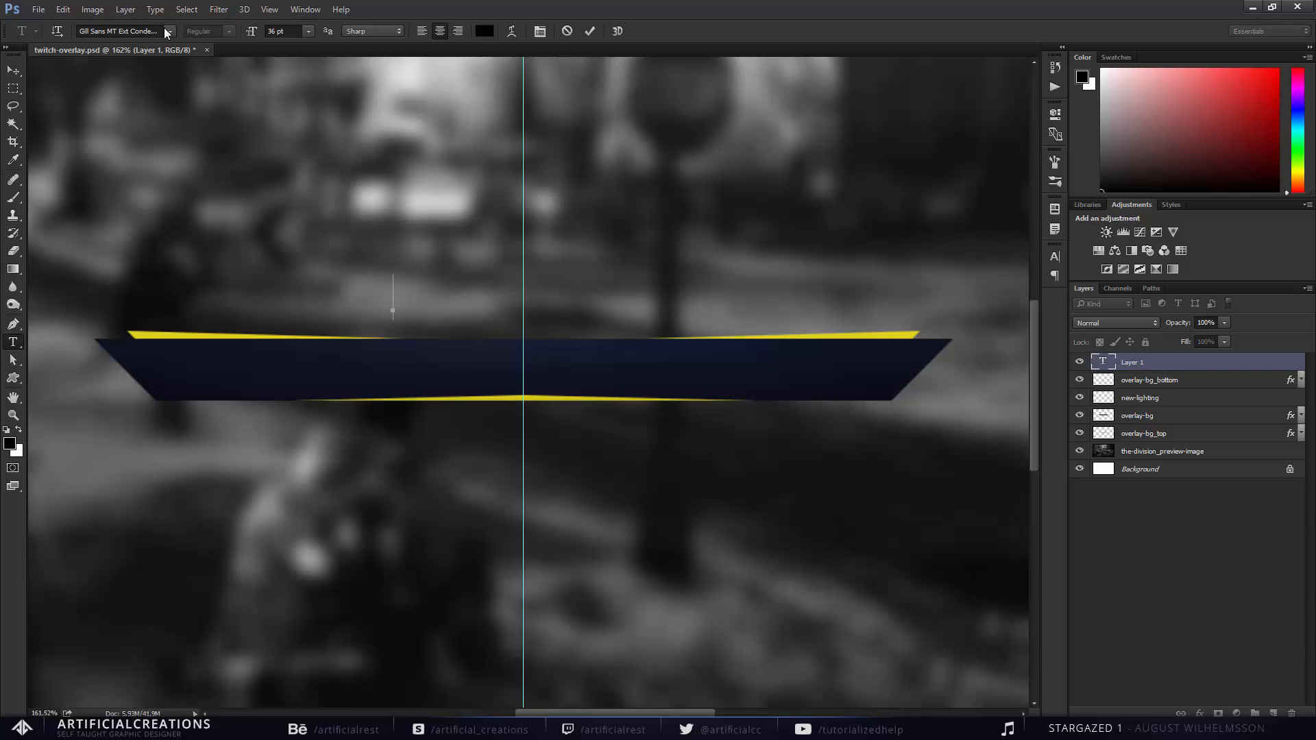
{"action": "left_click", "coordinate": [116, 31]}
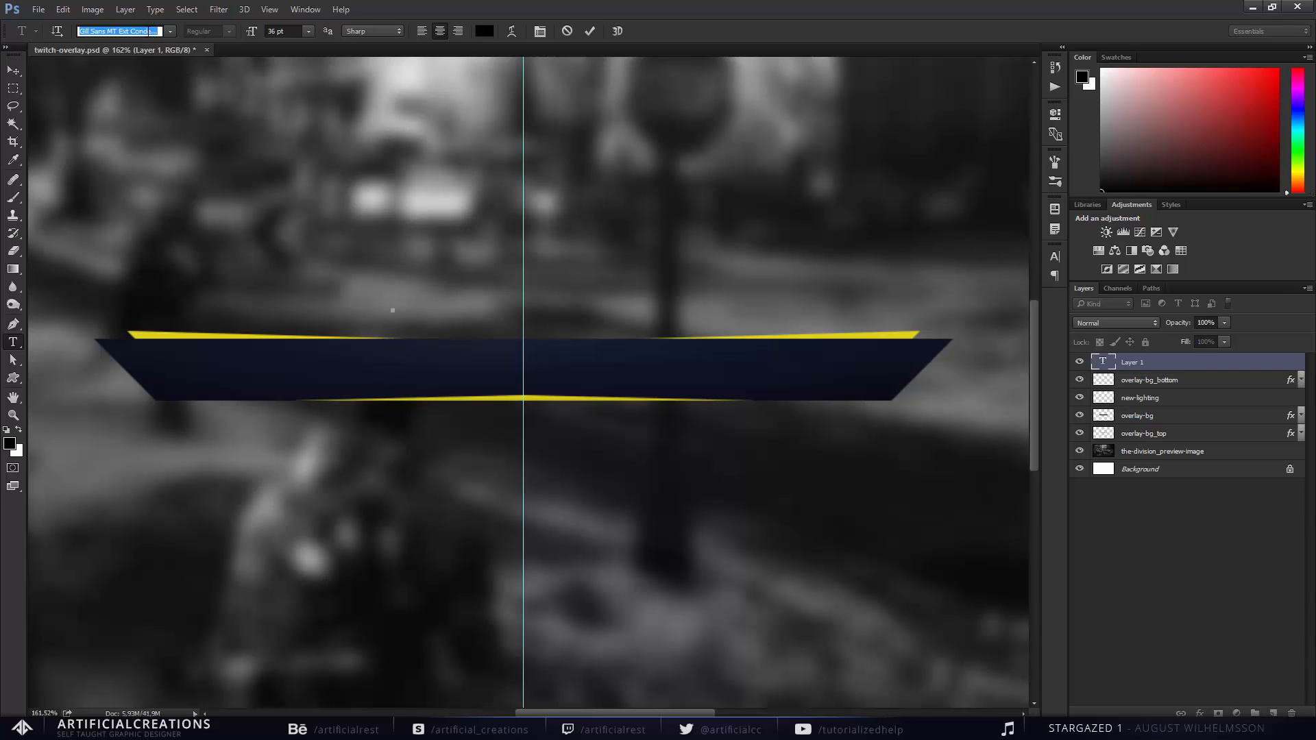
{"action": "type", "text": "open"}
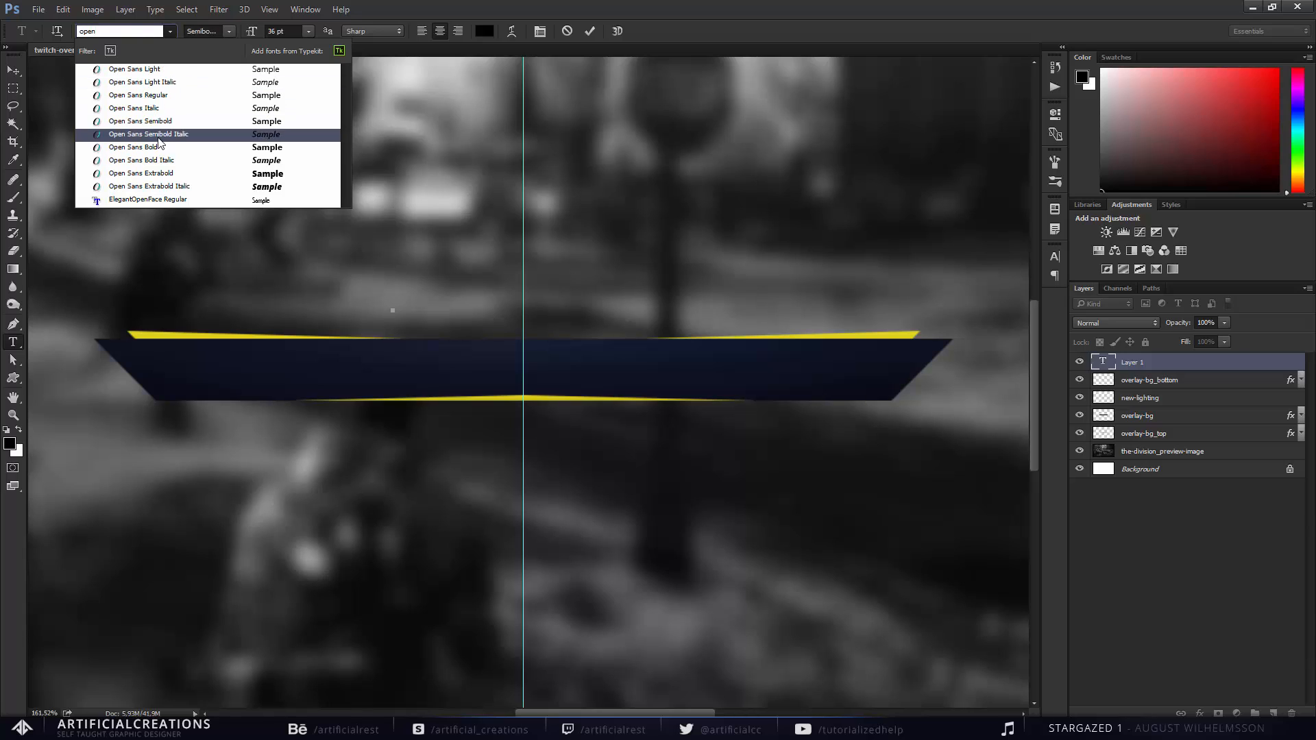
{"action": "left_click", "coordinate": [145, 98]}
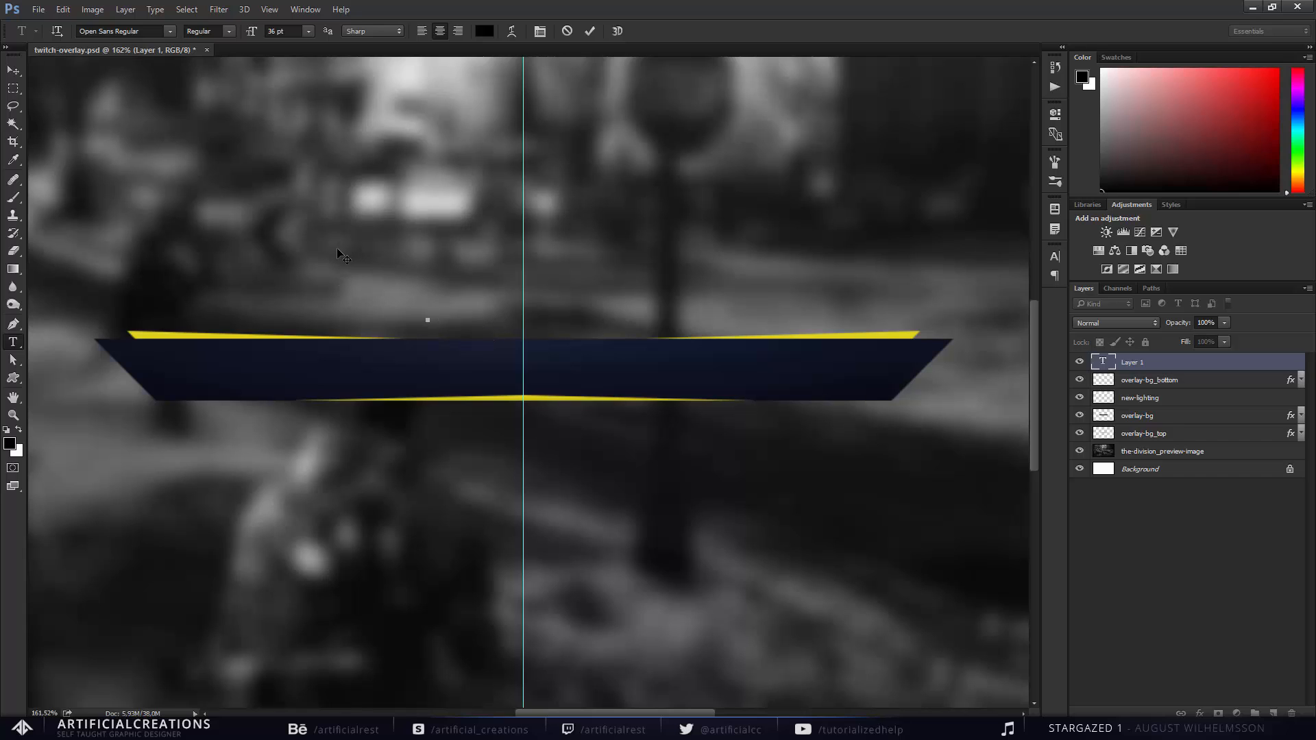
{"action": "left_click", "coordinate": [169, 31]}
{"action": "left_click", "coordinate": [170, 32]}
{"action": "left_click", "coordinate": [219, 32]}
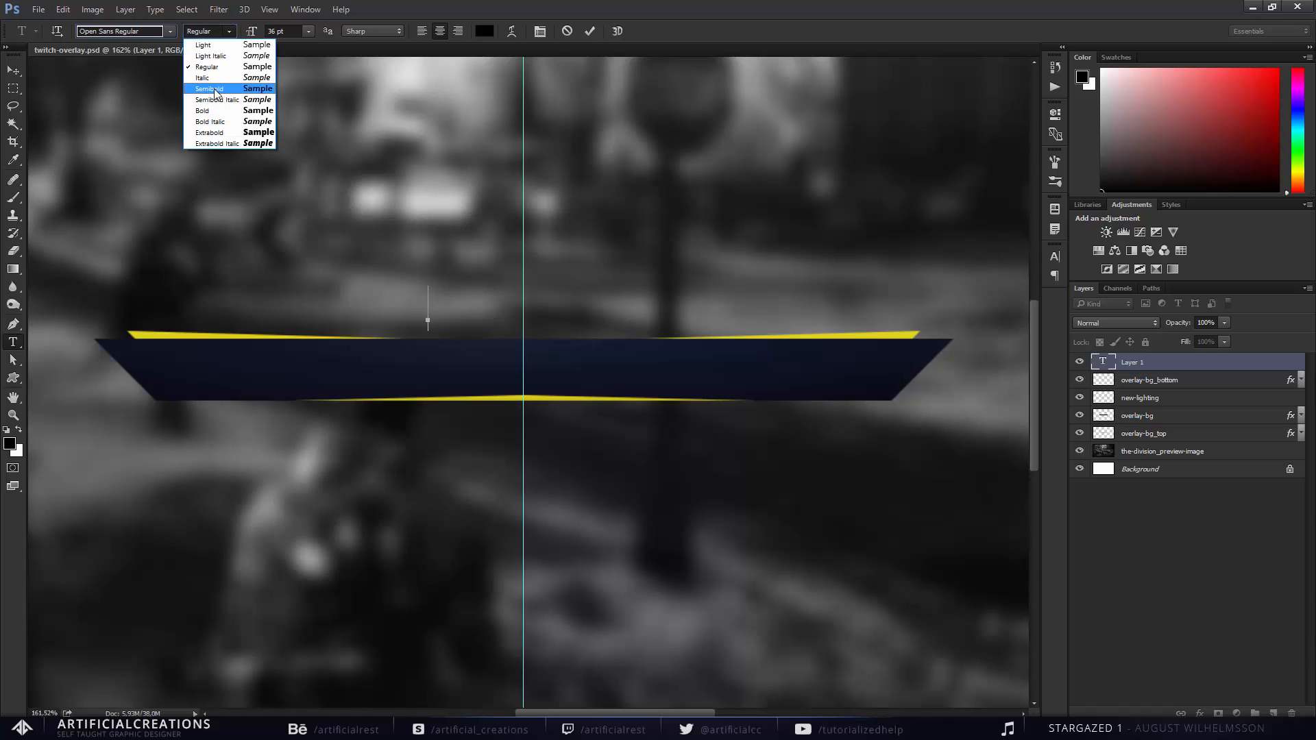
{"action": "left_click", "coordinate": [232, 30]}
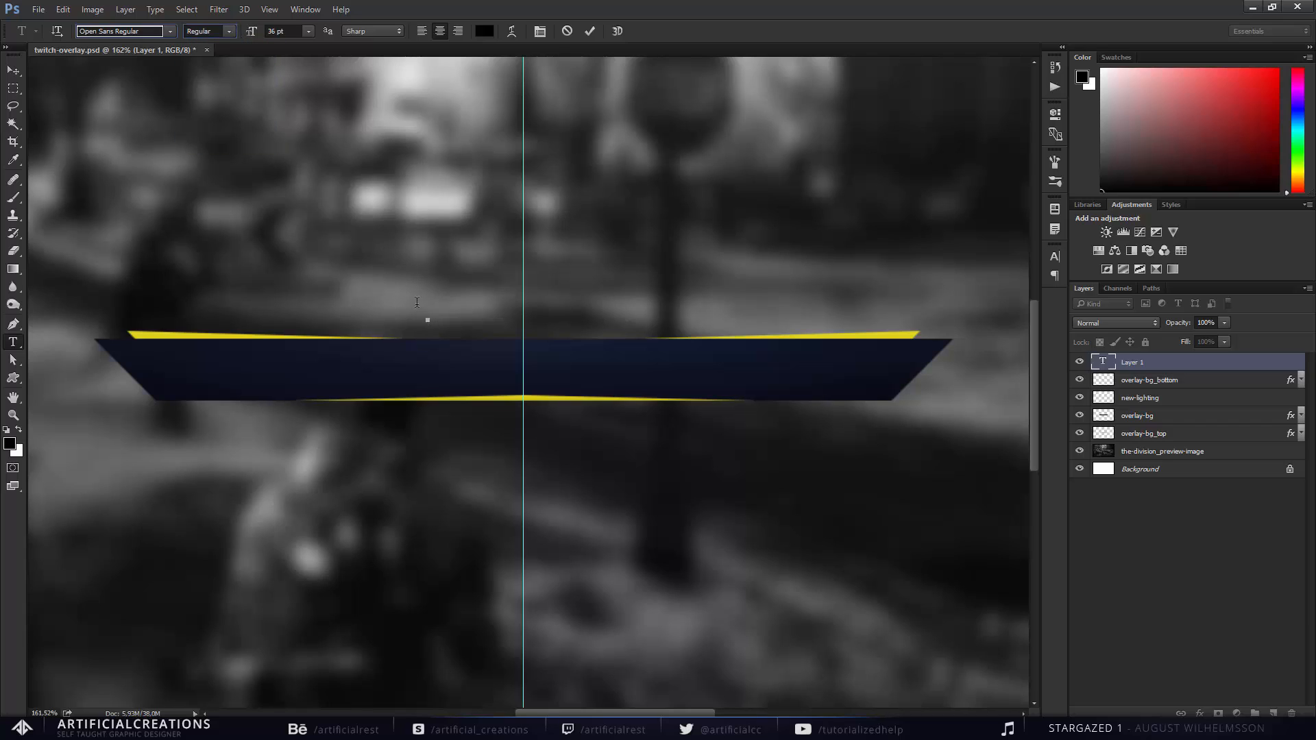
Enter YOURNAME as a text line above the banner.
{"action": "left_click", "coordinate": [411, 281]}
{"action": "type", "text": "YOUR"}
{"action": "key", "text": "BackSpace"}
{"action": "type", "text": "B"}
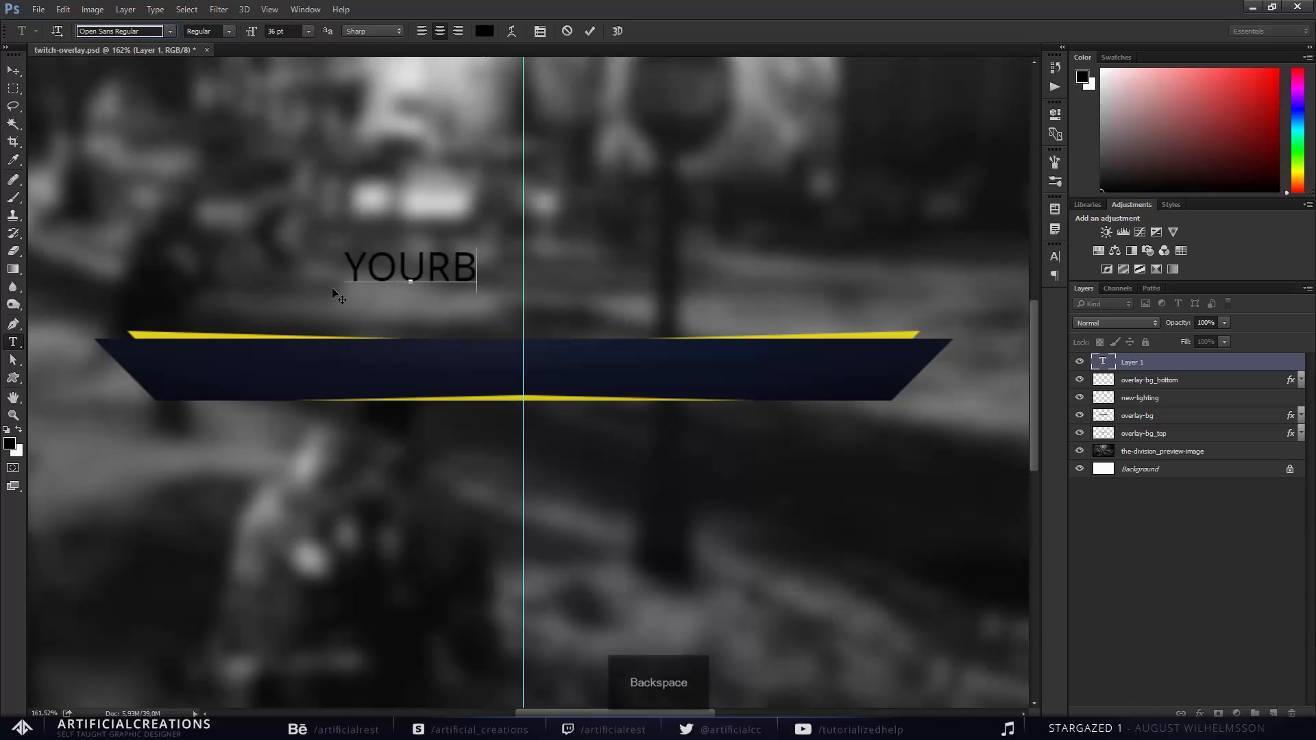
{"action": "key", "text": "BackSpace"}
{"action": "type", "text": "NAME"}
Try the Open Sans Semibold style on the whole YOURNAME text.
{"action": "key", "text": "ctrl+a"}
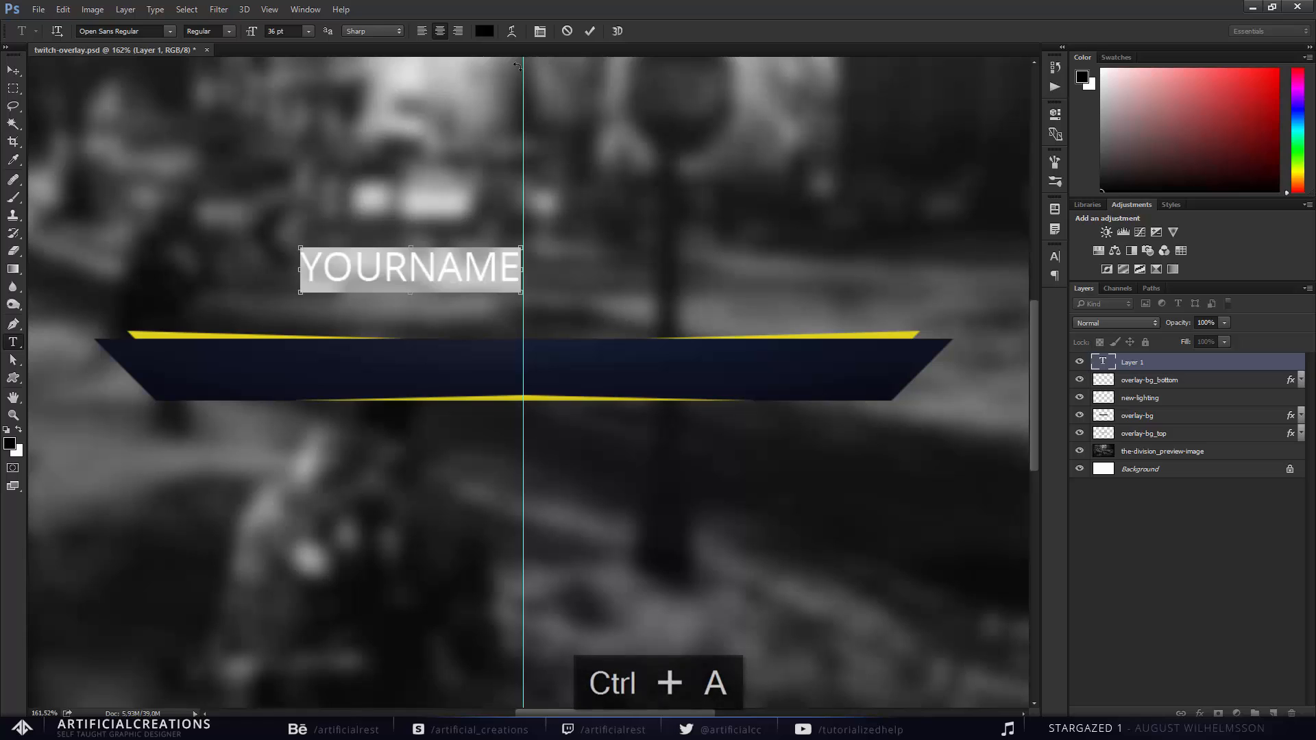
{"action": "left_click", "coordinate": [227, 33]}
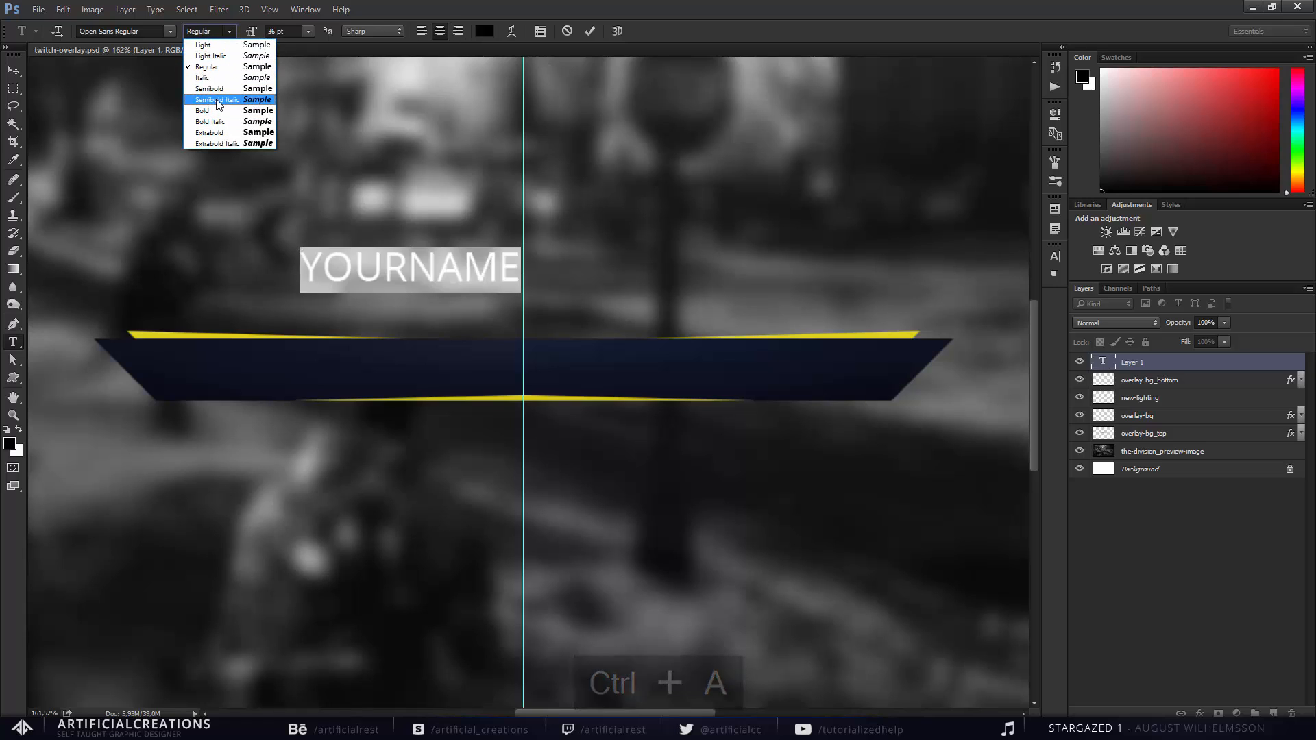
{"action": "left_click", "coordinate": [209, 88]}
{"action": "left_click", "coordinate": [336, 275]}
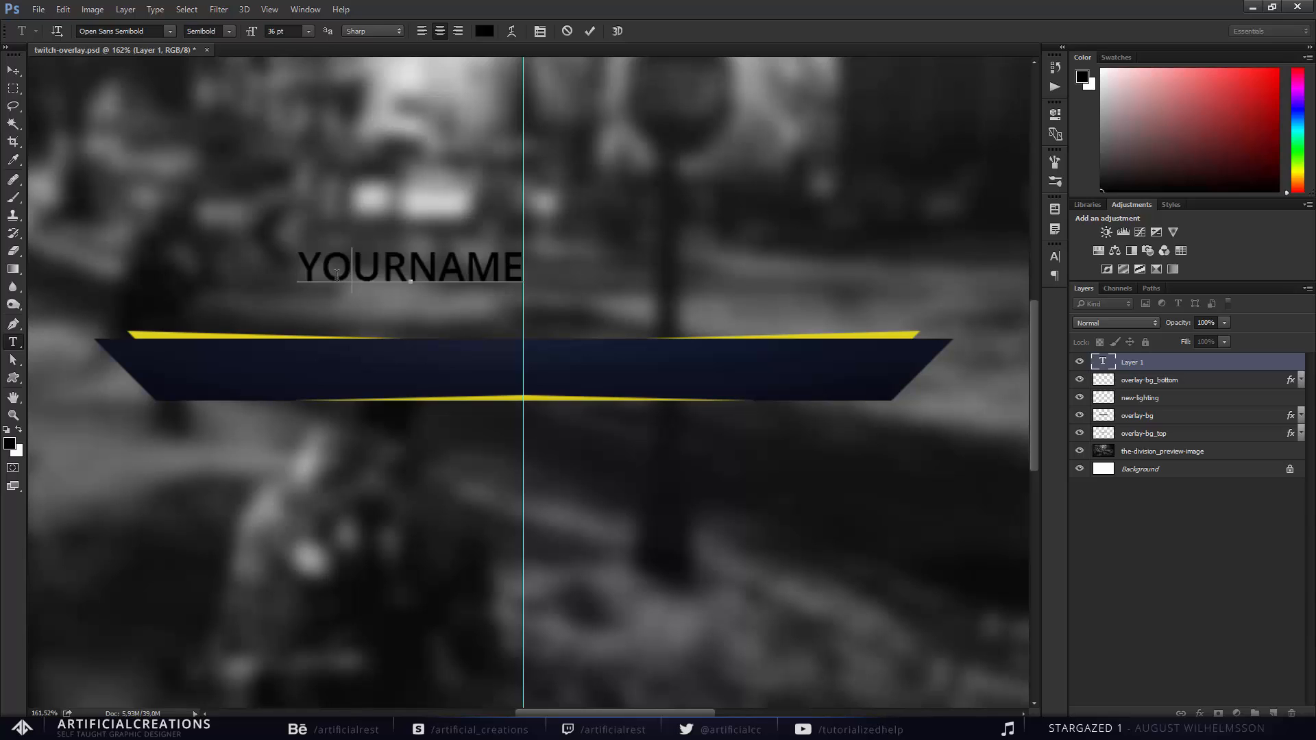
Set the whole YOURNAME text to Open Sans Bold and commit the text layer.
{"action": "left_click_drag", "start_coordinate": [291, 274], "coordinate": [621, 271]}
{"action": "left_click", "coordinate": [227, 31]}
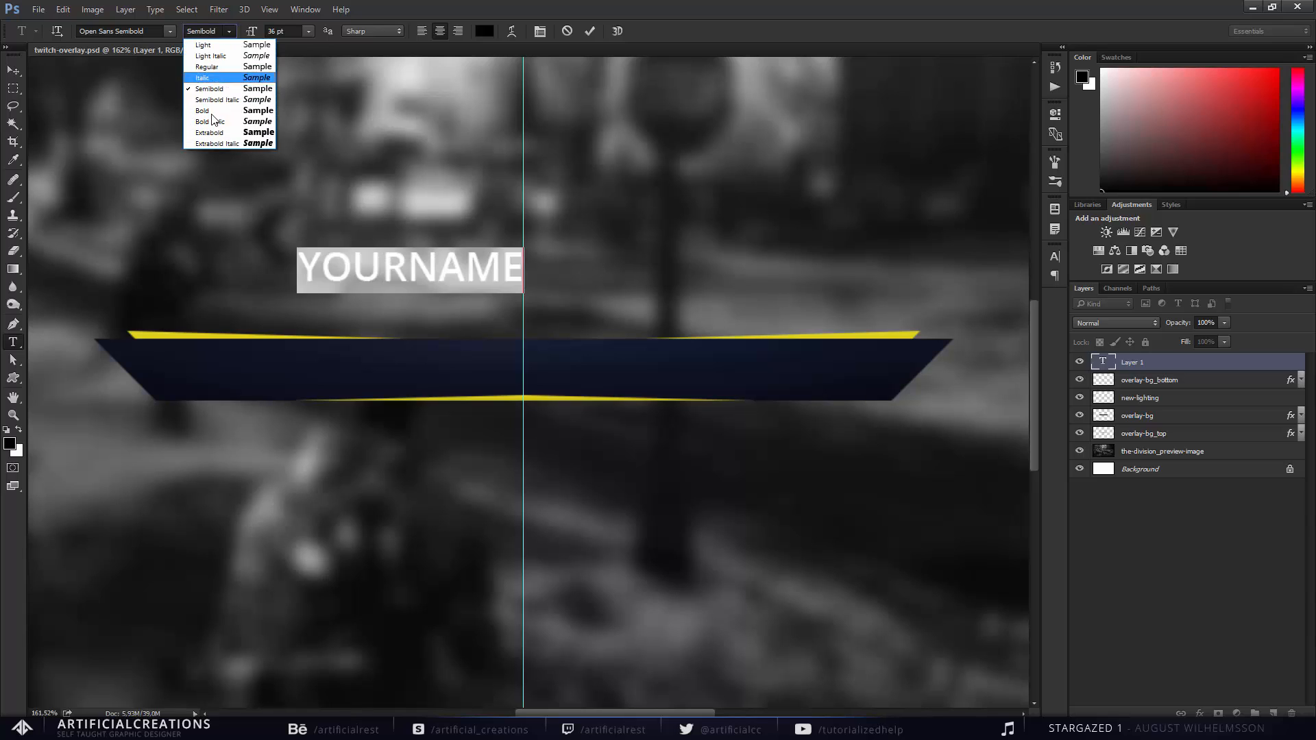
{"action": "left_click", "coordinate": [212, 110]}
{"action": "left_click", "coordinate": [351, 257]}
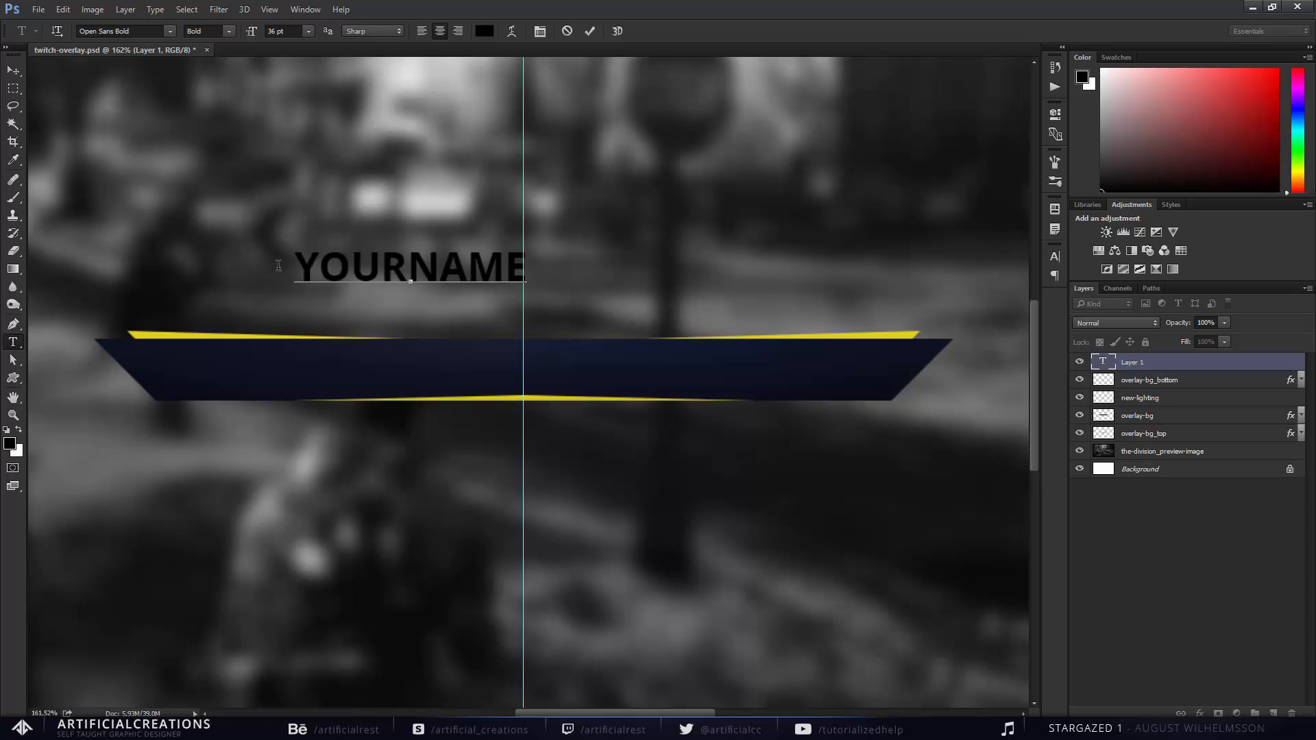
{"action": "left_click_drag", "start_coordinate": [278, 266], "coordinate": [590, 277]}
{"action": "left_click", "coordinate": [13, 70]}
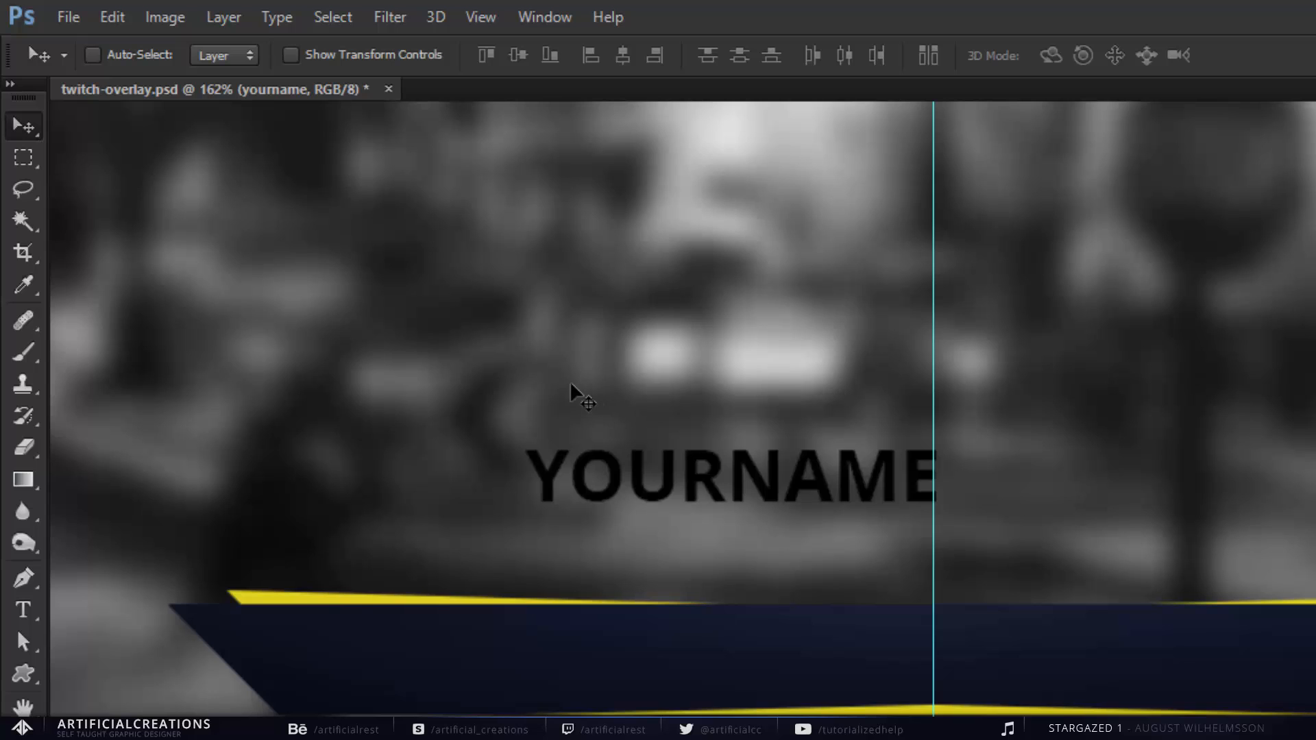
Centre the YOURNAME text horizontally and vertically on the full canvas, and clear the selection.
{"action": "key", "text": "ctrl+a"}
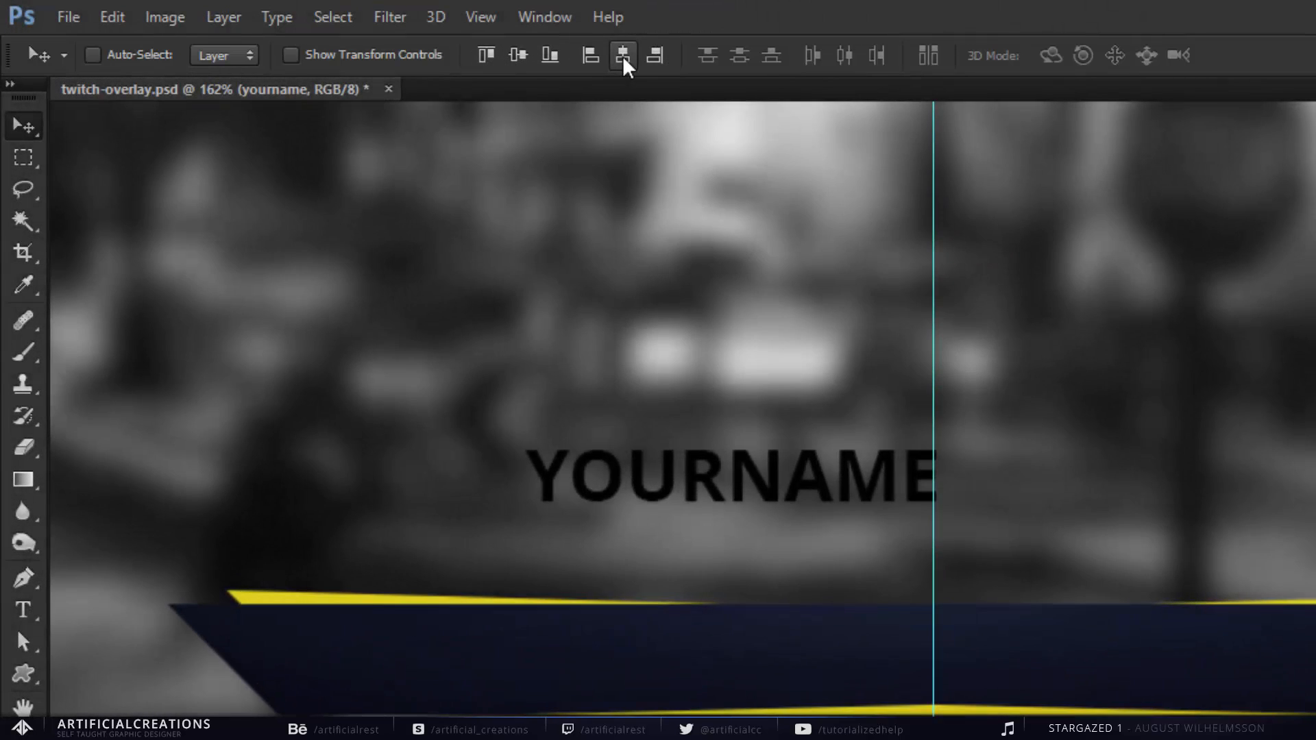
{"action": "left_click", "coordinate": [622, 55]}
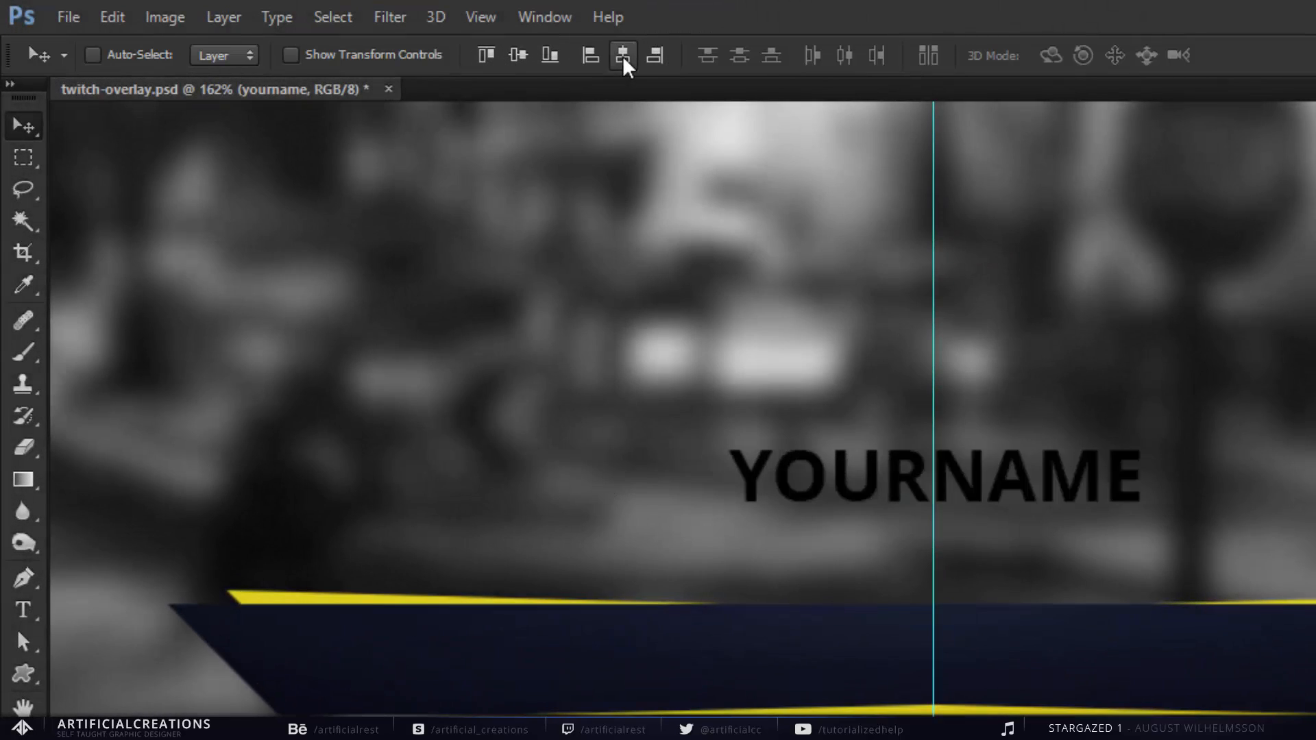
{"action": "left_click", "coordinate": [523, 58]}
{"action": "key", "text": "ctrl+d"}
Nudge the YOURNAME text up two pixels within the banner.
{"action": "scroll", "coordinate": [968, 677], "scroll_direction": "right", "scroll_amount": 2}
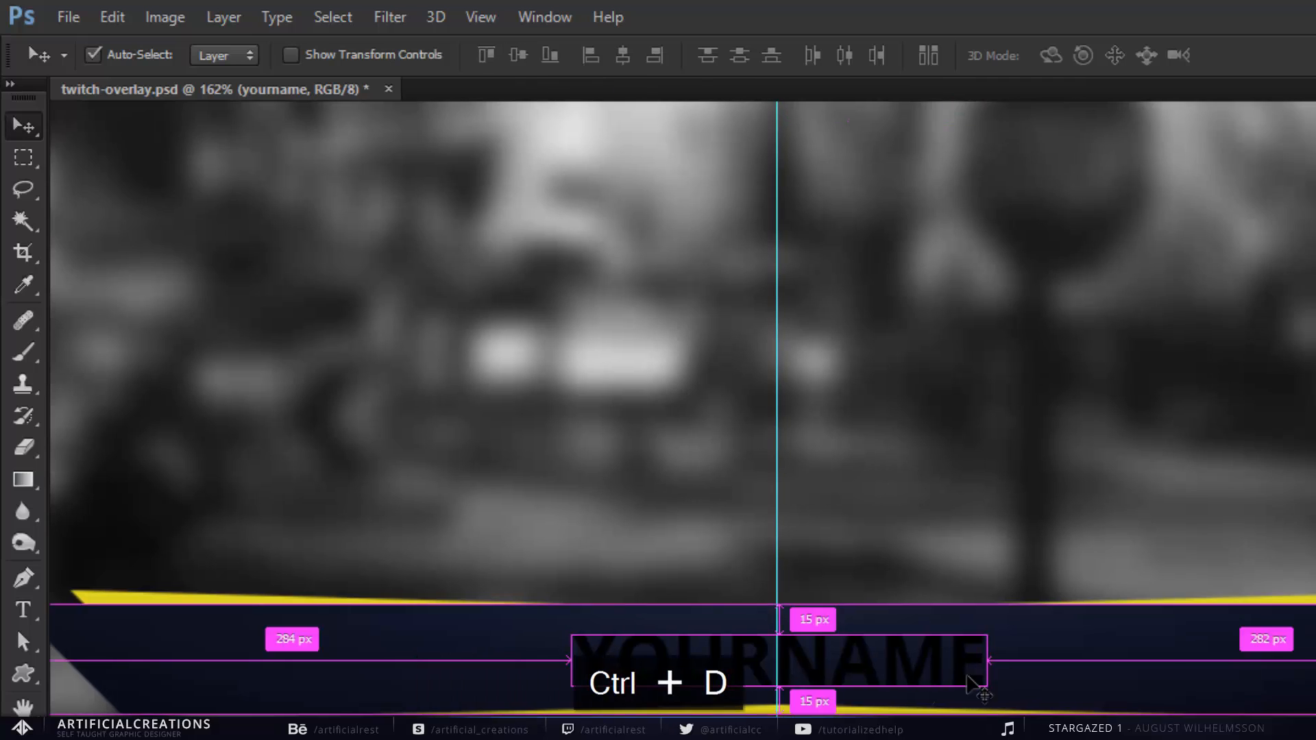
{"action": "scroll", "coordinate": [821, 572], "scroll_direction": "up", "scroll_amount": 4}
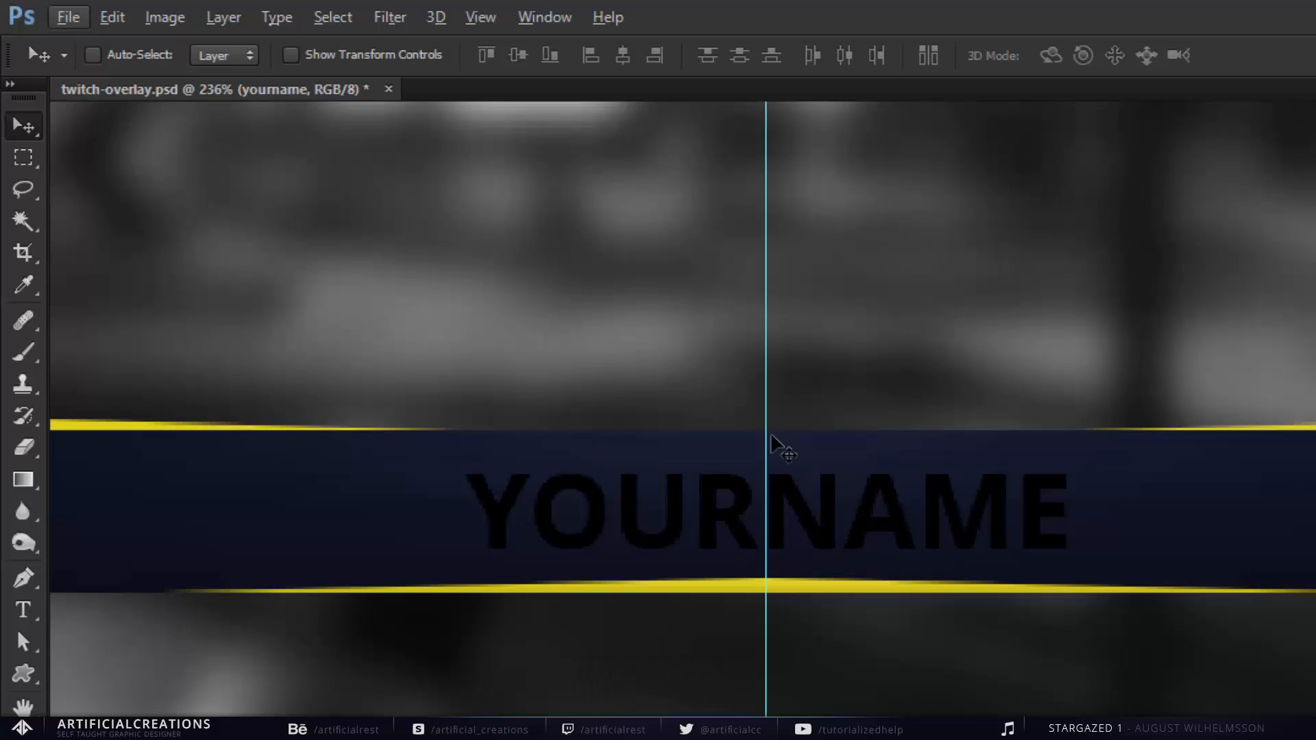
{"action": "key", "text": "Up"}
{"action": "key", "text": "Up"}
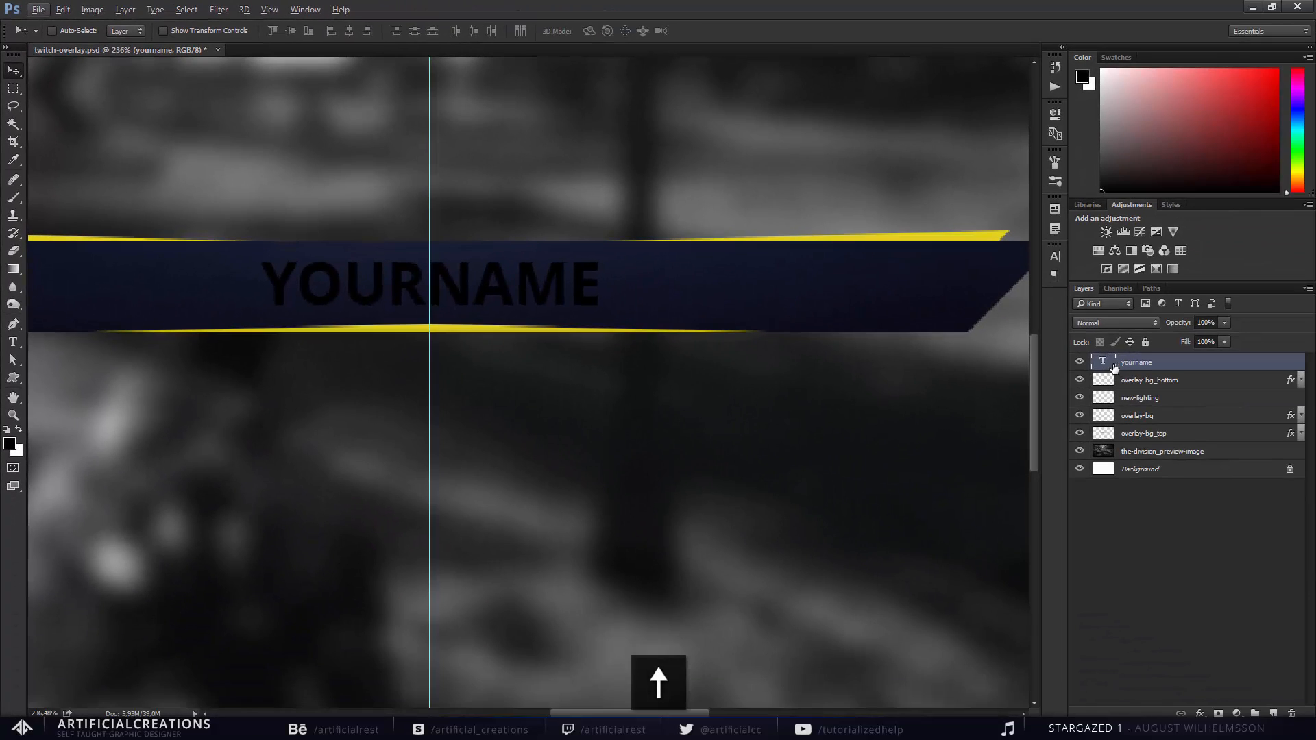
Change the YOURNAME text colour to light grey e2e2e2.
{"action": "double_click", "coordinate": [1106, 364]}
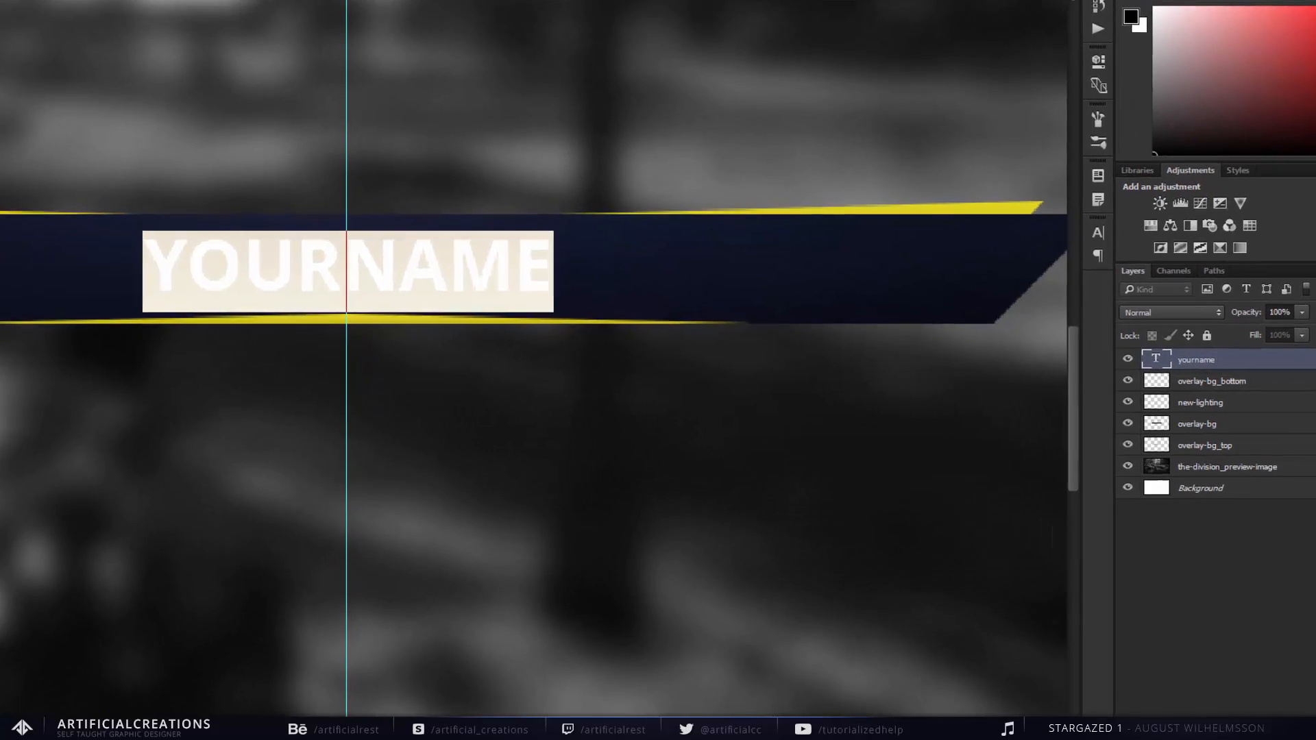
{"action": "left_click", "coordinate": [483, 30]}
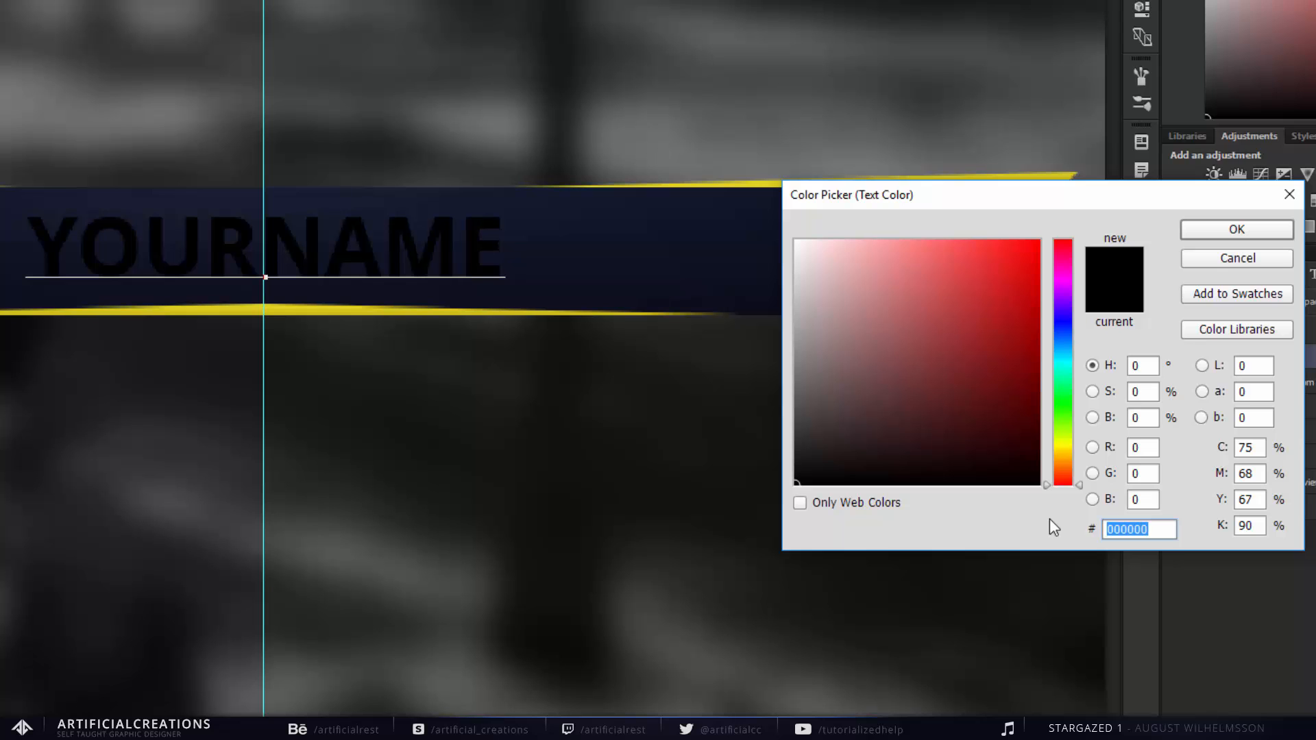
{"action": "type", "text": "e2e2e"}
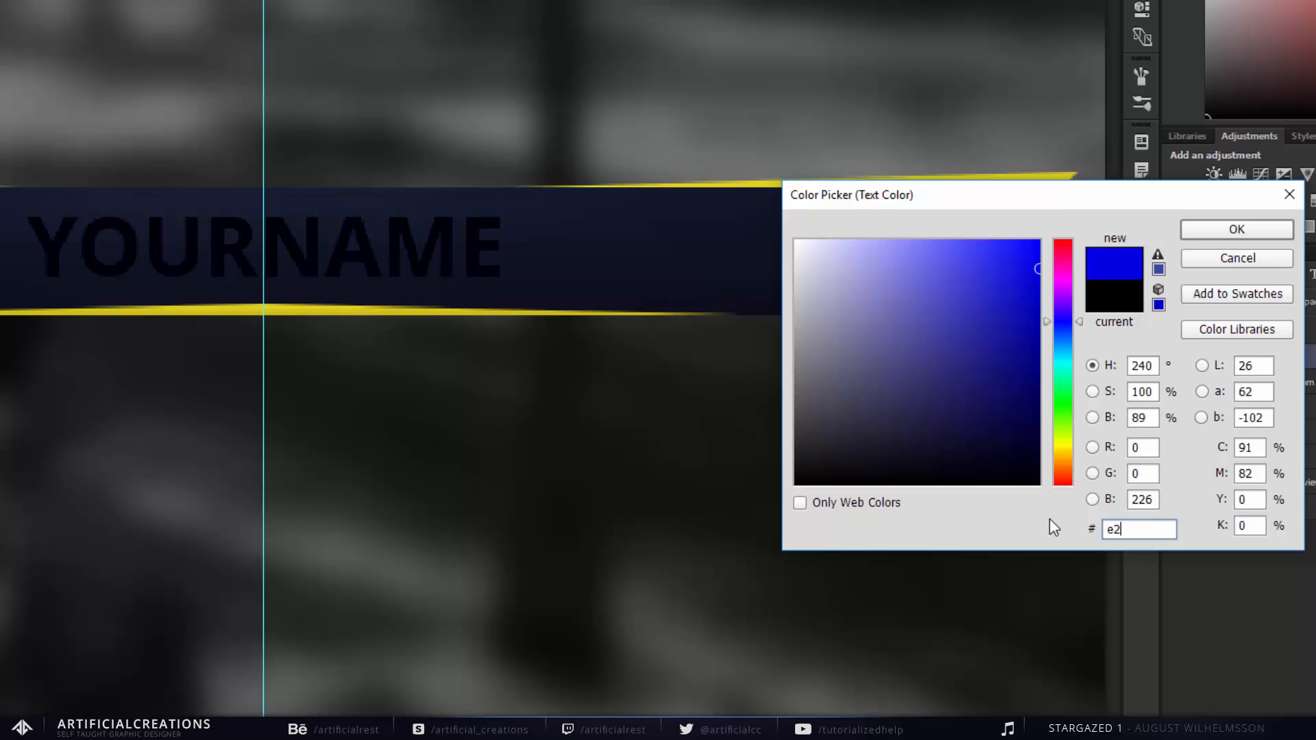
{"action": "type", "text": "2"}
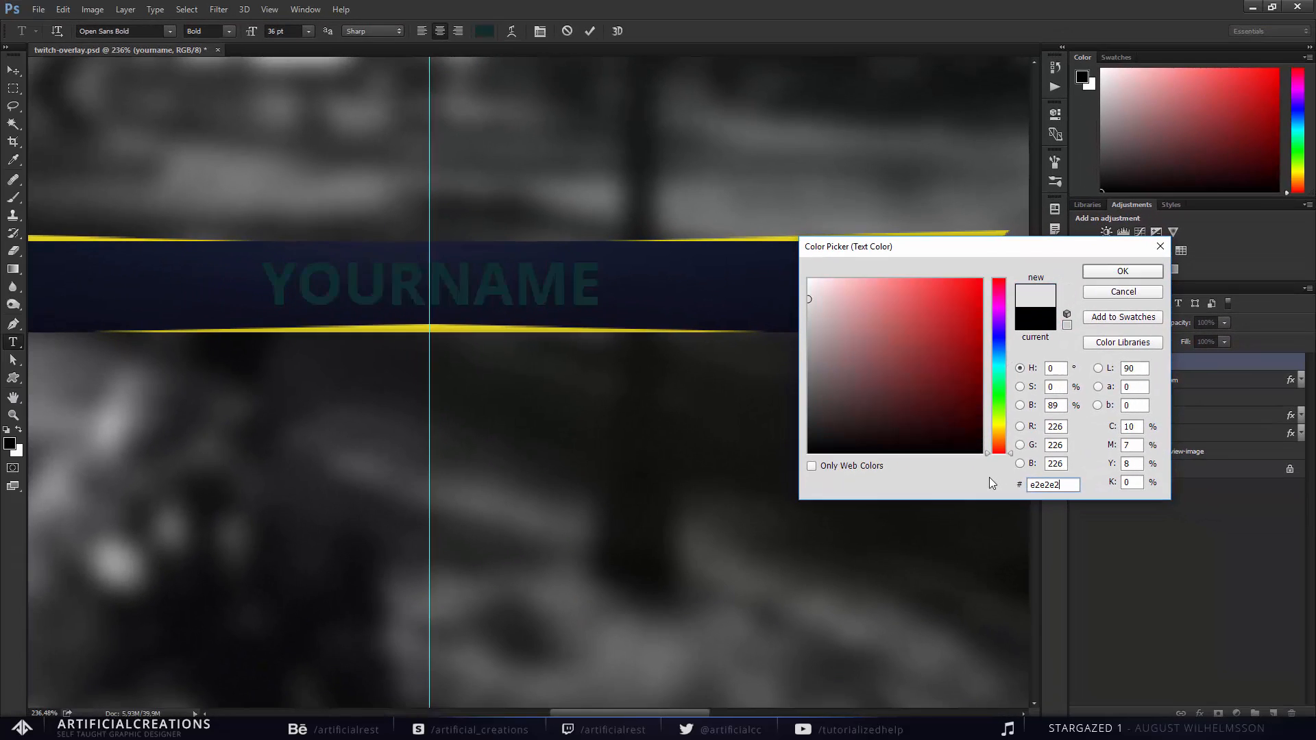
{"action": "left_click", "coordinate": [1124, 273]}
Add a black drop shadow to the yourname layer at 75% opacity and 5 px distance, with its size reduced slightly below 15 px.
{"action": "double_click", "coordinate": [1247, 361]}
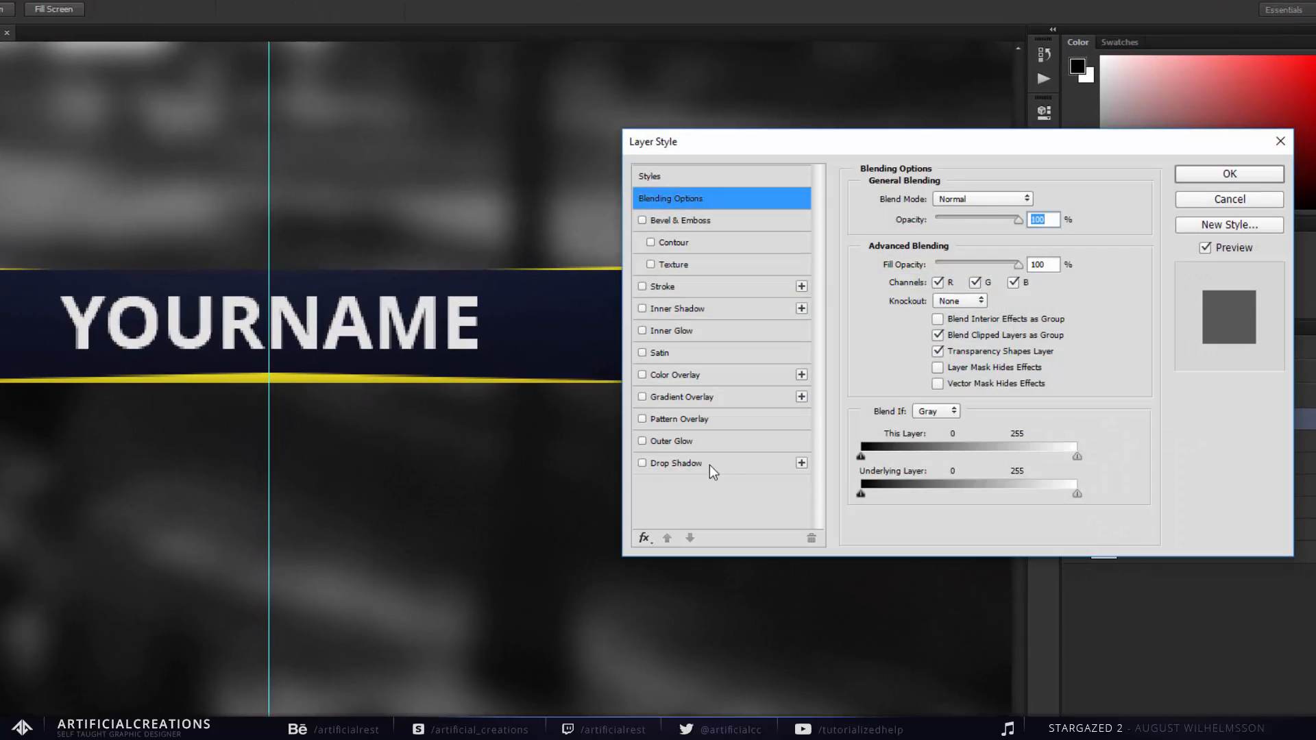
{"action": "left_click", "coordinate": [669, 462]}
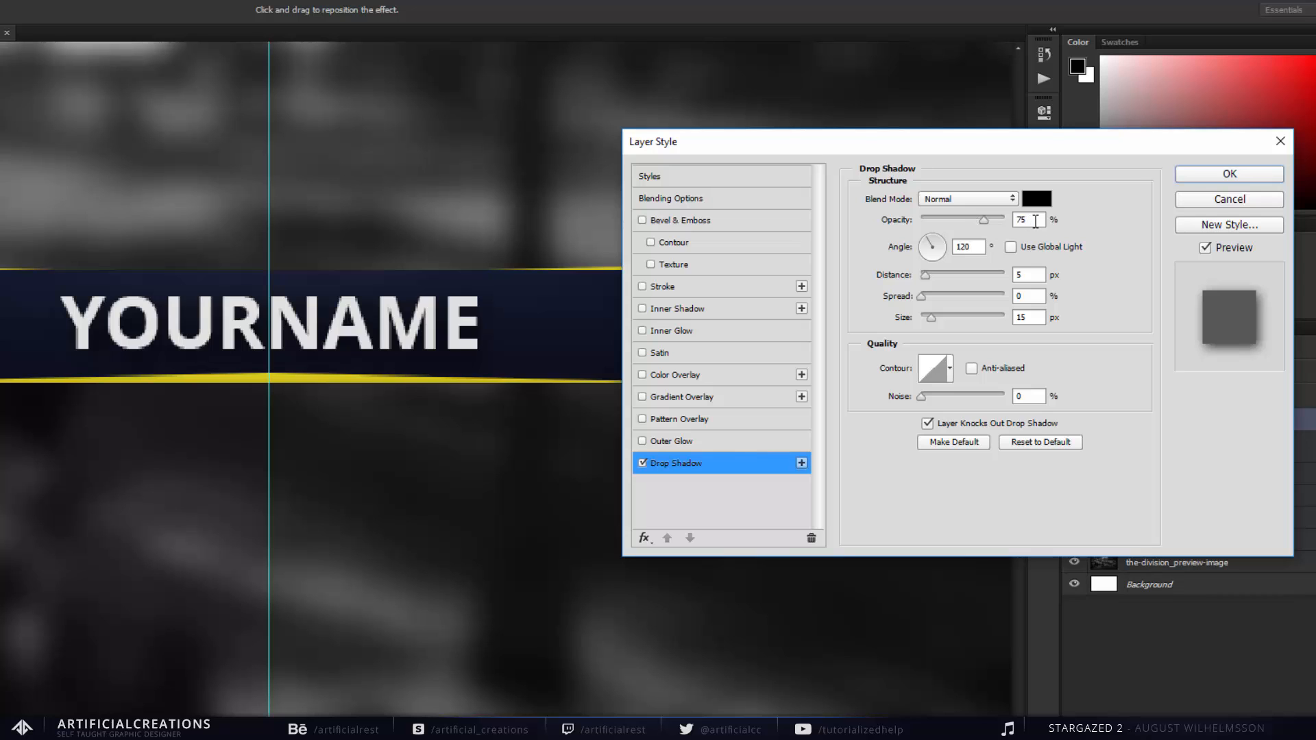
{"action": "left_click", "coordinate": [1042, 200]}
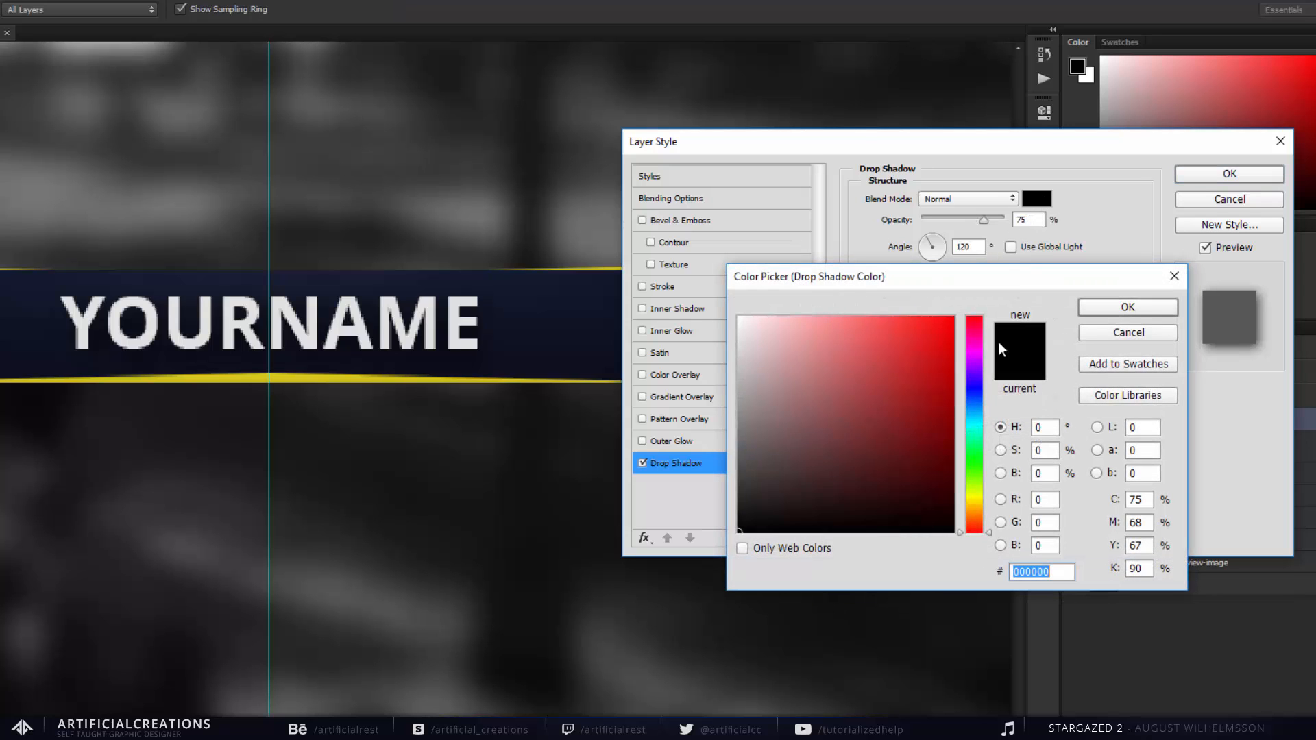
{"action": "left_click", "coordinate": [1125, 307]}
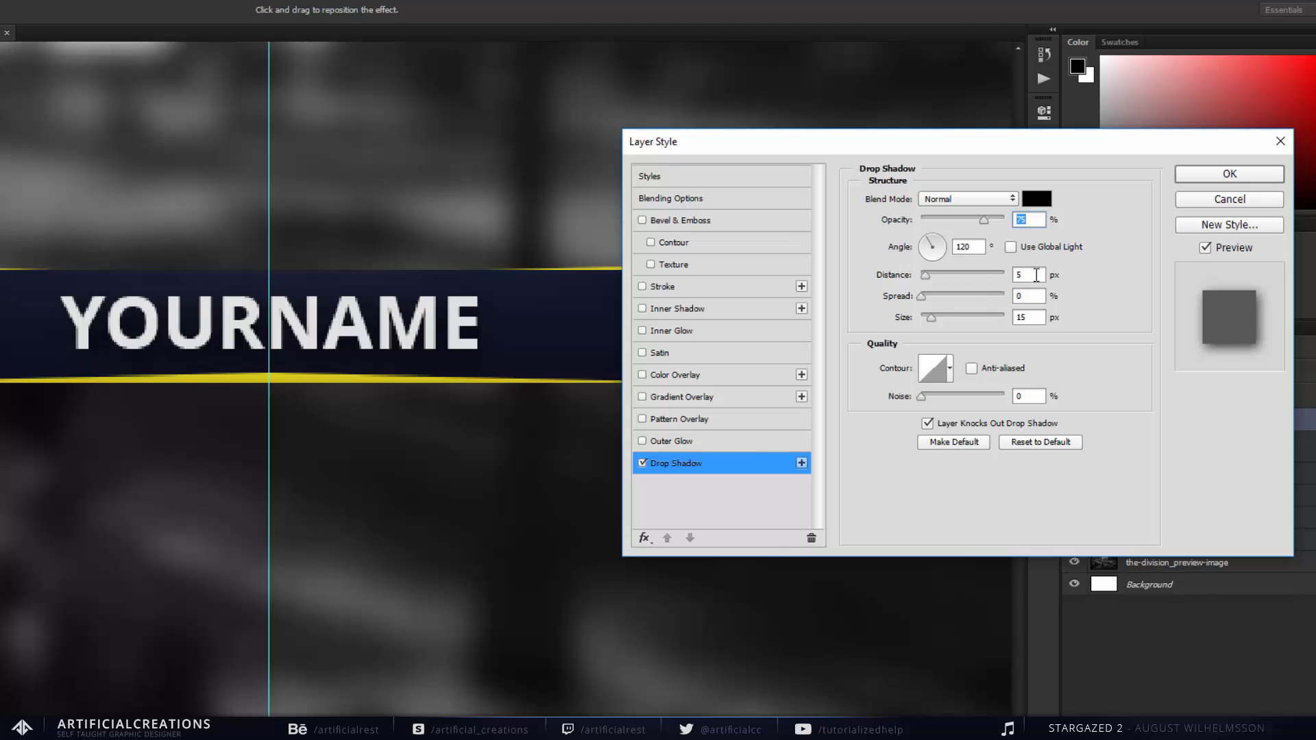
{"action": "left_click", "coordinate": [1039, 322]}
{"action": "key", "text": "Down"}
{"action": "key", "text": "Down"}
{"action": "key", "text": "Down"}
{"action": "key", "text": "Down"}
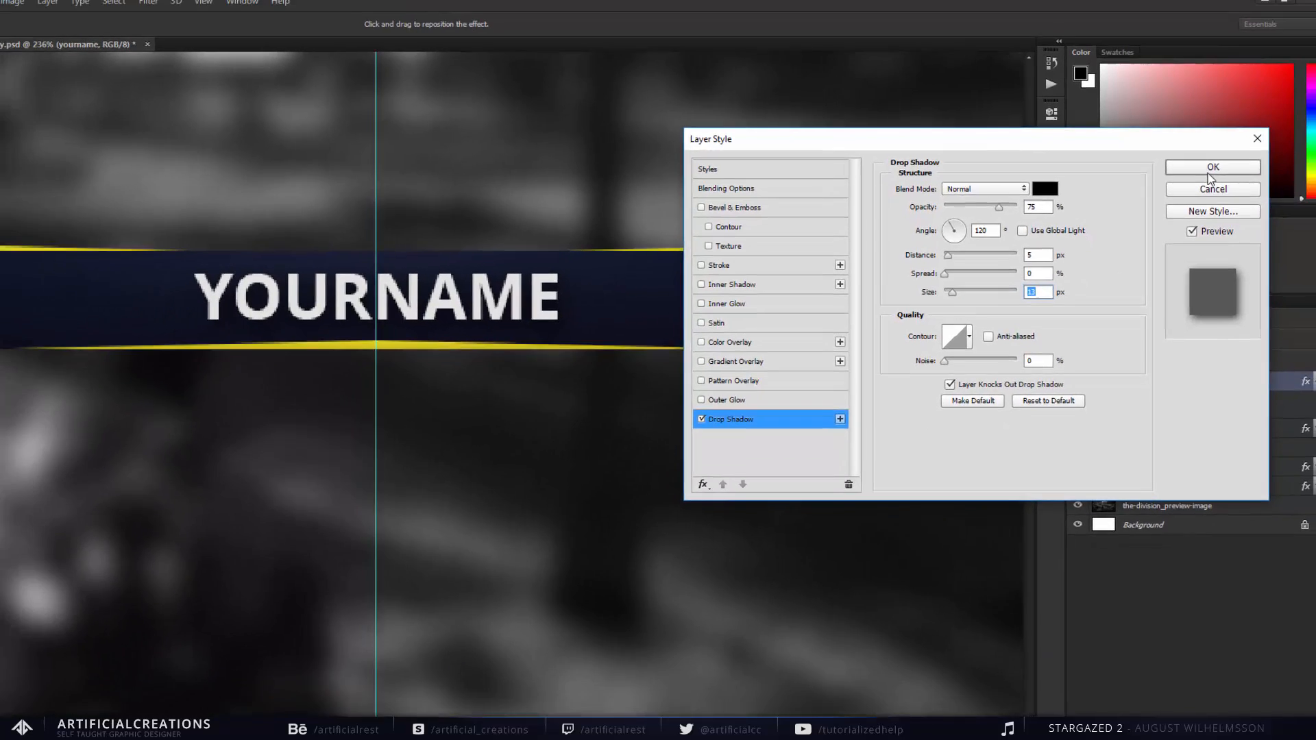
{"action": "left_click", "coordinate": [1229, 173]}
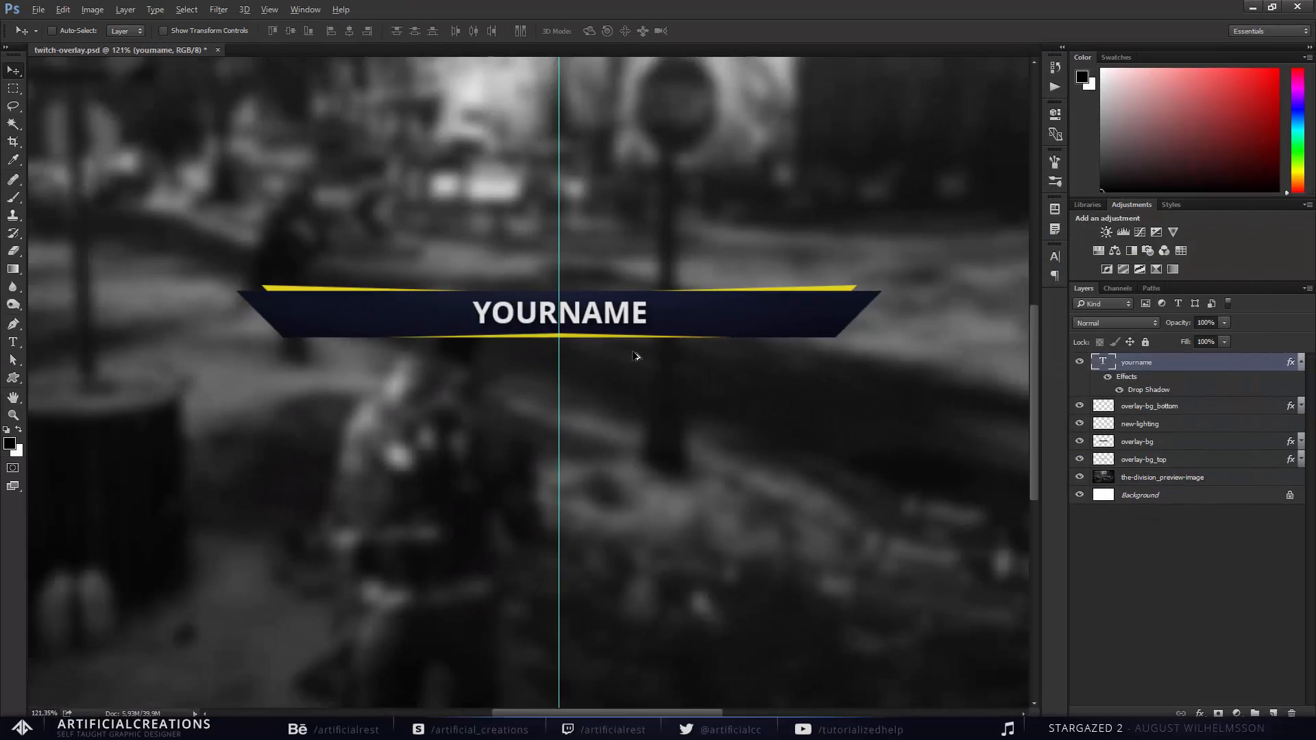
Save the overlay document and collapse the yourname layer's effects list.
{"action": "scroll", "coordinate": [634, 358], "scroll_direction": "down", "scroll_amount": 3}
{"action": "scroll", "coordinate": [546, 406], "scroll_direction": "up", "scroll_amount": 6}
{"action": "key", "text": "ctrl+s"}
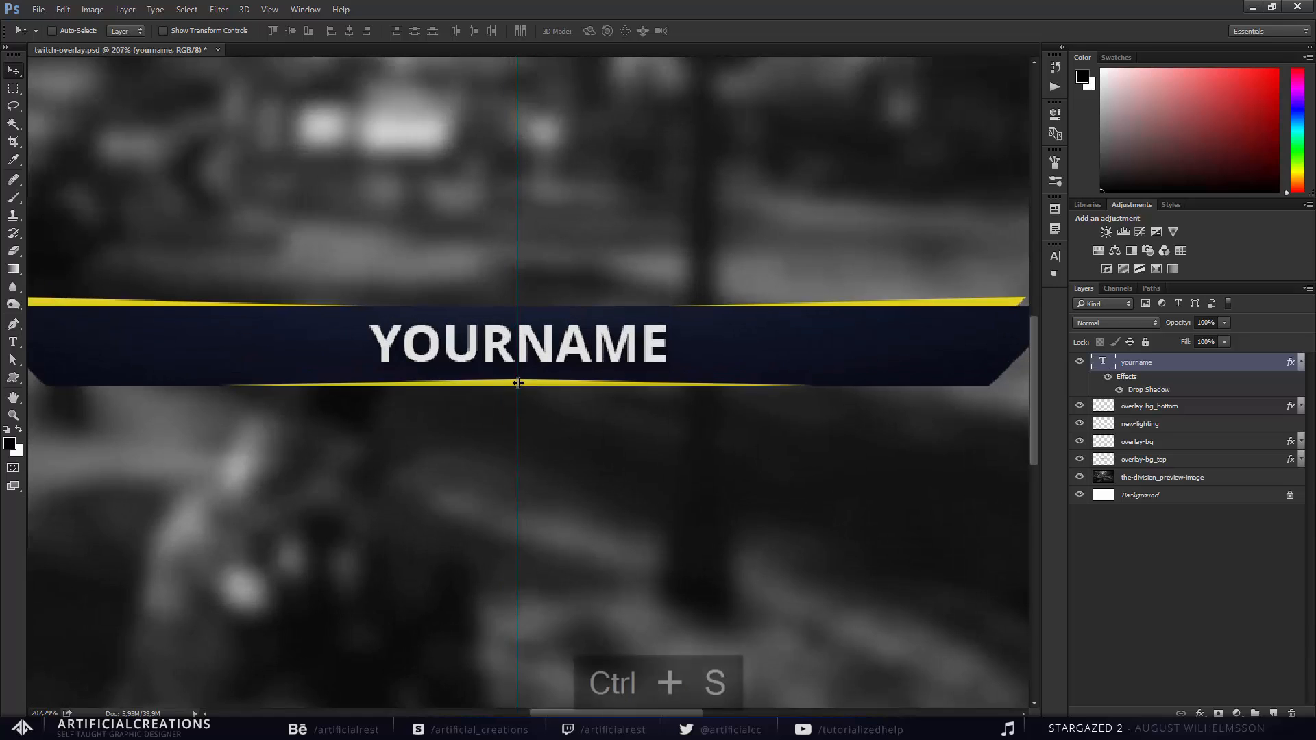
{"action": "scroll", "coordinate": [603, 396], "scroll_direction": "left", "scroll_amount": 1}
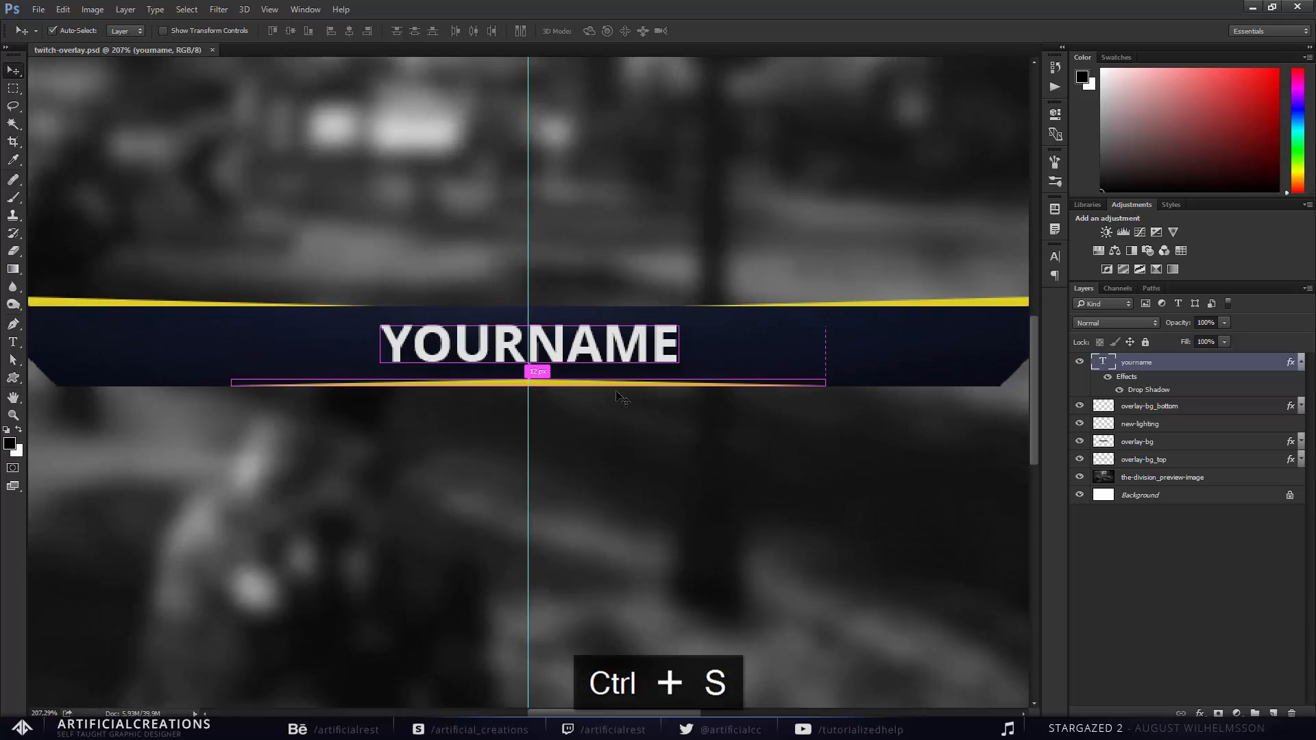
{"action": "left_click", "coordinate": [1301, 364]}
{"action": "scroll", "coordinate": [569, 370], "scroll_direction": "down", "scroll_amount": 2}
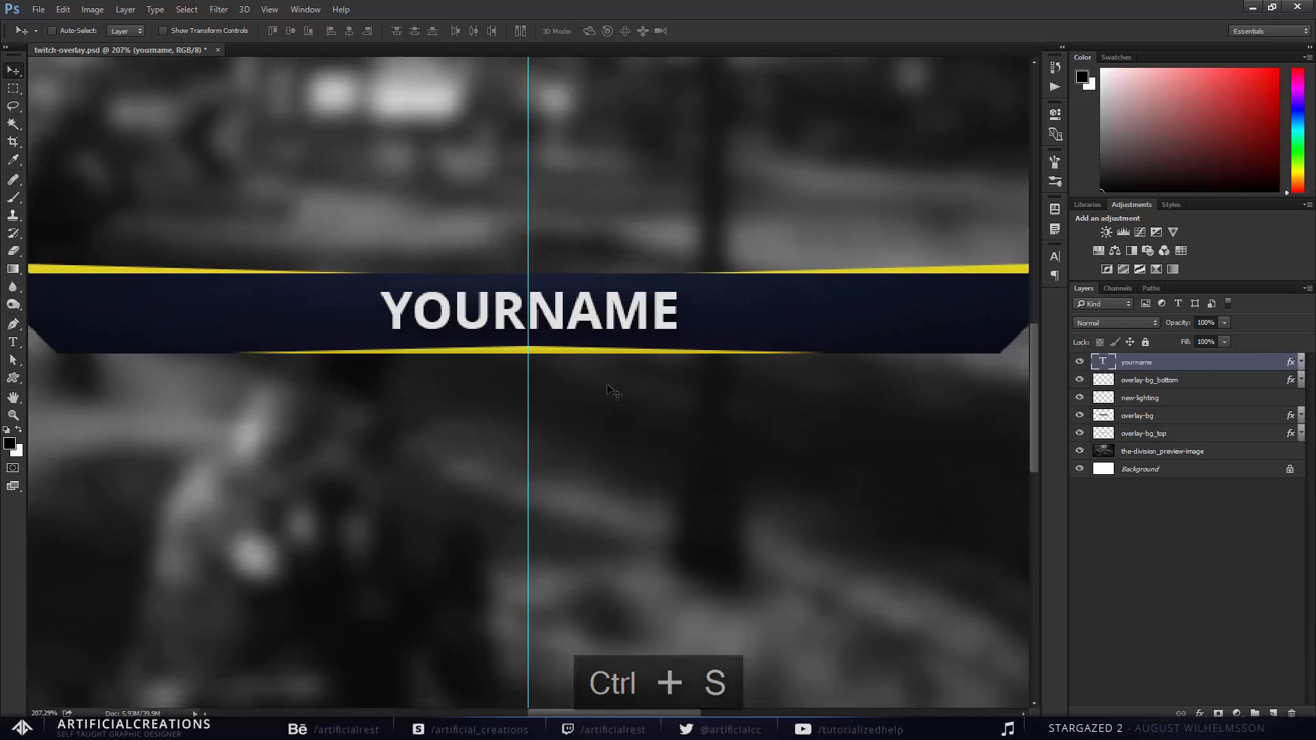
Place the icons_twitter and icons_youtube images from the graphics icons folder into the overlay document.
{"action": "key", "text": "ctrl"}
{"action": "scroll", "coordinate": [376, 405], "scroll_direction": "left", "scroll_amount": 1}
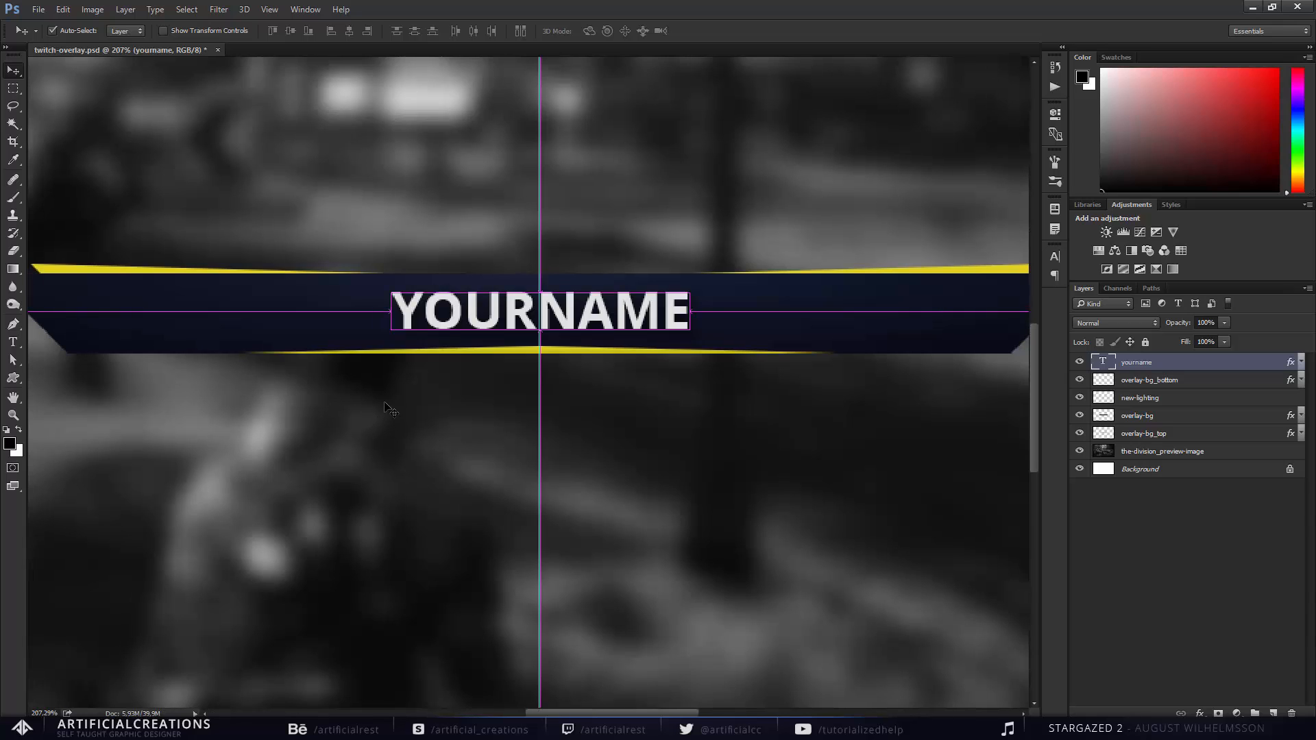
{"action": "left_click", "coordinate": [72, 726]}
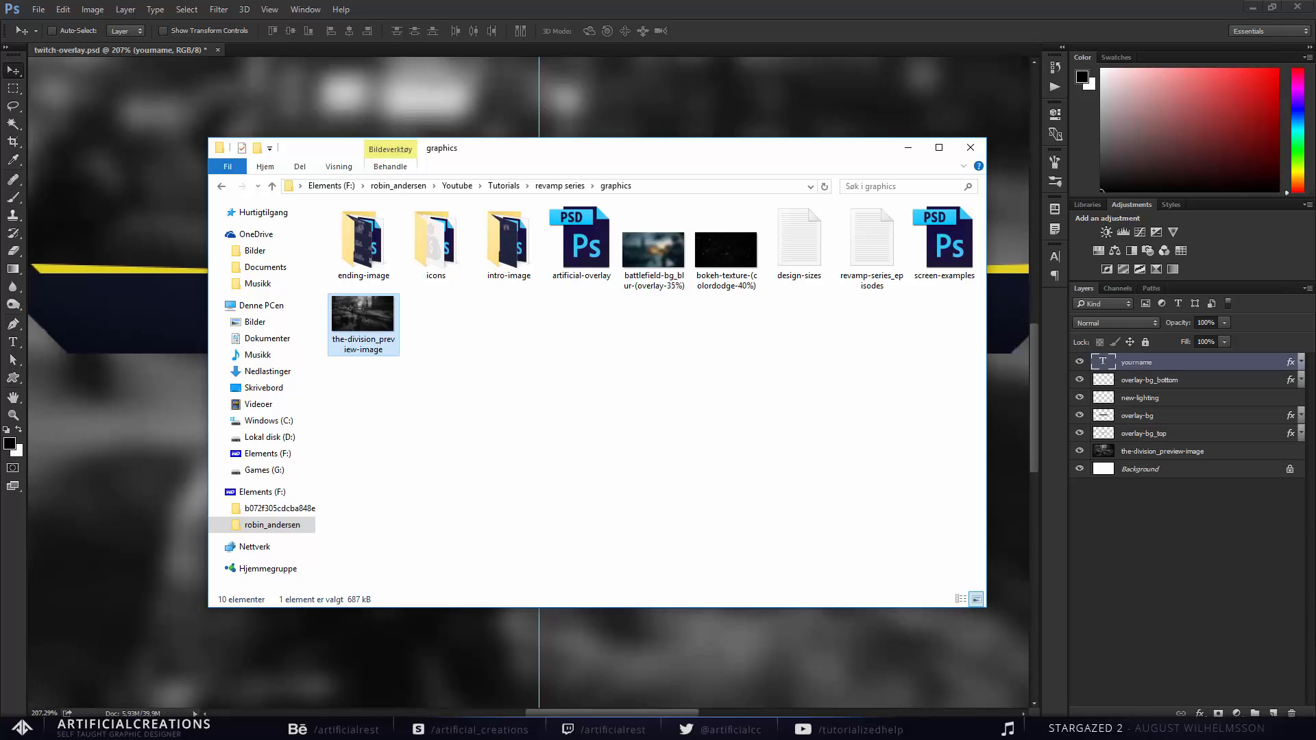
{"action": "double_click", "coordinate": [421, 253]}
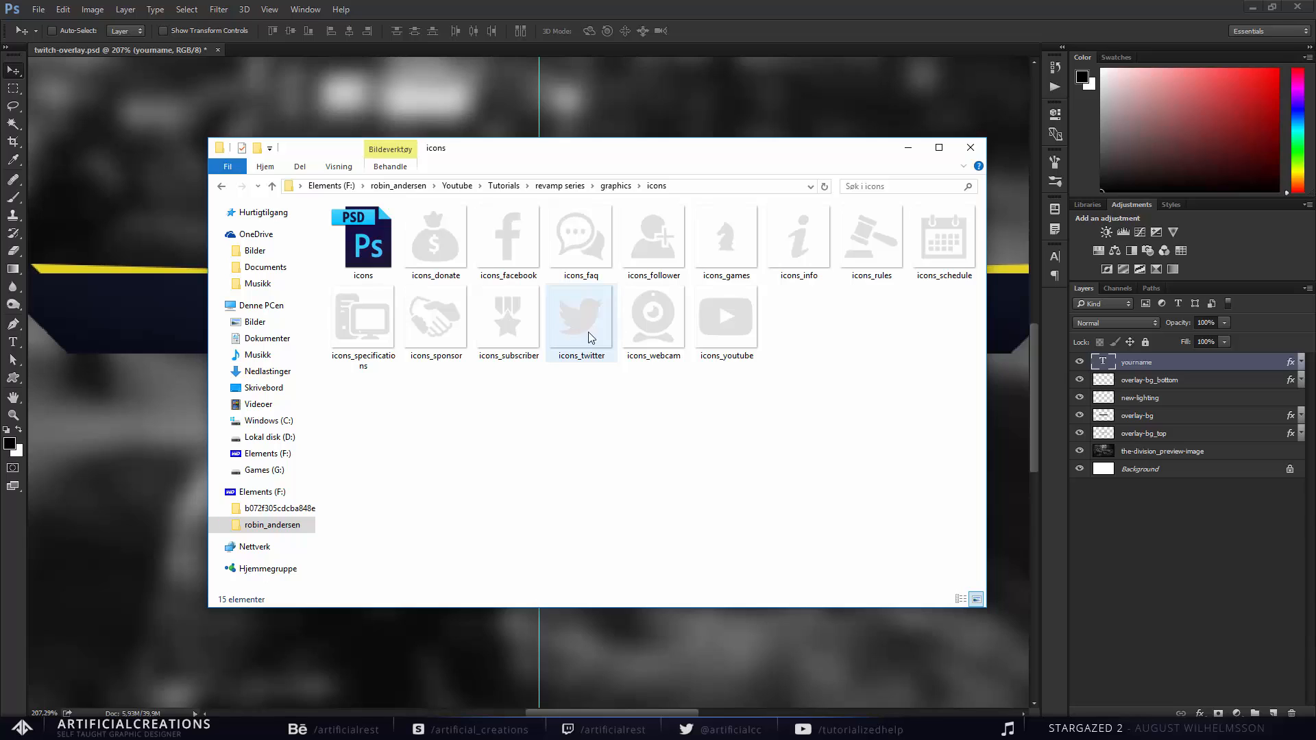
{"action": "left_click", "coordinate": [588, 331]}
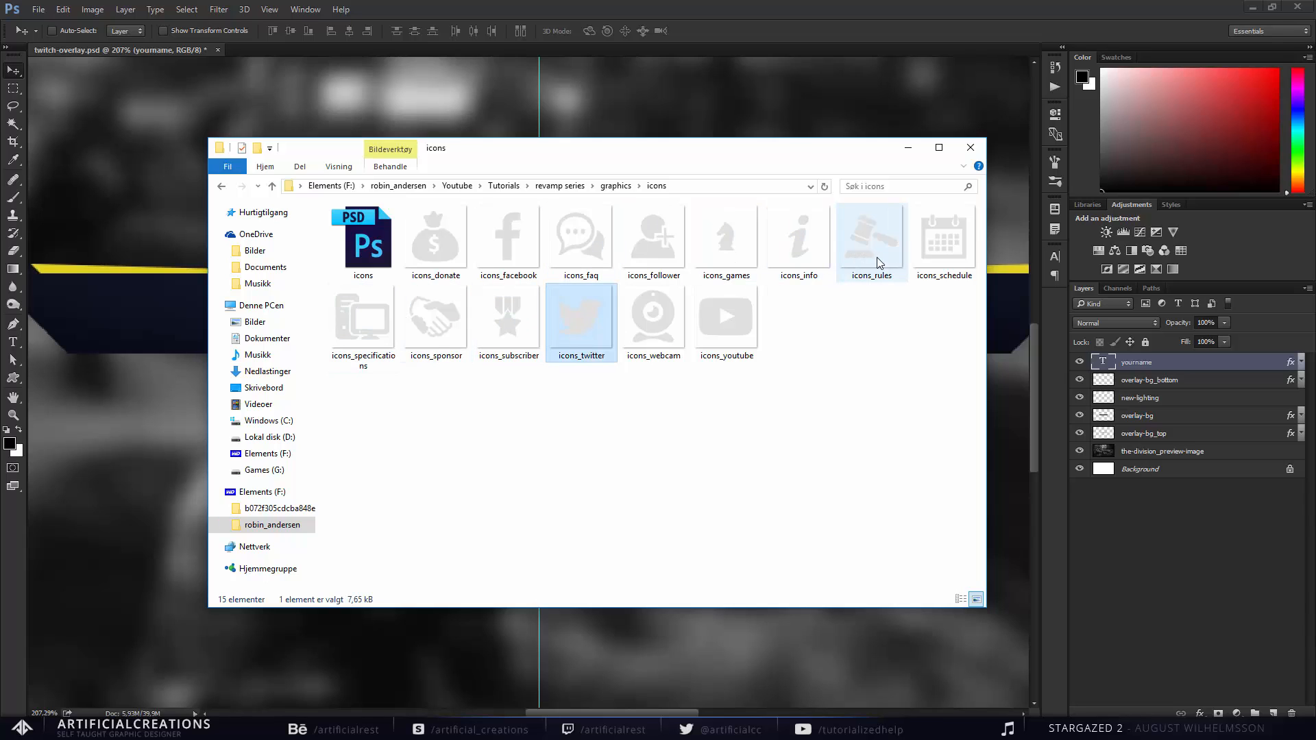
{"action": "left_click", "coordinate": [716, 321], "text": "ctrl"}
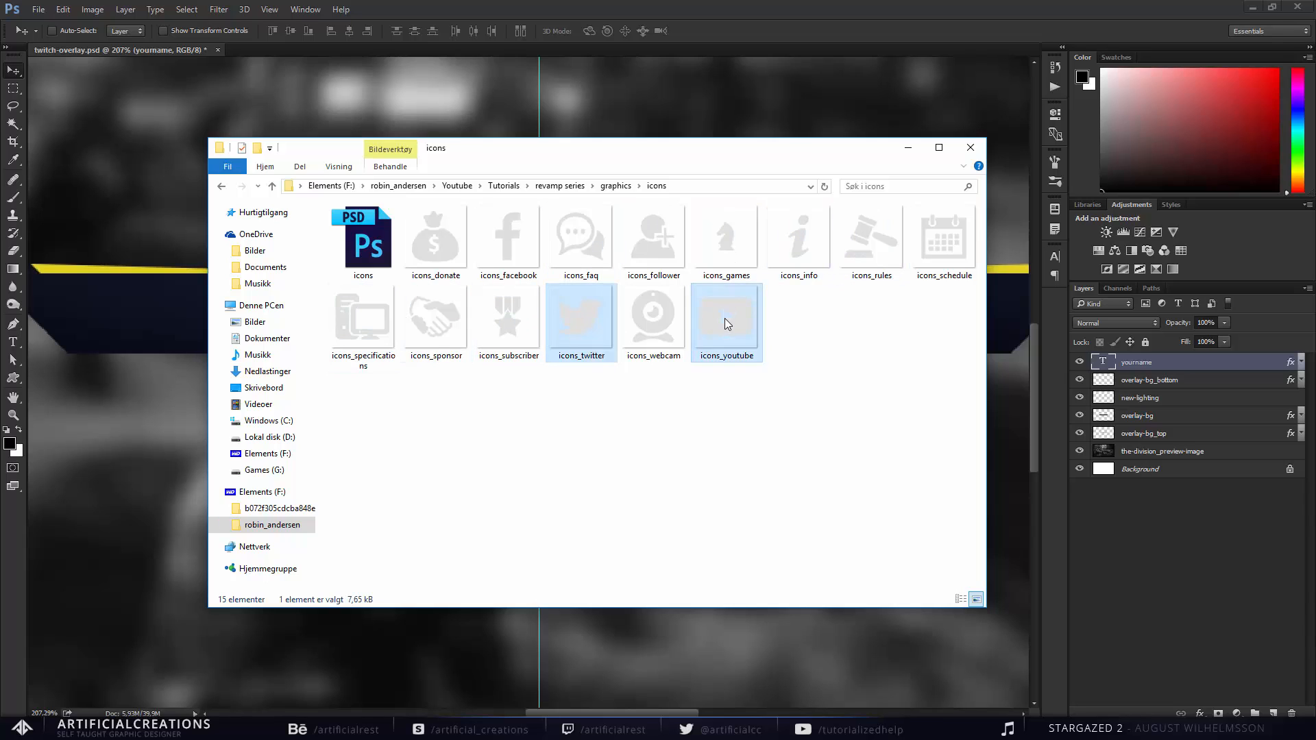
{"action": "left_click_drag", "start_coordinate": [720, 314], "coordinate": [1004, 363]}
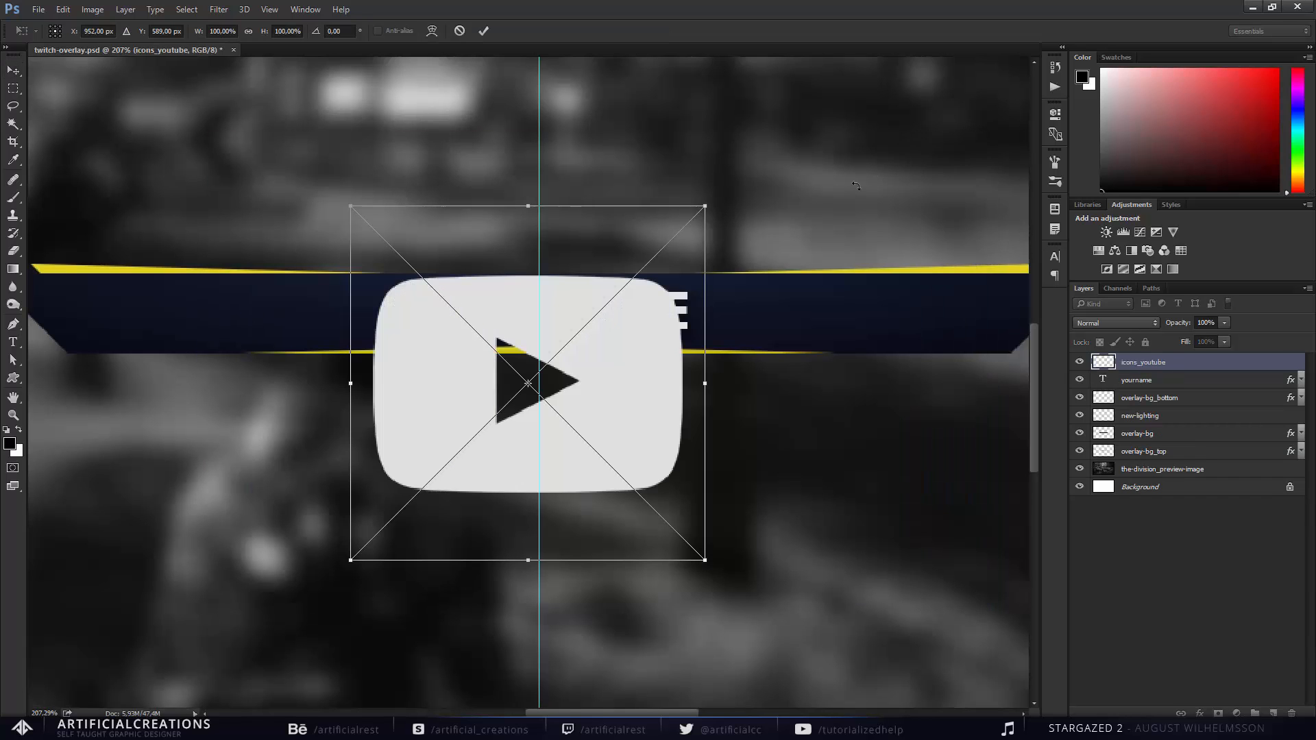
{"action": "key", "text": "Return"}
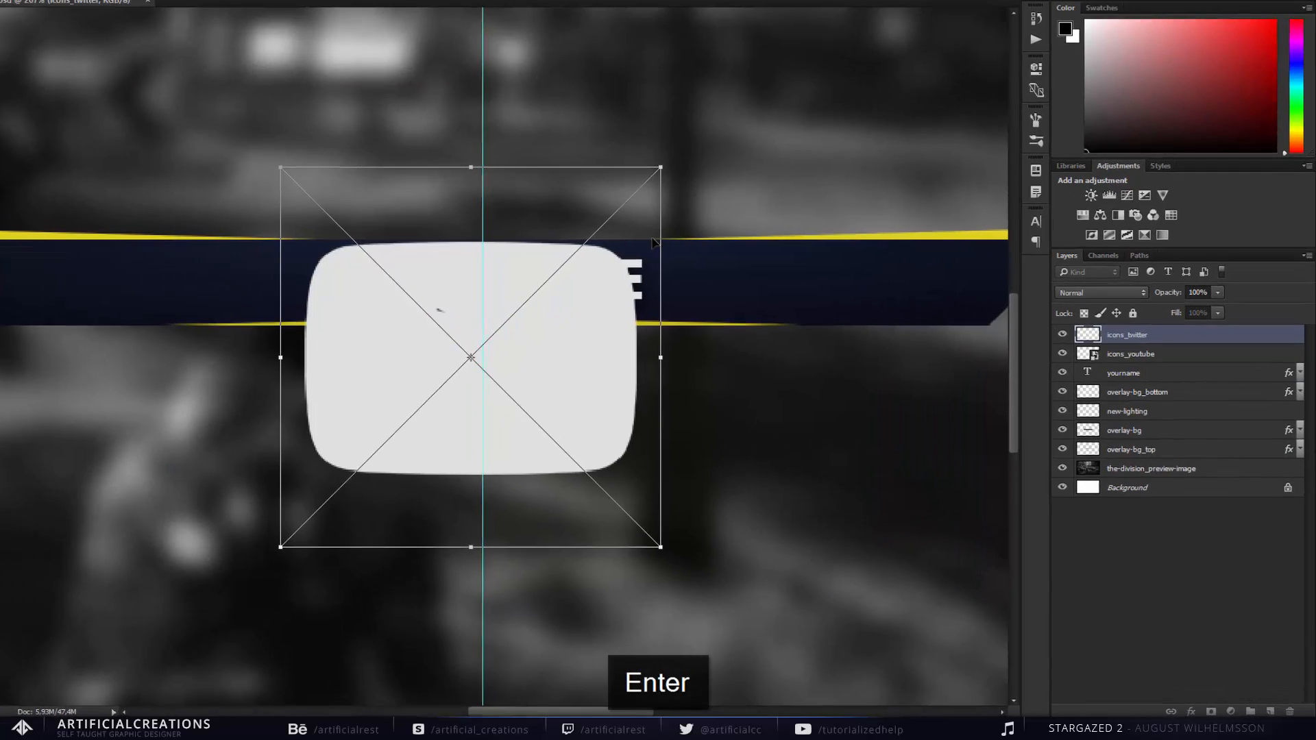
{"action": "key", "text": "Return"}
Group the icons_twitter and icons_youtube layers into a group named social and save the document.
{"action": "left_click", "coordinate": [1082, 260], "text": "shift"}
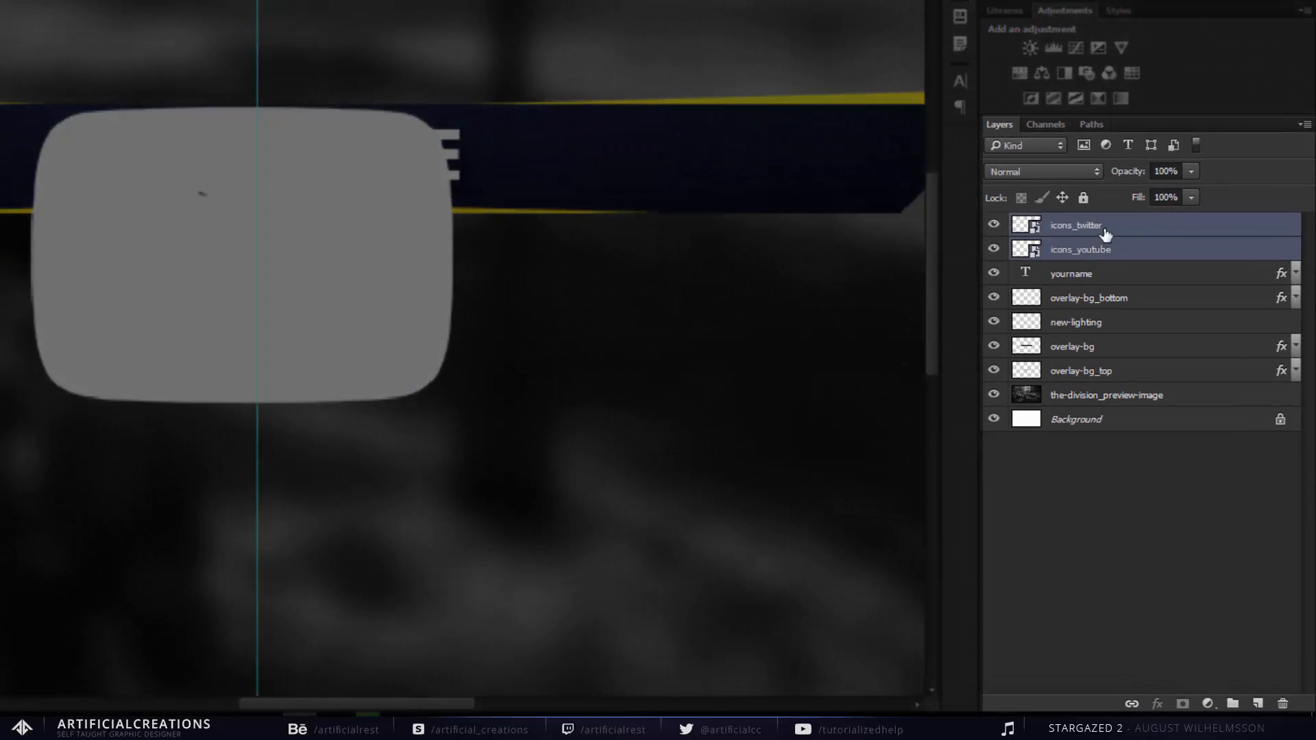
{"action": "left_click", "coordinate": [1232, 704]}
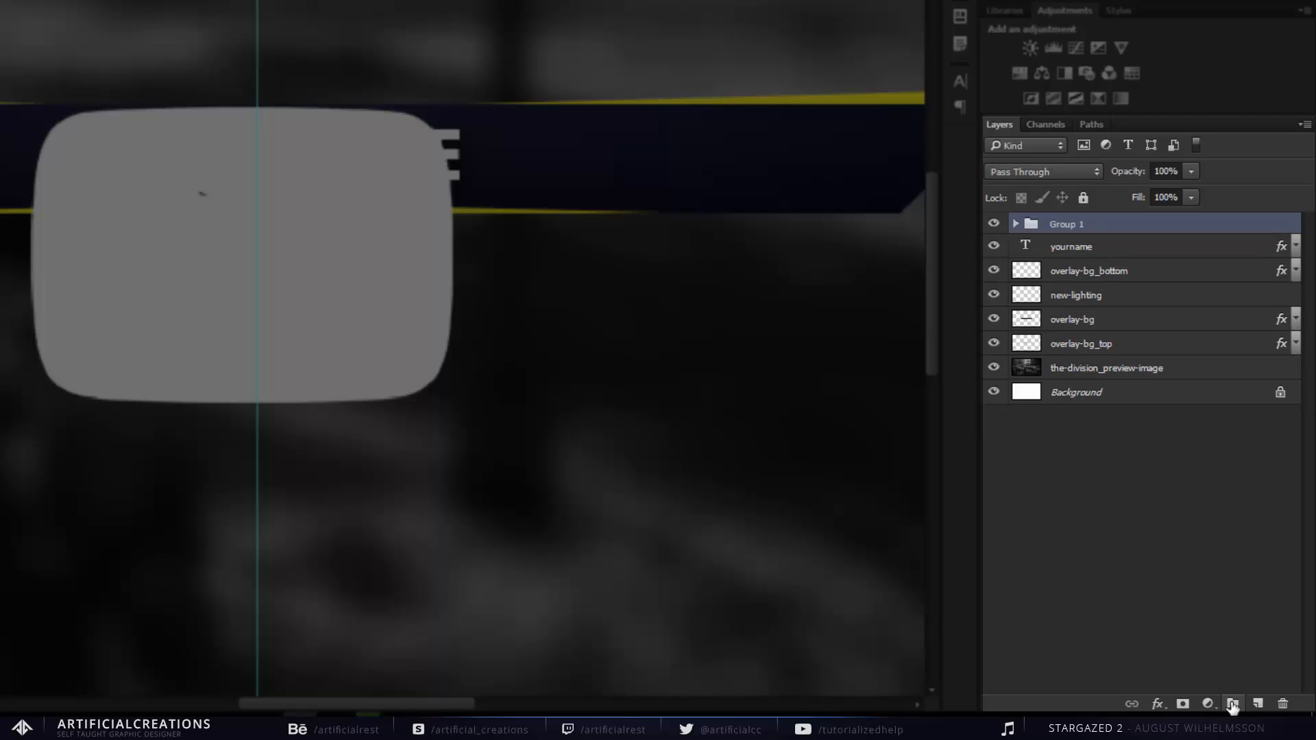
{"action": "left_click", "coordinate": [1016, 224]}
{"action": "double_click", "coordinate": [1065, 226]}
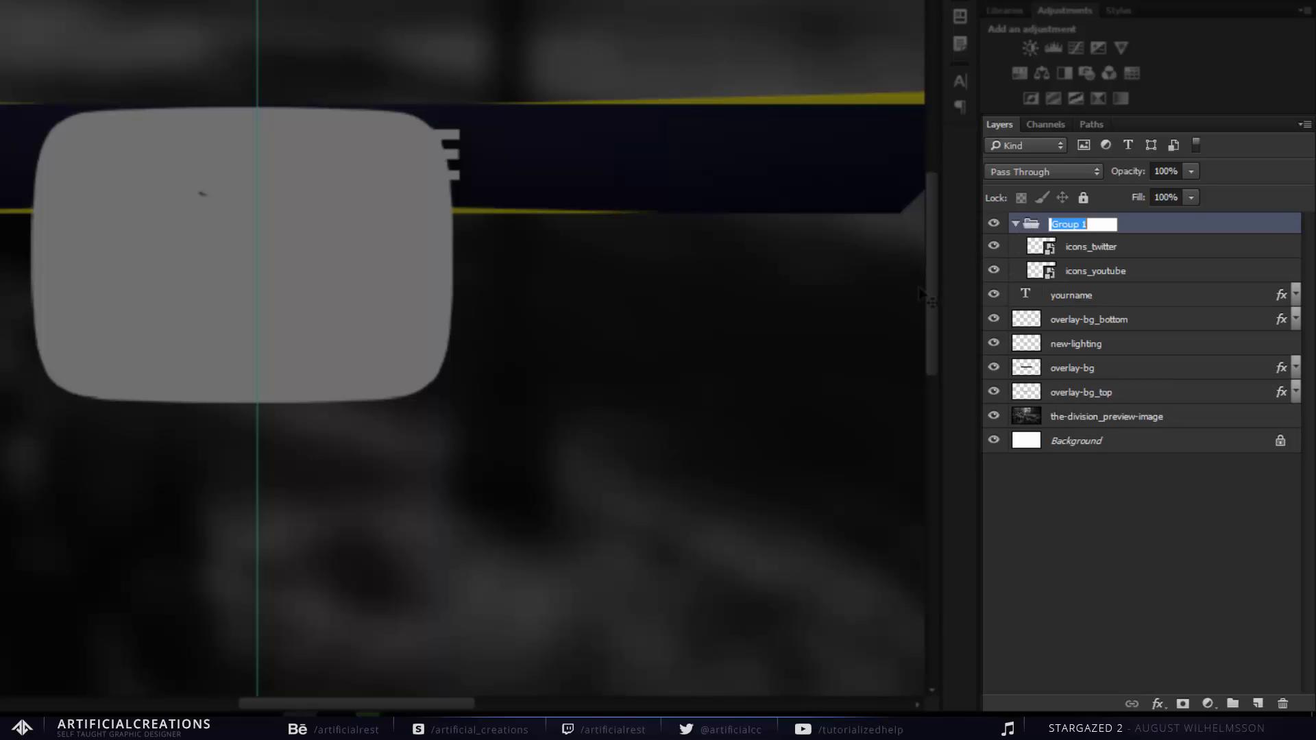
{"action": "type", "text": "social"}
{"action": "key", "text": "Return"}
{"action": "key", "text": "ctrl+s"}
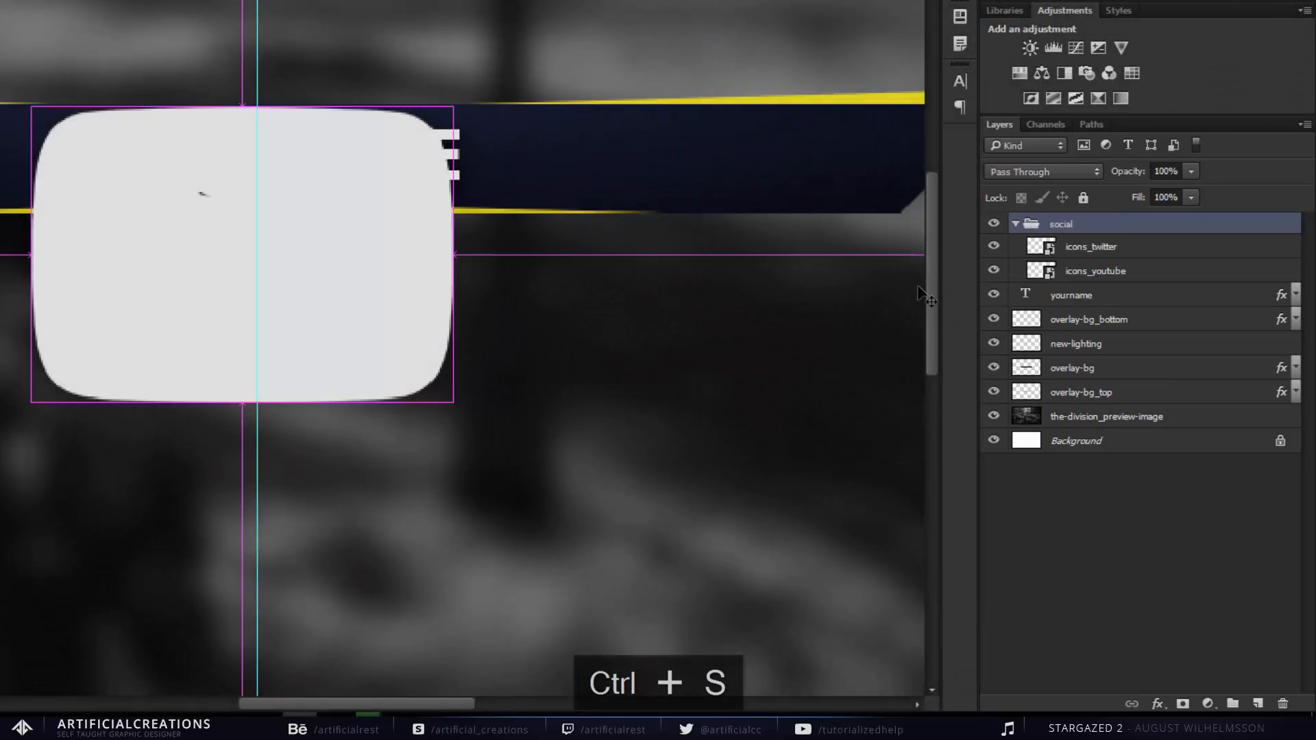
Rasterize the icons_twitter and icons_youtube layers inside the social group.
{"action": "left_click", "coordinate": [1096, 253]}
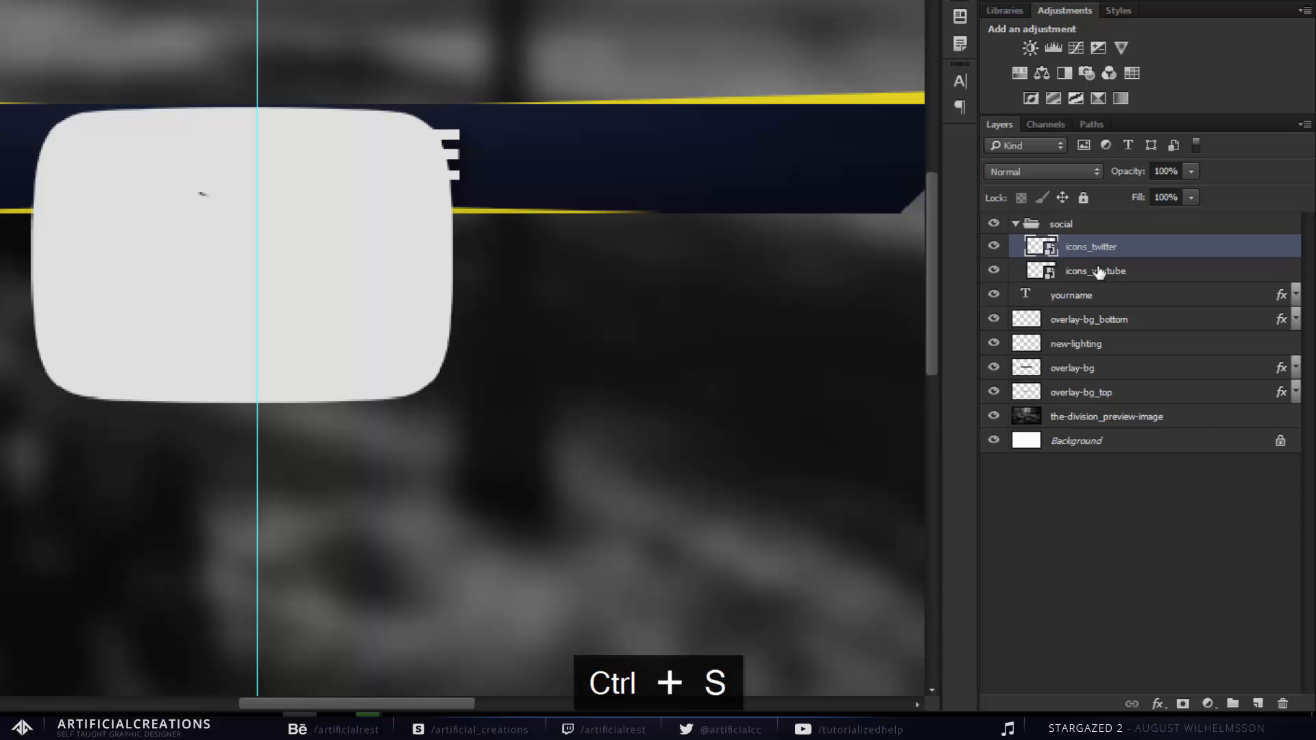
{"action": "left_click", "coordinate": [1099, 272], "text": "shift"}
{"action": "right_click", "coordinate": [1099, 272]}
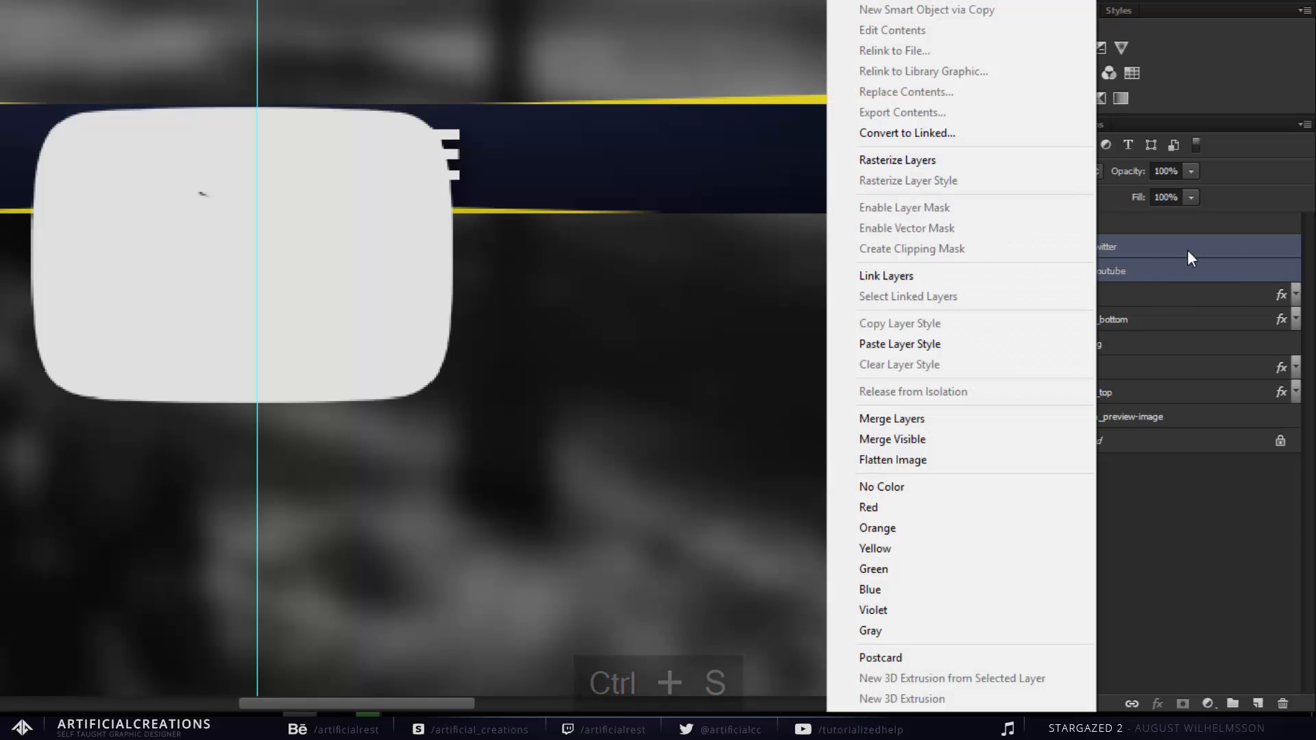
{"action": "left_click", "coordinate": [905, 168]}
{"action": "scroll", "coordinate": [610, 336], "scroll_direction": "left", "scroll_amount": 5}
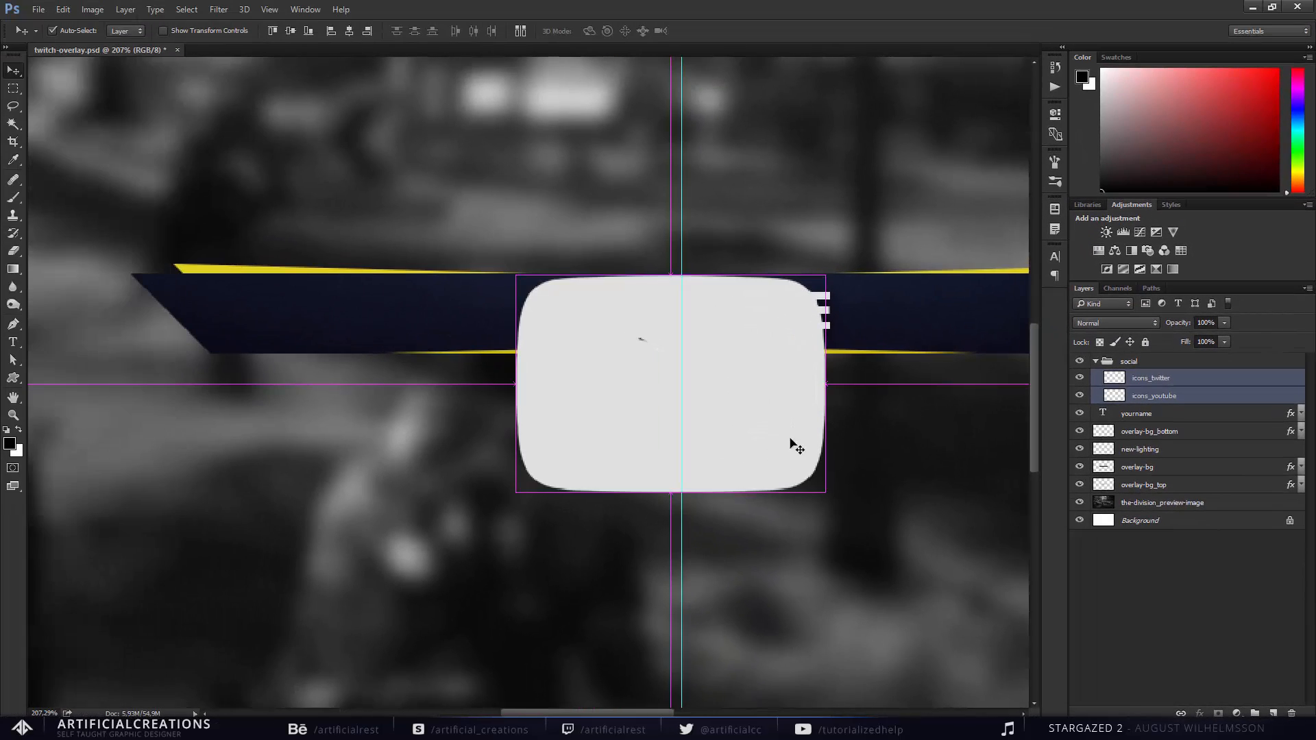
Scale both social icons down to a small size beside the YOURNAME text and centre them vertically in the banner's left part.
{"action": "left_click_drag", "start_coordinate": [862, 464], "coordinate": [583, 426]}
{"action": "key", "text": "ctrl+t"}
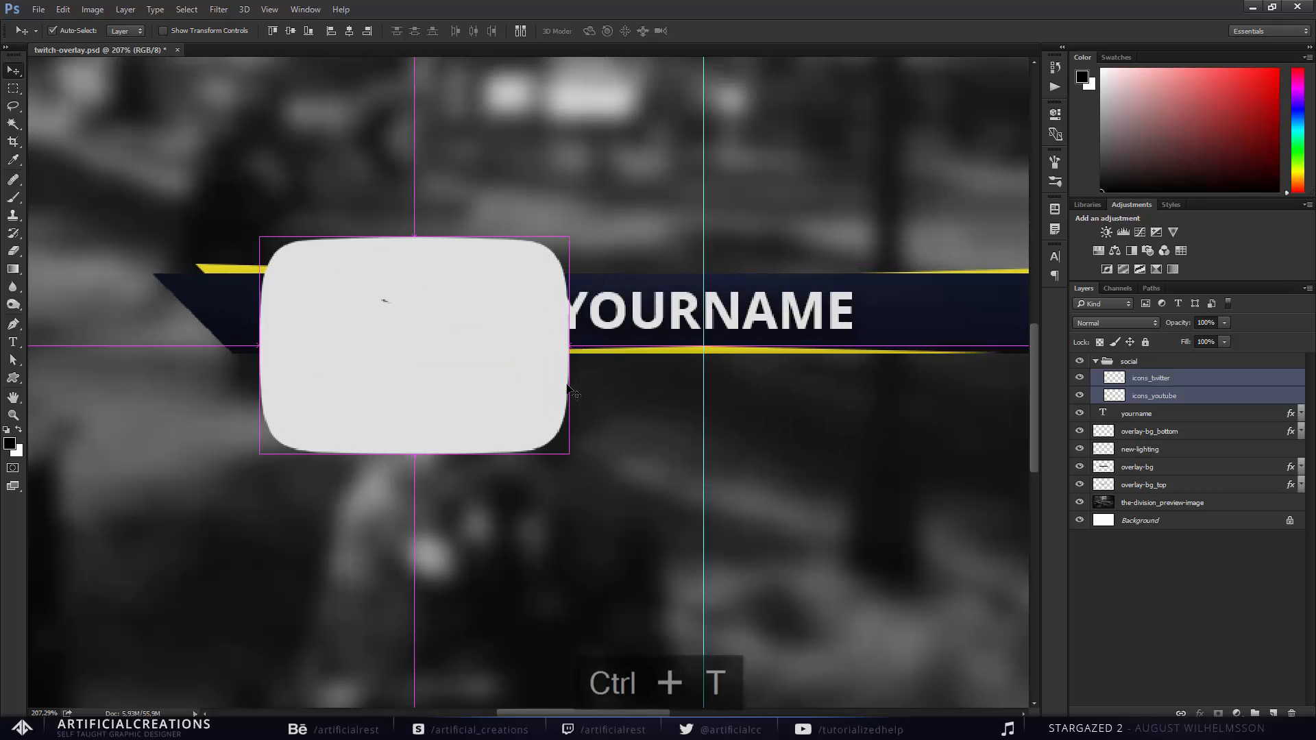
{"action": "left_click_drag", "start_coordinate": [563, 234], "coordinate": [327, 296]}
{"action": "key", "text": "Return"}
{"action": "key", "text": "ctrl+a"}
{"action": "left_click", "coordinate": [290, 31]}
{"action": "key", "text": "ctrl+d"}
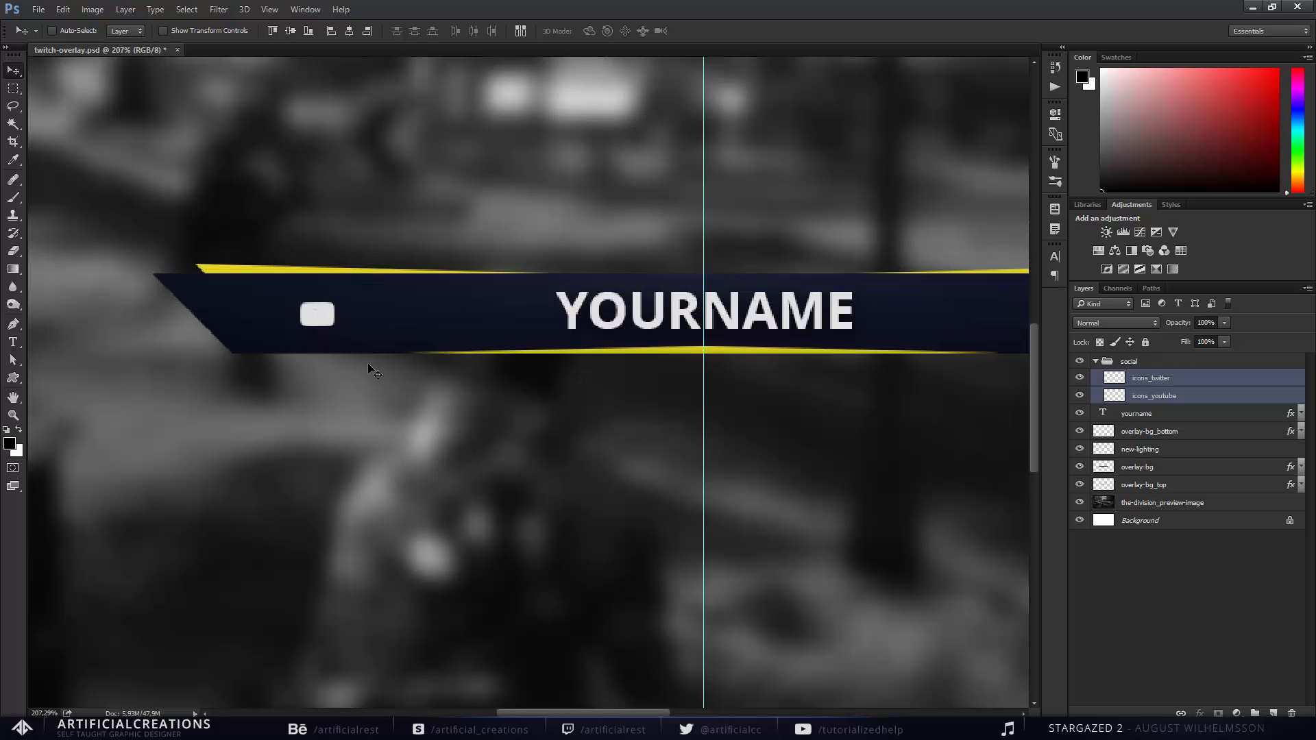
Hide the icons_youtube layer so only the Twitter icon shows on the banner, and save the document.
{"action": "left_click", "coordinate": [1179, 378]}
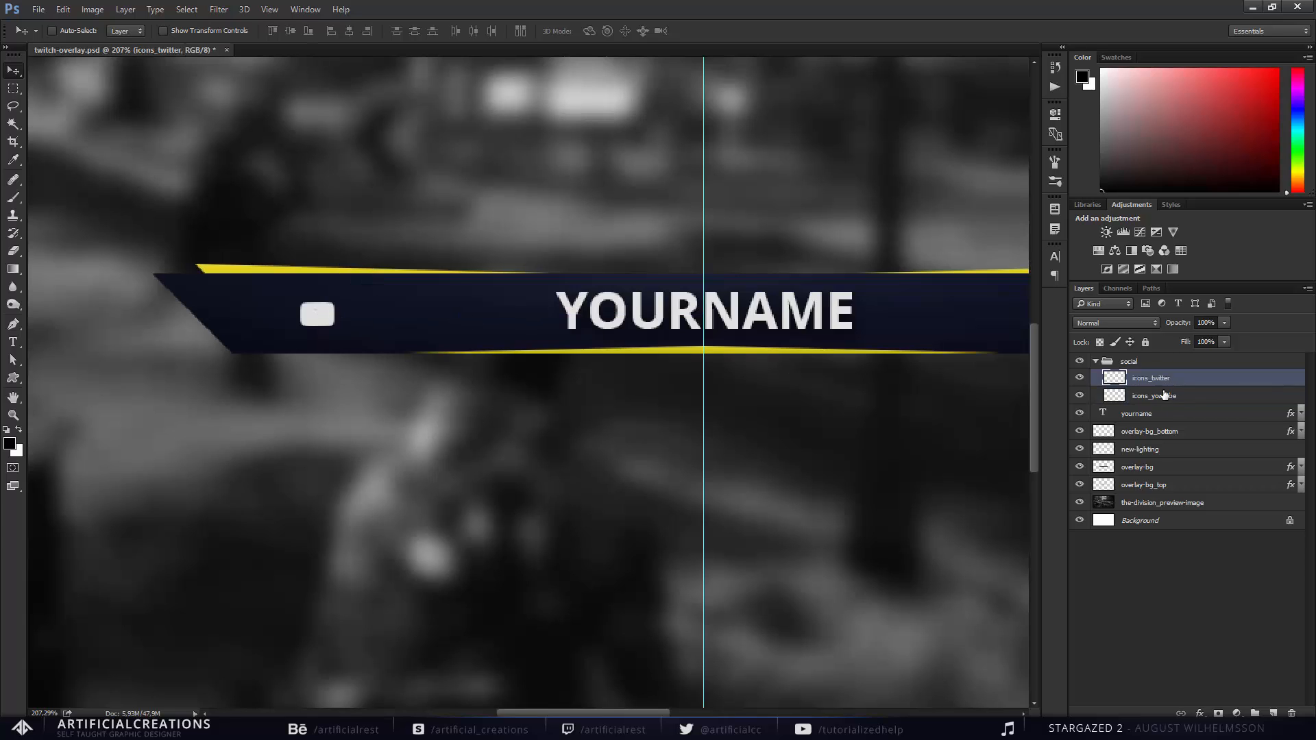
{"action": "left_click", "coordinate": [1165, 394]}
{"action": "scroll", "coordinate": [595, 394], "scroll_direction": "right", "scroll_amount": 8}
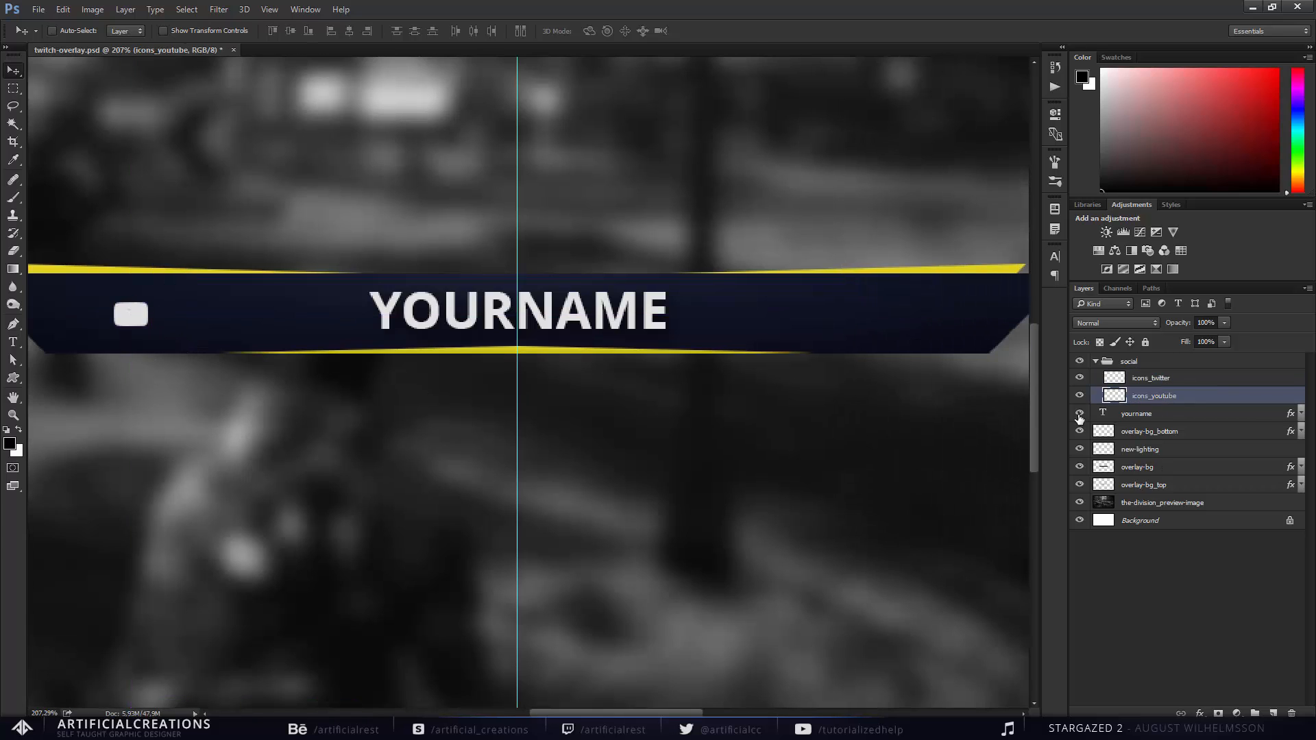
{"action": "left_click", "coordinate": [1080, 395]}
{"action": "scroll", "coordinate": [341, 322], "scroll_direction": "left", "scroll_amount": 8}
{"action": "key", "text": "ctrl+s"}
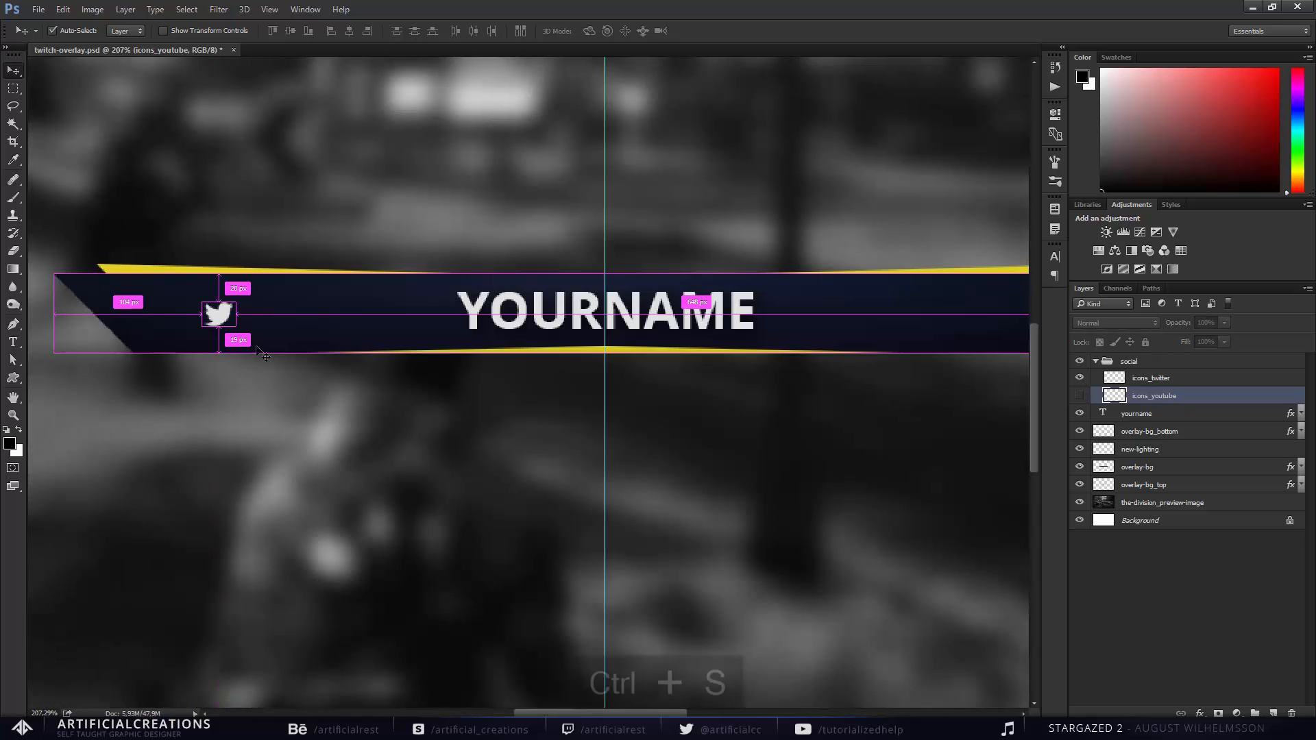
{"action": "scroll", "coordinate": [329, 323], "scroll_direction": "up", "scroll_amount": 2}
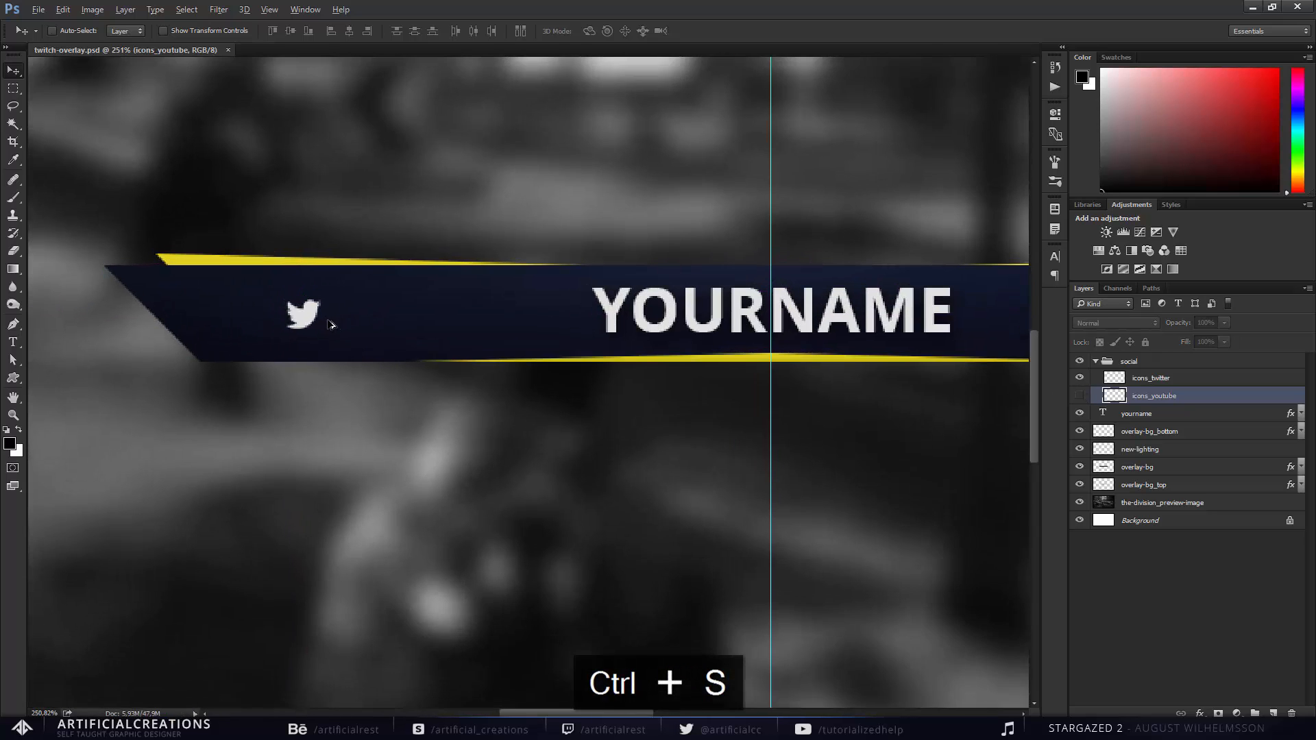
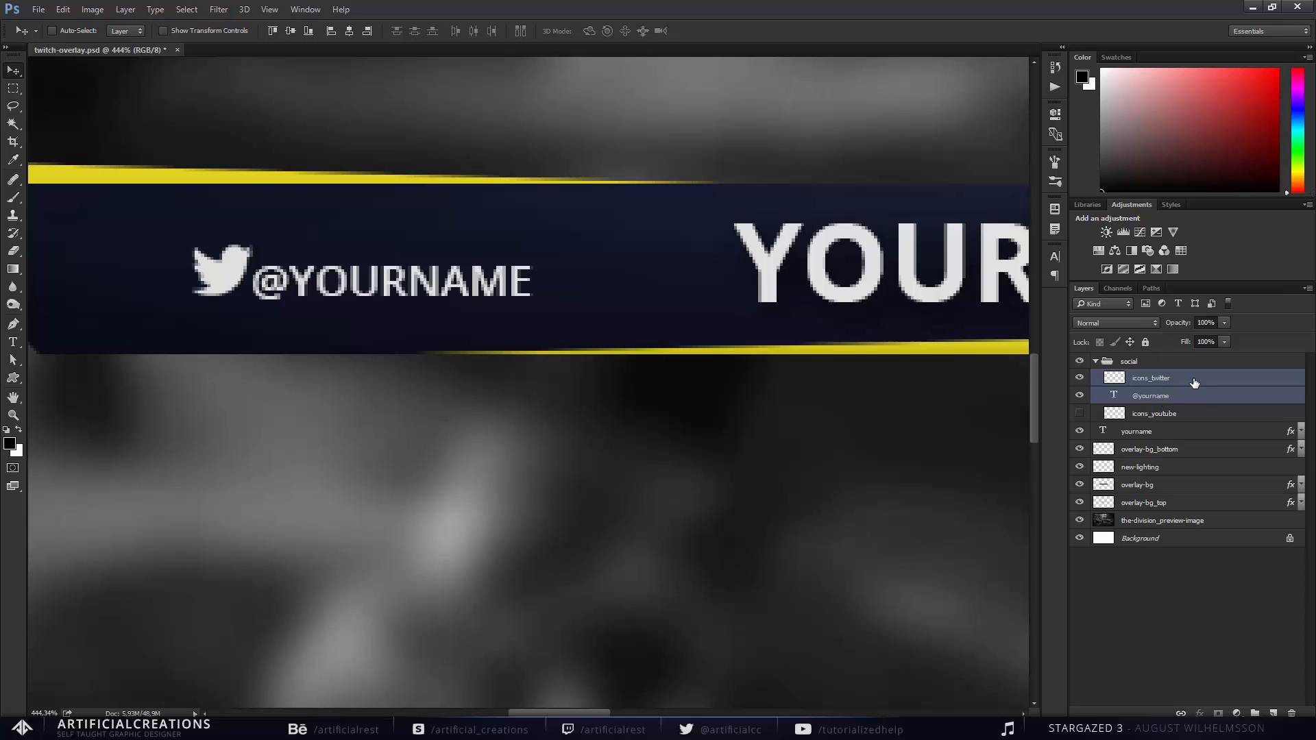
{"action": "right_click", "coordinate": [1188, 385]}
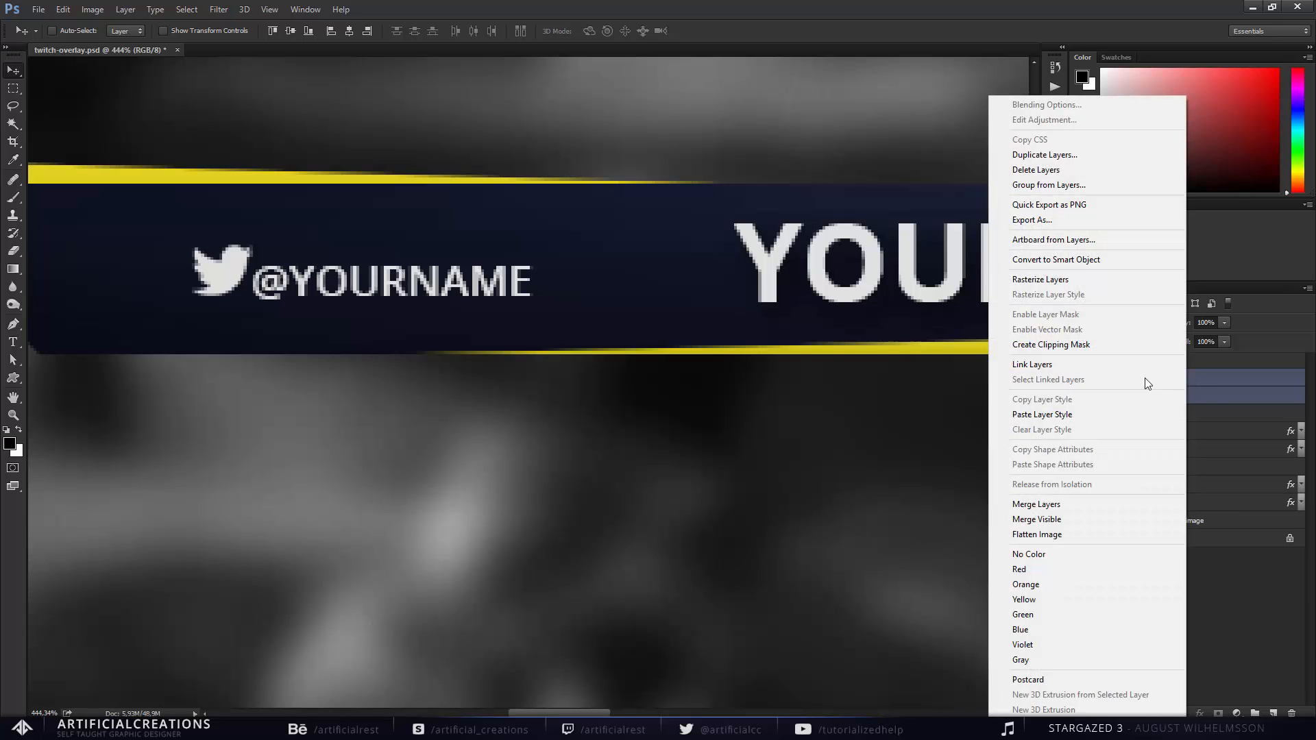
{"action": "left_click", "coordinate": [1053, 417]}
{"action": "key", "text": "ctrl+s"}
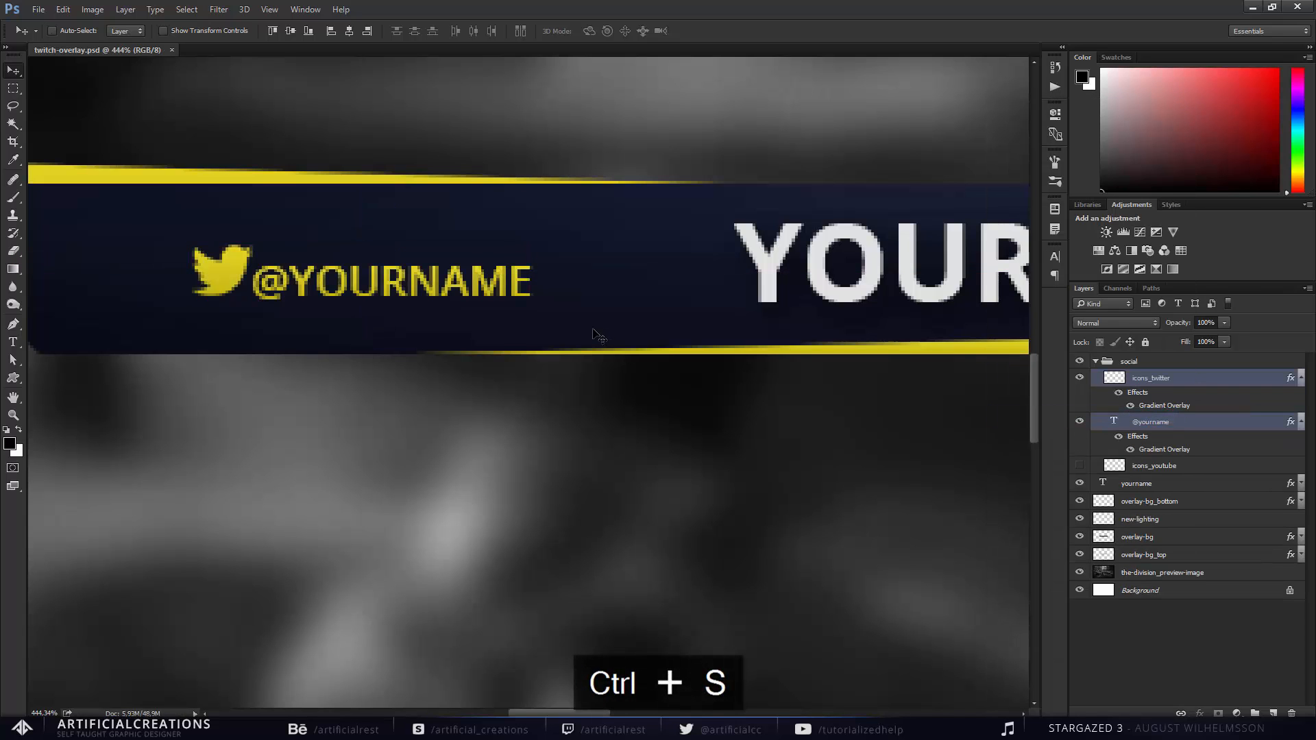
{"action": "scroll", "coordinate": [521, 330], "scroll_direction": "down", "scroll_amount": 3}
{"action": "scroll", "coordinate": [478, 336], "scroll_direction": "down", "scroll_amount": 3}
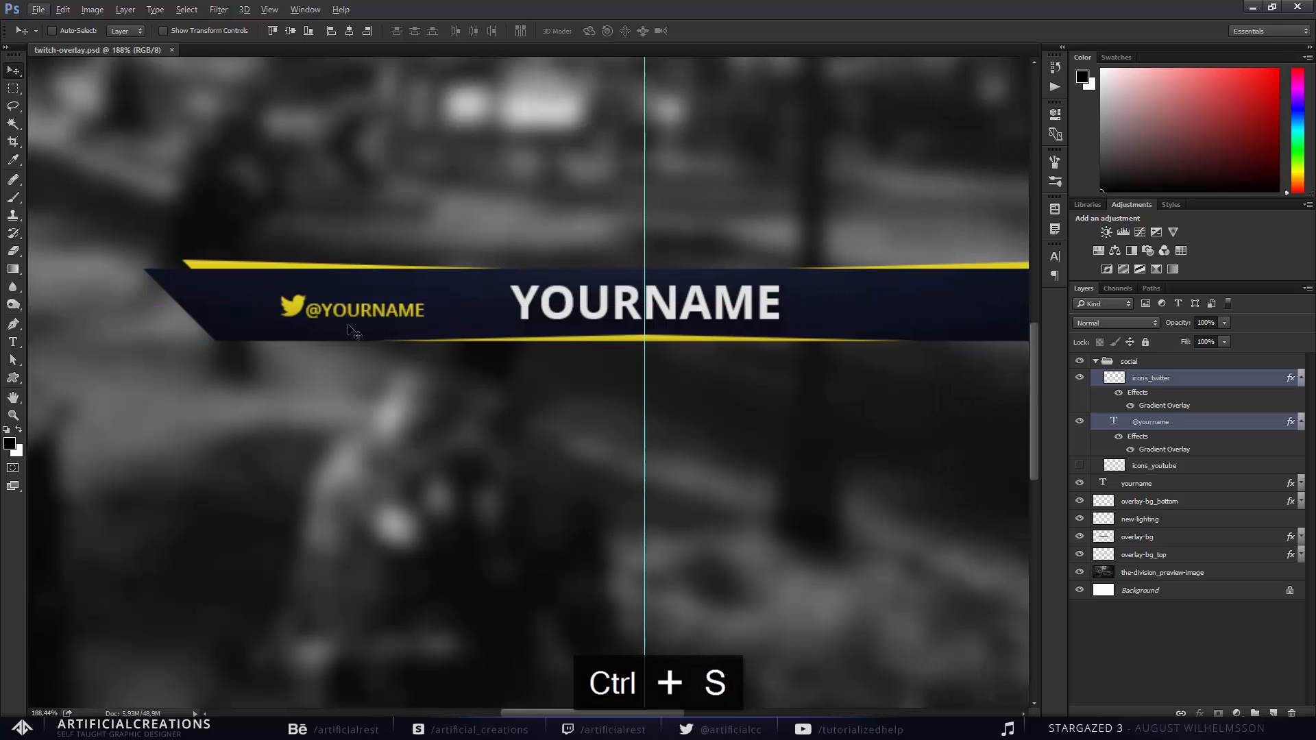
{"action": "scroll", "coordinate": [341, 319], "scroll_direction": "up", "scroll_amount": 5}
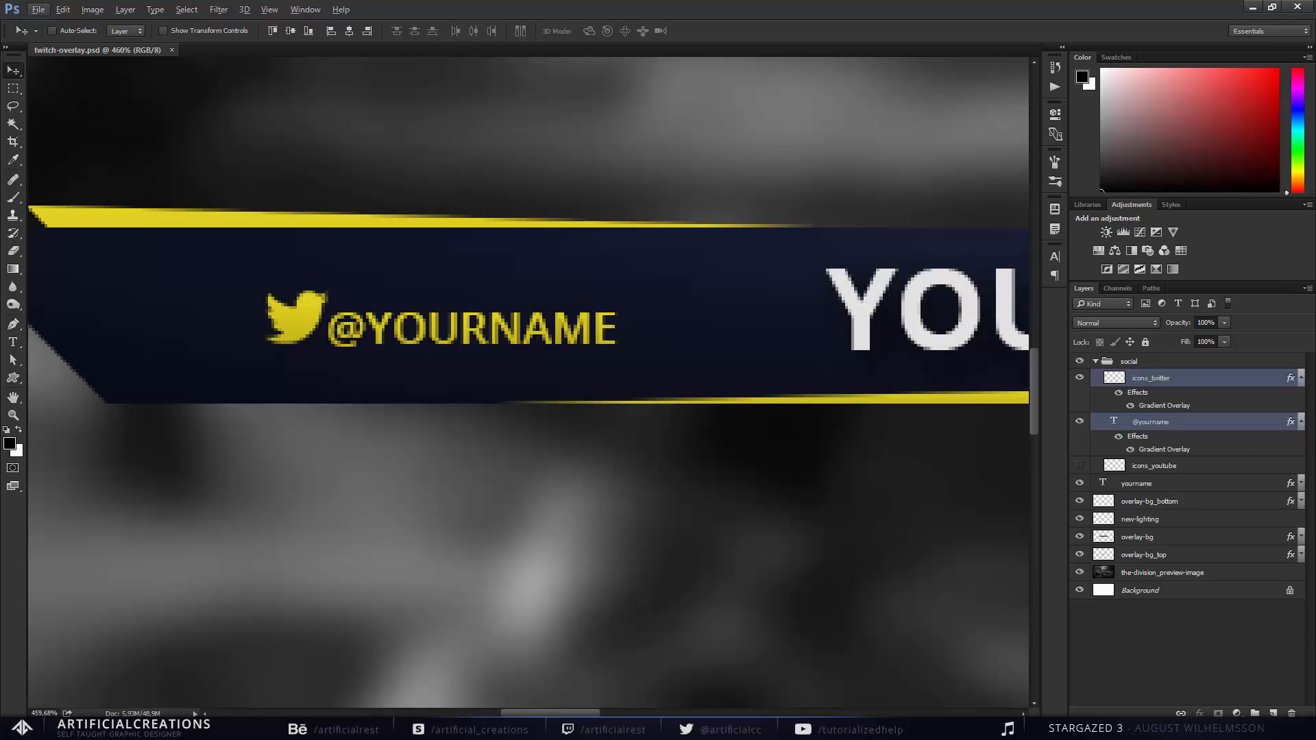
{"action": "left_click", "coordinate": [1300, 377], "text": "alt"}
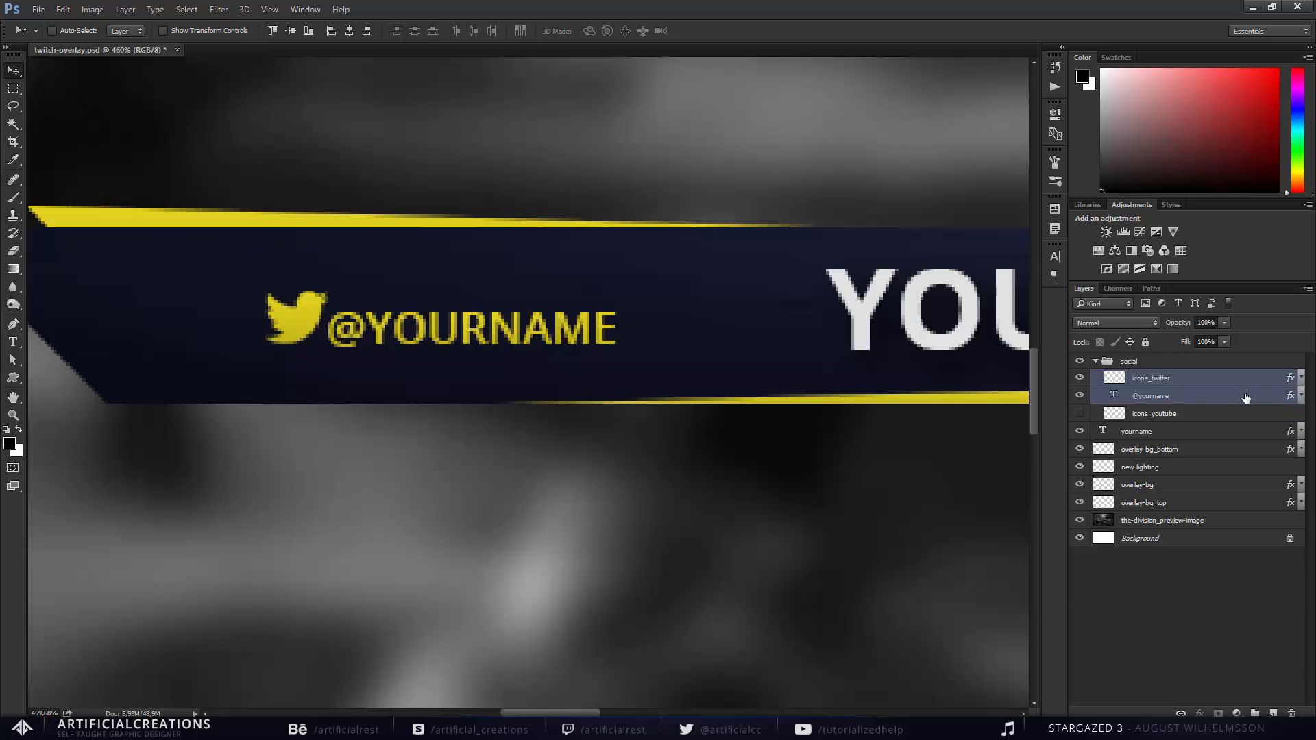
{"action": "left_click", "coordinate": [1234, 396]}
{"action": "key", "text": "ctrl"}
{"action": "key", "text": "ctrl+j"}
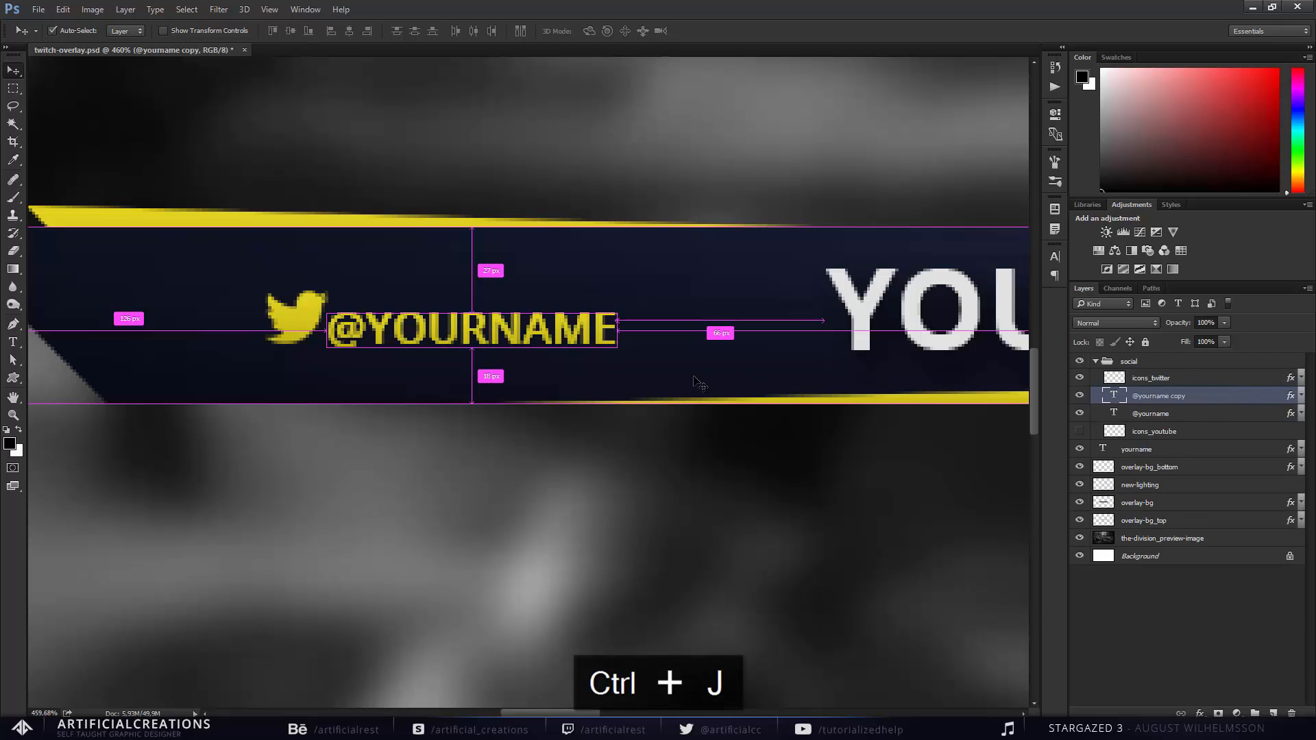
{"action": "scroll", "coordinate": [704, 382], "scroll_direction": "right", "scroll_amount": 1}
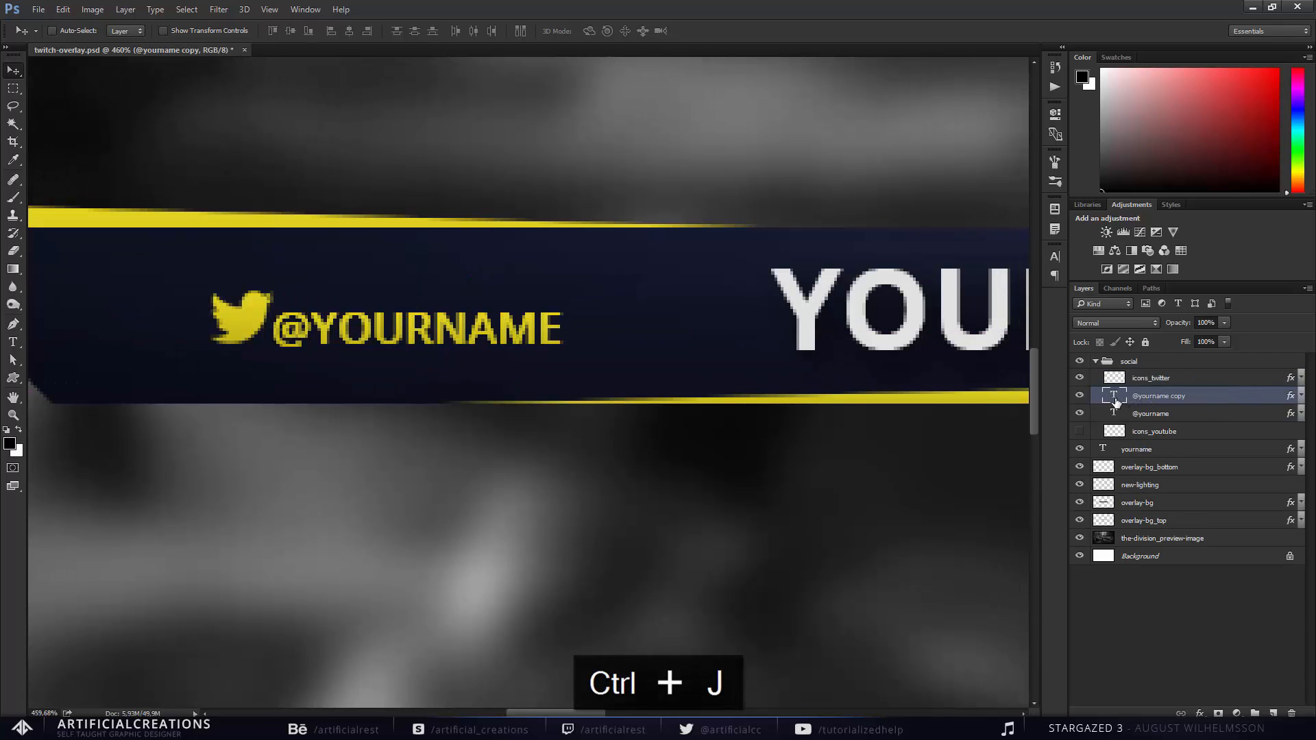
{"action": "left_click_drag", "start_coordinate": [456, 433], "coordinate": [432, 418]}
{"action": "key", "text": "ctrl+z"}
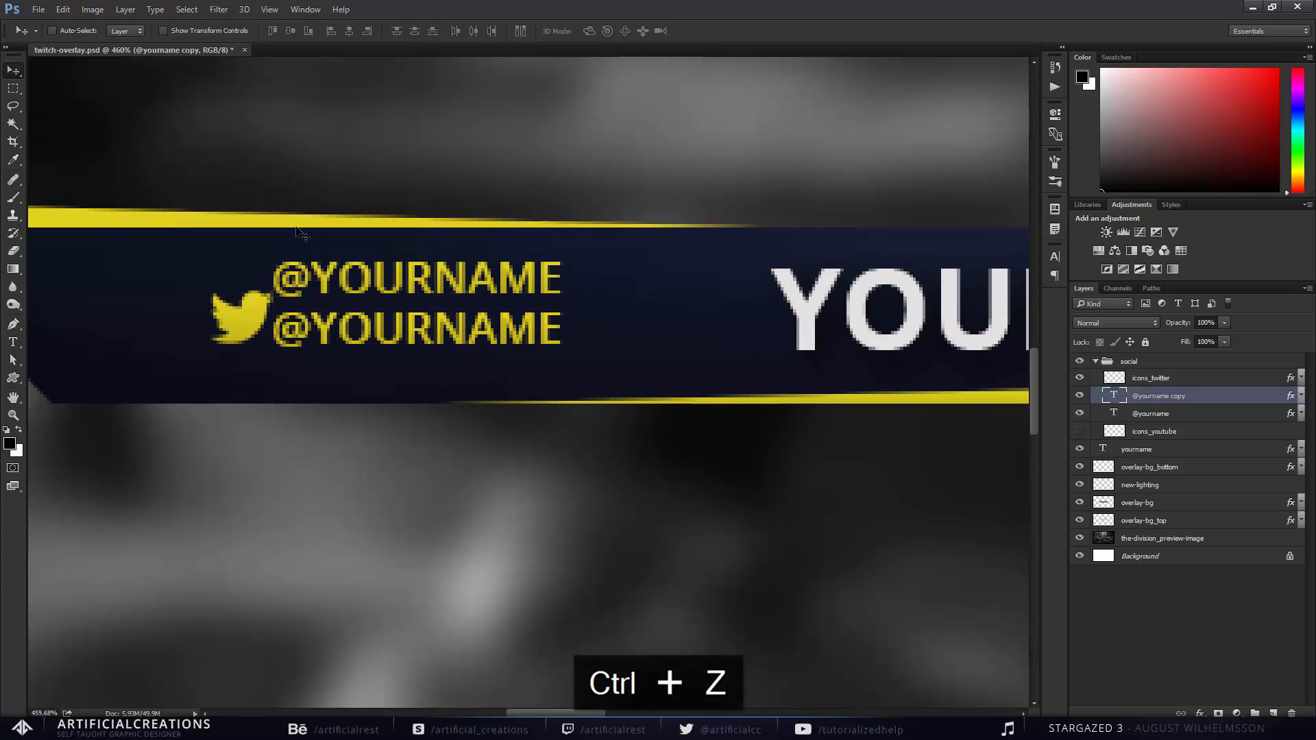
{"action": "right_click", "coordinate": [1222, 399]}
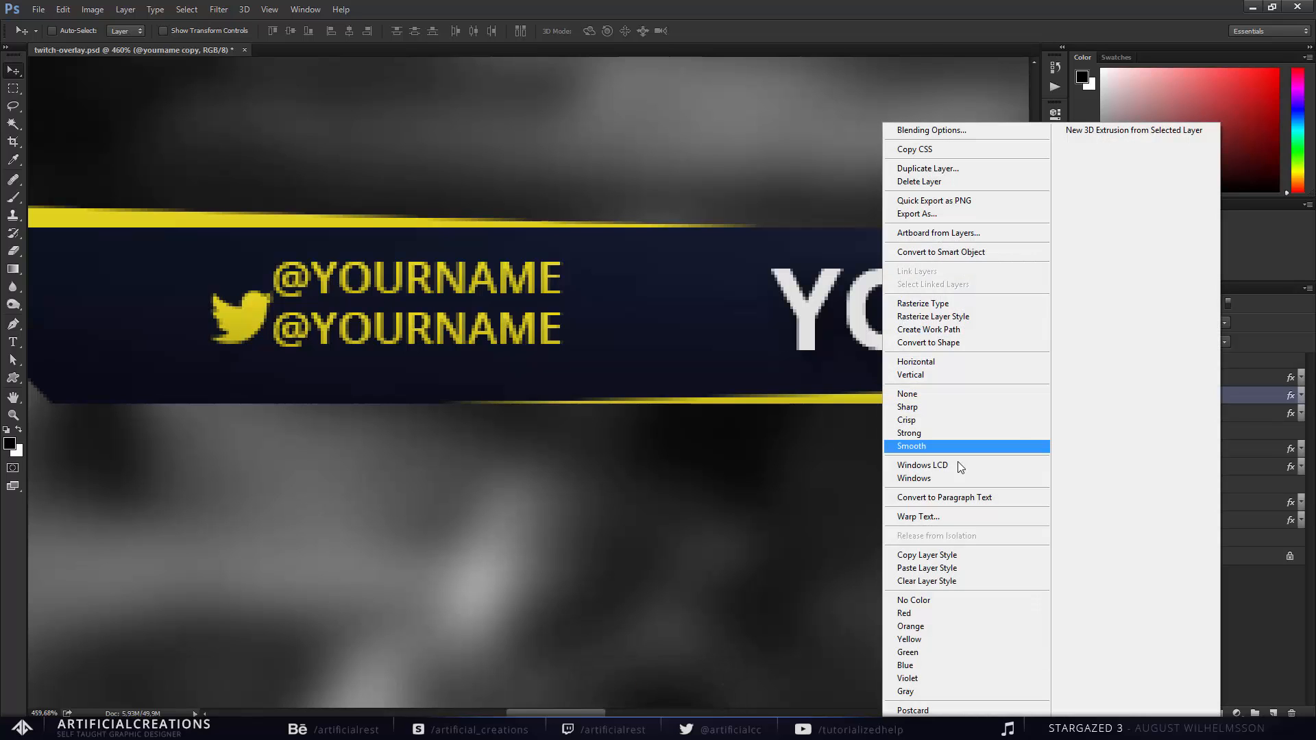
{"action": "left_click", "coordinate": [923, 581]}
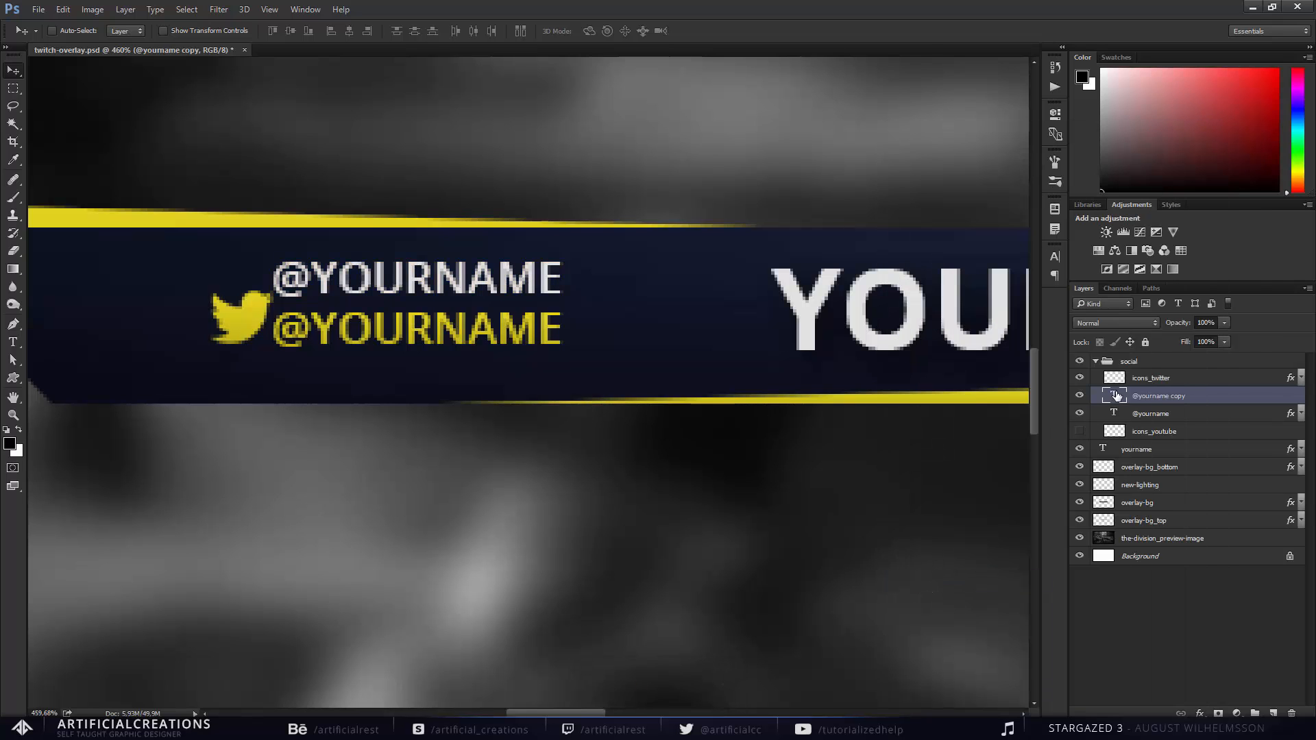
{"action": "double_click", "coordinate": [1116, 395]}
{"action": "left_click", "coordinate": [484, 31]}
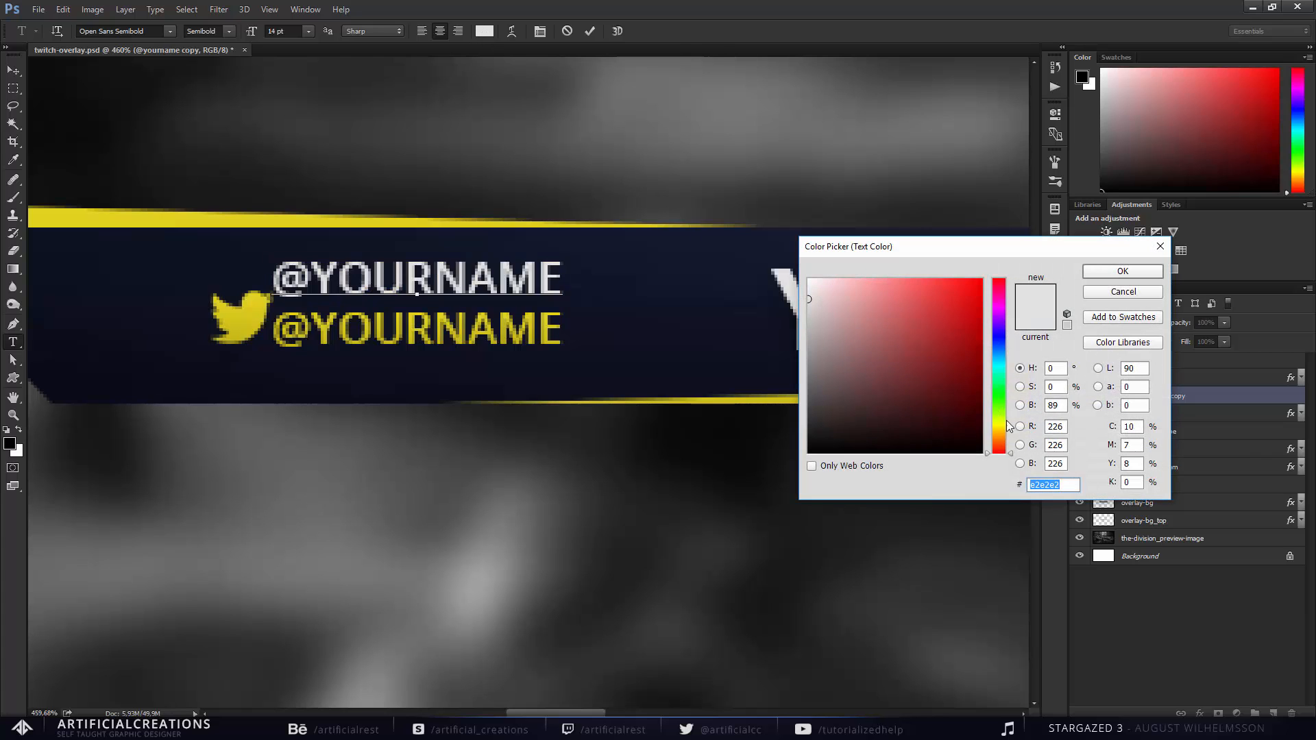
{"action": "left_click", "coordinate": [1123, 271]}
{"action": "key", "text": "Return"}
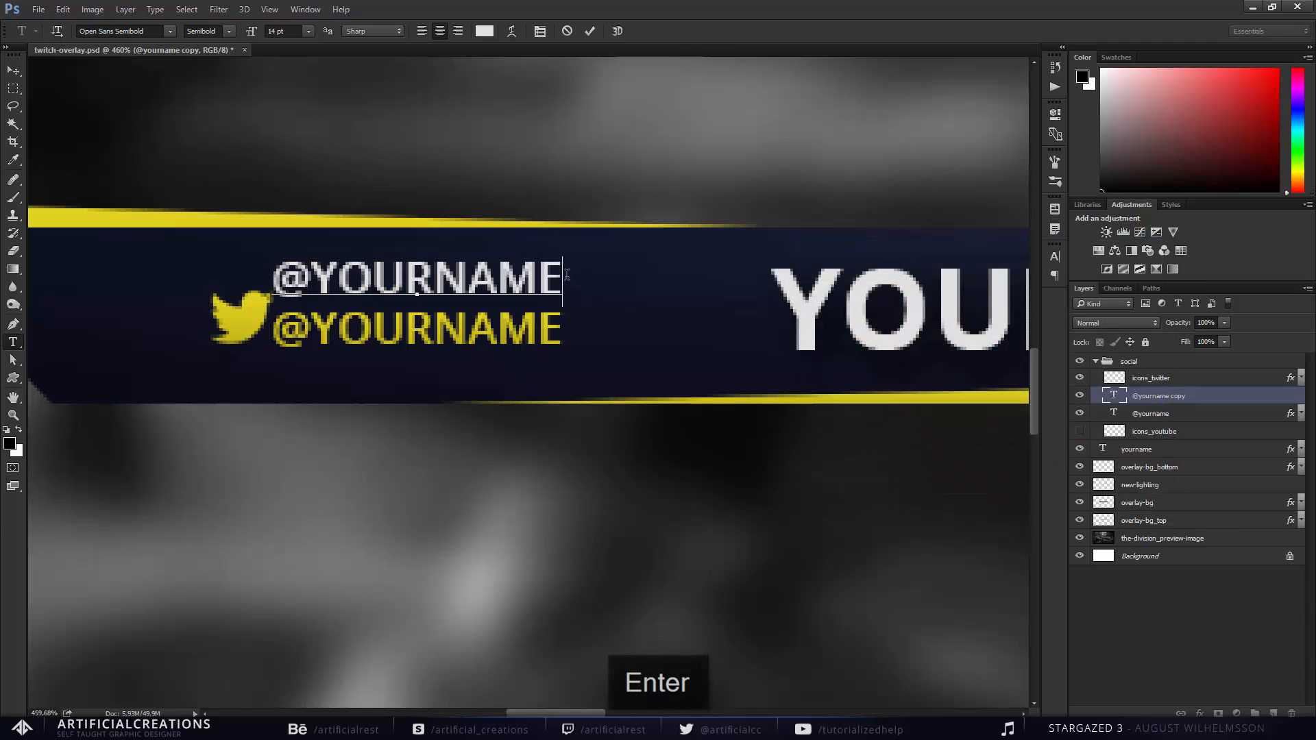
{"action": "key", "text": "v"}
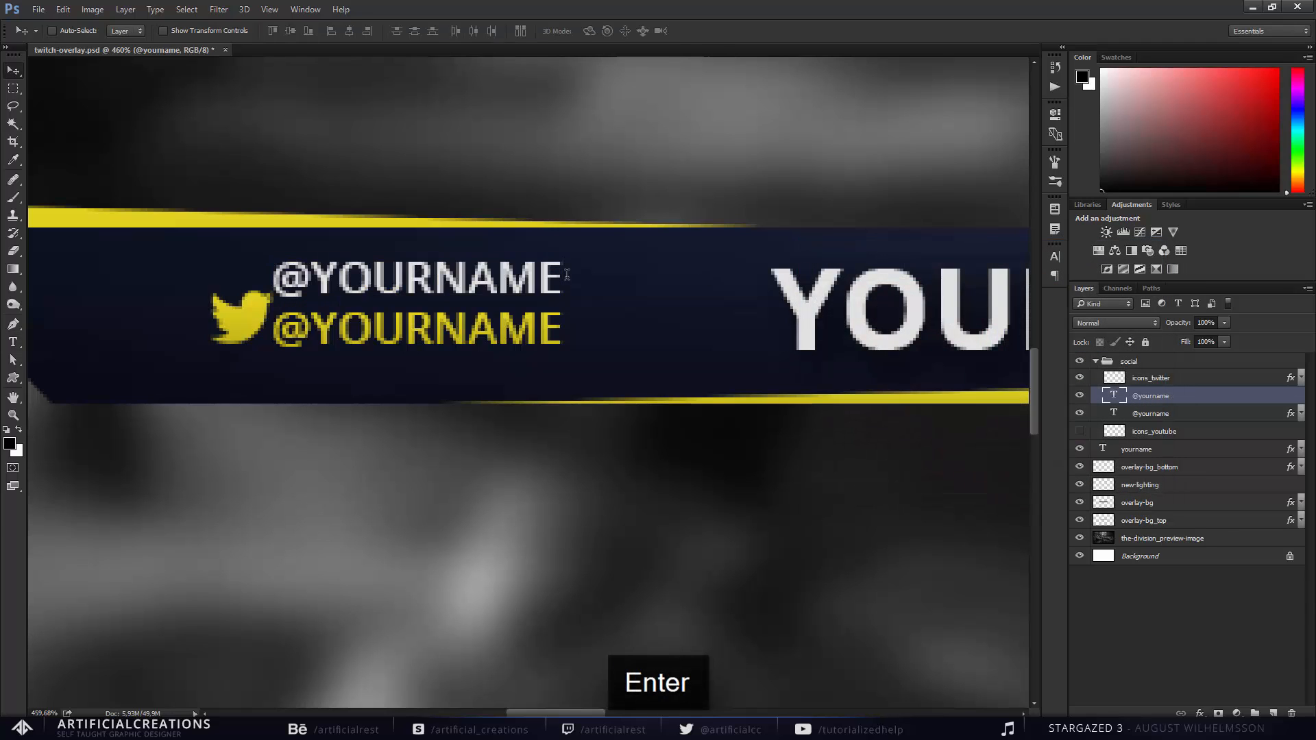
Copy the drop shadow layer style from the main yourname text layer.
{"action": "right_click", "coordinate": [1163, 455]}
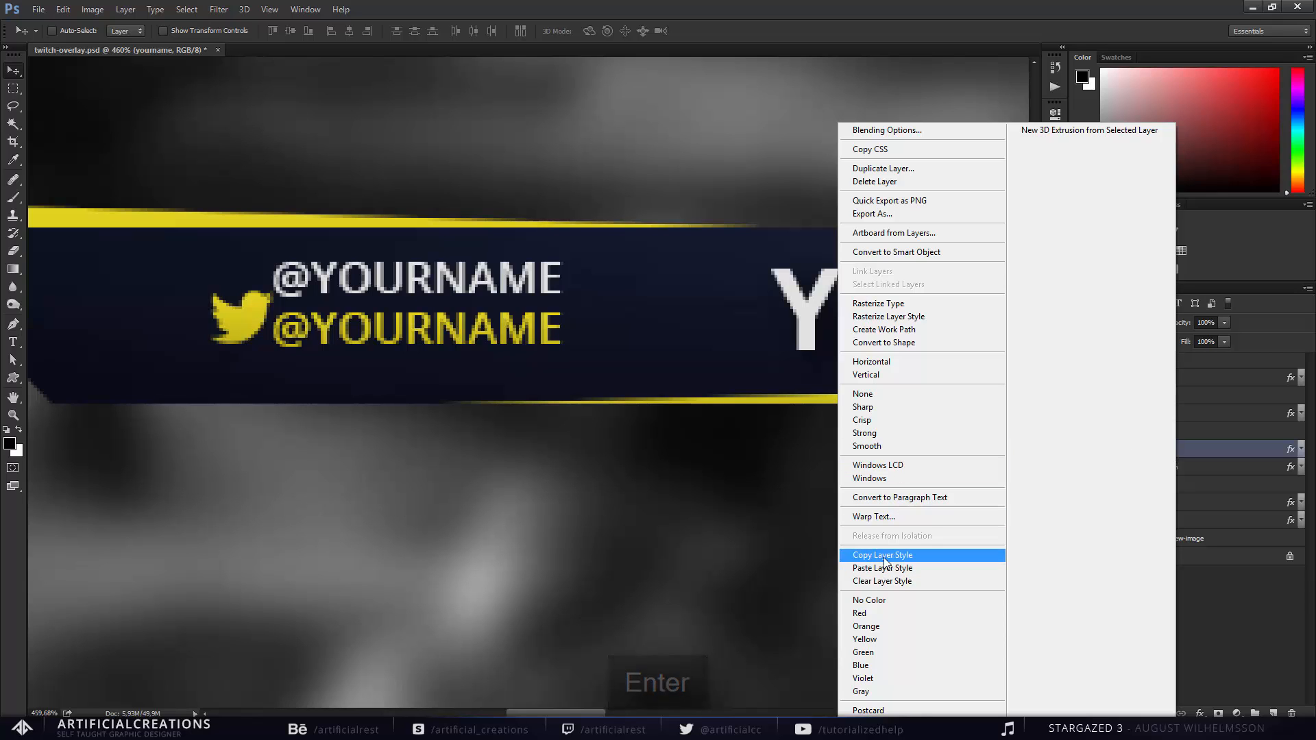
{"action": "left_click", "coordinate": [1249, 451]}
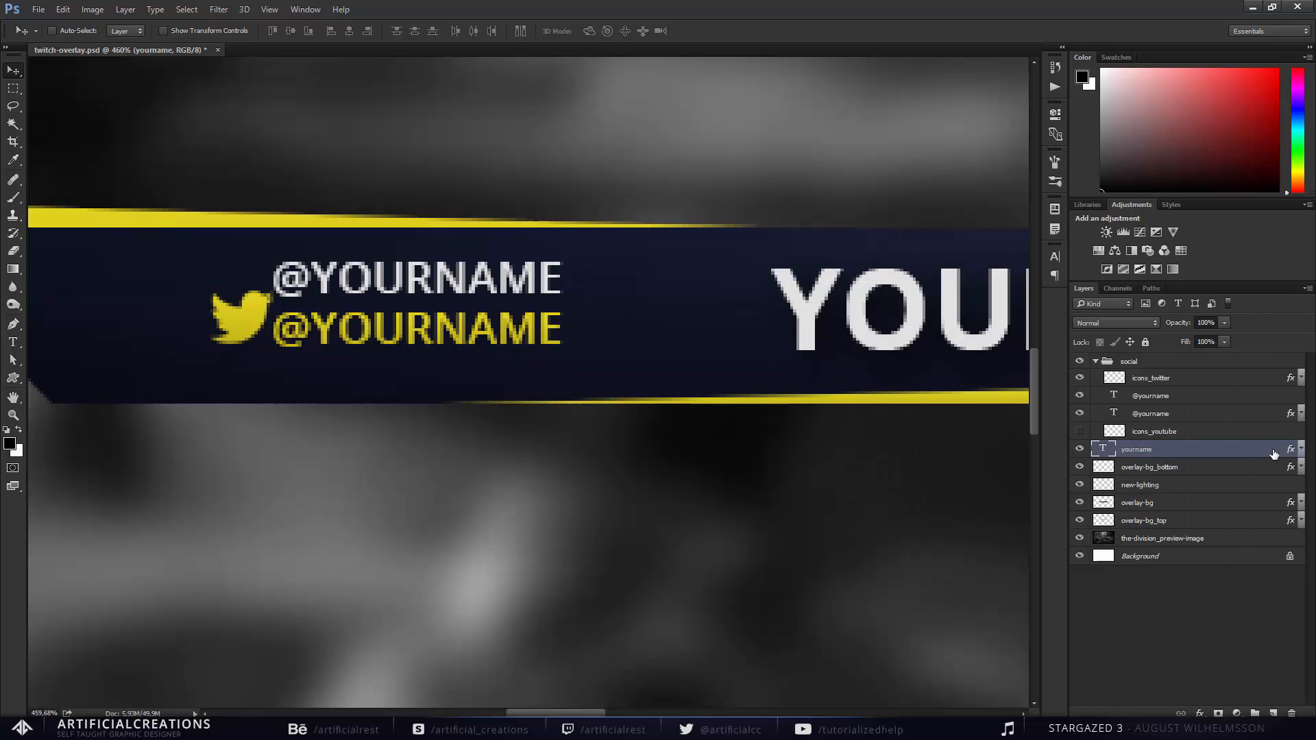
{"action": "right_click", "coordinate": [1202, 457]}
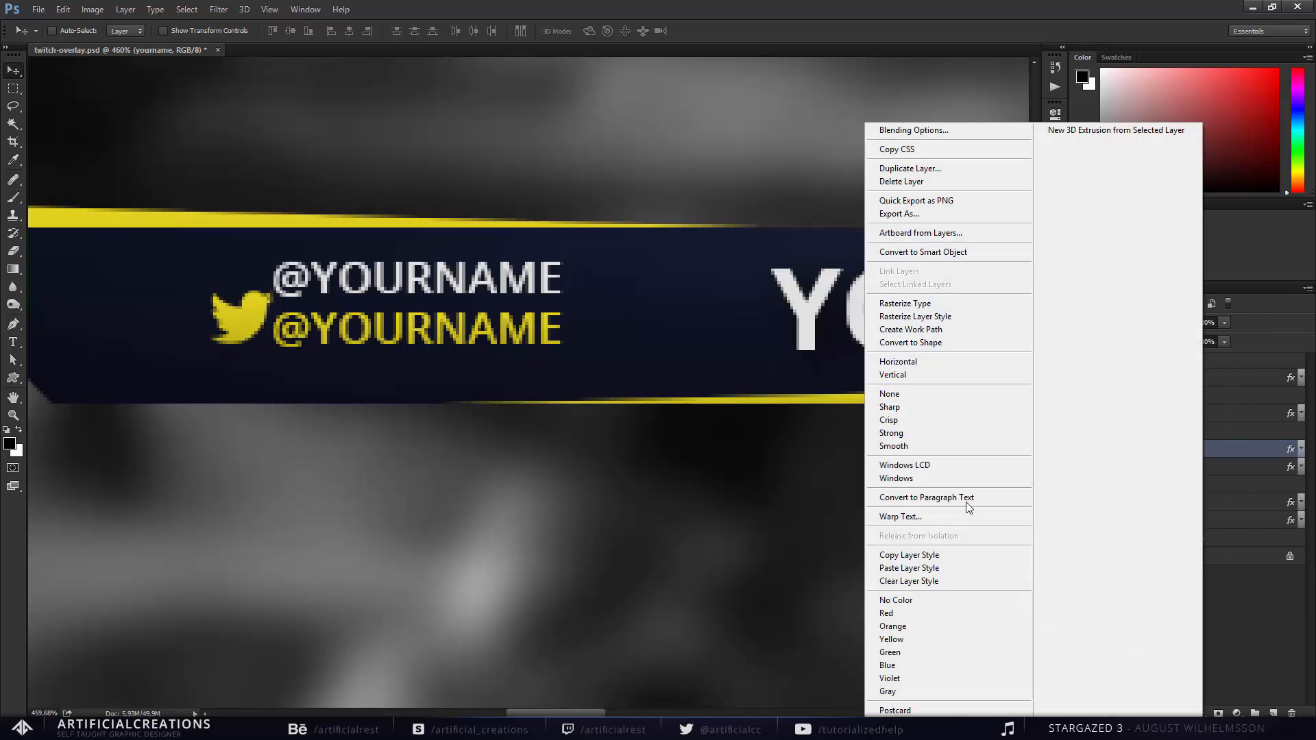
{"action": "left_click", "coordinate": [912, 557]}
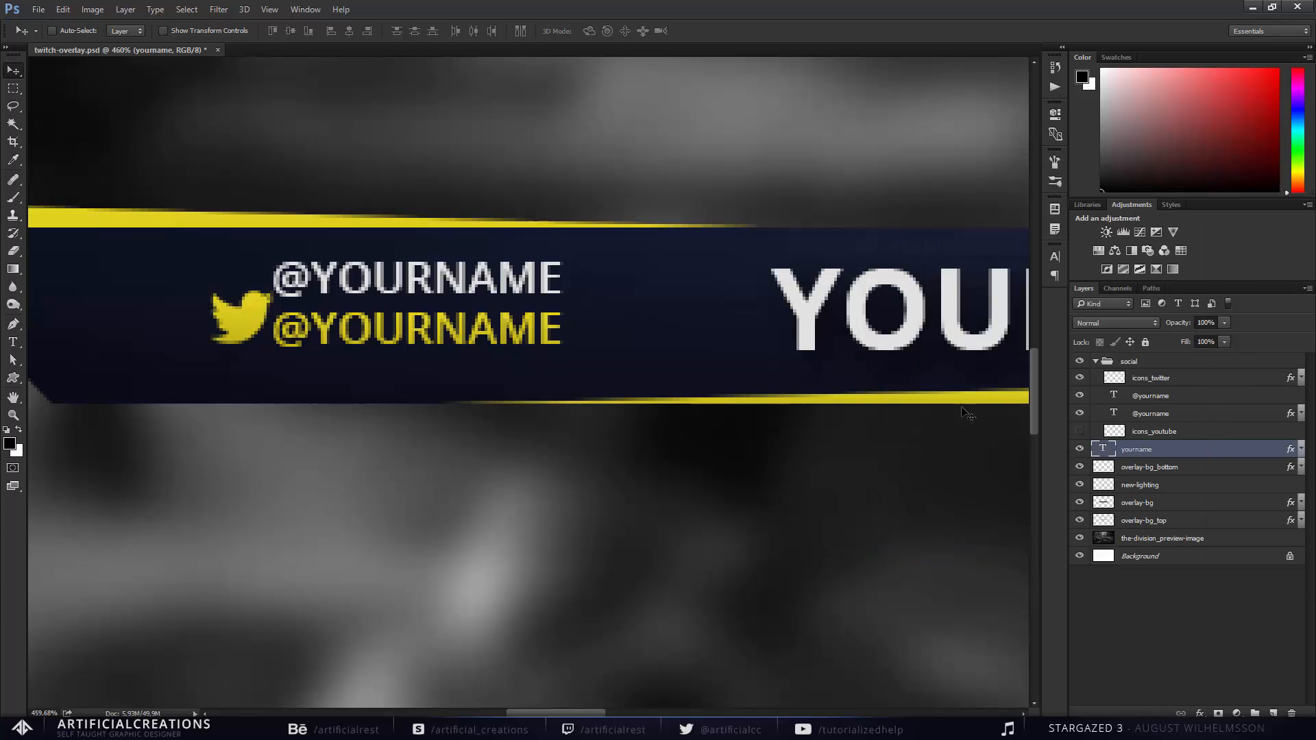
{"action": "left_click", "coordinate": [1301, 451]}
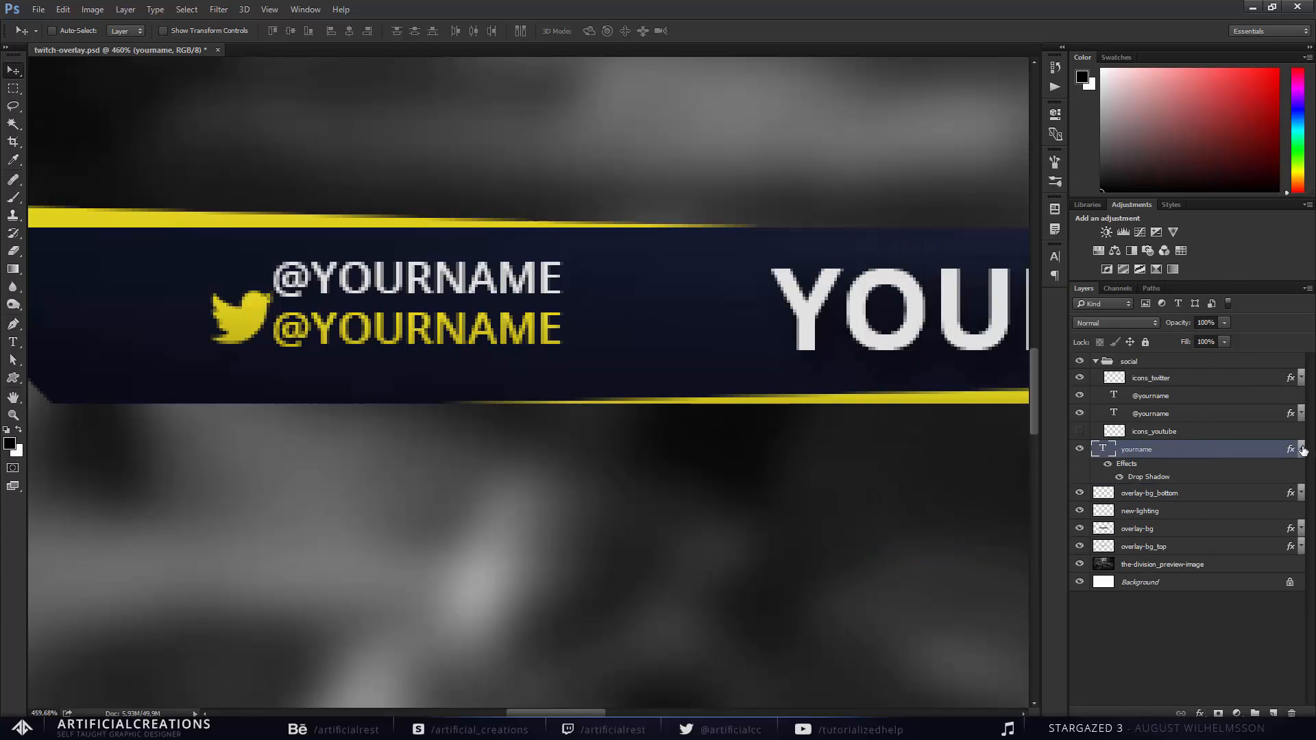
{"action": "left_click", "coordinate": [1302, 450]}
{"action": "left_click", "coordinate": [1115, 396]}
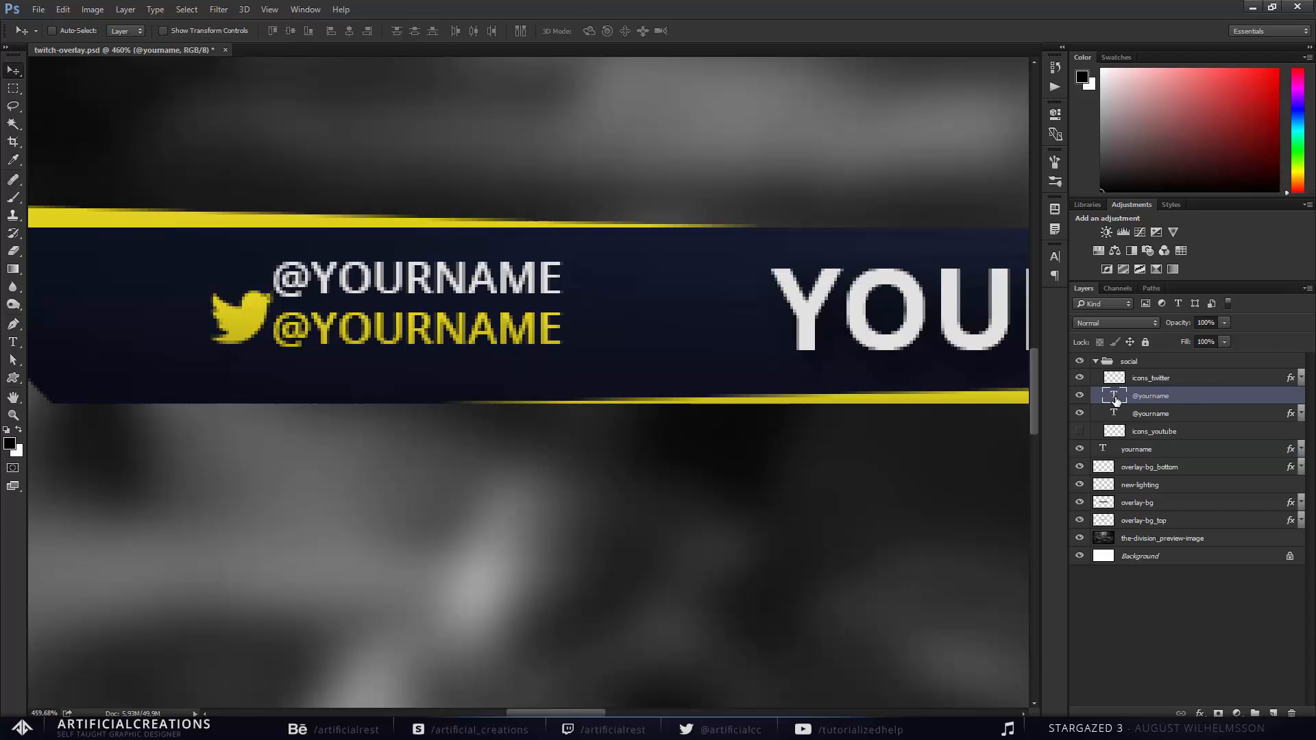
{"action": "double_click", "coordinate": [1114, 396]}
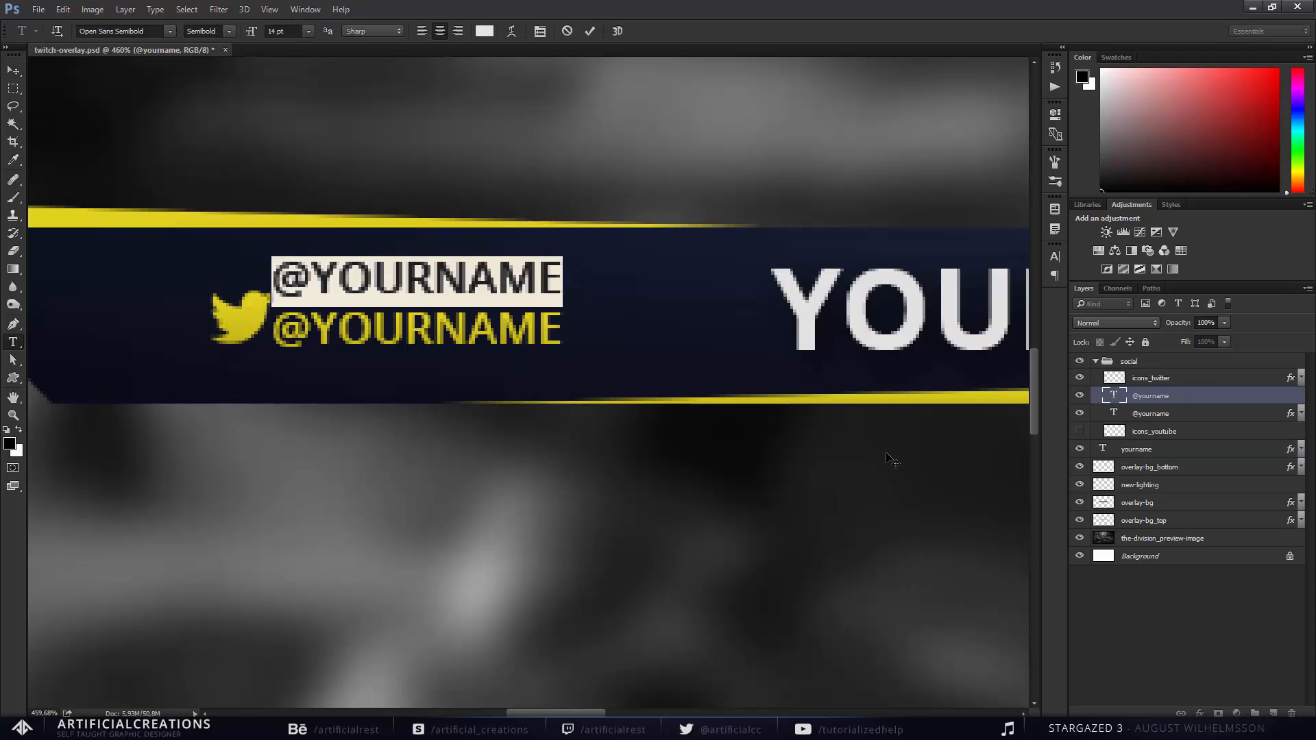
{"action": "type", "text": "FOLLOW ME"}
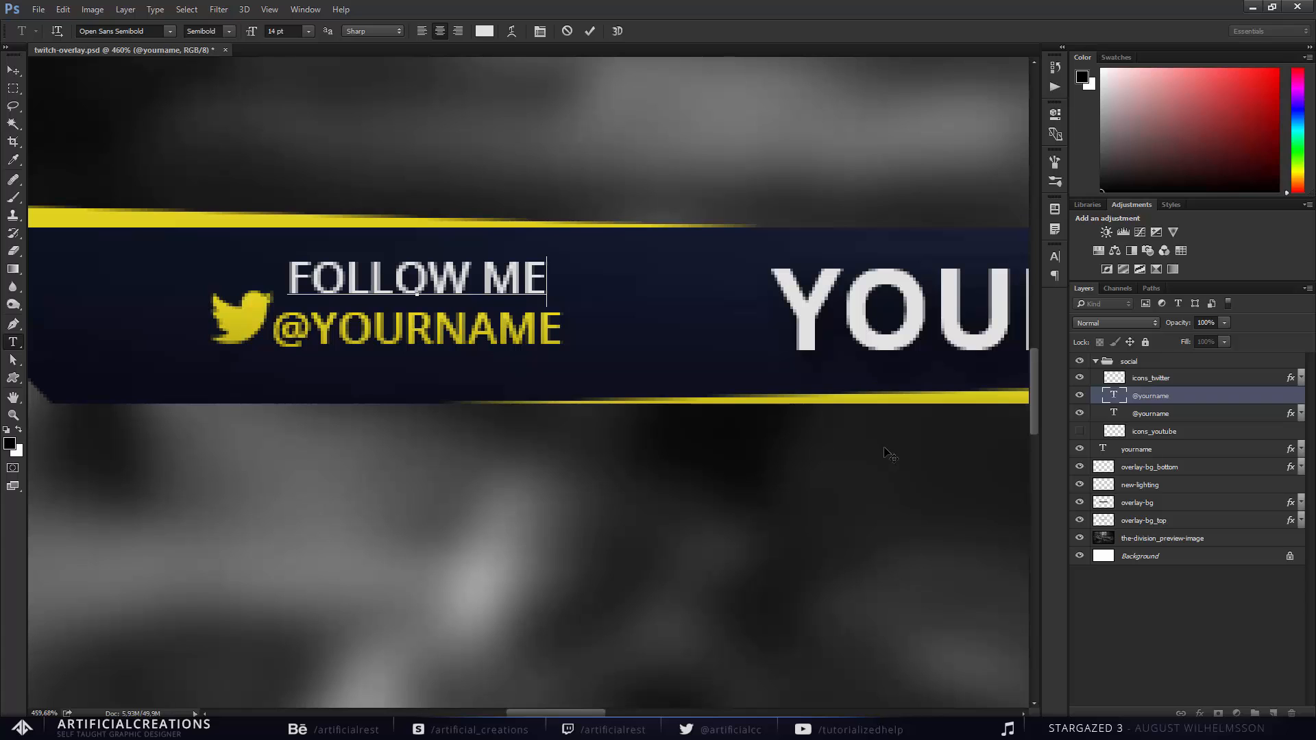
{"action": "key", "text": "ctrl+Return"}
{"action": "key", "text": "v"}
Paste the copied drop shadow style onto the FOLLOW ME text layer.
{"action": "right_click", "coordinate": [1174, 396]}
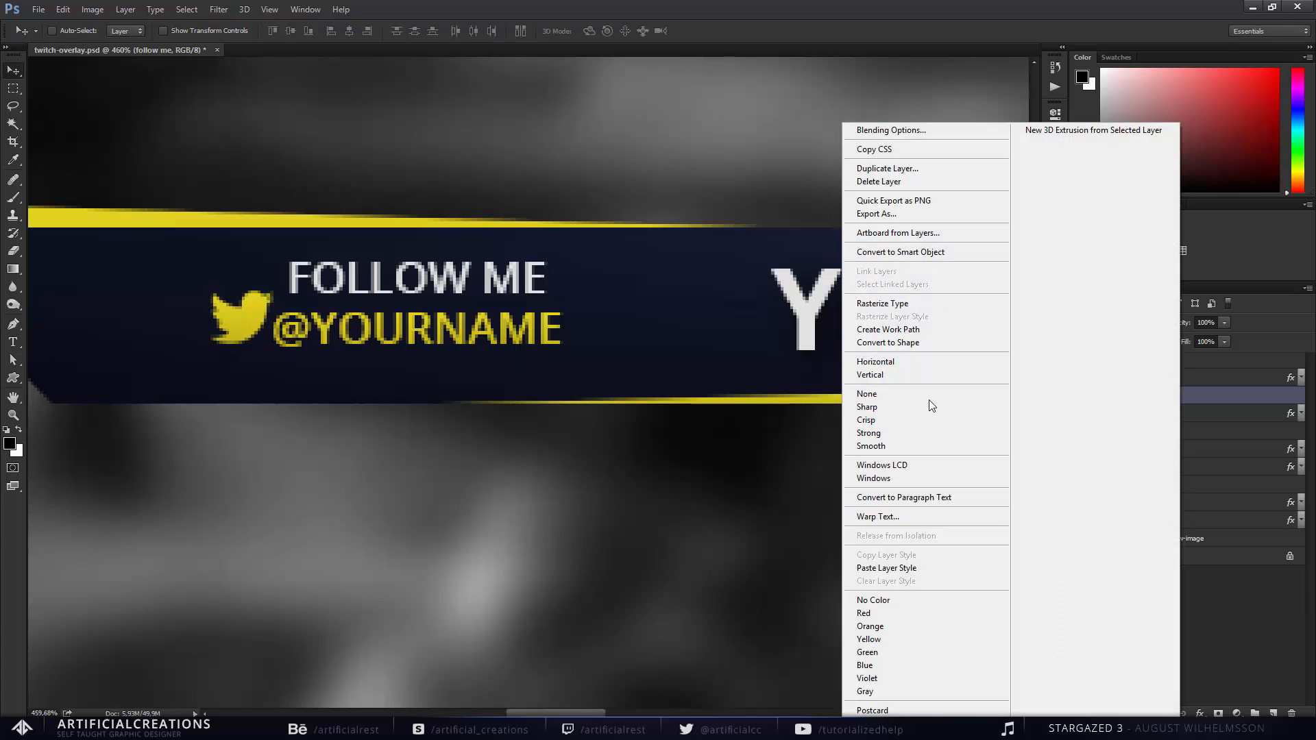
{"action": "left_click", "coordinate": [886, 568]}
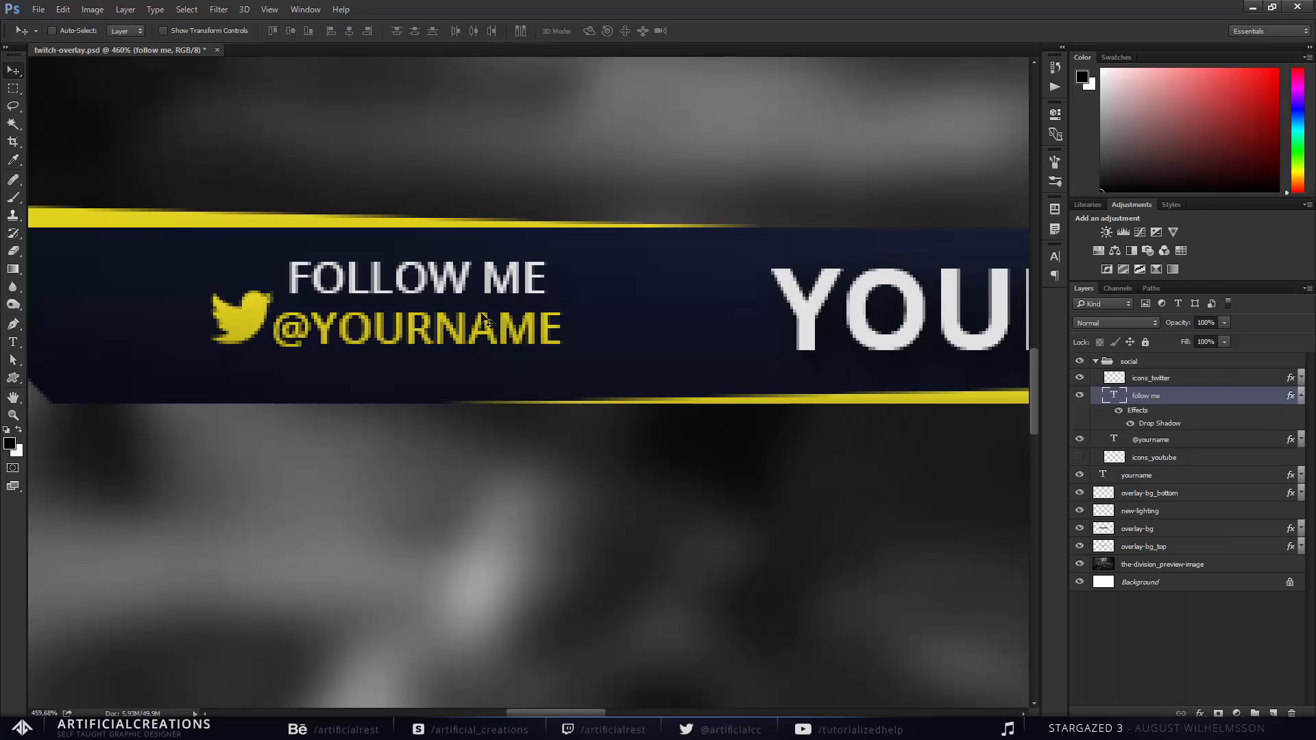
{"action": "left_click_drag", "start_coordinate": [490, 315], "coordinate": [518, 291]}
{"action": "key", "text": "ctrl+z"}
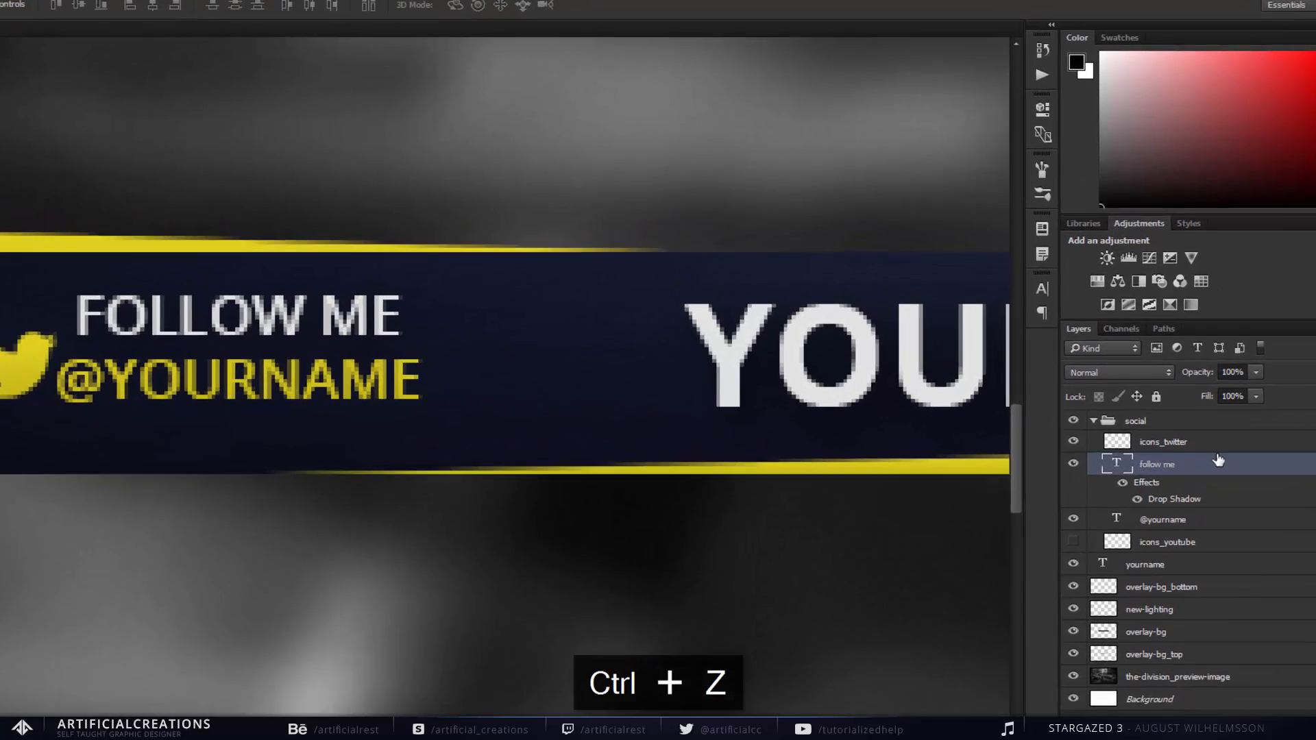
Set the size of the FOLLOW ME layer's drop shadow to 10 px.
{"action": "double_click", "coordinate": [1217, 460]}
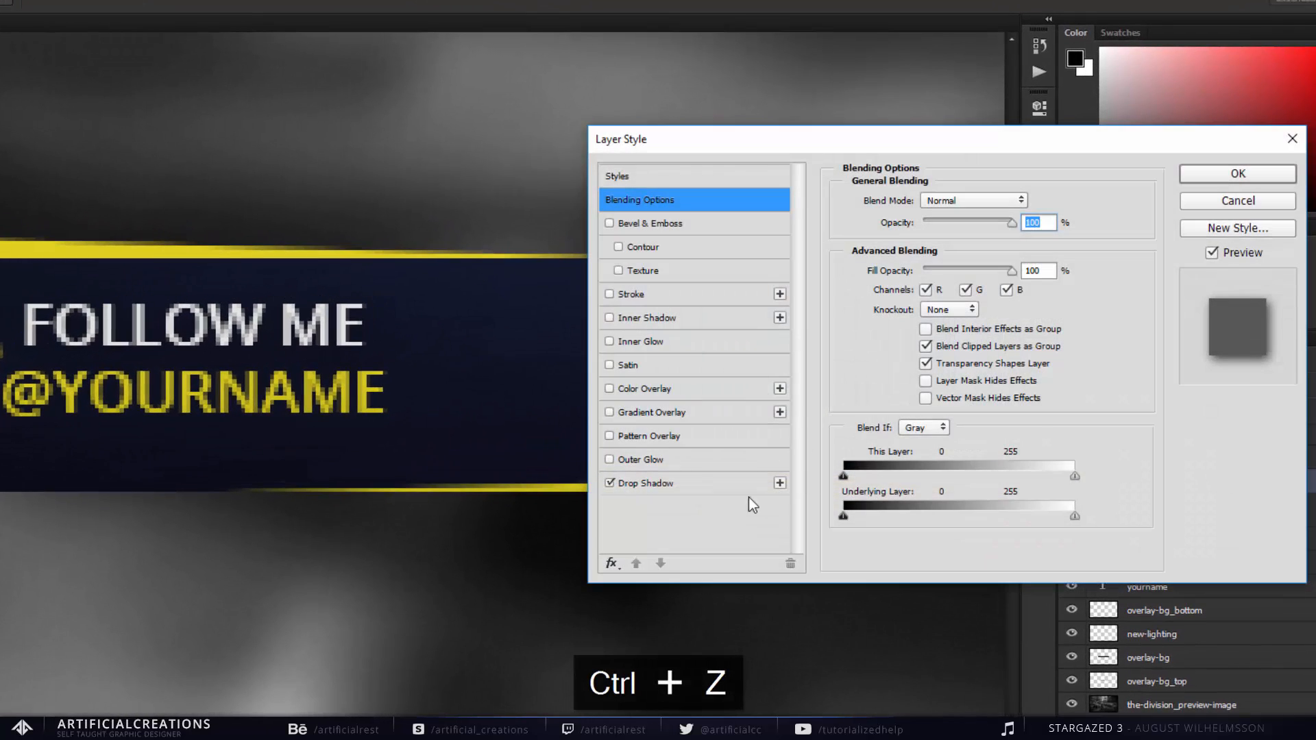
{"action": "left_click", "coordinate": [652, 484]}
{"action": "double_click", "coordinate": [1024, 327]}
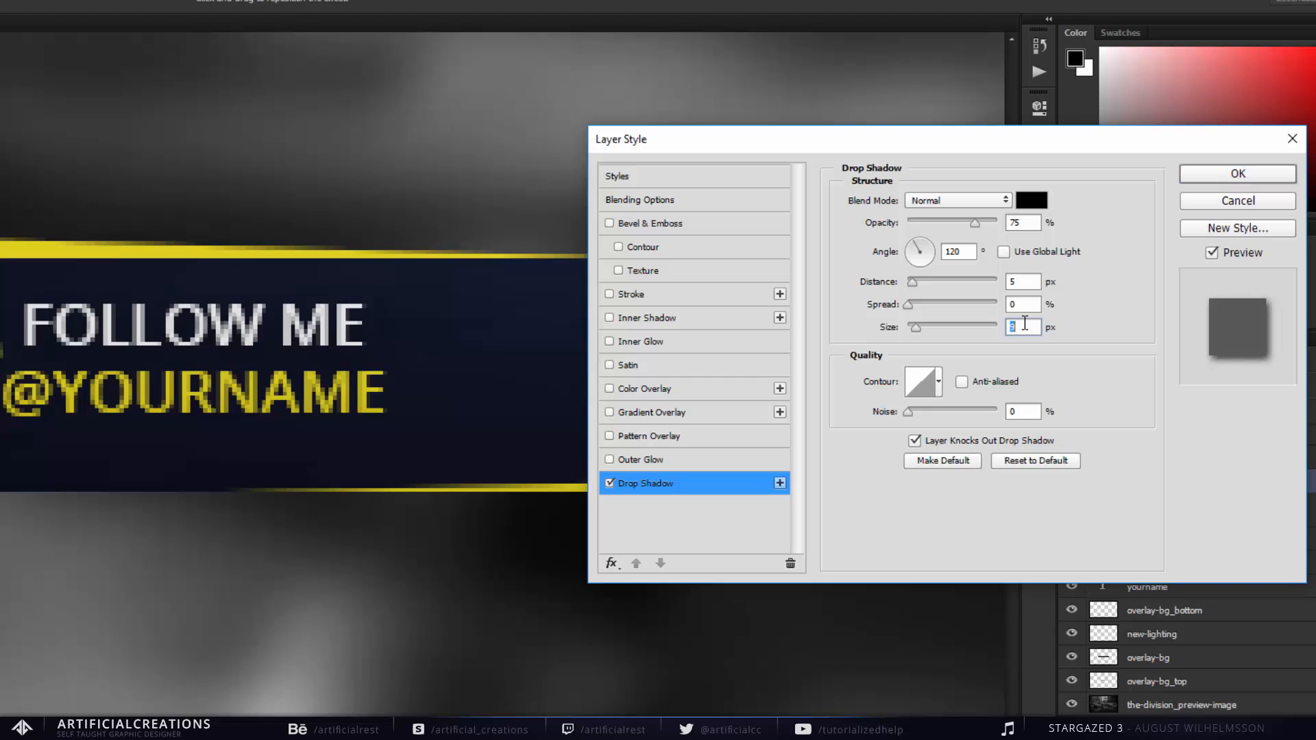
{"action": "key", "text": "Down"}
{"action": "key", "text": "Down"}
{"action": "key", "text": "Down"}
{"action": "key", "text": "Down"}
{"action": "key", "text": "Down"}
{"action": "key", "text": "Down"}
{"action": "key", "text": "Up"}
{"action": "key", "text": "Up"}
{"action": "key", "text": "Up"}
{"action": "key", "text": "Up"}
{"action": "key", "text": "Up"}
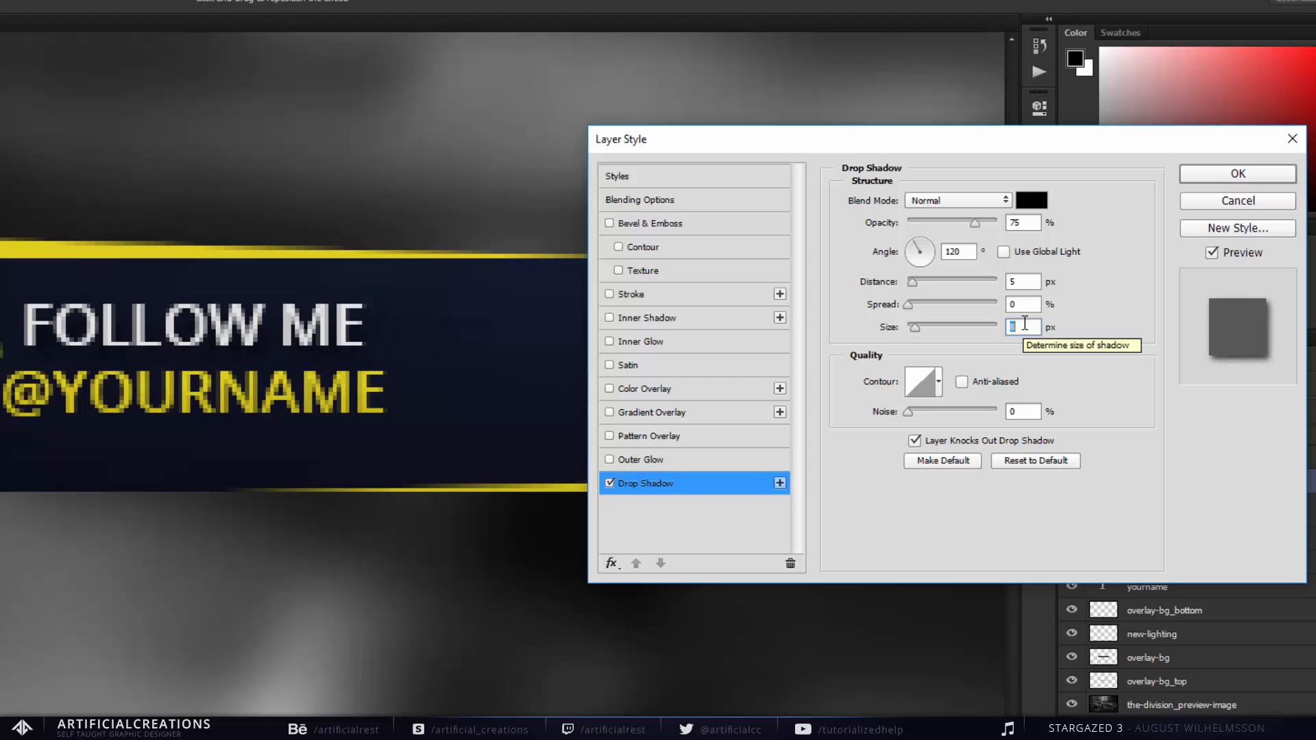
Set the FOLLOW ME drop shadow's distance to 3 px, apply the style and save the document.
{"action": "left_click", "coordinate": [1030, 280]}
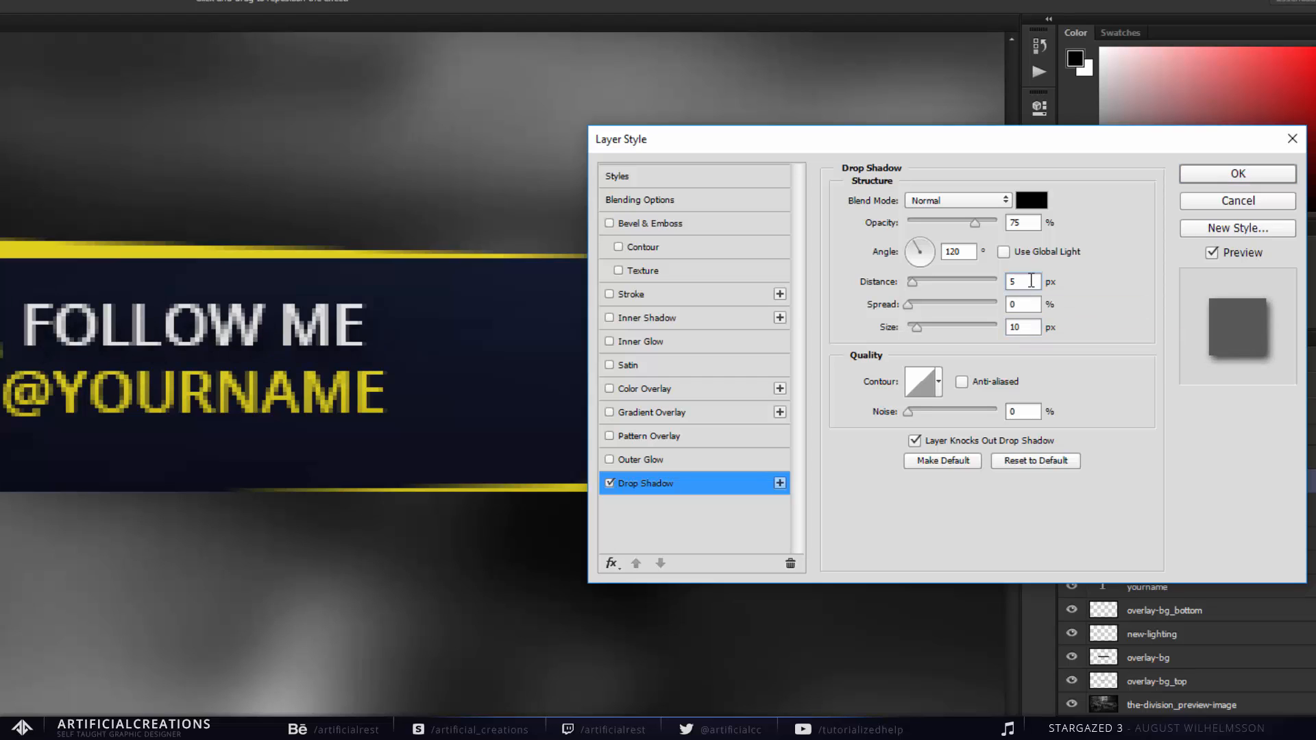
{"action": "double_click", "coordinate": [1029, 282]}
{"action": "key", "text": "Down"}
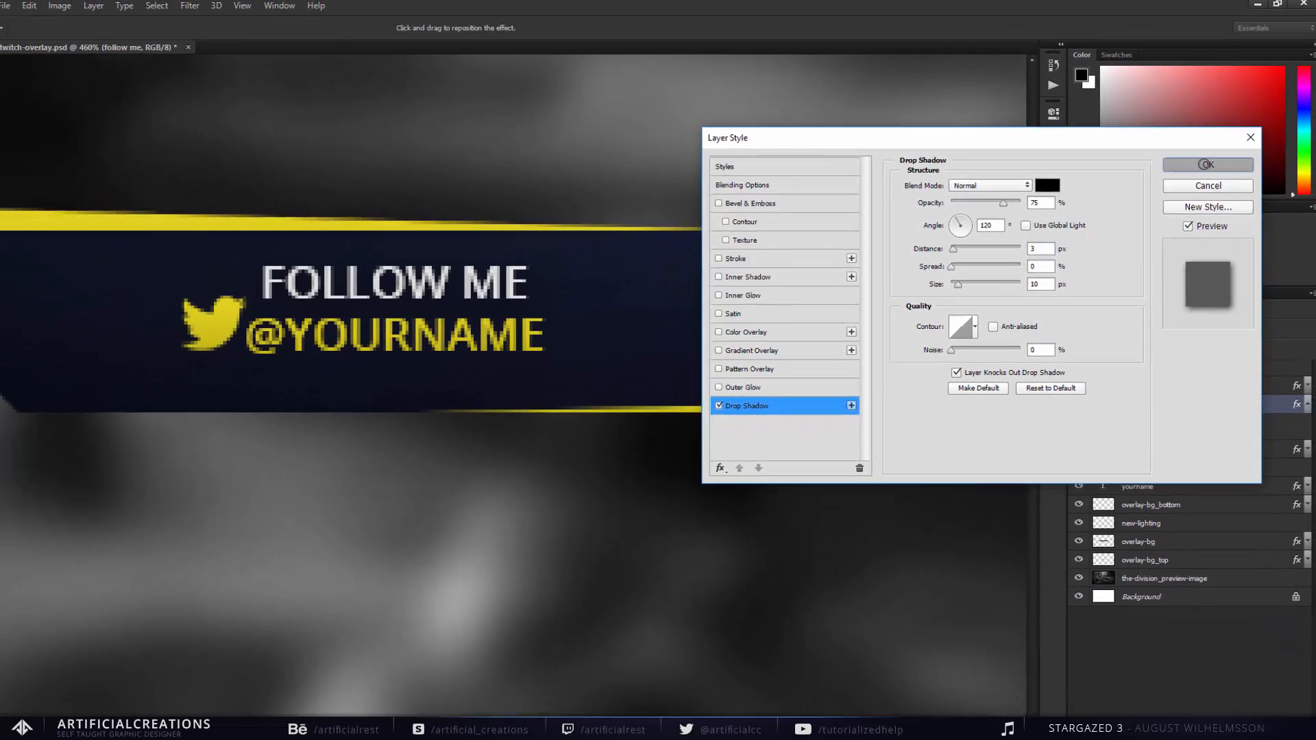
{"action": "key", "text": "Return"}
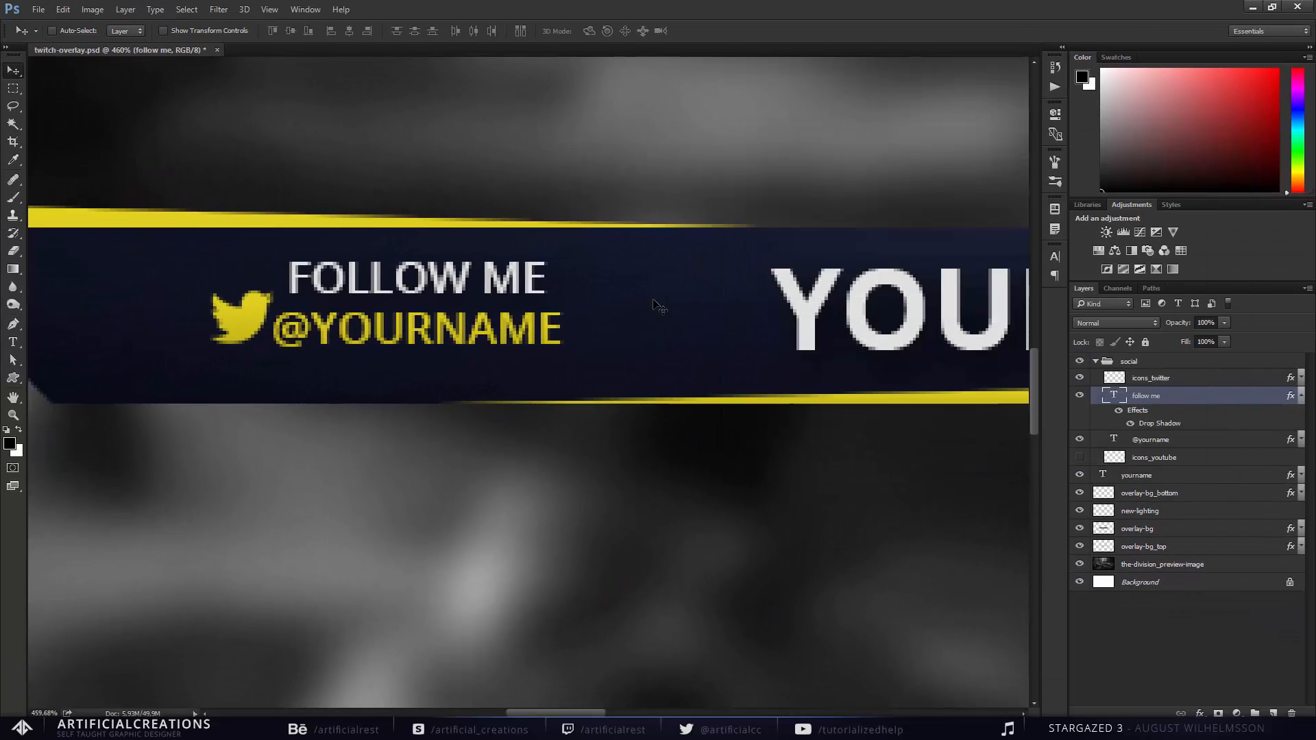
{"action": "key", "text": "ctrl+s"}
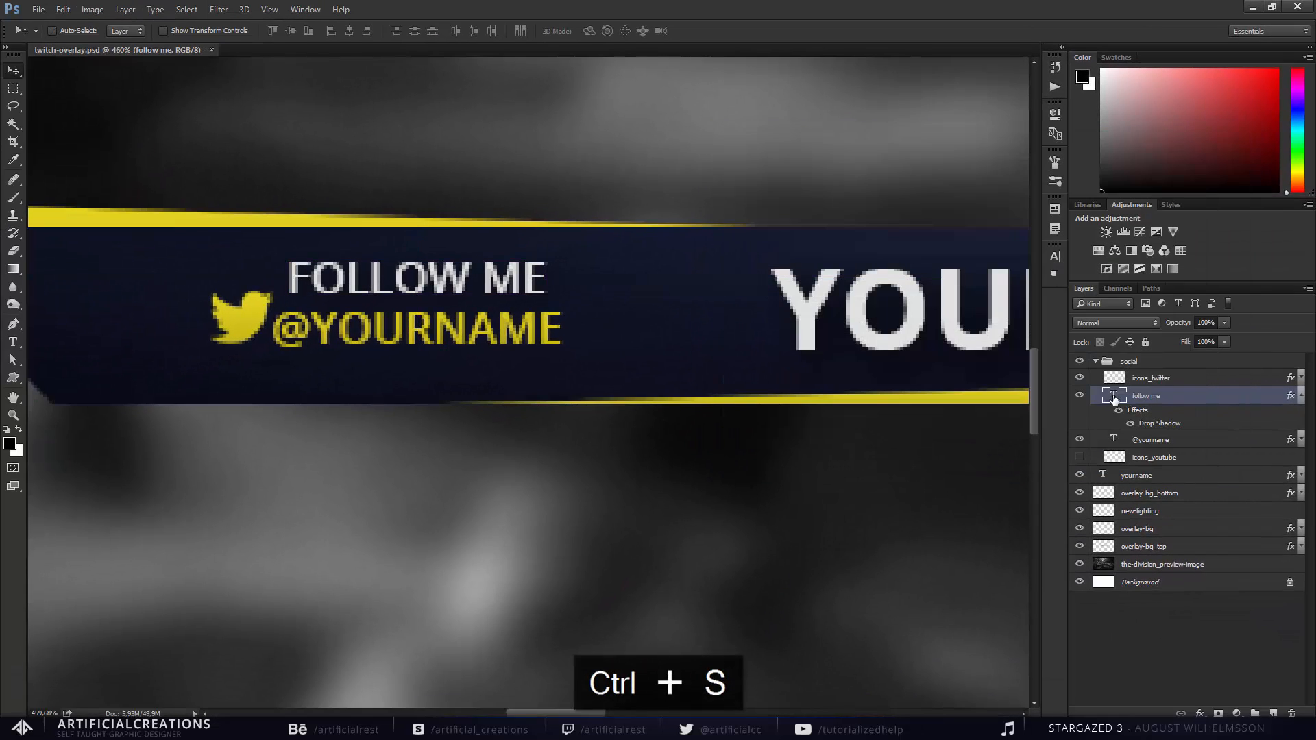
Set the FOLLOW ME text size to 11 pt.
{"action": "double_click", "coordinate": [1114, 396]}
{"action": "left_click", "coordinate": [310, 30]}
{"action": "left_click", "coordinate": [295, 127]}
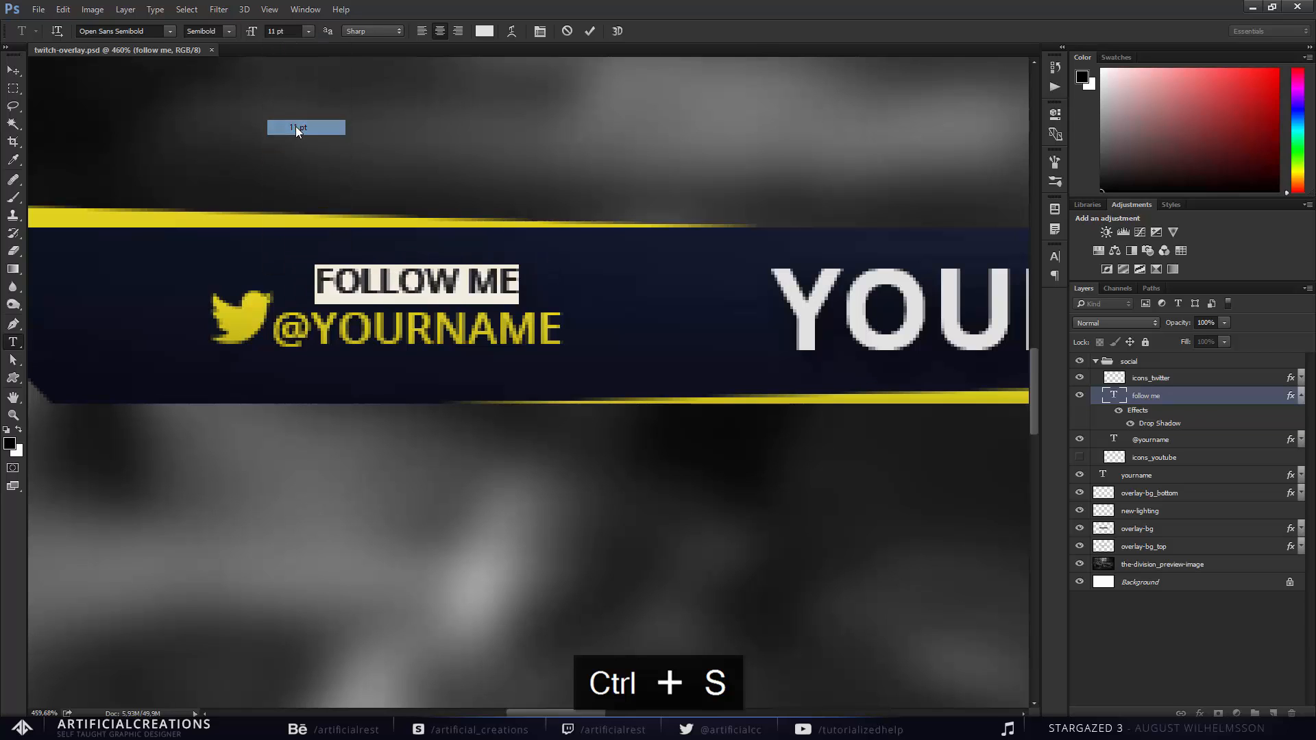
{"action": "left_click", "coordinate": [12, 71]}
{"action": "left_click_drag", "start_coordinate": [404, 181], "coordinate": [361, 229]}
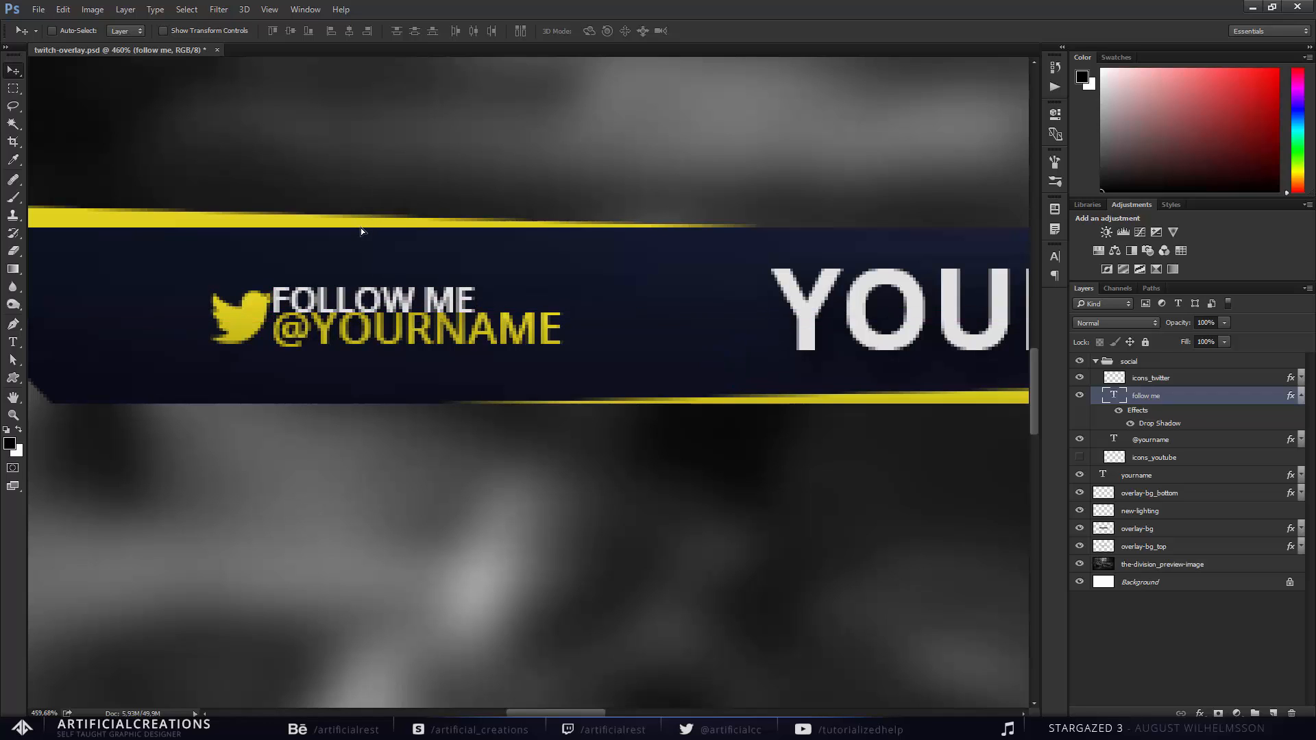
{"action": "key", "text": "Up"}
{"action": "key", "text": "Up"}
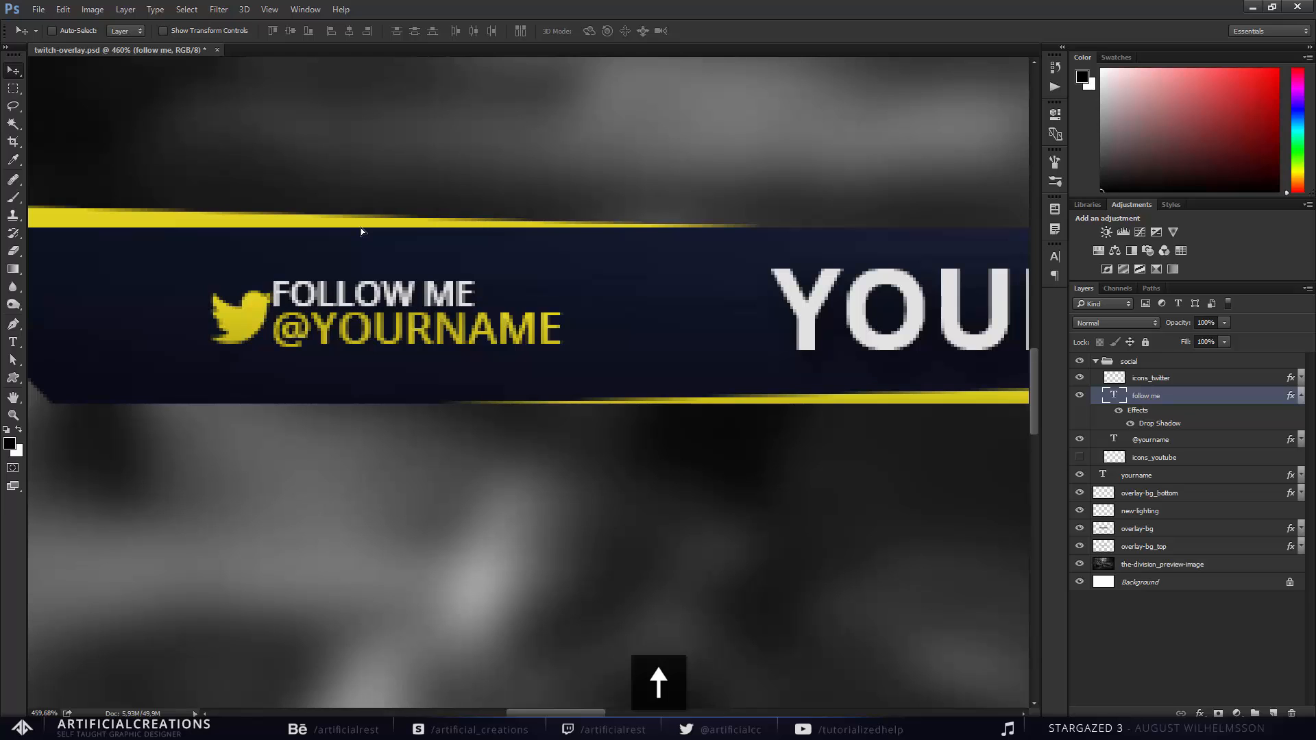
{"action": "scroll", "coordinate": [377, 295], "scroll_direction": "down", "scroll_amount": 4}
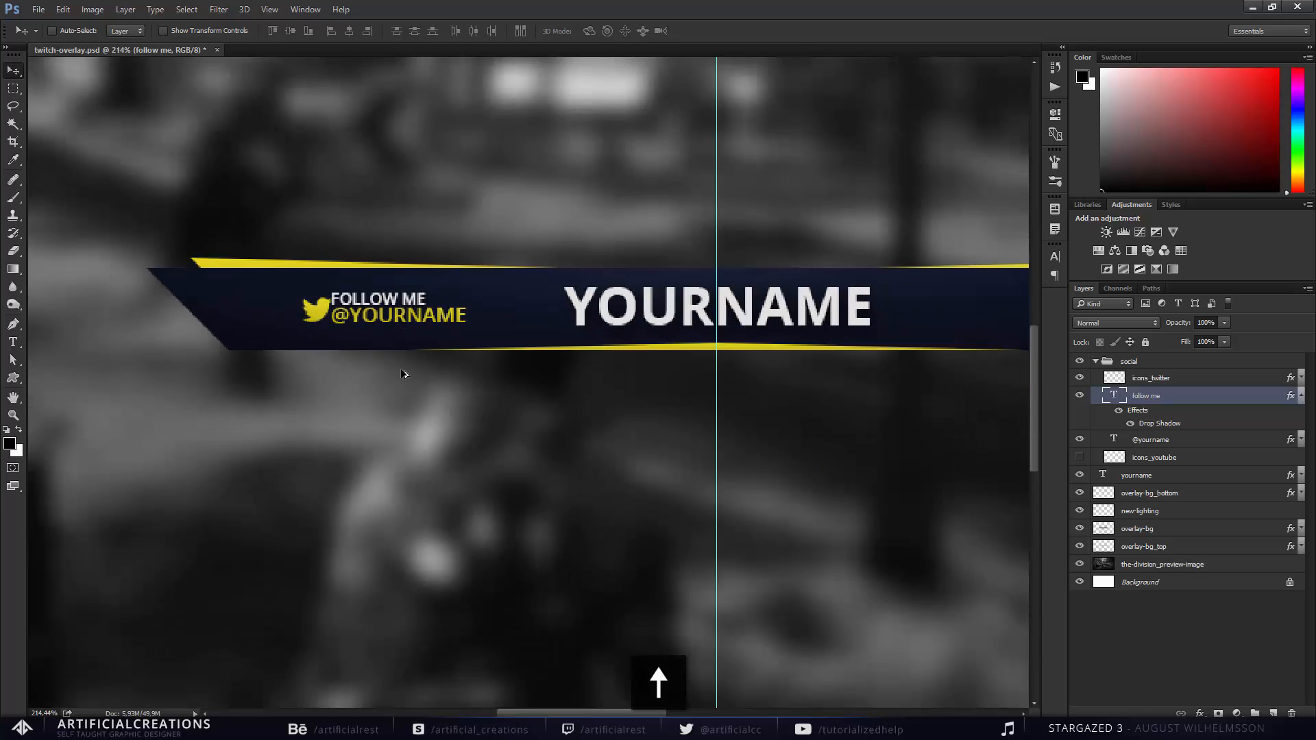
{"action": "scroll", "coordinate": [346, 332], "scroll_direction": "up", "scroll_amount": 4}
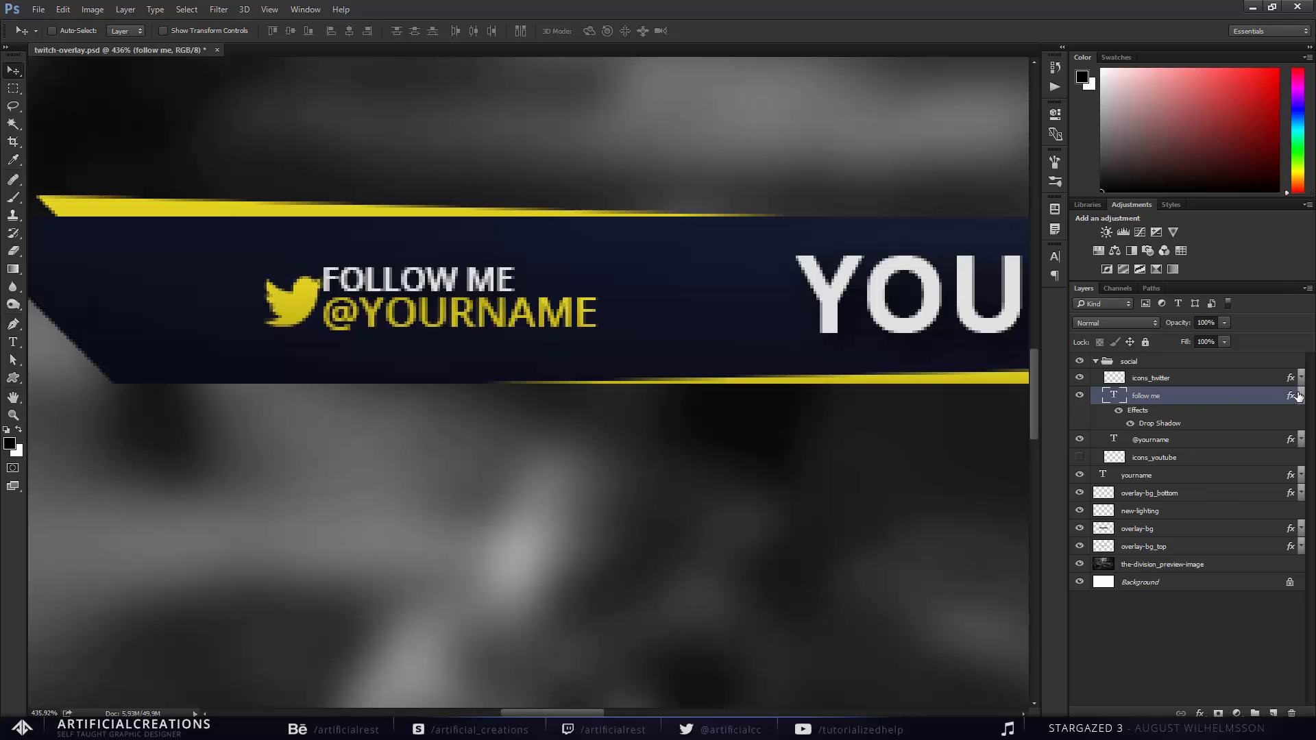
Reduce the FOLLOW ME text size to 10 pt.
{"action": "double_click", "coordinate": [1114, 396]}
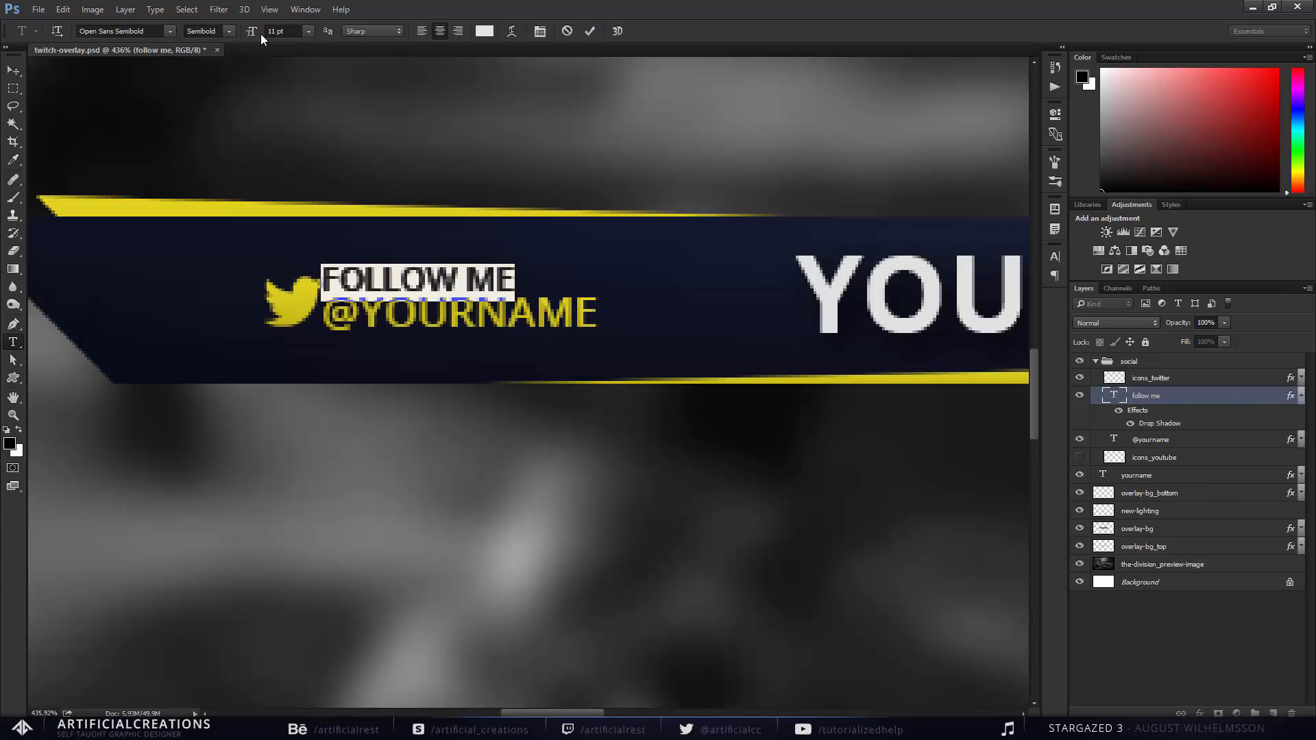
{"action": "left_click", "coordinate": [308, 31]}
{"action": "left_click", "coordinate": [295, 113]}
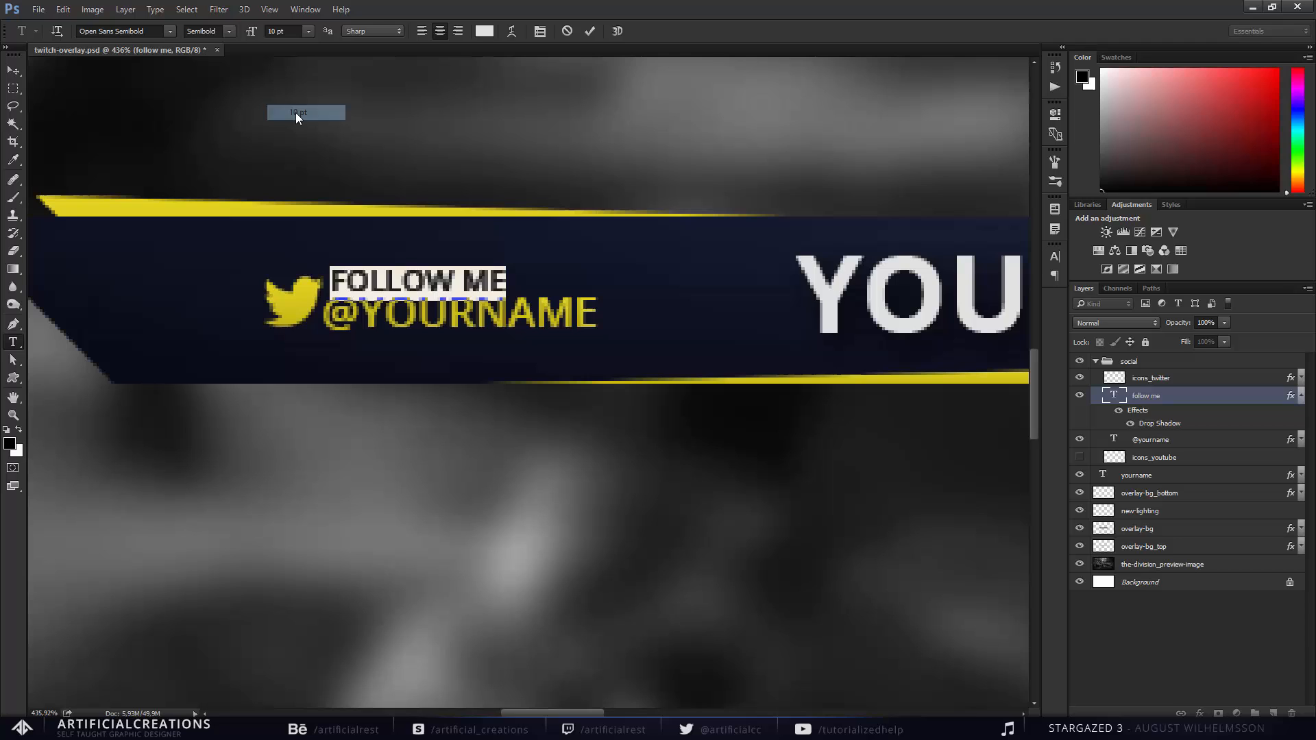
{"action": "left_click", "coordinate": [14, 70]}
{"action": "key", "text": "ctrl+z"}
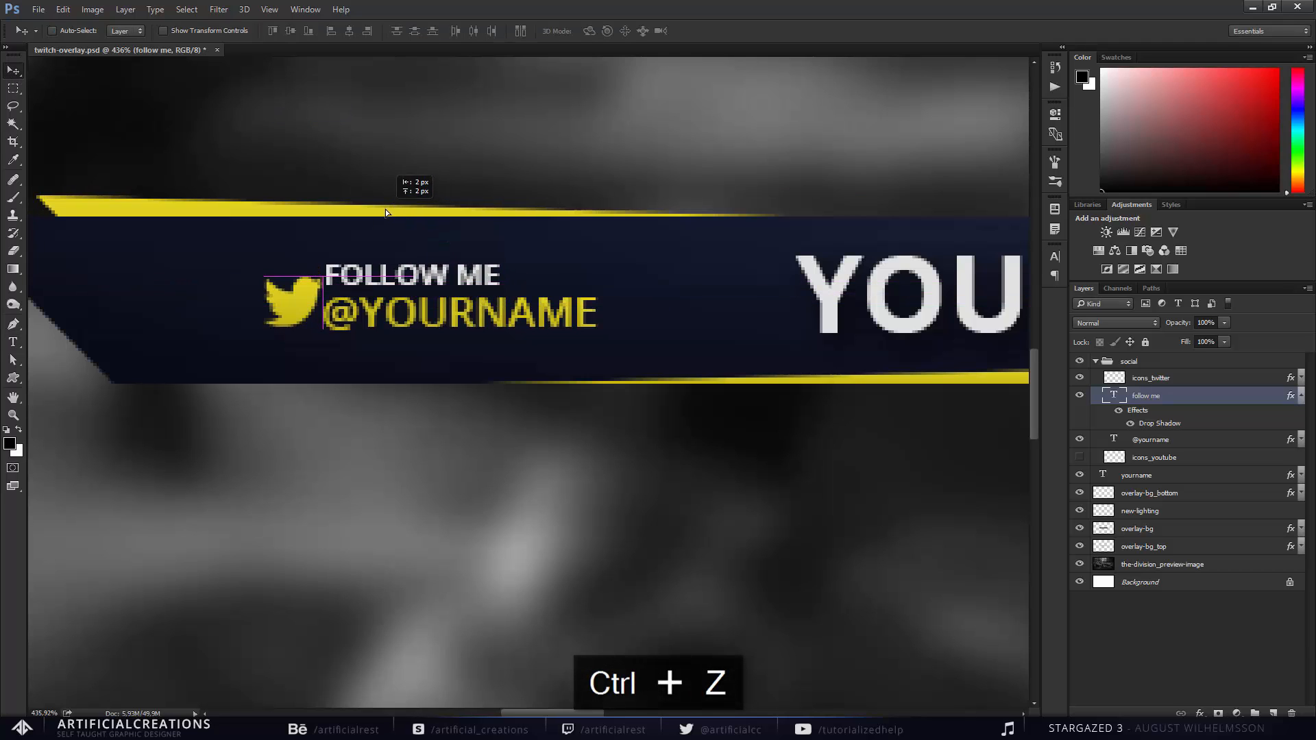
{"action": "scroll", "coordinate": [397, 290], "scroll_direction": "up", "scroll_amount": 6}
{"action": "mouse_move", "coordinate": [371, 267]}
{"action": "left_mouse_down"}
{"action": "mouse_move", "coordinate": [558, 280]}
{"action": "mouse_move", "coordinate": [367, 281]}
{"action": "left_mouse_up"}
{"action": "key", "text": "ctrl+z"}
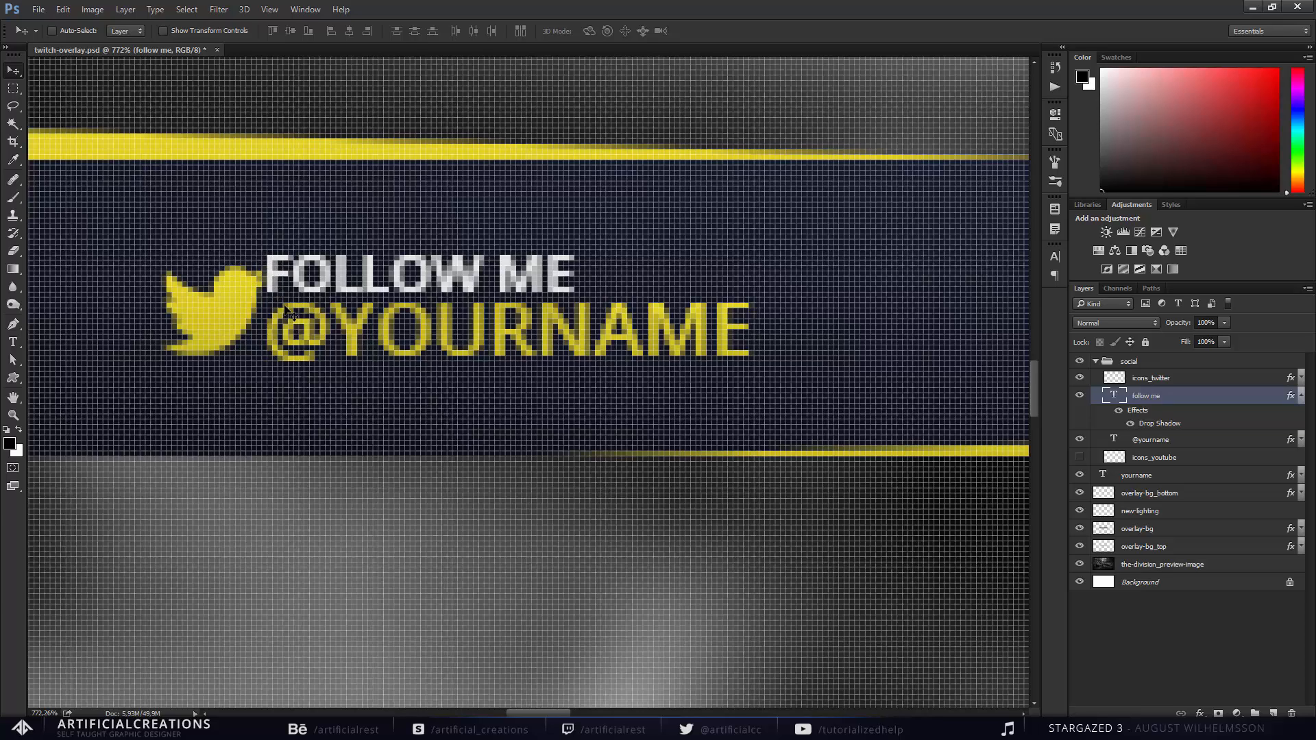
{"action": "scroll", "coordinate": [294, 324], "scroll_direction": "down", "scroll_amount": 4}
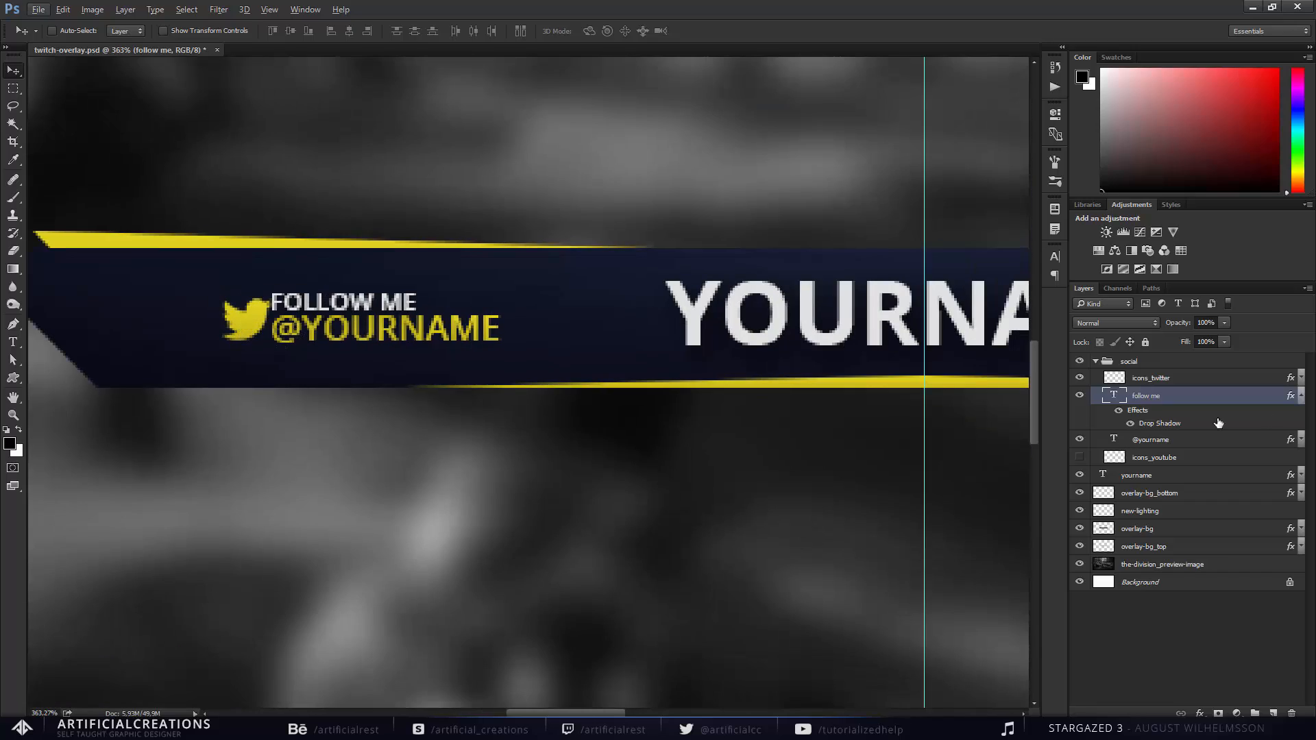
{"action": "left_click", "coordinate": [1301, 397]}
Nudge the icons_twitter layer a few pixels left to leave a small gap between the bird and the two text lines.
{"action": "left_click", "coordinate": [1165, 377]}
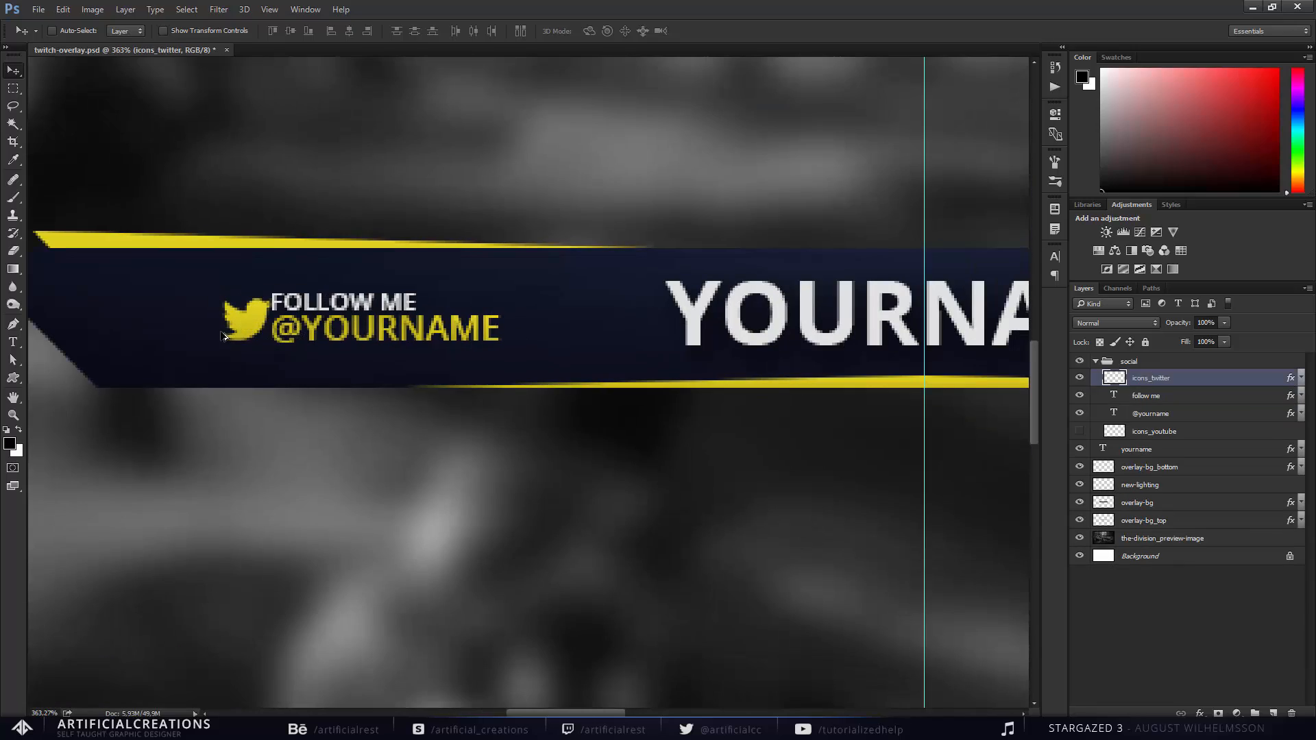
{"action": "scroll", "coordinate": [296, 340], "scroll_direction": "up", "scroll_amount": 4}
{"action": "mouse_move", "coordinate": [296, 338]}
{"action": "left_mouse_down"}
{"action": "mouse_move", "coordinate": [278, 332]}
{"action": "mouse_move", "coordinate": [295, 331]}
{"action": "left_mouse_up"}
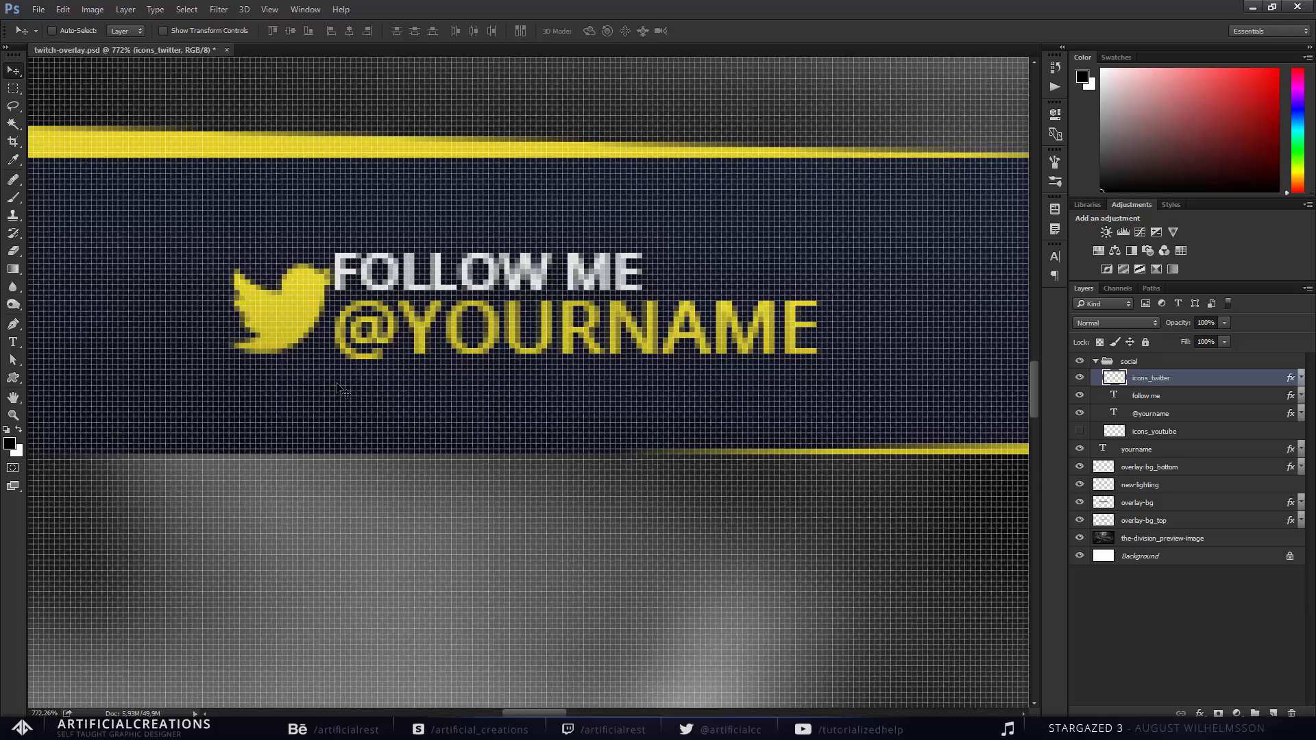
{"action": "key", "text": "shift+Left"}
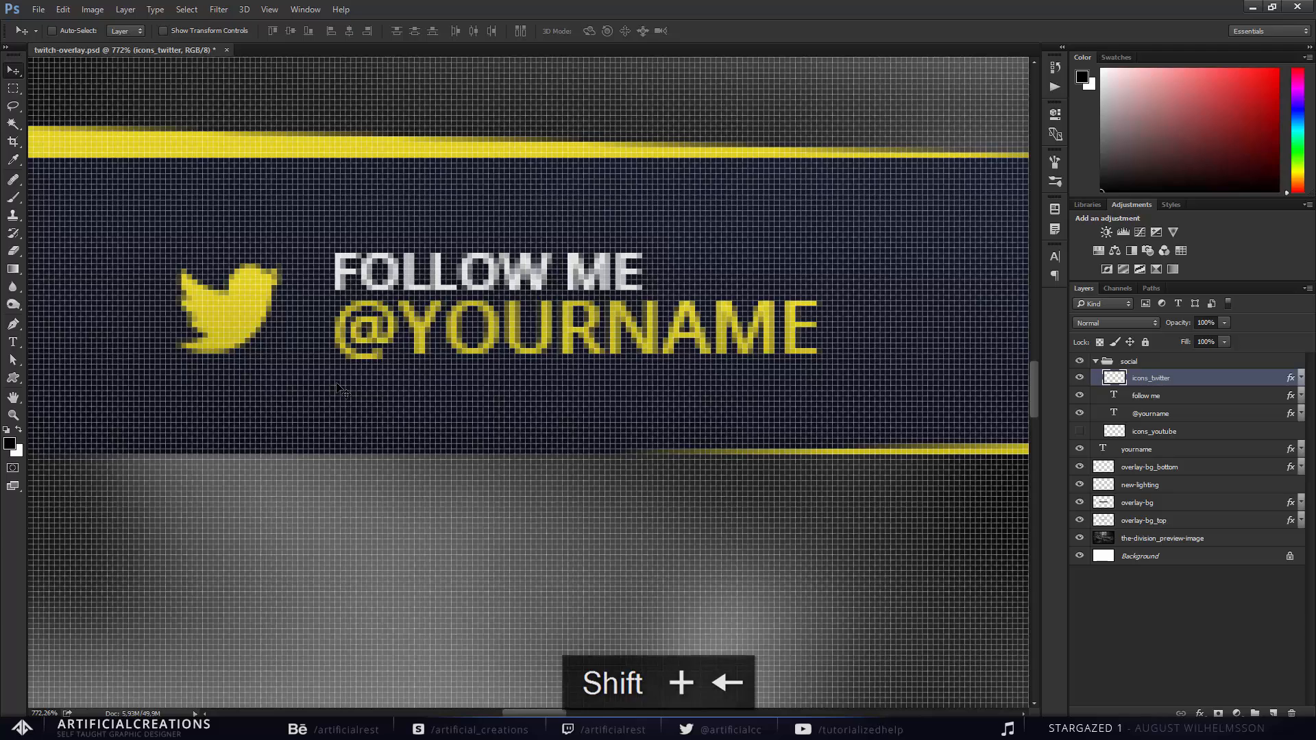
{"action": "key", "text": "shift+Right"}
{"action": "key", "text": "shift+Right"}
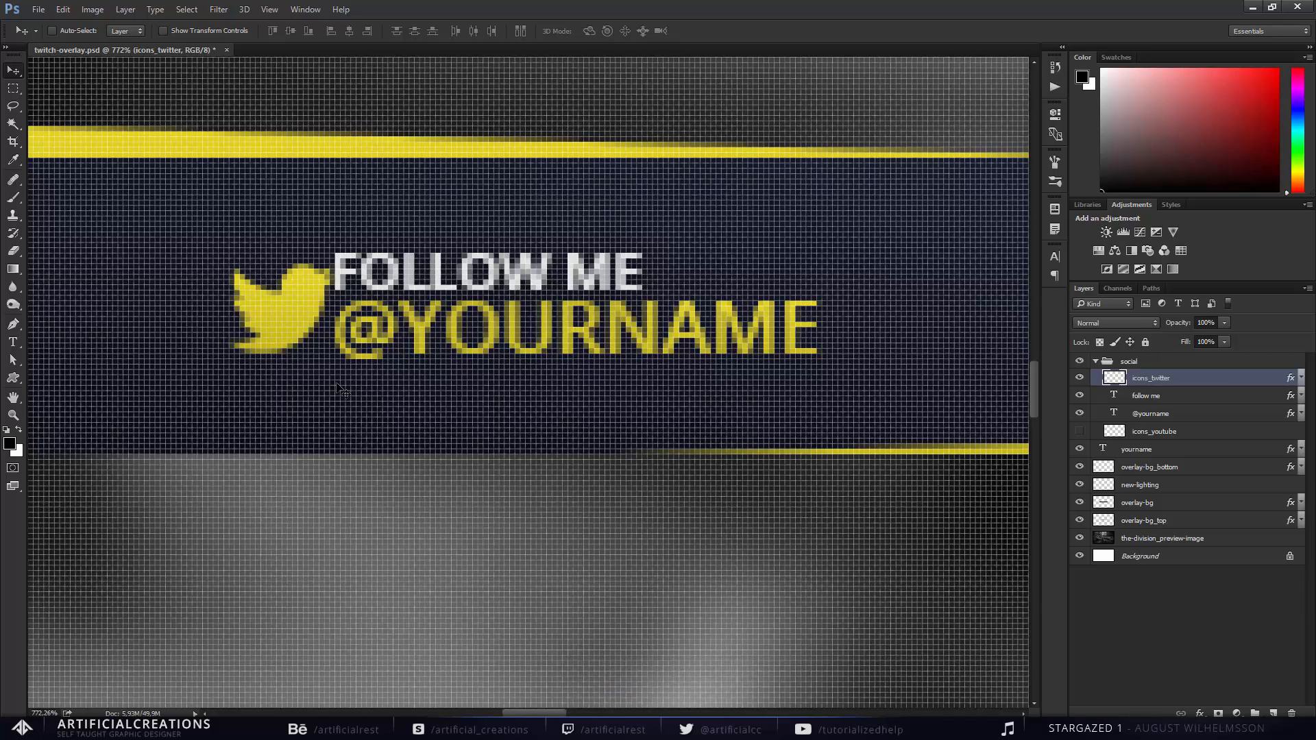
{"action": "key", "text": "Left"}
{"action": "key", "text": "Left"}
{"action": "key", "text": "Left"}
{"action": "key", "text": "Left"}
{"action": "key", "text": "Left"}
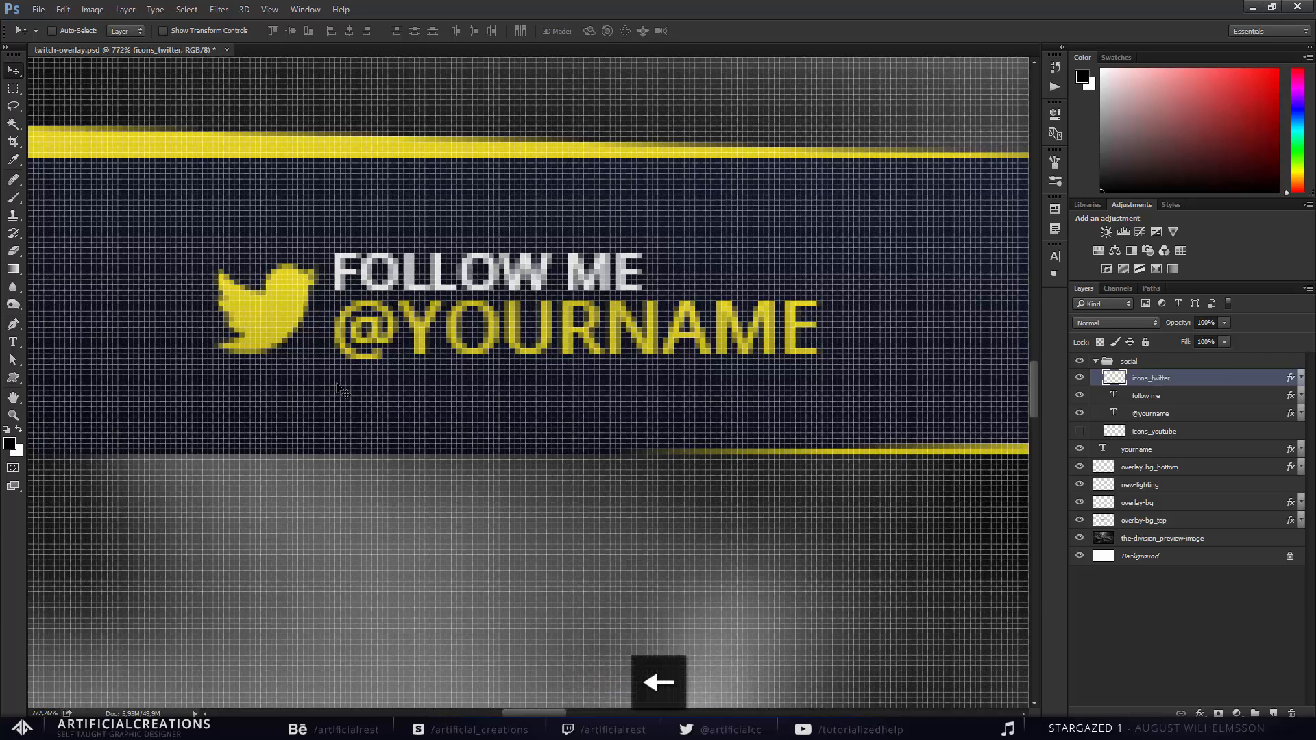
{"action": "scroll", "coordinate": [343, 390], "scroll_direction": "down", "scroll_amount": 10}
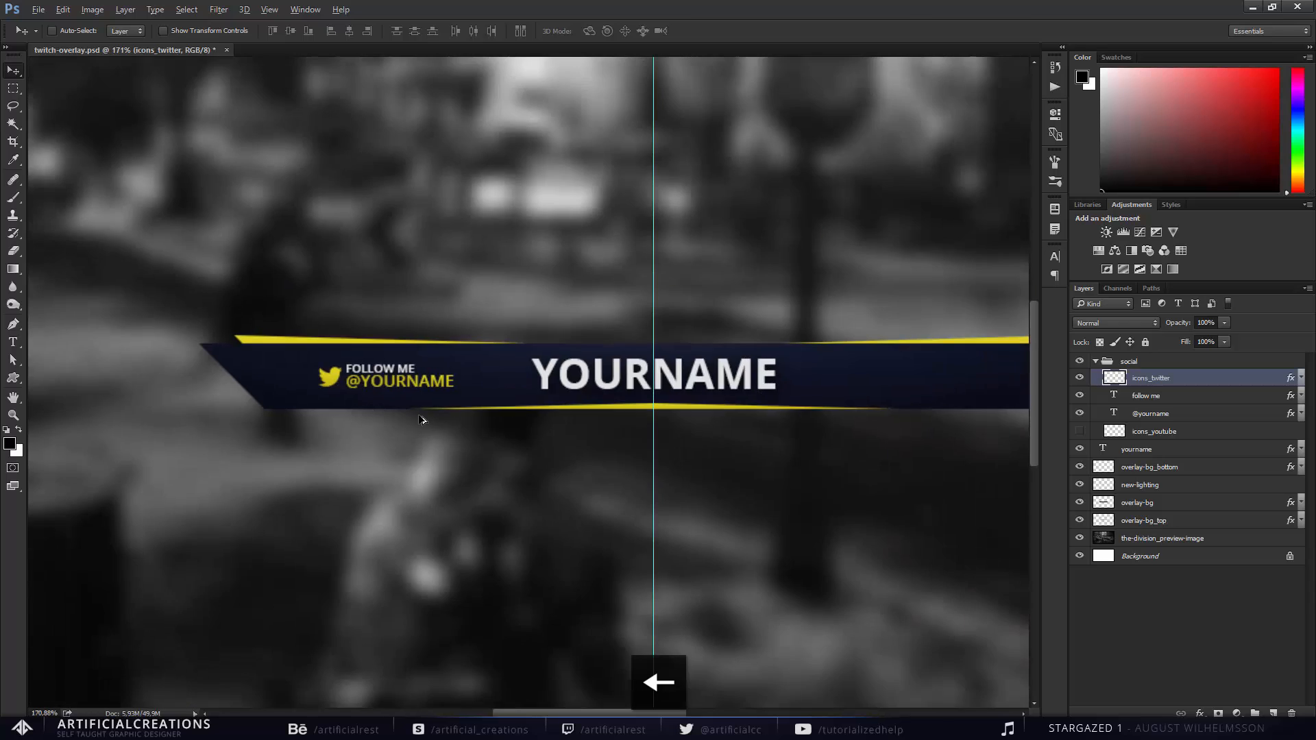
{"action": "scroll", "coordinate": [479, 417], "scroll_direction": "up", "scroll_amount": 5}
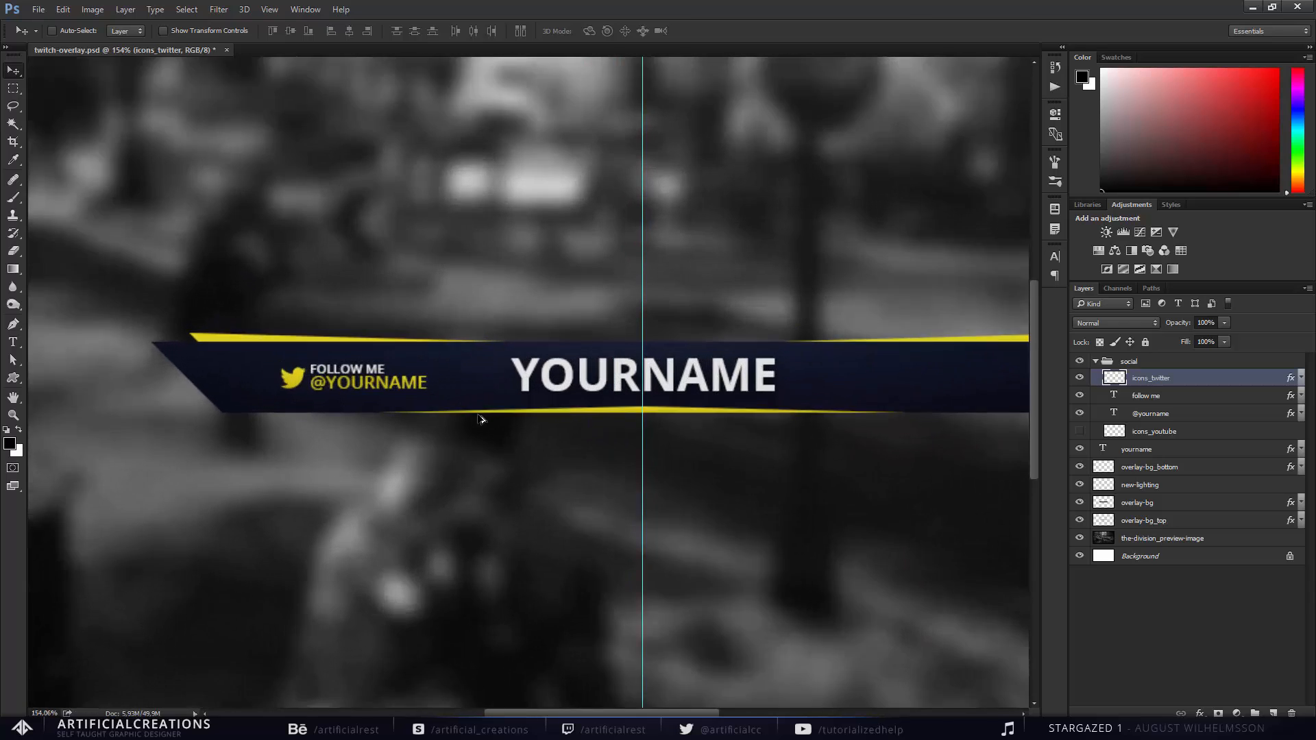
{"action": "key", "text": "ctrl+s"}
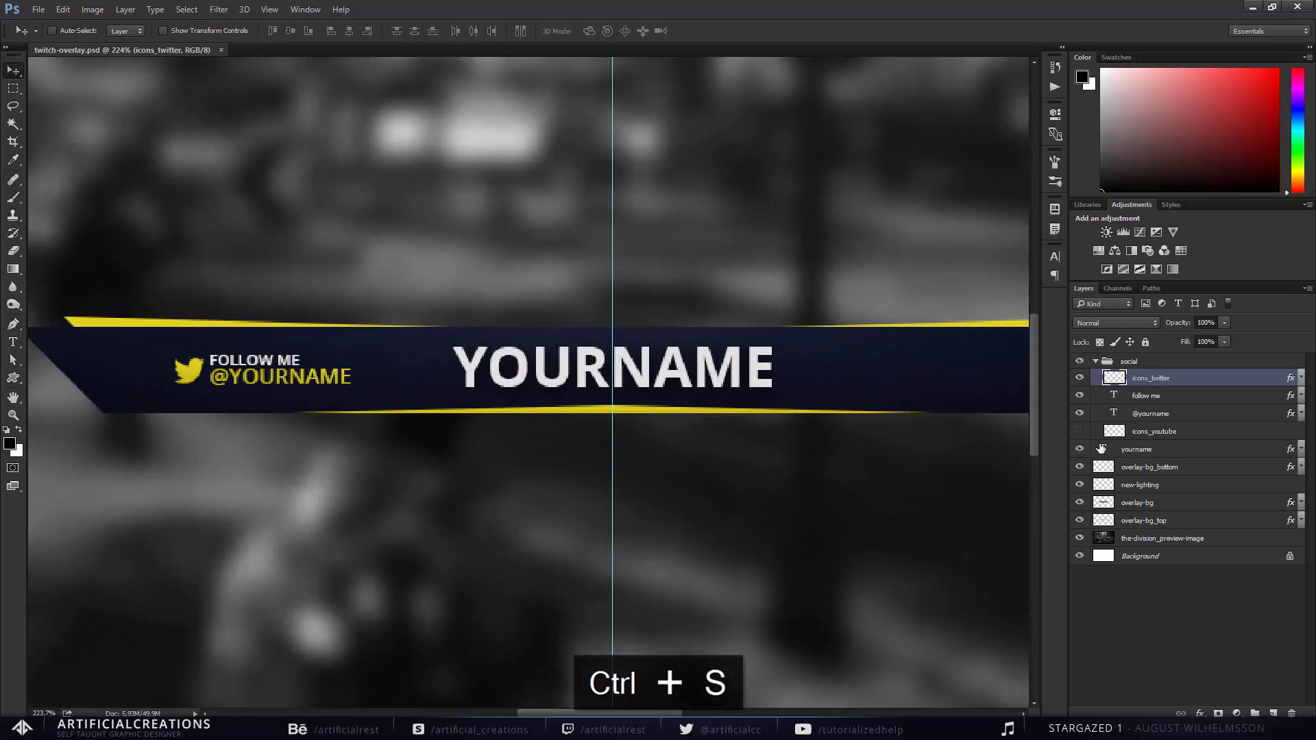
{"action": "left_click", "coordinate": [1155, 415], "text": "shift"}
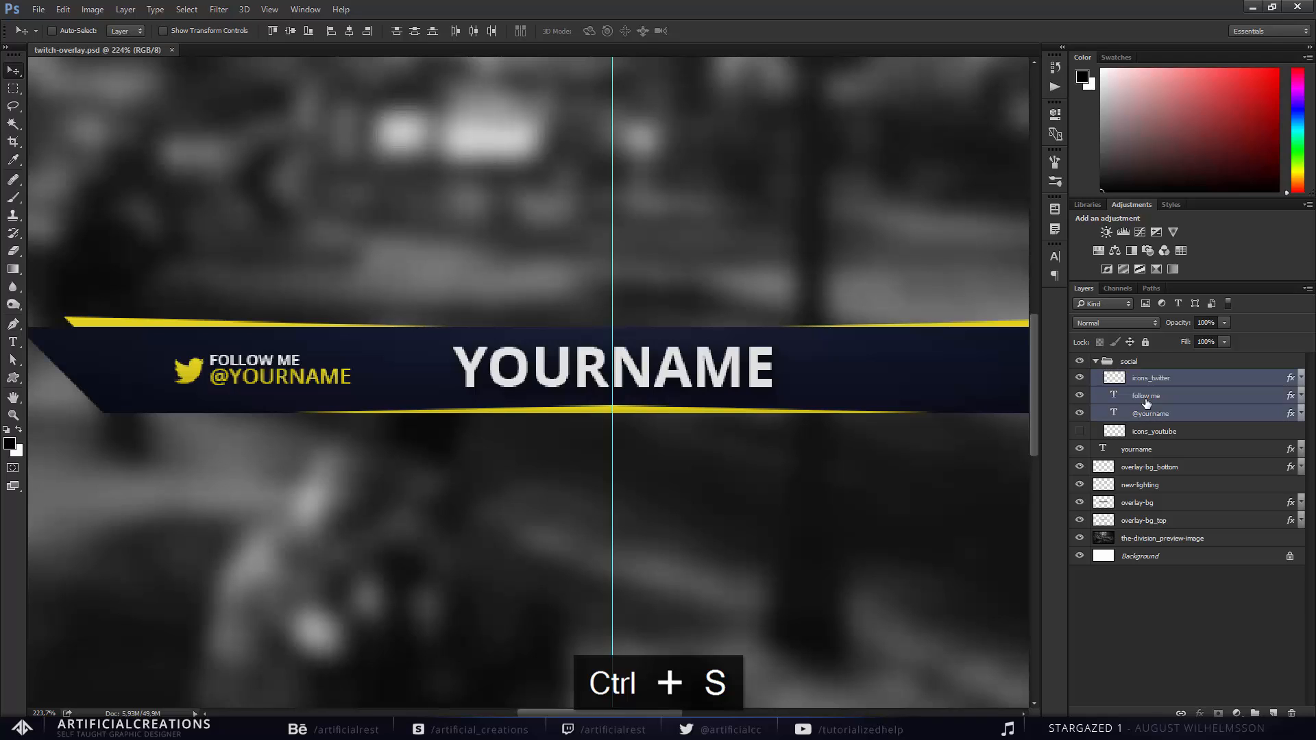
{"action": "left_click", "coordinate": [1255, 712]}
{"action": "double_click", "coordinate": [1147, 377]}
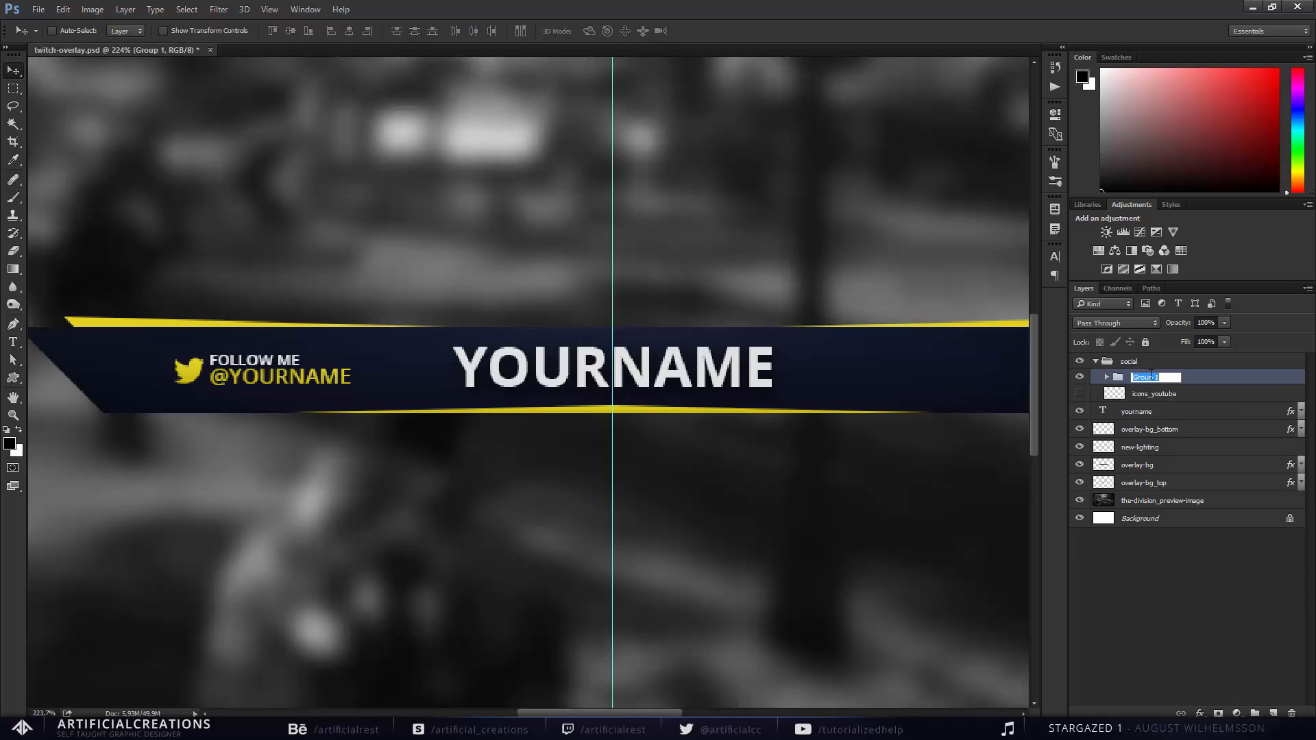
{"action": "key", "text": "BackSpace"}
{"action": "type", "text": "twitter"}
{"action": "key", "text": "Return"}
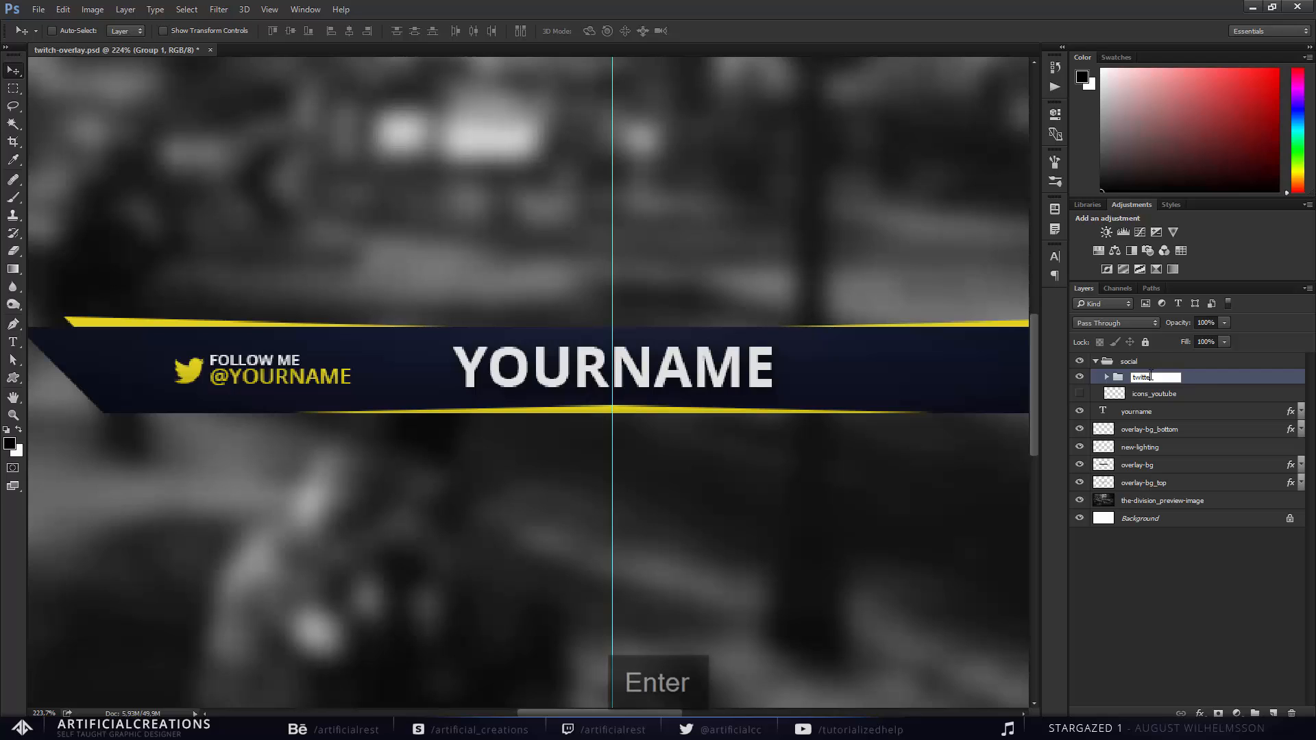
Position the twitter group about midway between the banner's slanted left end and the YOURNAME title, and save the document.
{"action": "left_click_drag", "start_coordinate": [366, 411], "coordinate": [467, 413]}
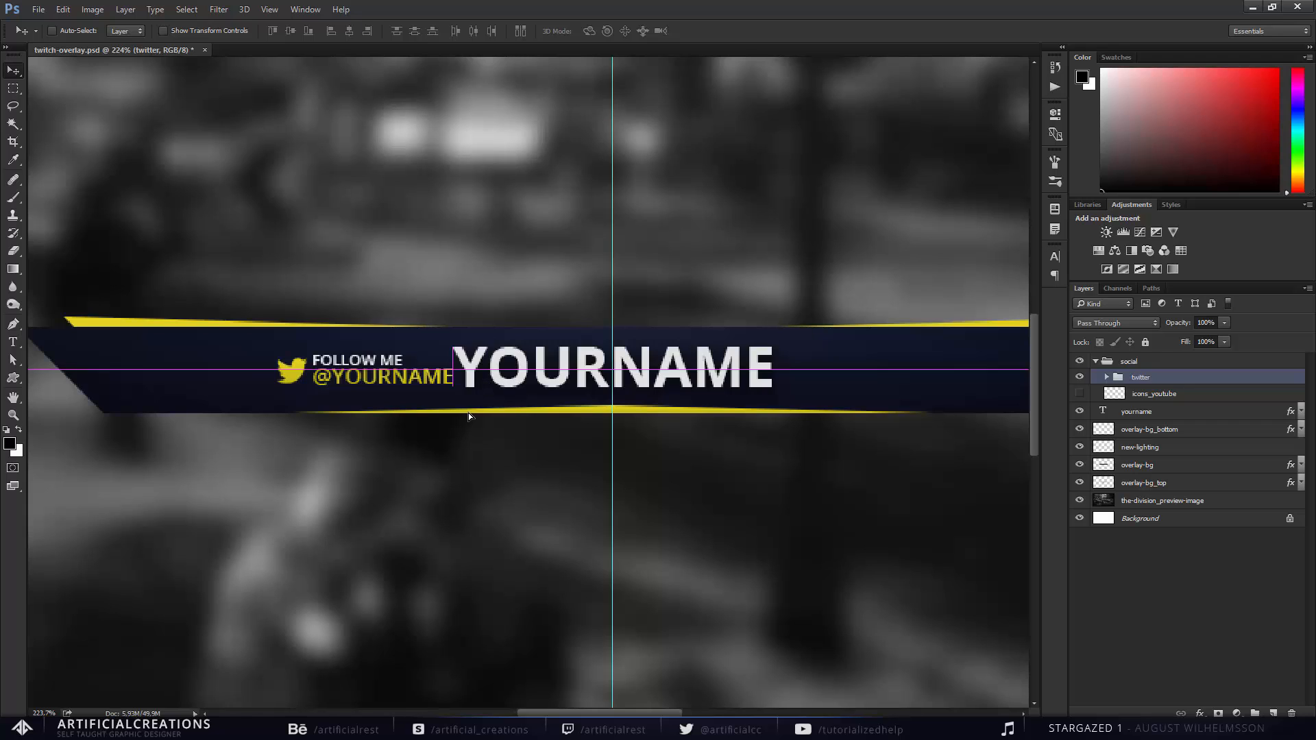
{"action": "key", "text": "shift+Left"}
{"action": "key", "text": "shift+Left"}
{"action": "key", "text": "shift+Left"}
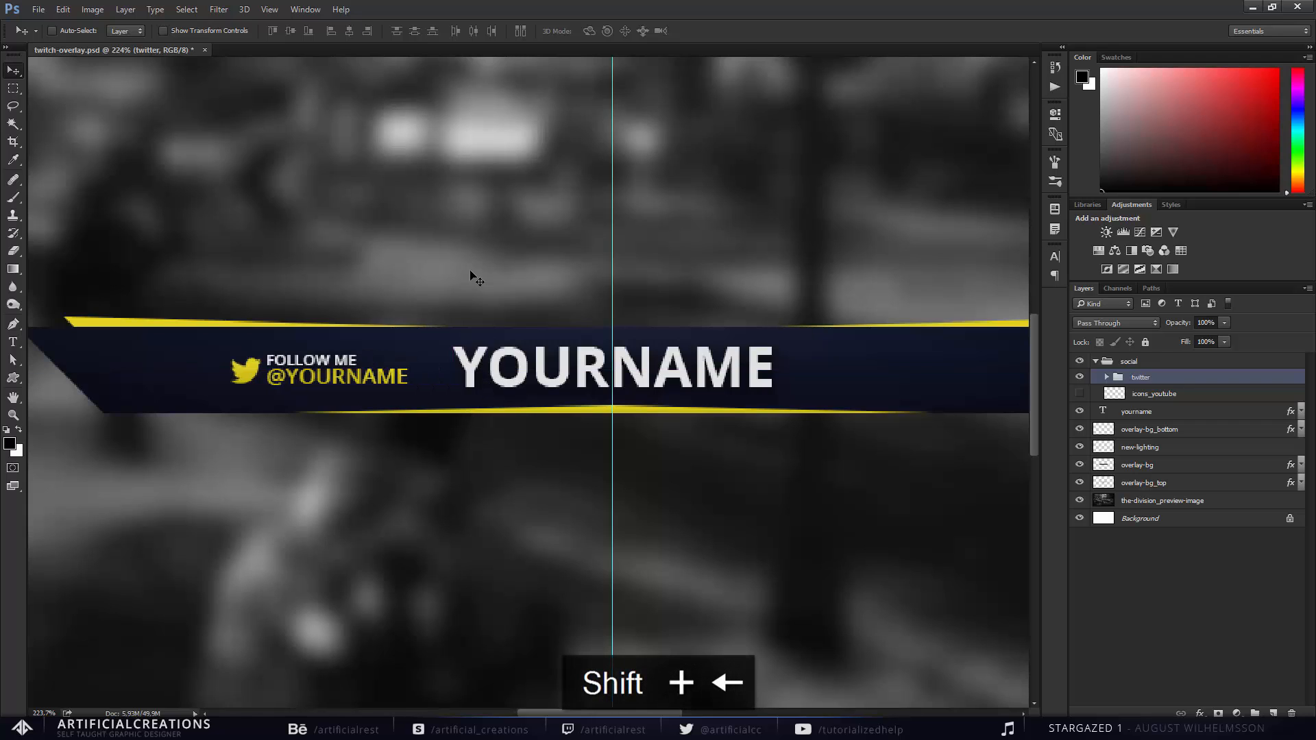
{"action": "key", "text": "shift+Left"}
{"action": "key", "text": "shift+Left"}
{"action": "key", "text": "shift+Left"}
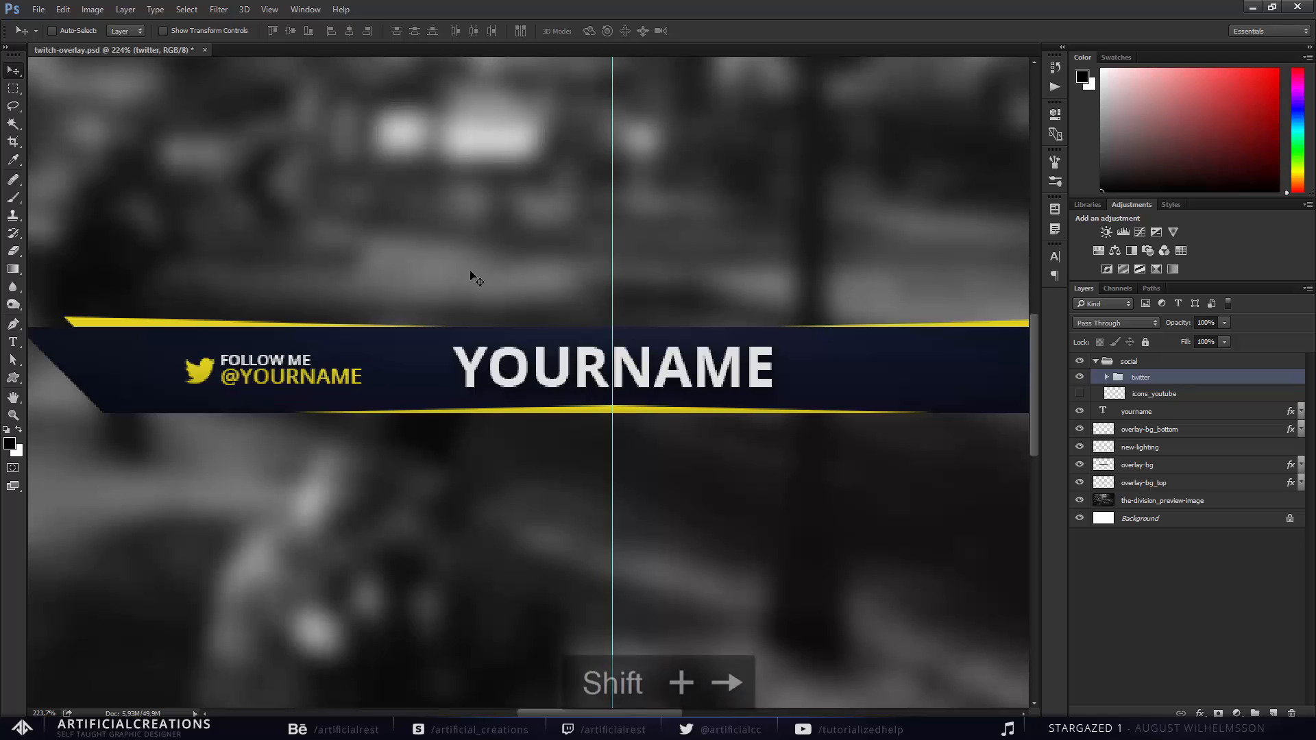
{"action": "key", "text": "shift+Right"}
{"action": "key", "text": "shift+Left"}
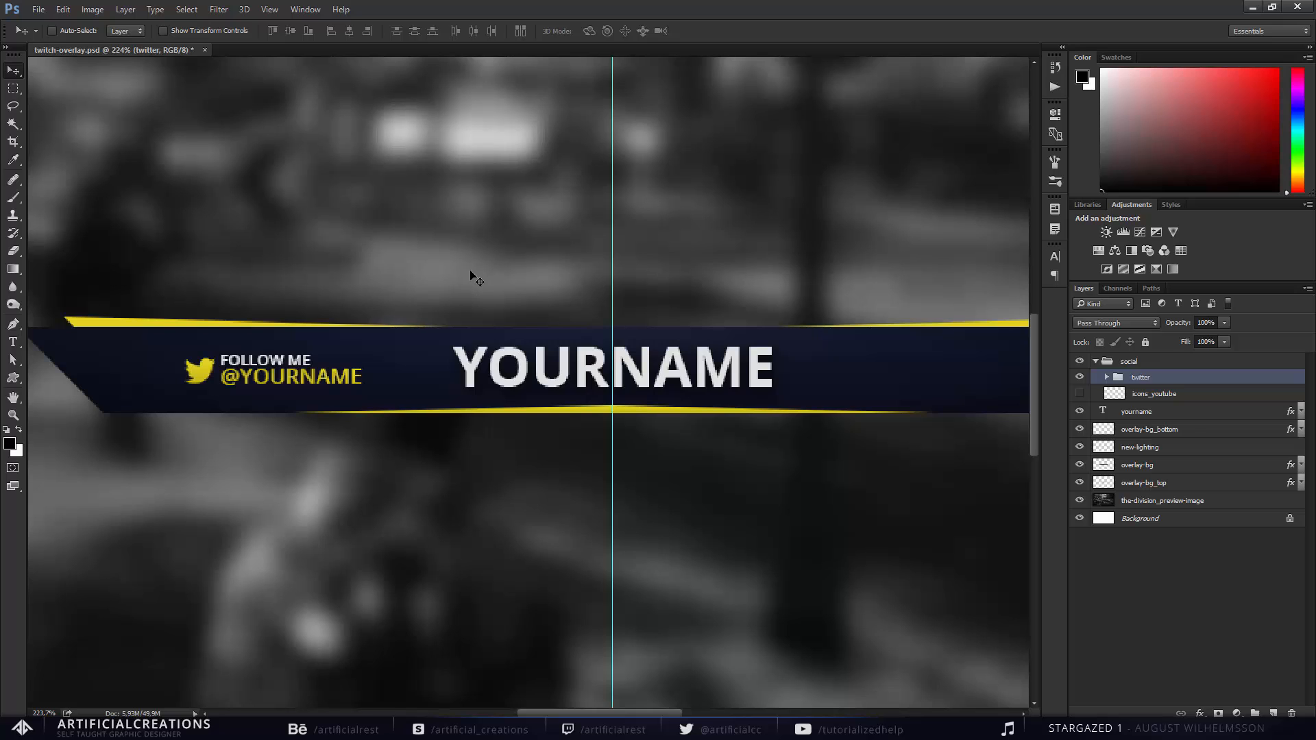
{"action": "key", "text": "shift+Right"}
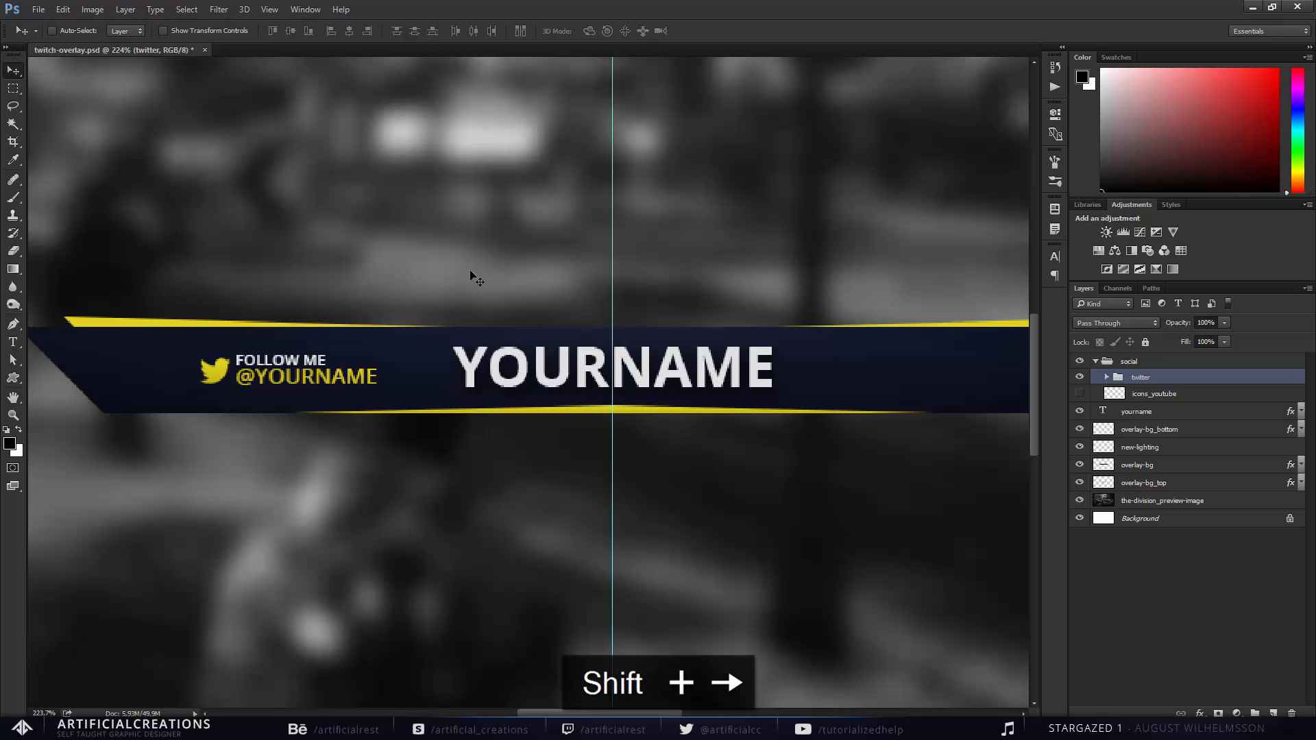
{"action": "scroll", "coordinate": [757, 377], "scroll_direction": "down", "scroll_amount": 5}
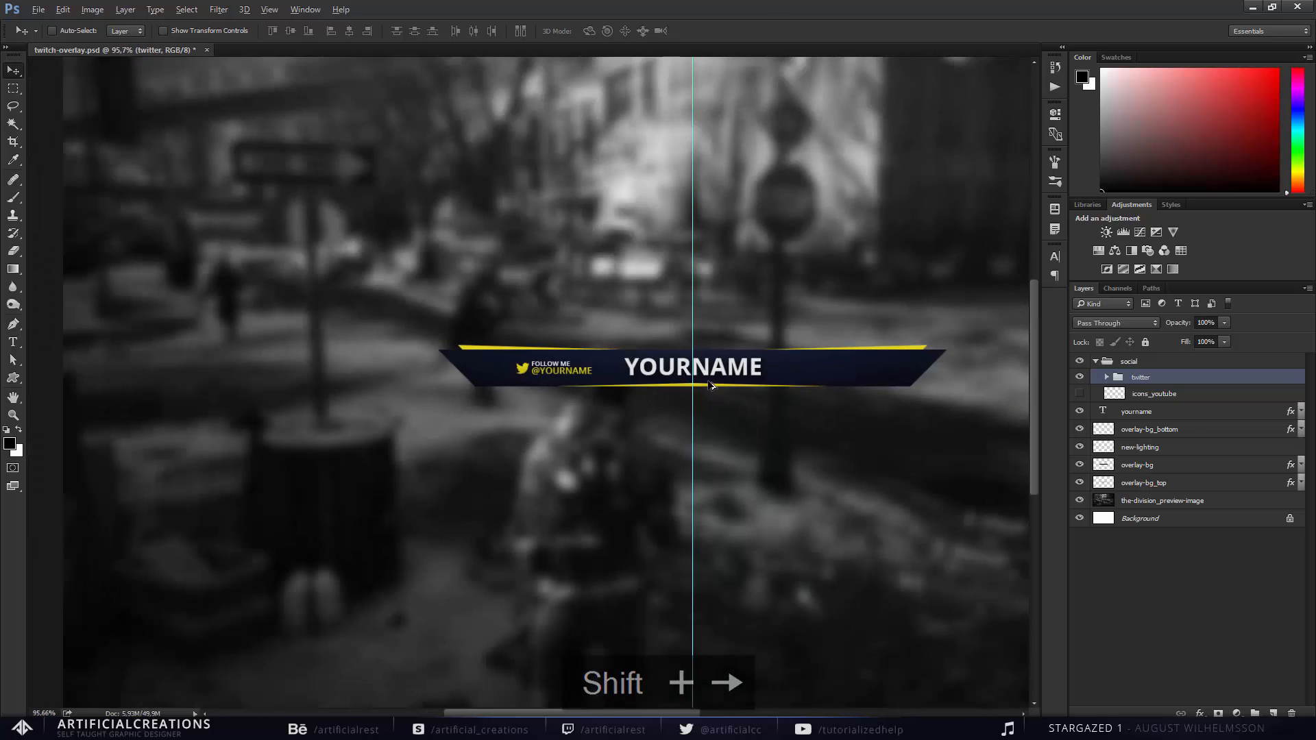
{"action": "scroll", "coordinate": [675, 398], "scroll_direction": "up", "scroll_amount": 4}
{"action": "key", "text": "ctrl+s"}
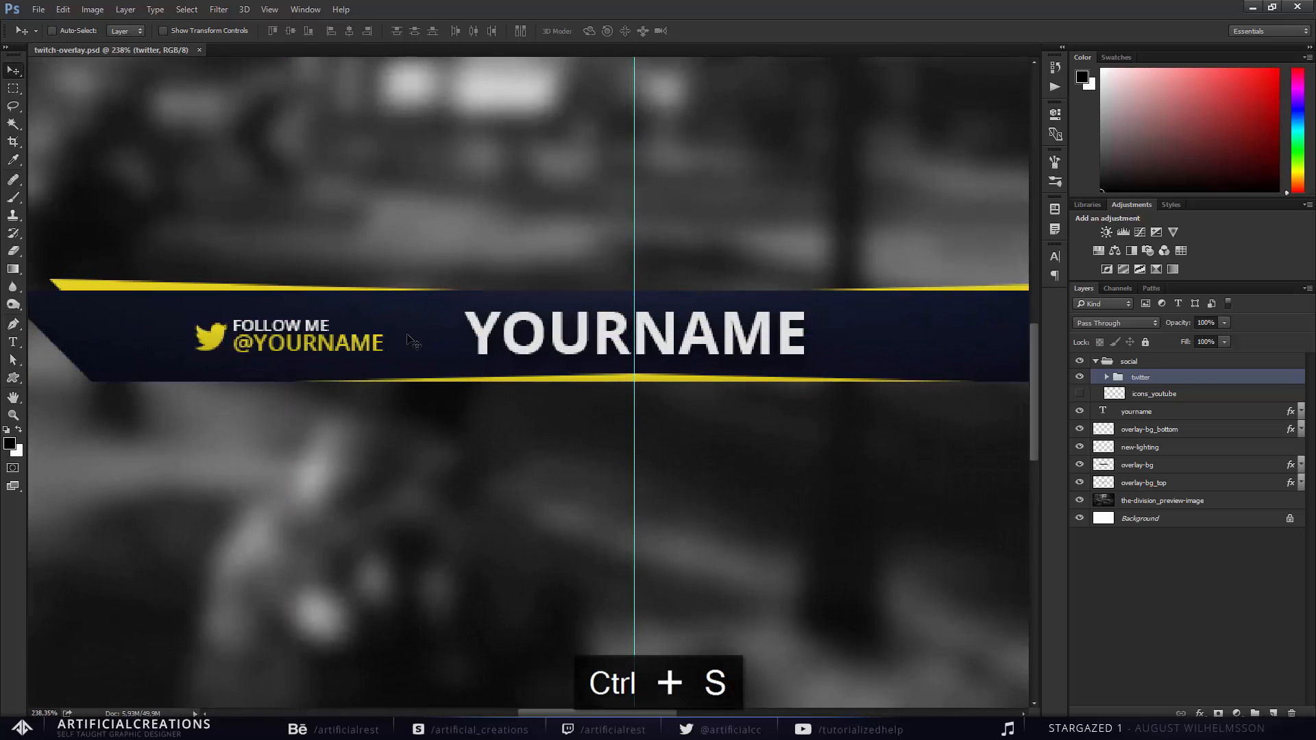
Duplicate the twitter group and name the copy youtube.
{"action": "scroll", "coordinate": [439, 349], "scroll_direction": "right", "scroll_amount": 2}
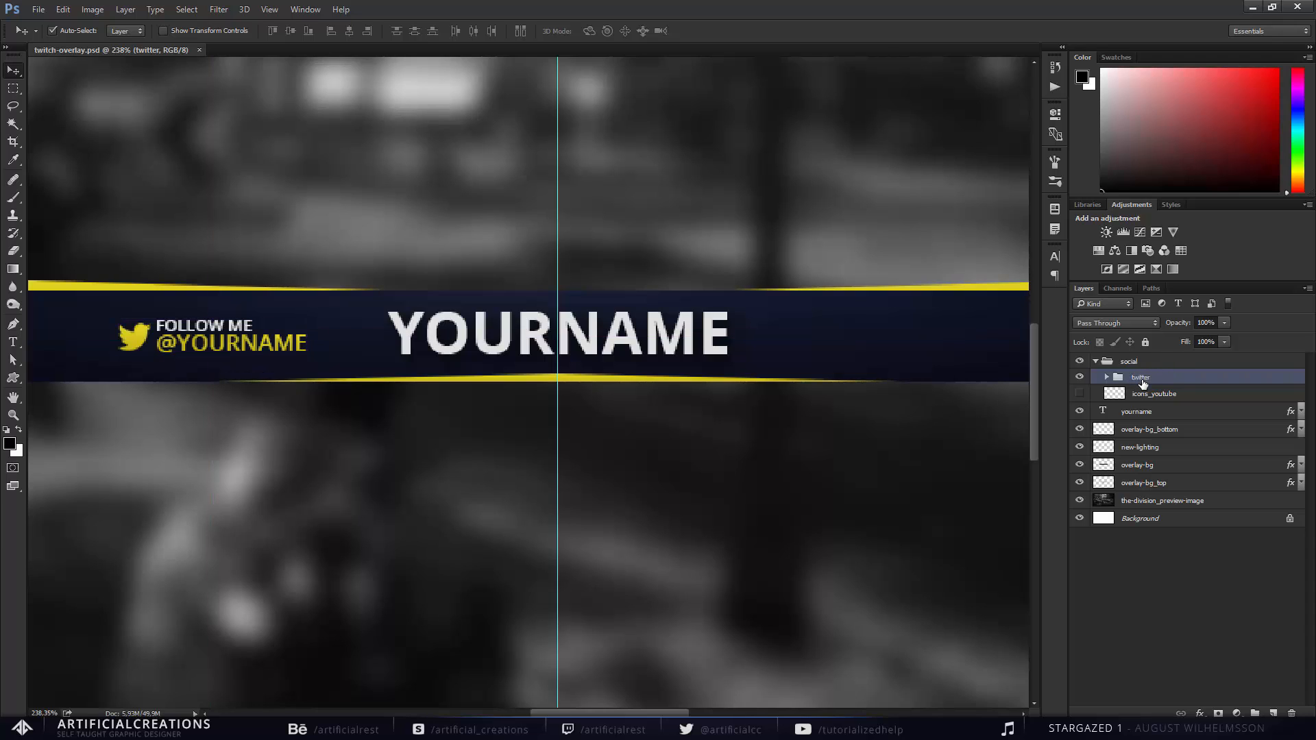
{"action": "key", "text": "ctrl+j"}
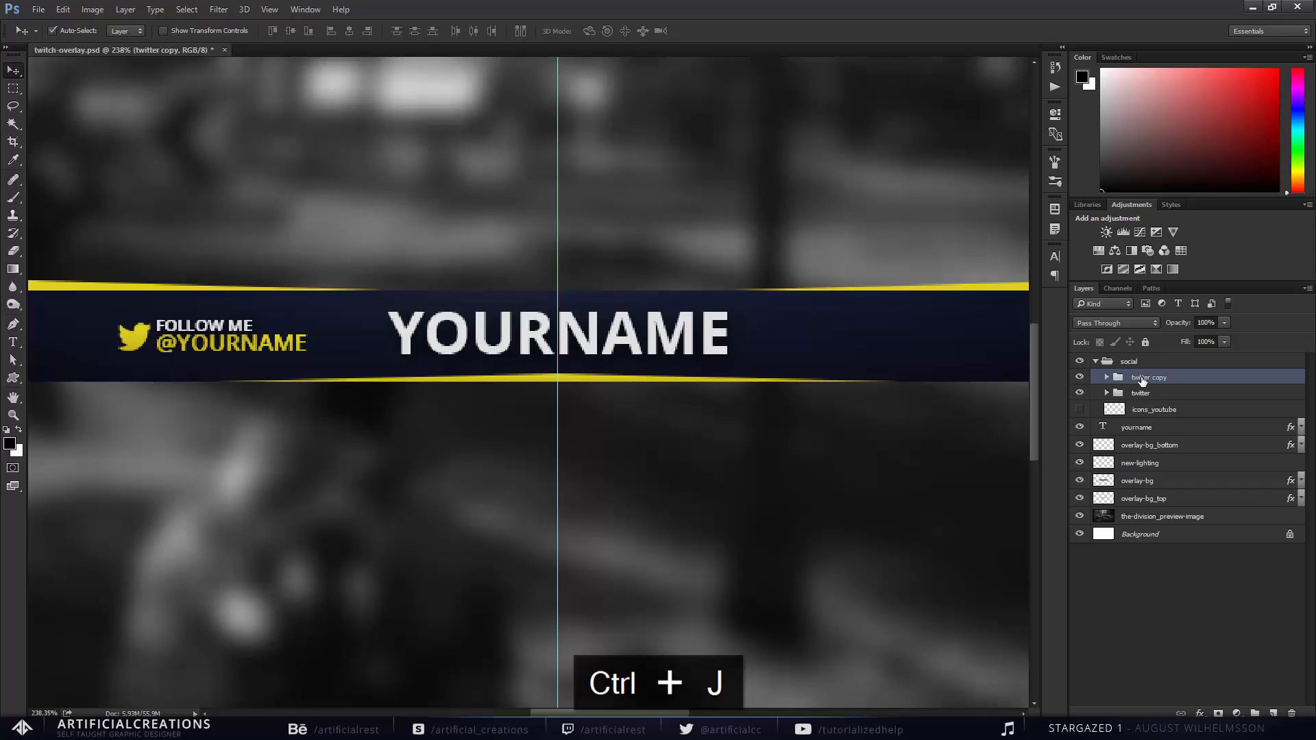
{"action": "double_click", "coordinate": [1155, 378]}
{"action": "type", "text": "youtube"}
{"action": "key", "text": "Return"}
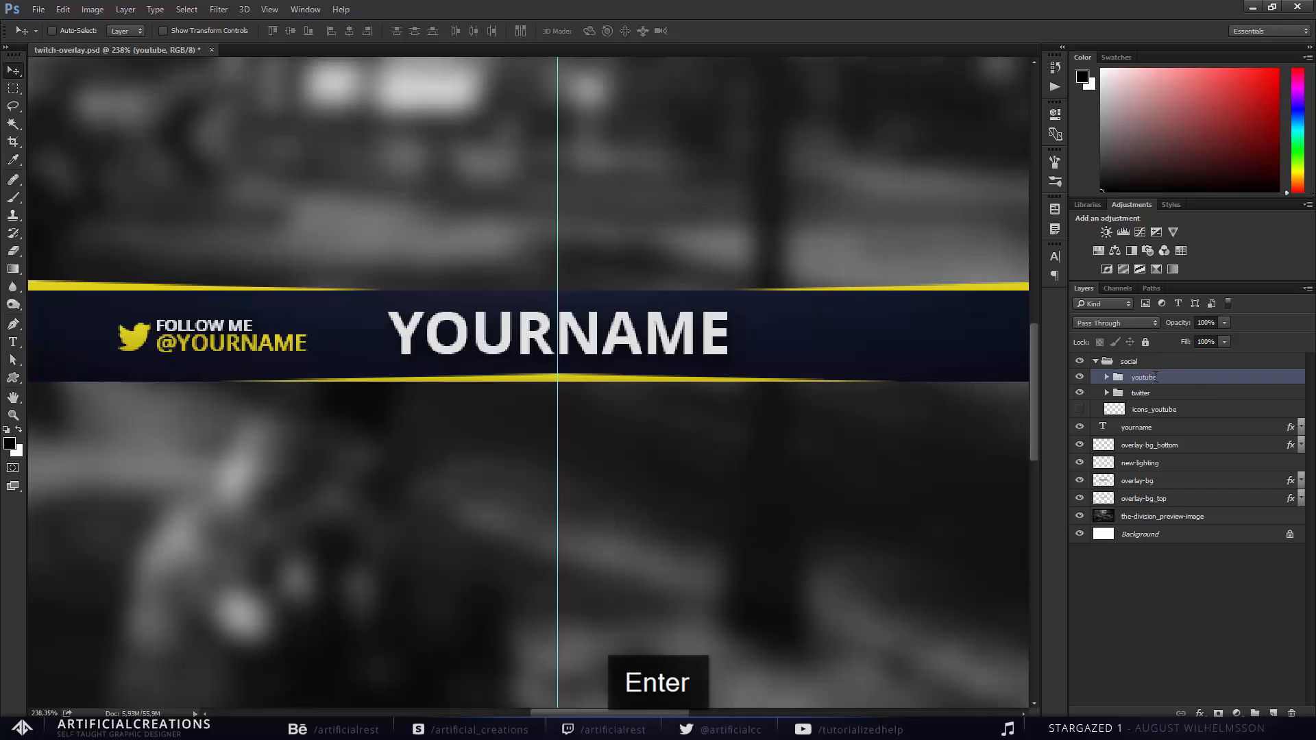
Move the youtube group to the opposite side of YOURNAME, level with the original Twitter block.
{"action": "scroll", "coordinate": [720, 377], "scroll_direction": "right", "scroll_amount": 3}
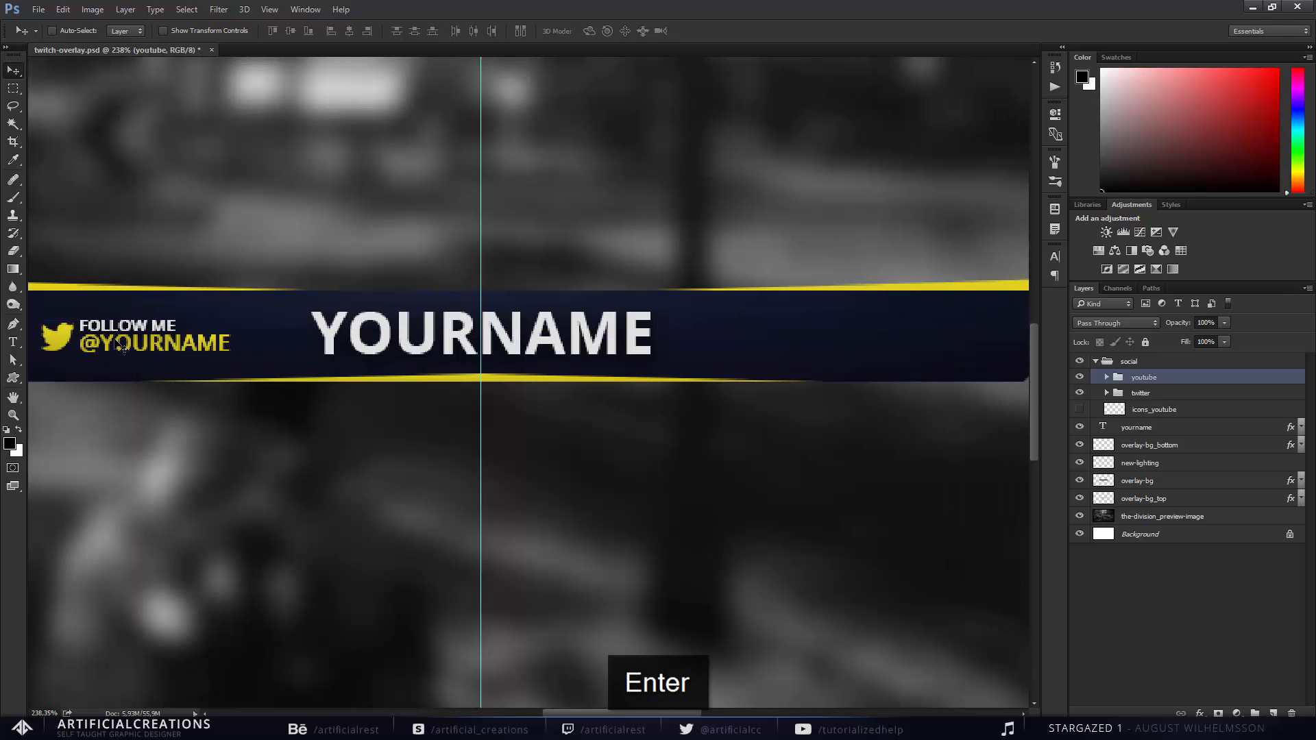
{"action": "left_click_drag", "start_coordinate": [123, 351], "coordinate": [785, 369]}
{"action": "left_click_drag", "start_coordinate": [815, 368], "coordinate": [820, 363]}
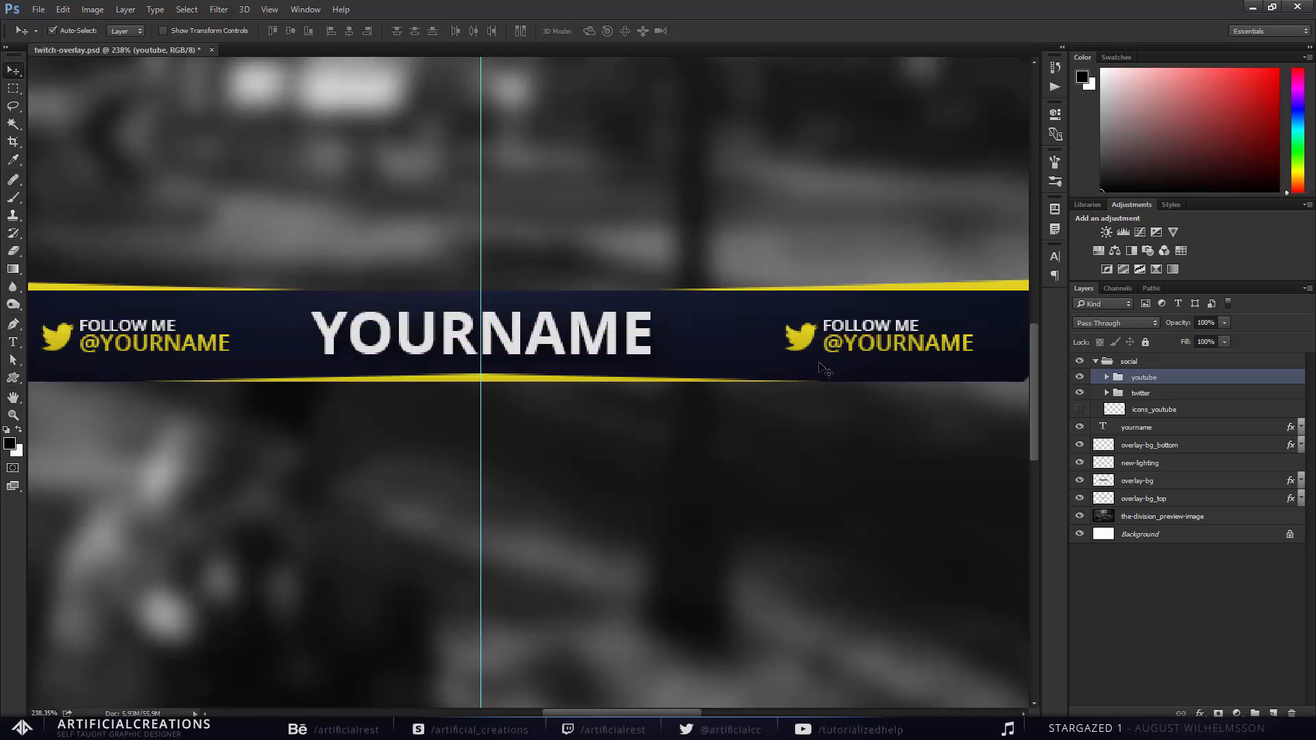
Make the icons_youtube layer visible, place it over the duplicated Twitter bird and put it inside the youtube group.
{"action": "scroll", "coordinate": [820, 363], "scroll_direction": "right", "scroll_amount": 3}
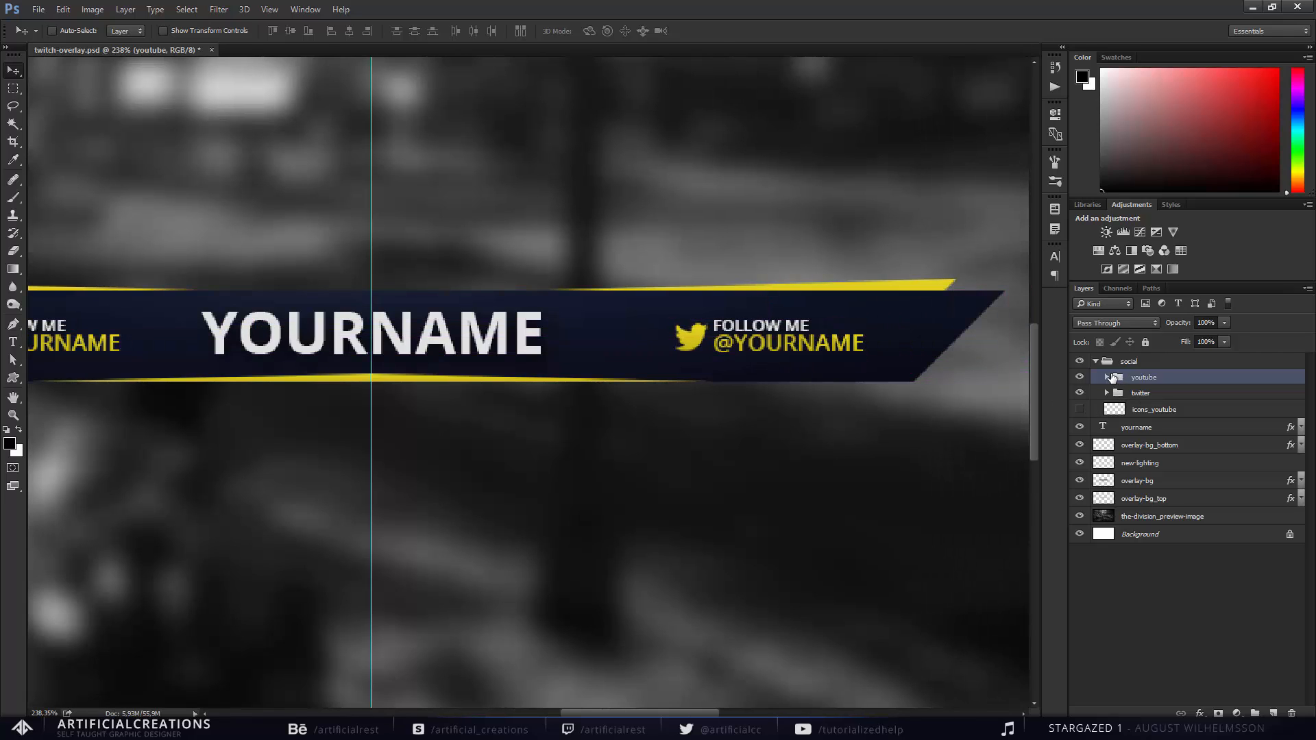
{"action": "left_click", "coordinate": [1106, 377]}
{"action": "left_click", "coordinate": [1102, 466]}
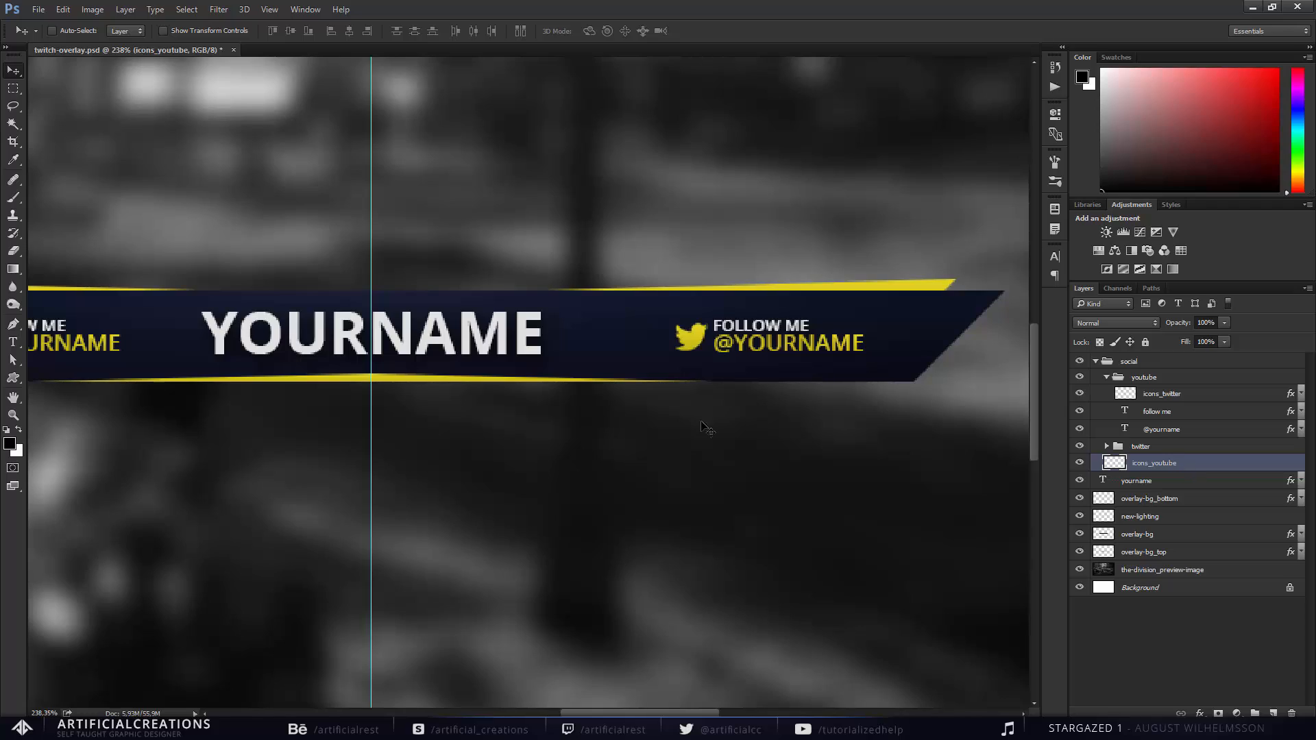
{"action": "left_click_drag", "start_coordinate": [89, 438], "coordinate": [754, 480]}
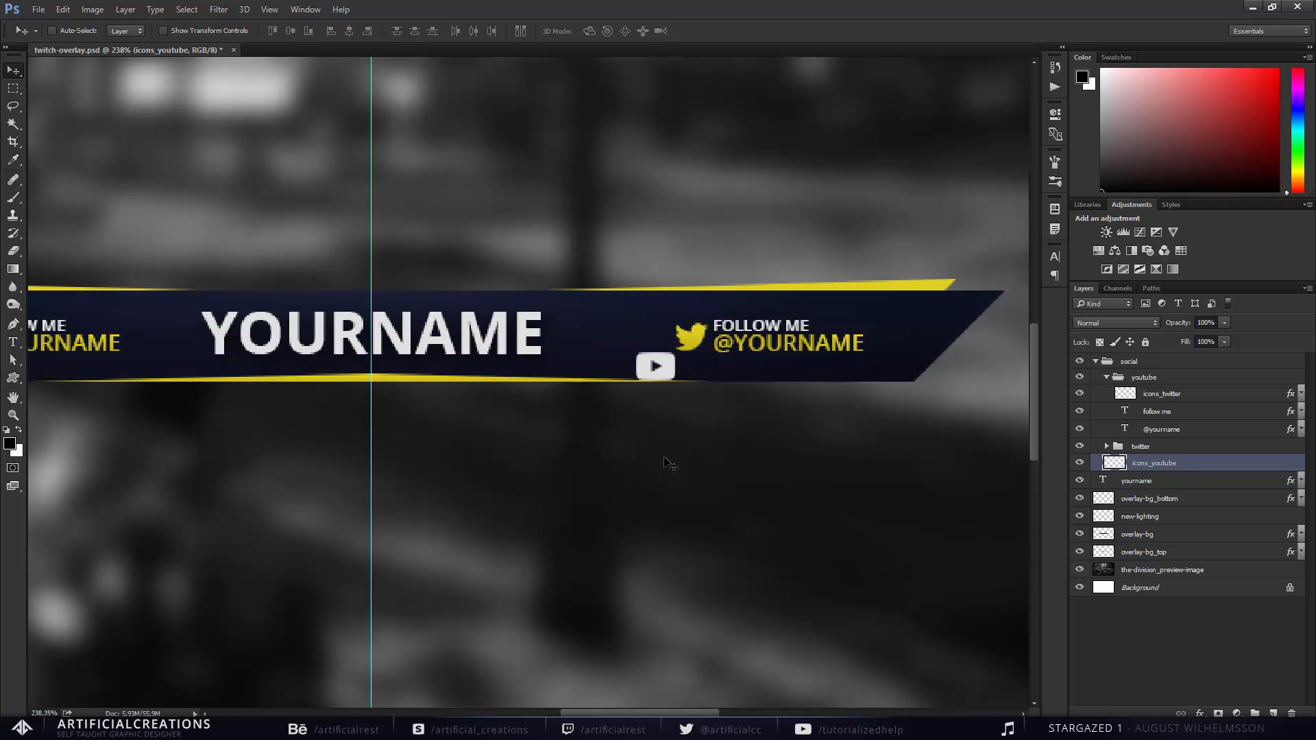
{"action": "left_click_drag", "start_coordinate": [676, 459], "coordinate": [696, 440]}
{"action": "scroll", "coordinate": [709, 373], "scroll_direction": "up", "scroll_amount": 5}
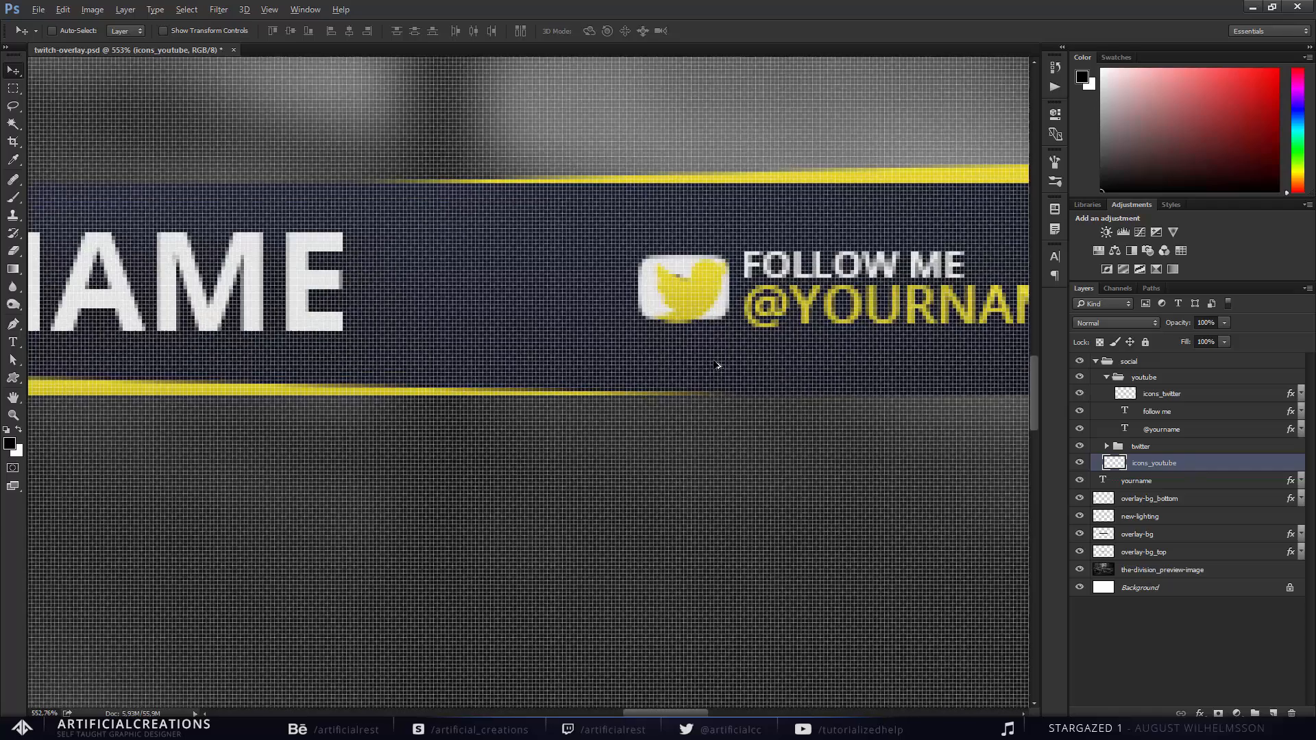
{"action": "left_click_drag", "start_coordinate": [714, 337], "coordinate": [711, 345]}
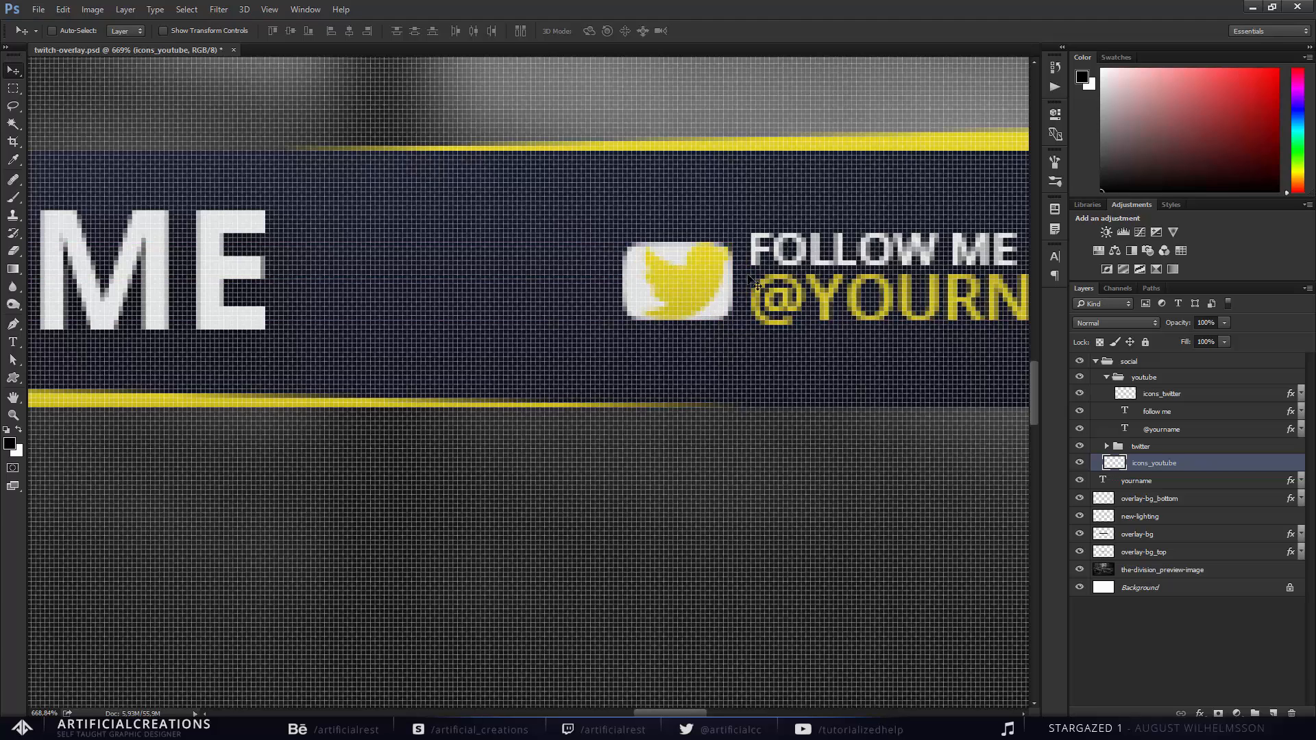
{"action": "scroll", "coordinate": [747, 288], "scroll_direction": "right", "scroll_amount": 2}
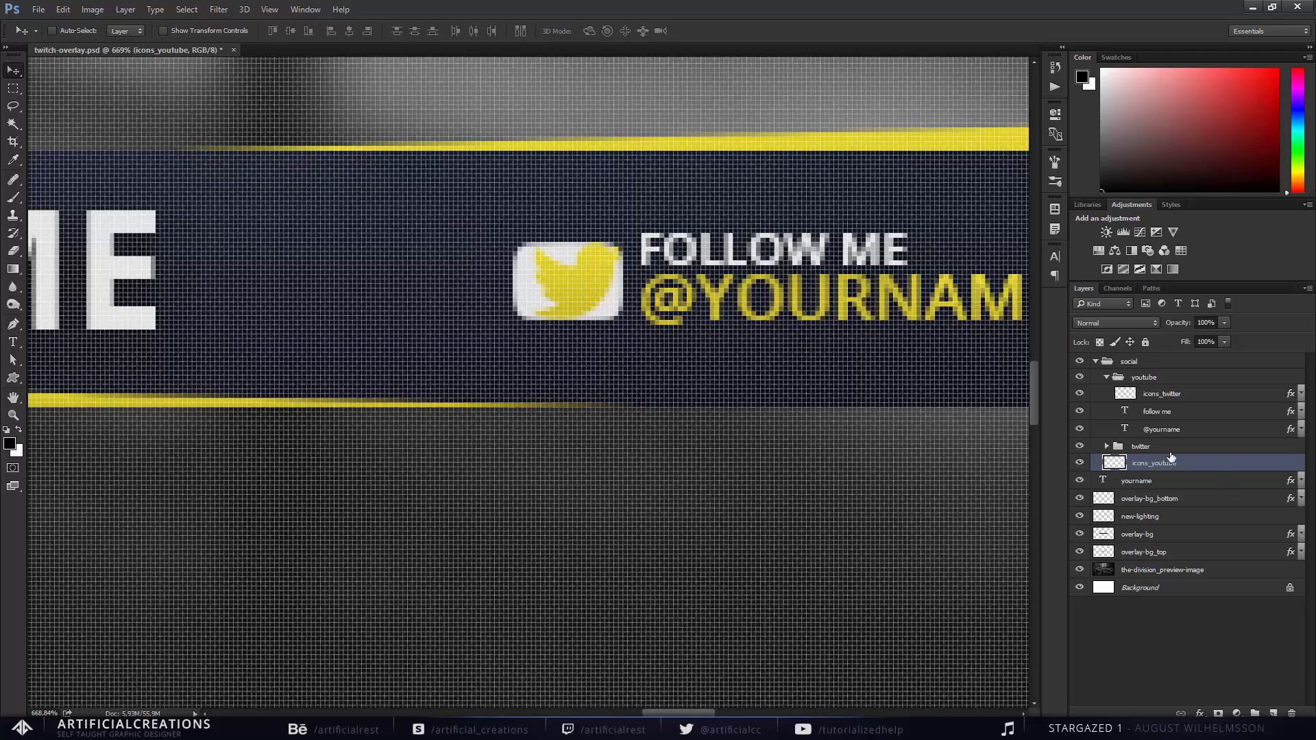
{"action": "left_click_drag", "start_coordinate": [1153, 466], "coordinate": [1196, 400]}
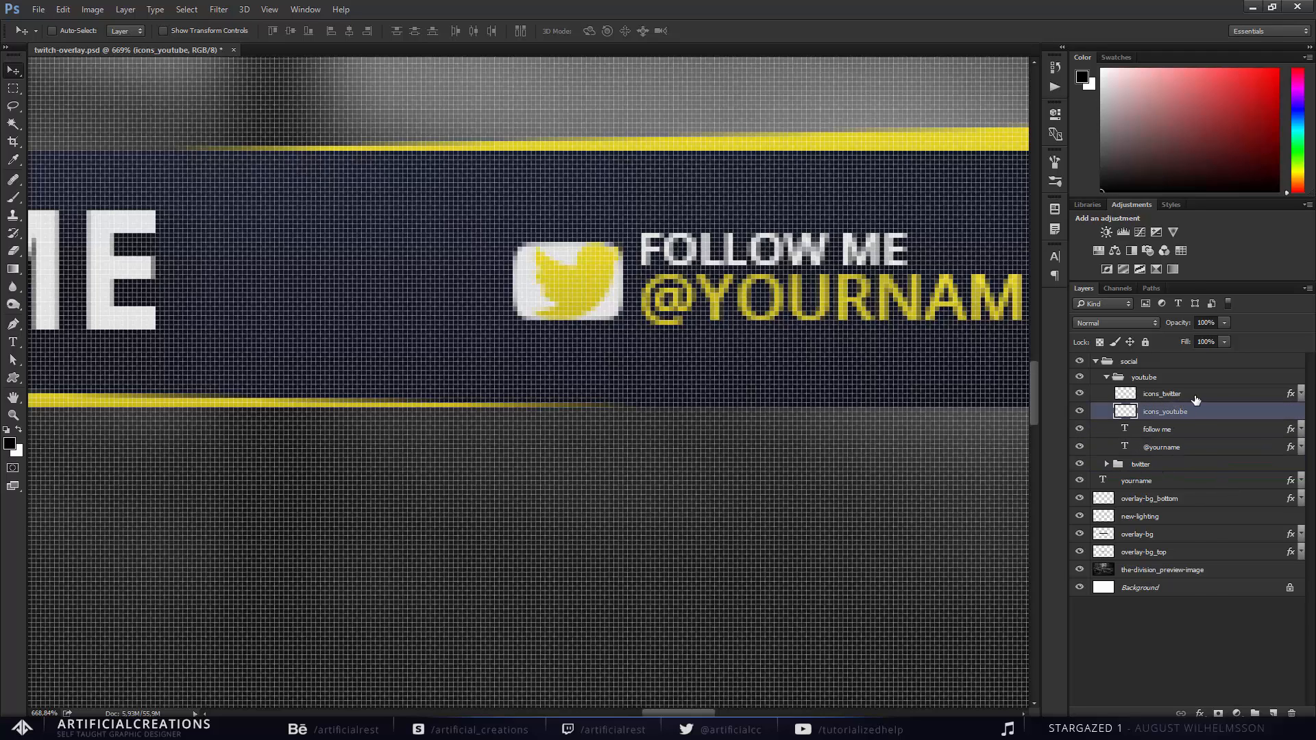
Transfer the layer style of the duplicated icons_twitter layer to icons_youtube, deleting the Twitter duplicate, and save the document.
{"action": "right_click", "coordinate": [1196, 400]}
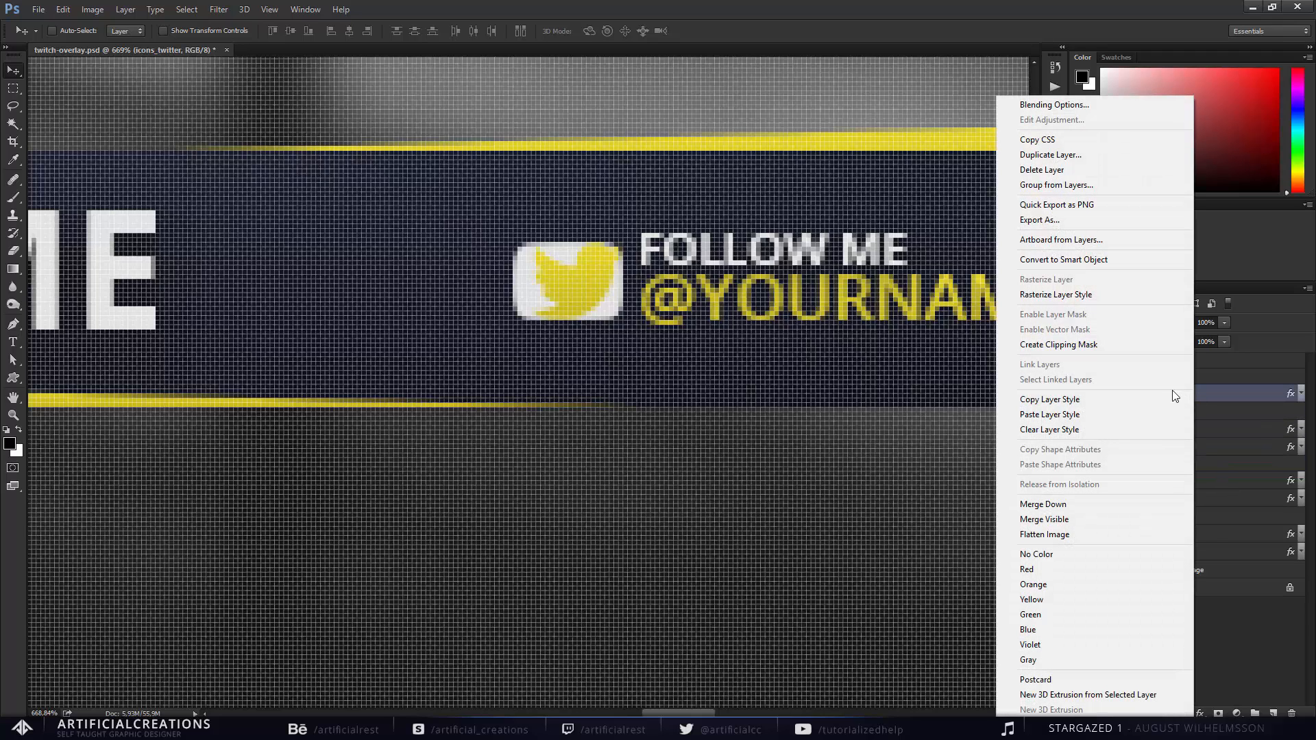
{"action": "left_click", "coordinate": [1064, 401]}
{"action": "key", "text": "Delete"}
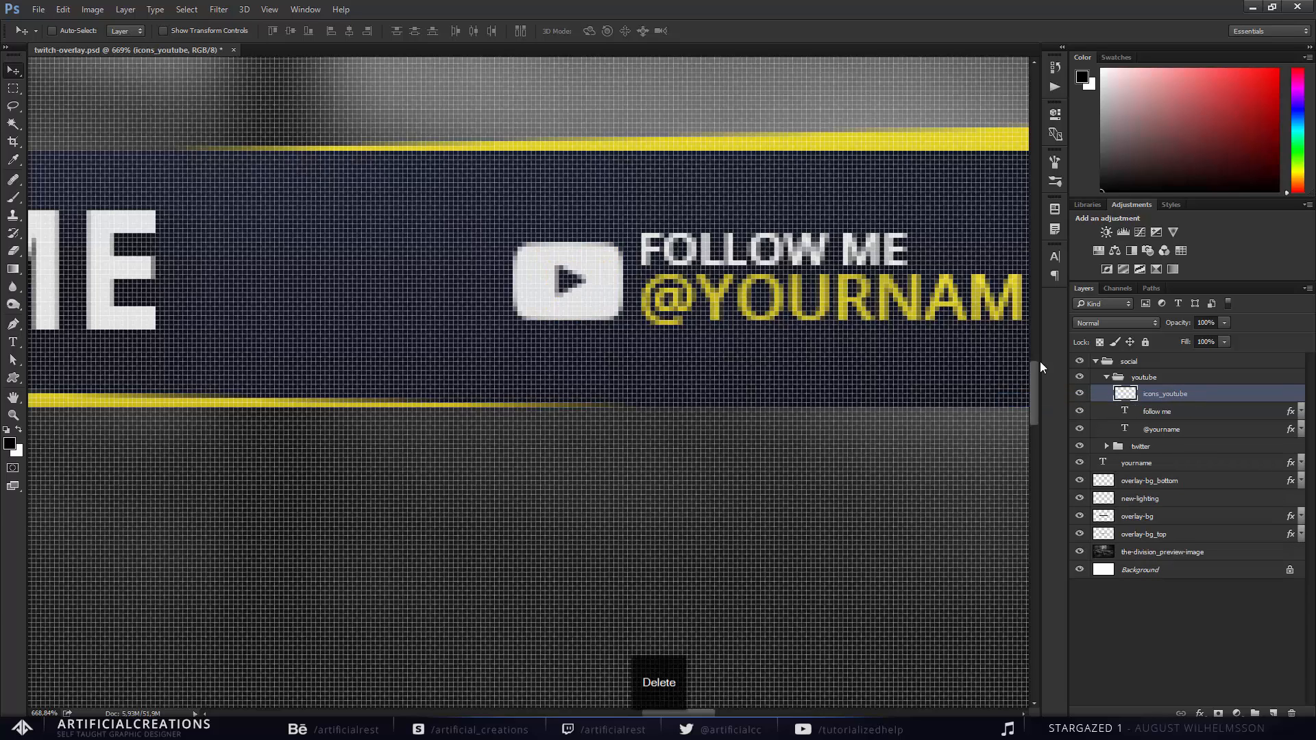
{"action": "right_click", "coordinate": [1201, 395]}
{"action": "left_click", "coordinate": [1076, 414]}
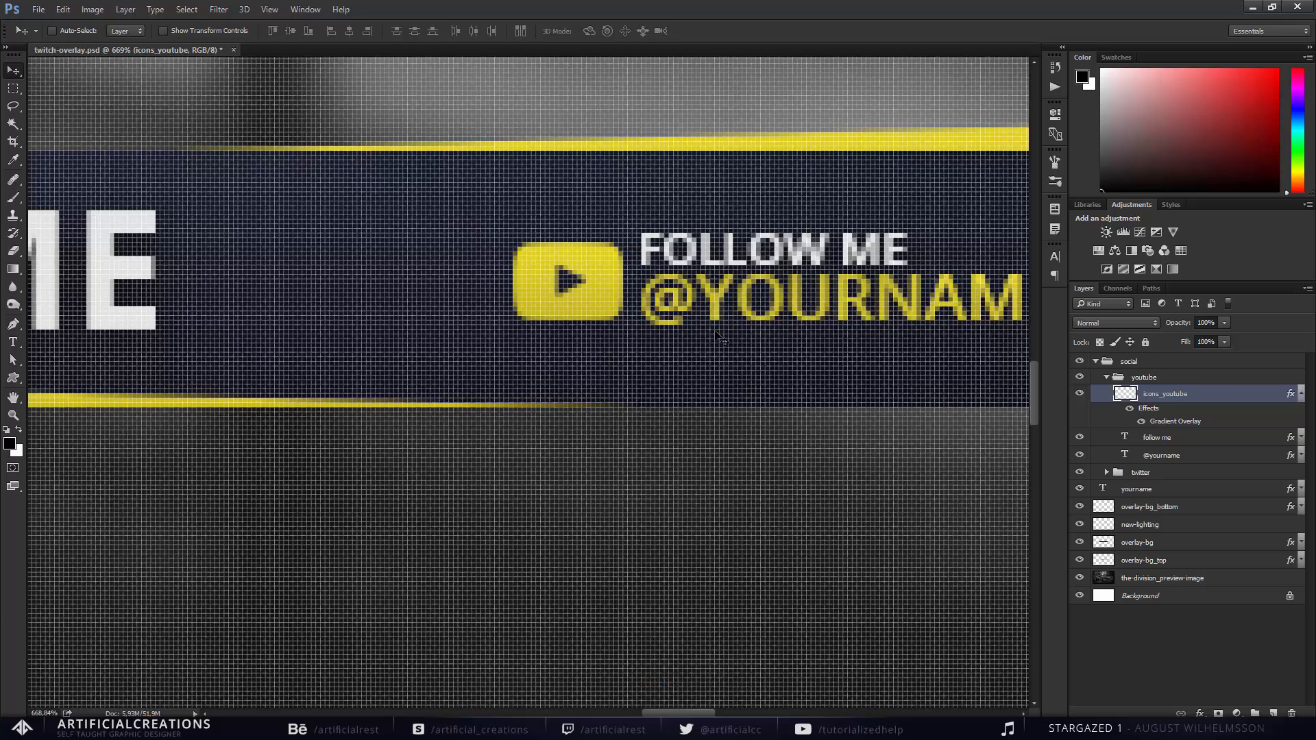
{"action": "scroll", "coordinate": [720, 338], "scroll_direction": "right", "scroll_amount": 3}
{"action": "key", "text": "ctrl+s"}
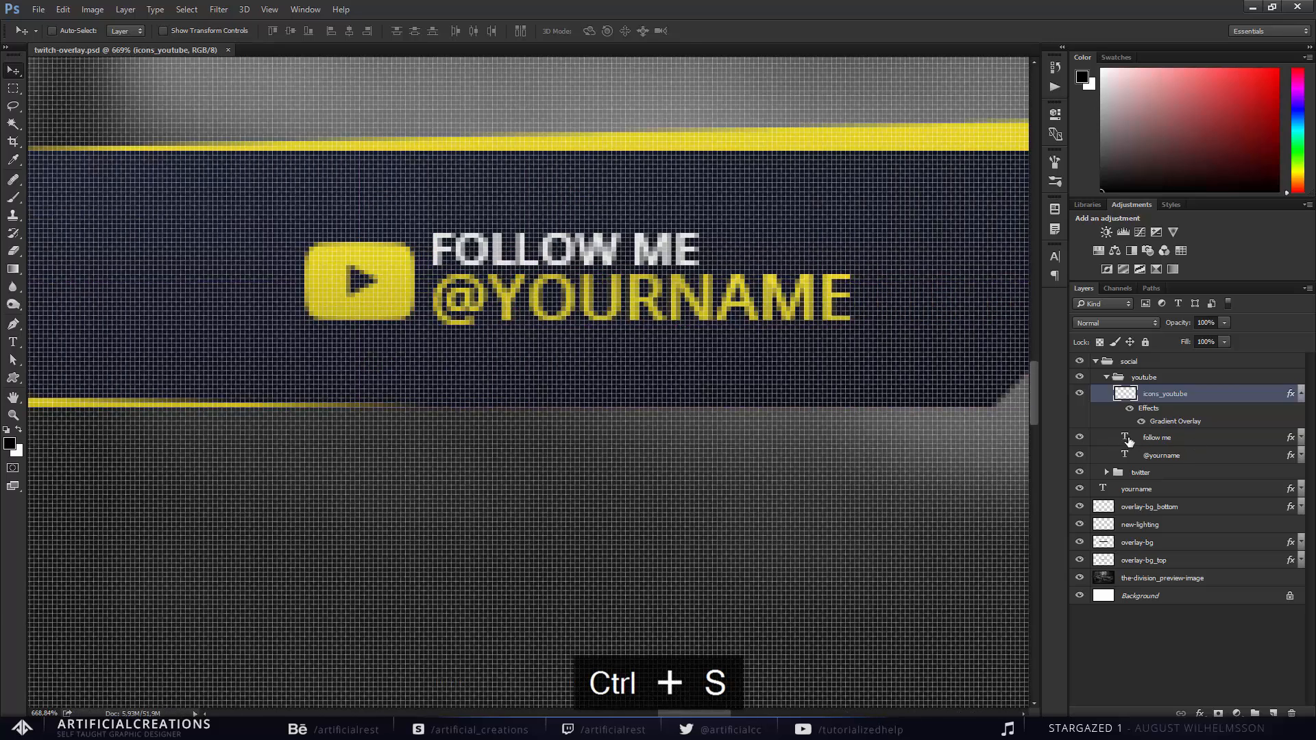
{"action": "double_click", "coordinate": [1123, 456]}
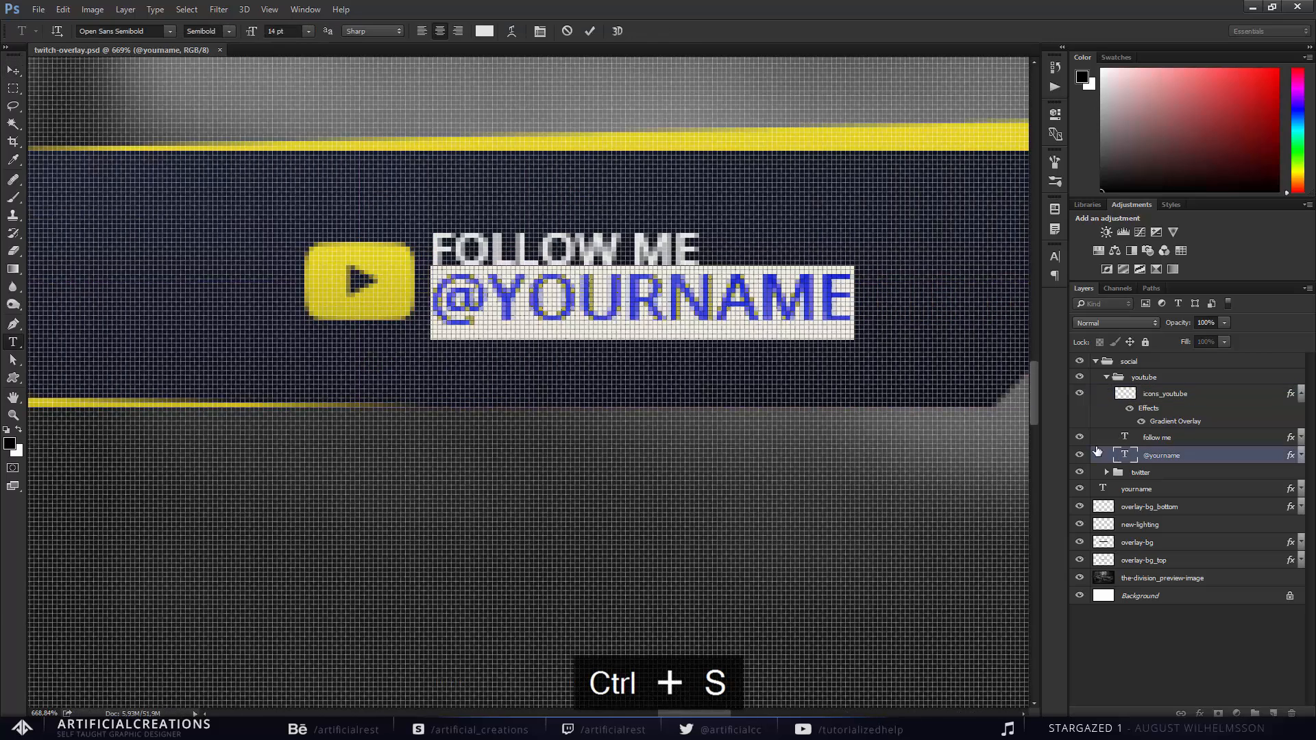
{"action": "left_click_drag", "start_coordinate": [519, 301], "coordinate": [397, 299]}
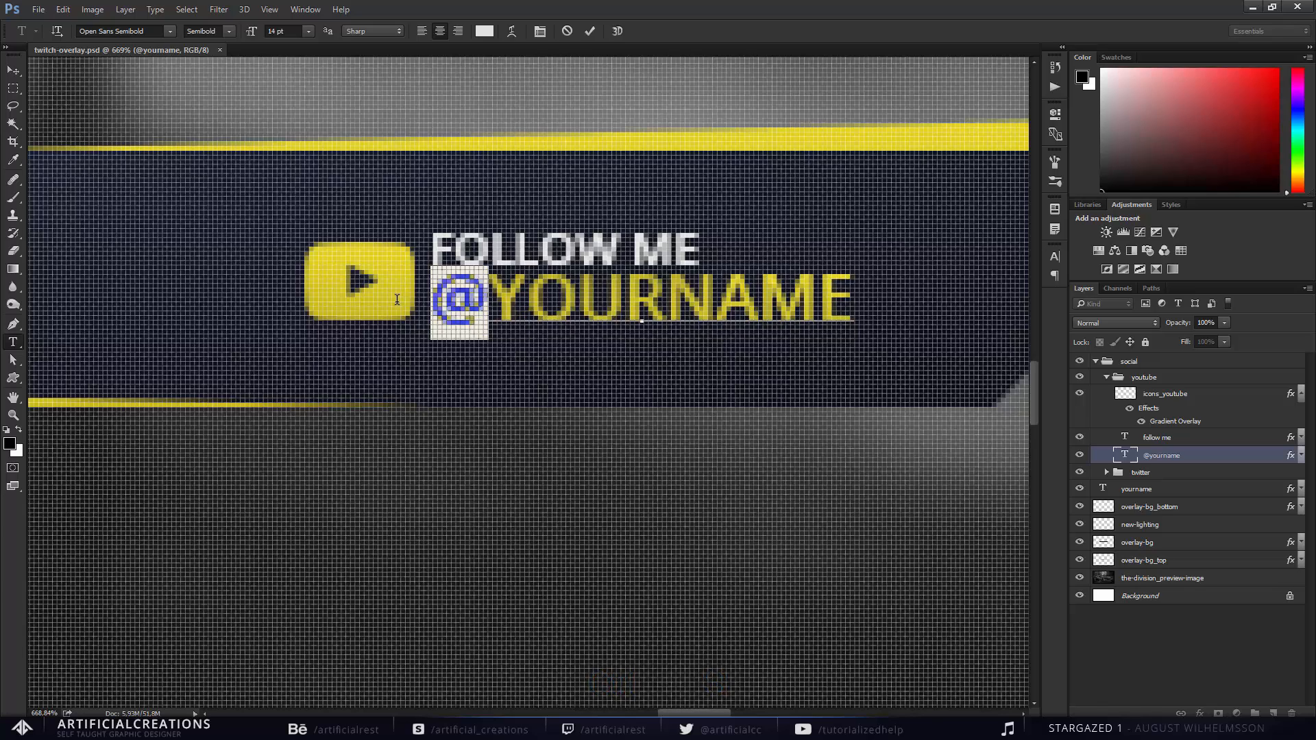
{"action": "type", "text": "/"}
{"action": "key", "text": "KP_Enter"}
{"action": "key", "text": "v"}
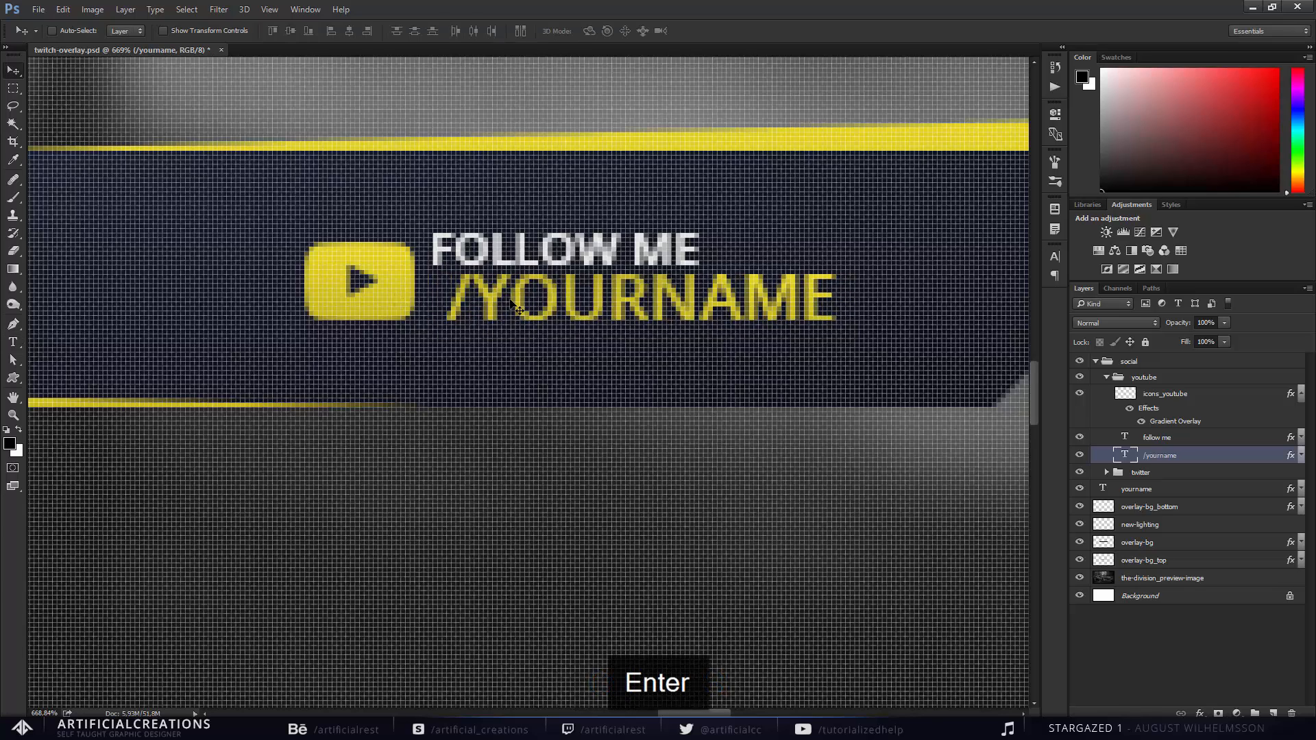
{"action": "left_click_drag", "start_coordinate": [554, 314], "coordinate": [540, 314]}
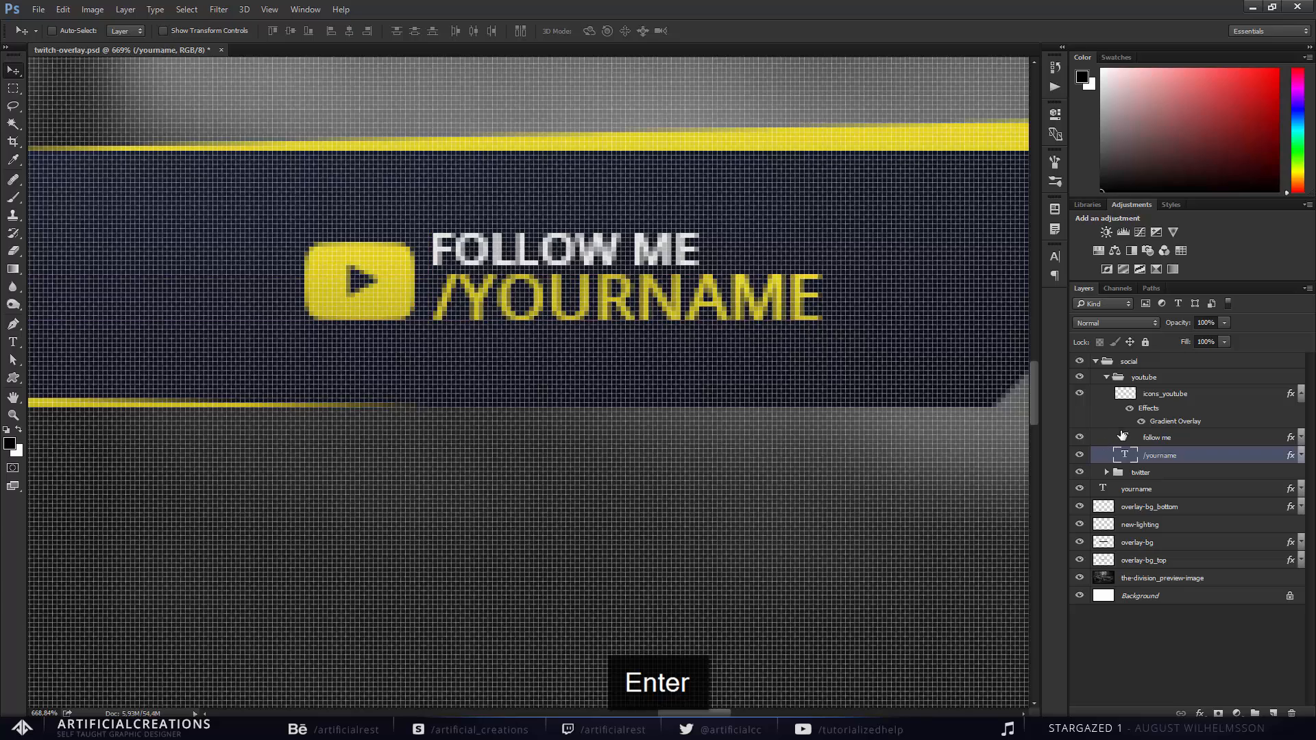
Replace the FOLLOW ME text in the youtube group with SUBSCRIBE.
{"action": "double_click", "coordinate": [1122, 437]}
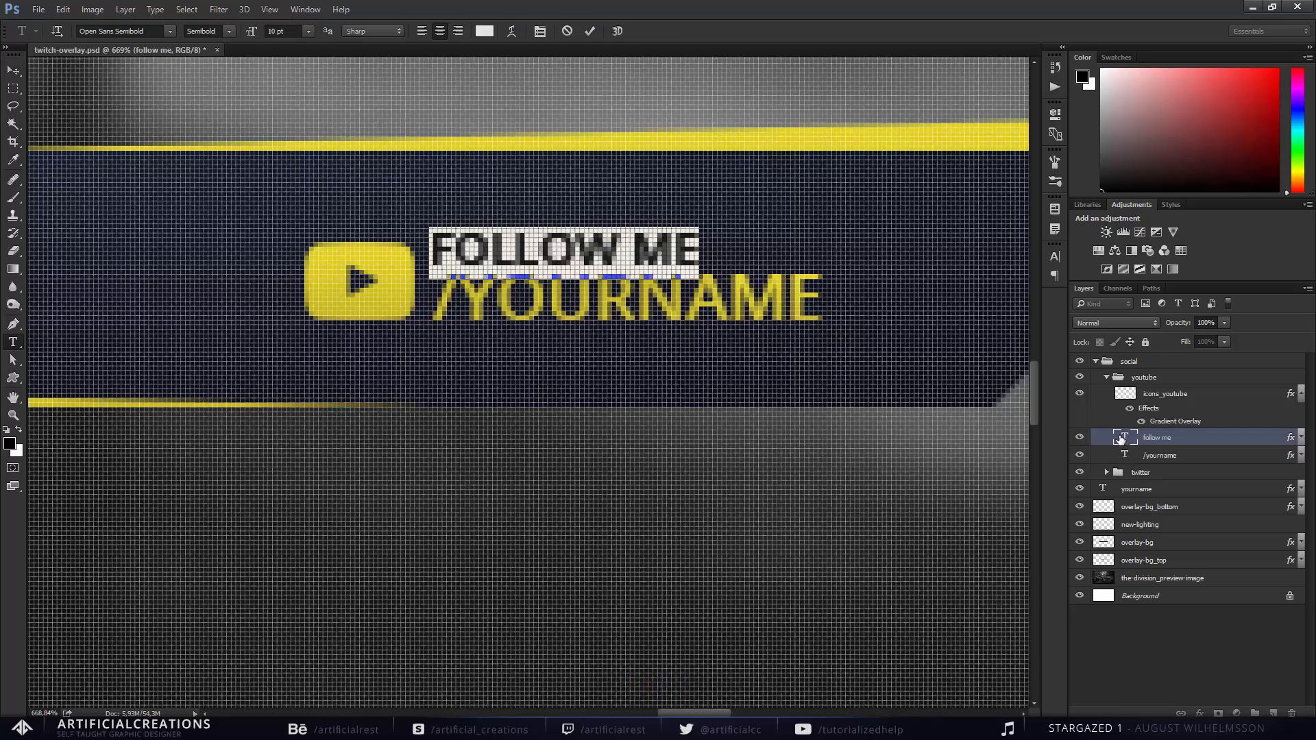
{"action": "type", "text": "SUBSCRIVE"}
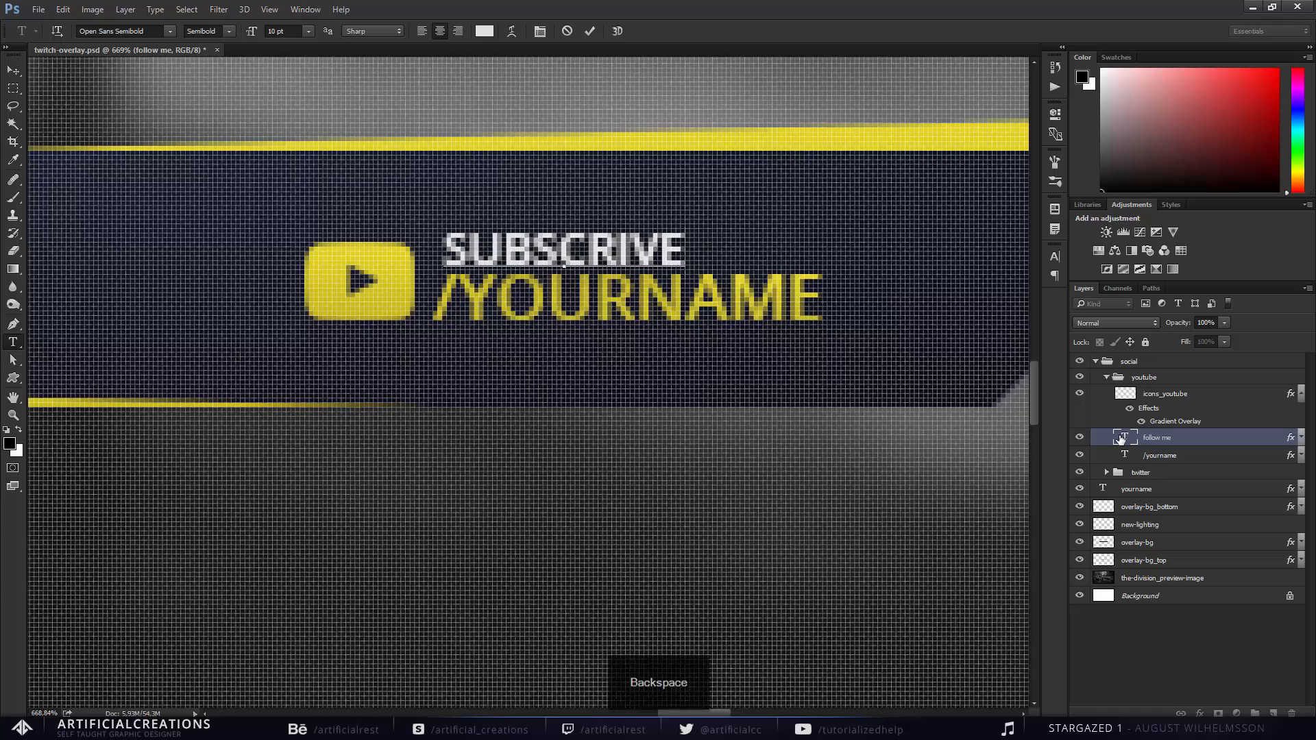
{"action": "key", "text": "BackSpace"}
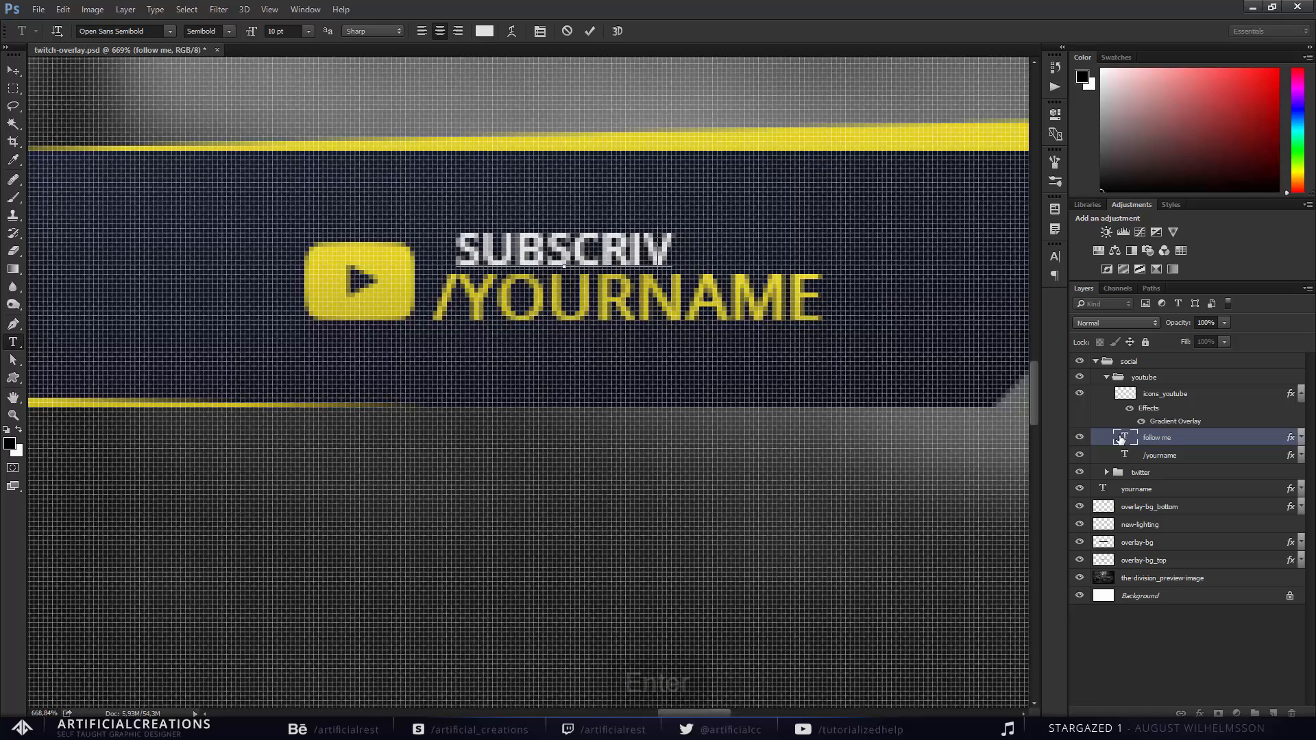
{"action": "key", "text": "BackSpace"}
{"action": "type", "text": "BE"}
{"action": "key", "text": "Return"}
{"action": "key", "text": "v"}
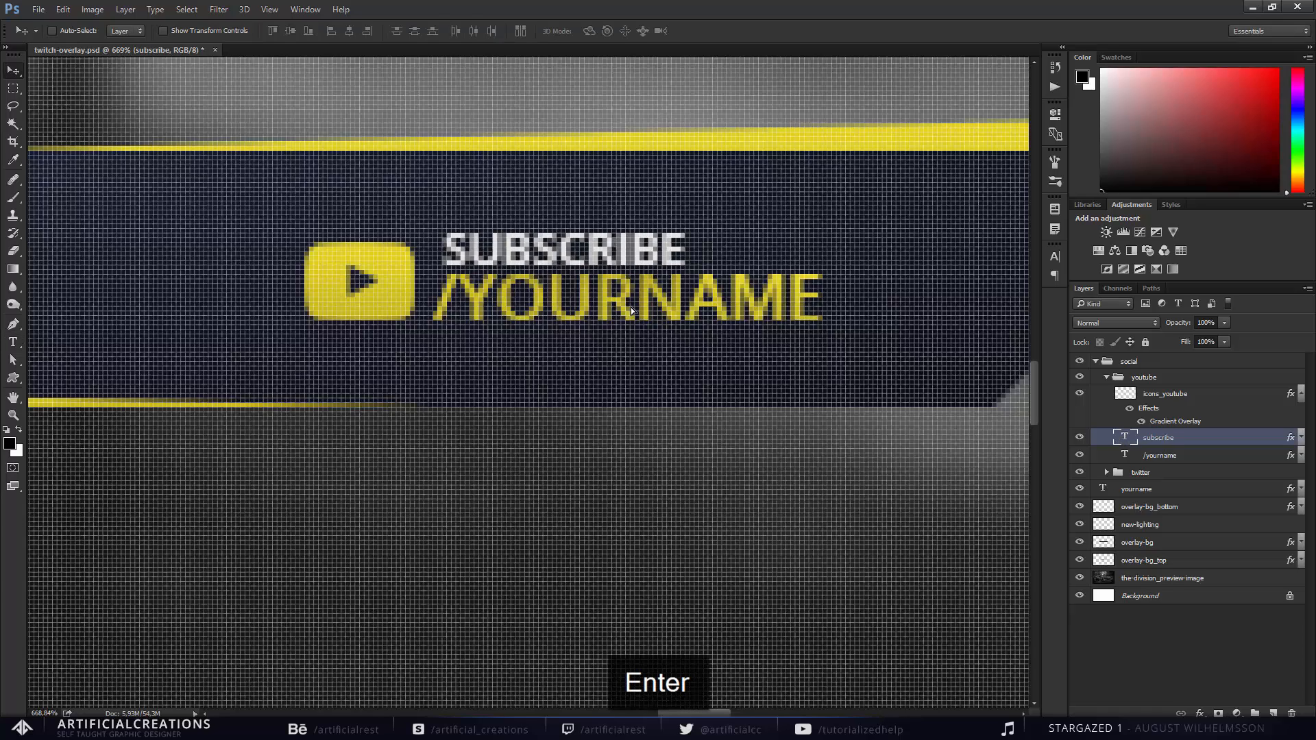
Reposition the youtube group horizontally on the banner so its spacing from YOURNAME mirrors the Twitter block.
{"action": "scroll", "coordinate": [550, 336], "scroll_direction": "down", "scroll_amount": 10}
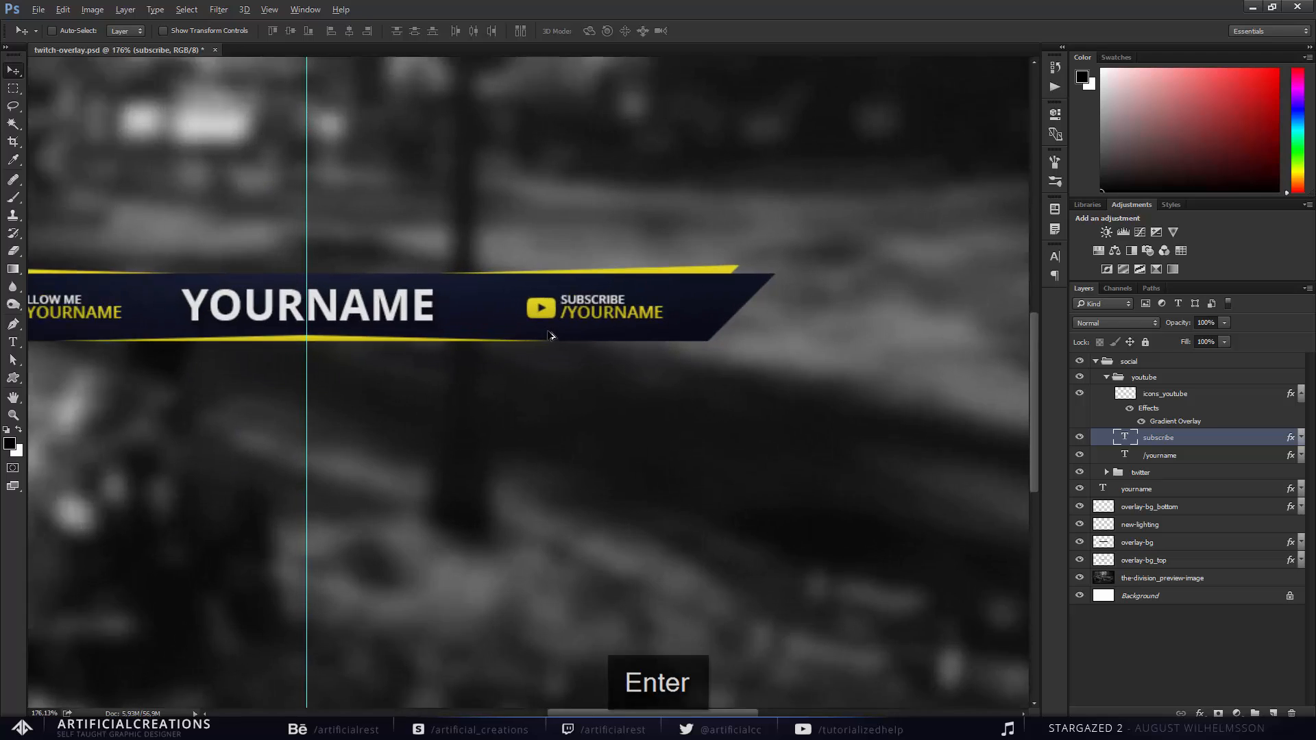
{"action": "scroll", "coordinate": [550, 336], "scroll_direction": "up", "scroll_amount": 1}
{"action": "left_click", "coordinate": [1117, 376]}
{"action": "left_click", "coordinate": [1106, 377]}
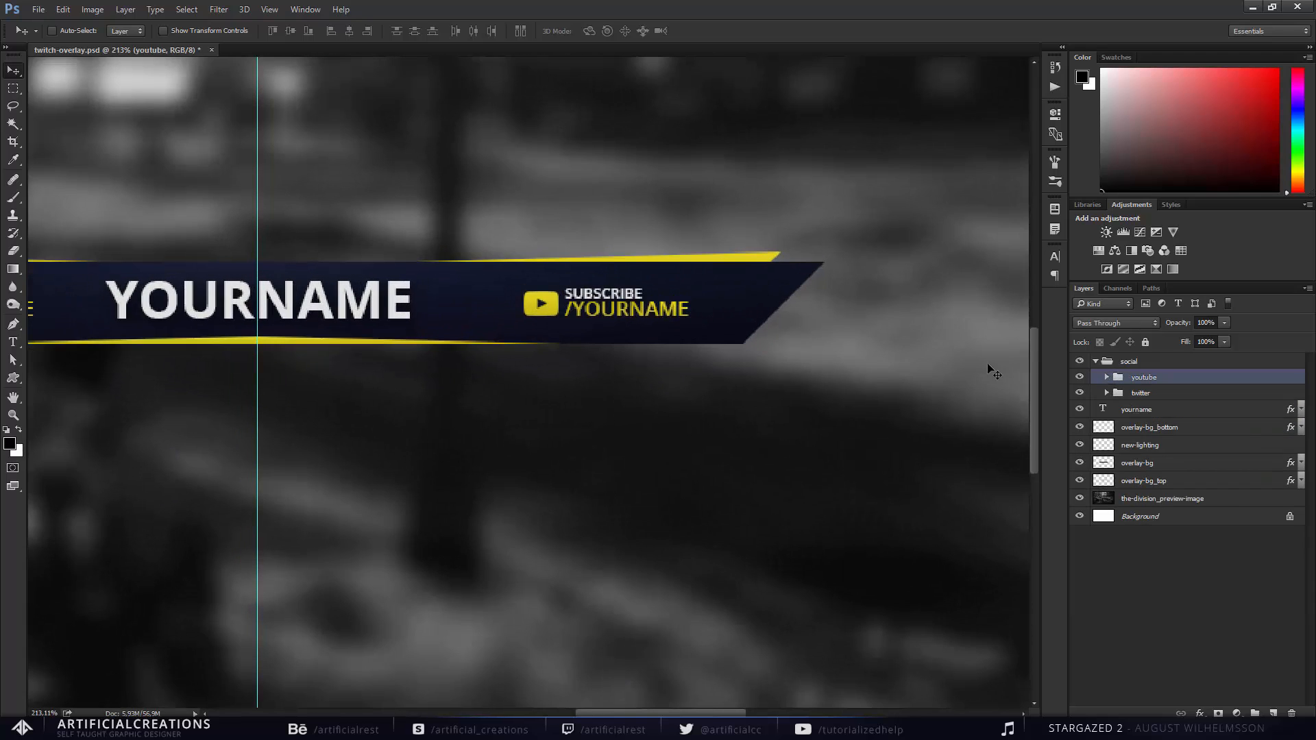
{"action": "left_click_drag", "start_coordinate": [764, 354], "coordinate": [662, 351]}
{"action": "scroll", "coordinate": [549, 350], "scroll_direction": "left", "scroll_amount": 5}
{"action": "key", "text": "shift+Right"}
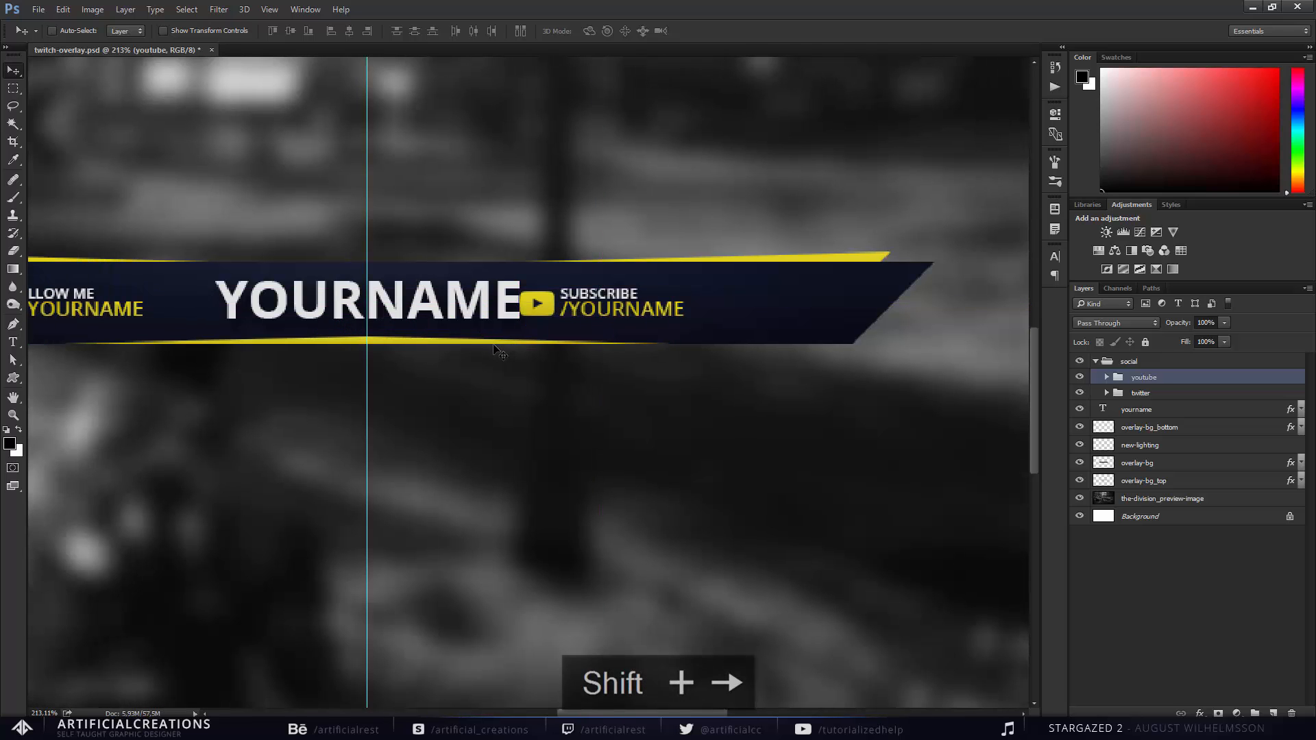
{"action": "key", "text": "shift+Right"}
{"action": "key", "text": "shift+Right"}
{"action": "key", "text": "shift+Right"}
{"action": "key", "text": "shift+Right"}
{"action": "scroll", "coordinate": [456, 374], "scroll_direction": "down", "scroll_amount": 4}
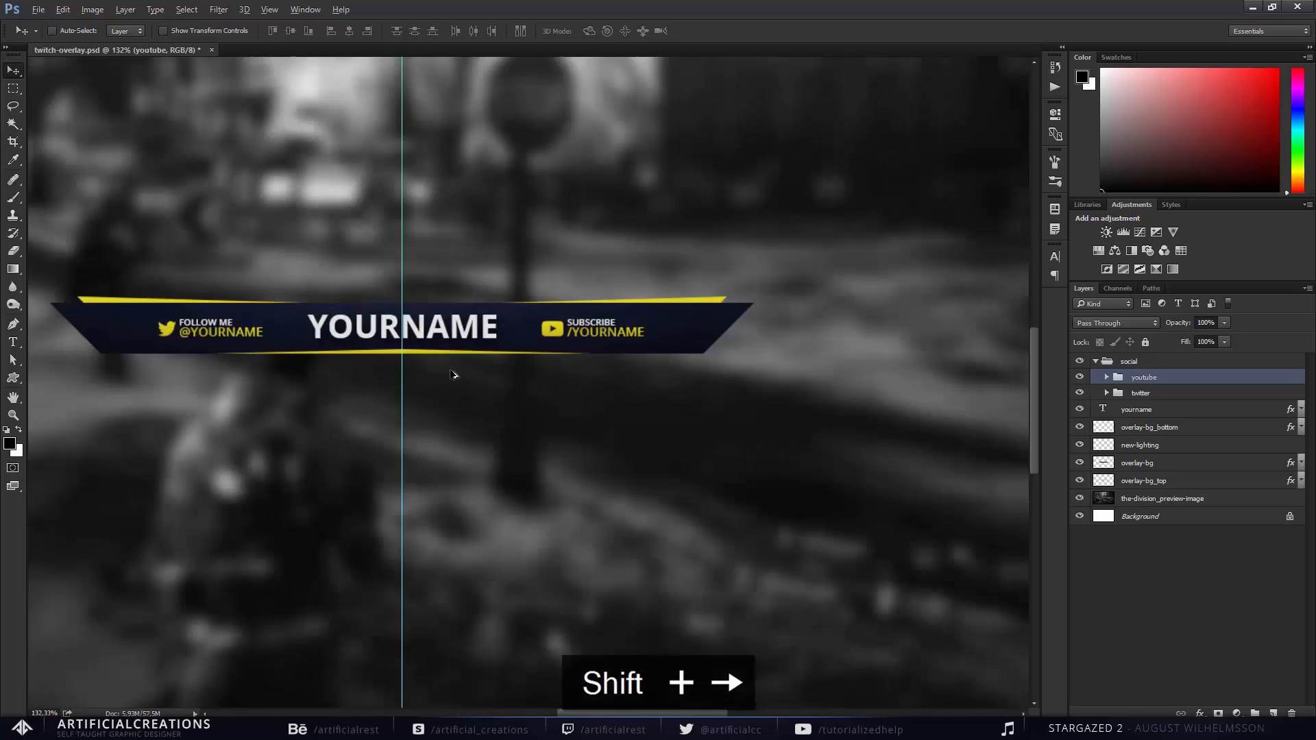
Examine the whole banner and the spacing of the Twitter and YouTube blocks around the centred YOURNAME text.
{"action": "scroll", "coordinate": [421, 394], "scroll_direction": "down", "scroll_amount": 3}
{"action": "scroll", "coordinate": [562, 415], "scroll_direction": "up", "scroll_amount": 5}
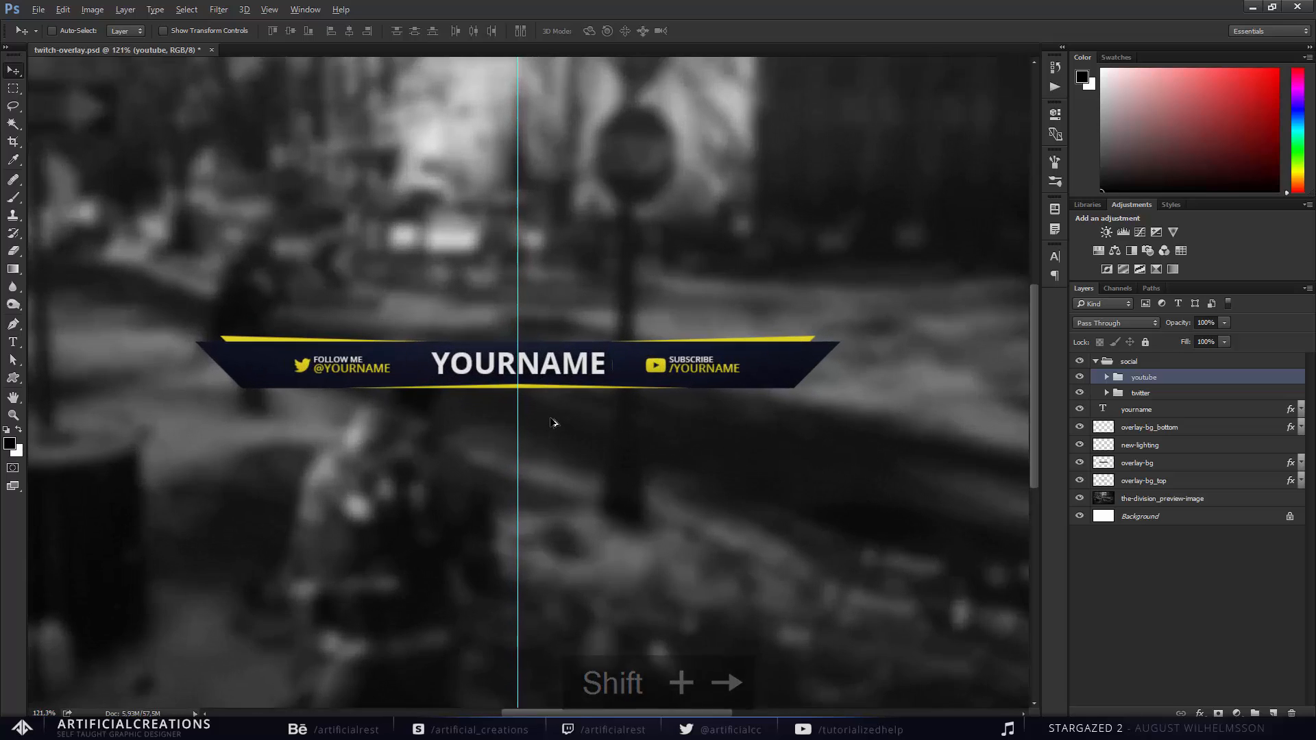
{"action": "scroll", "coordinate": [578, 411], "scroll_direction": "left", "scroll_amount": 3}
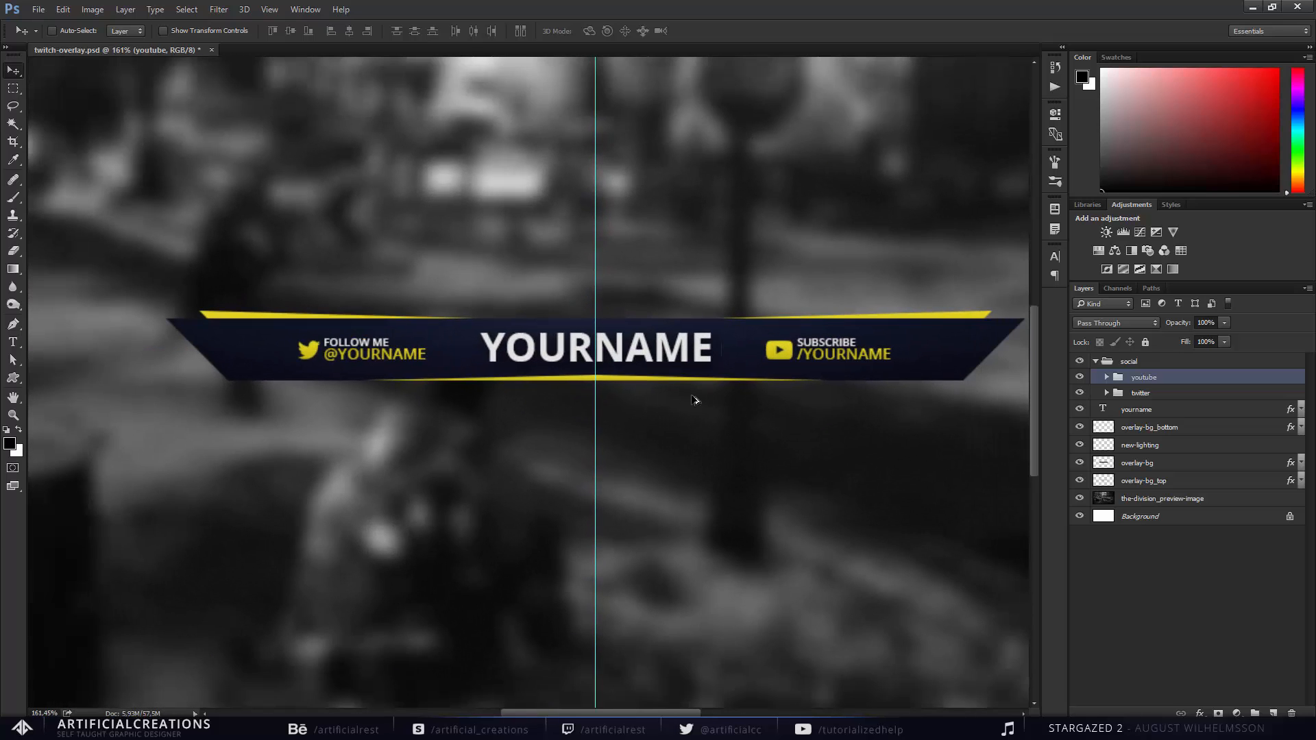
{"action": "key", "text": "ctrl+0"}
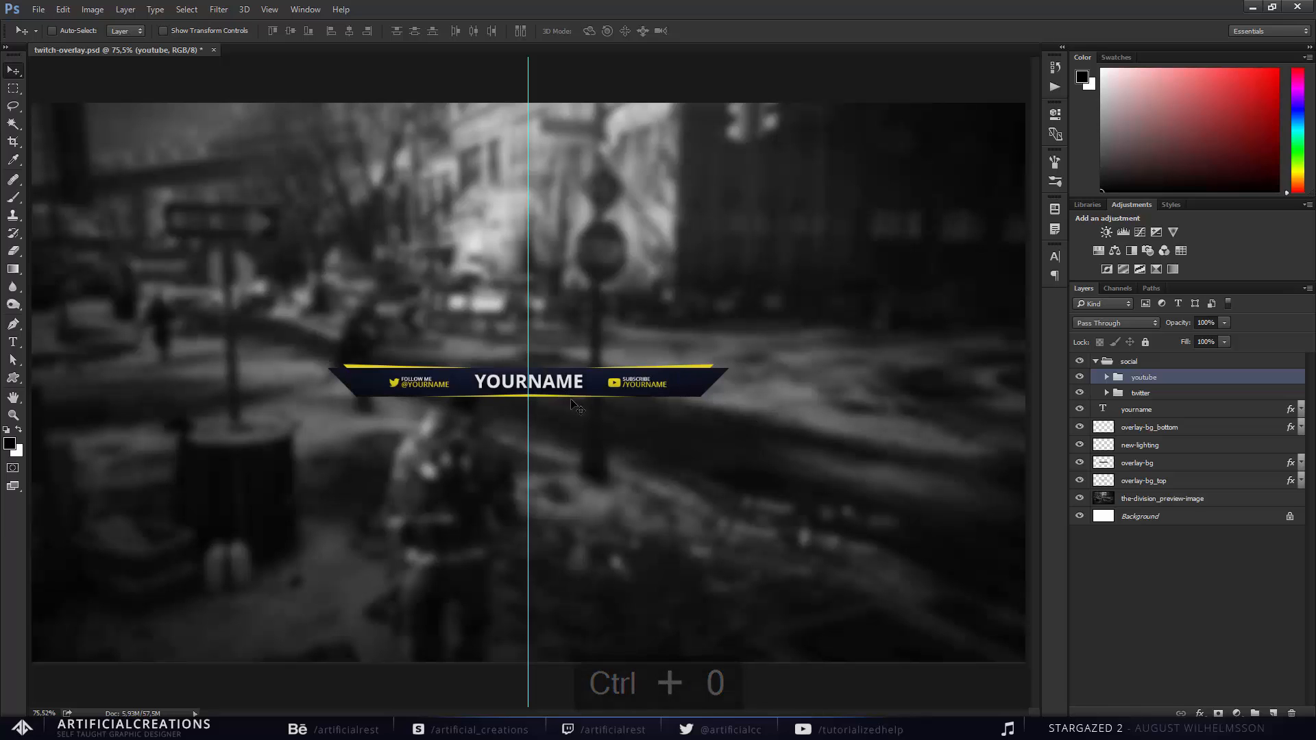
{"action": "scroll", "coordinate": [590, 399], "scroll_direction": "up", "scroll_amount": 2}
{"action": "scroll", "coordinate": [600, 403], "scroll_direction": "up", "scroll_amount": 5}
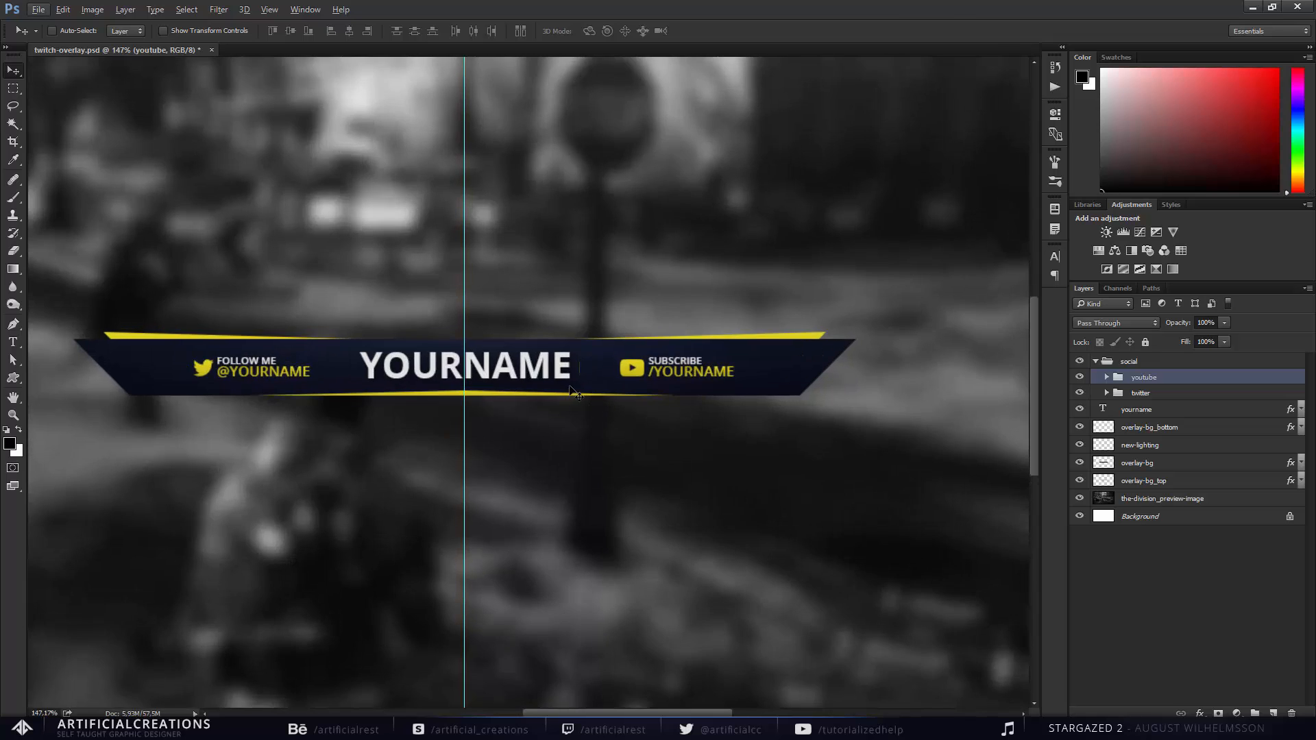
{"action": "scroll", "coordinate": [568, 381], "scroll_direction": "down", "scroll_amount": 4}
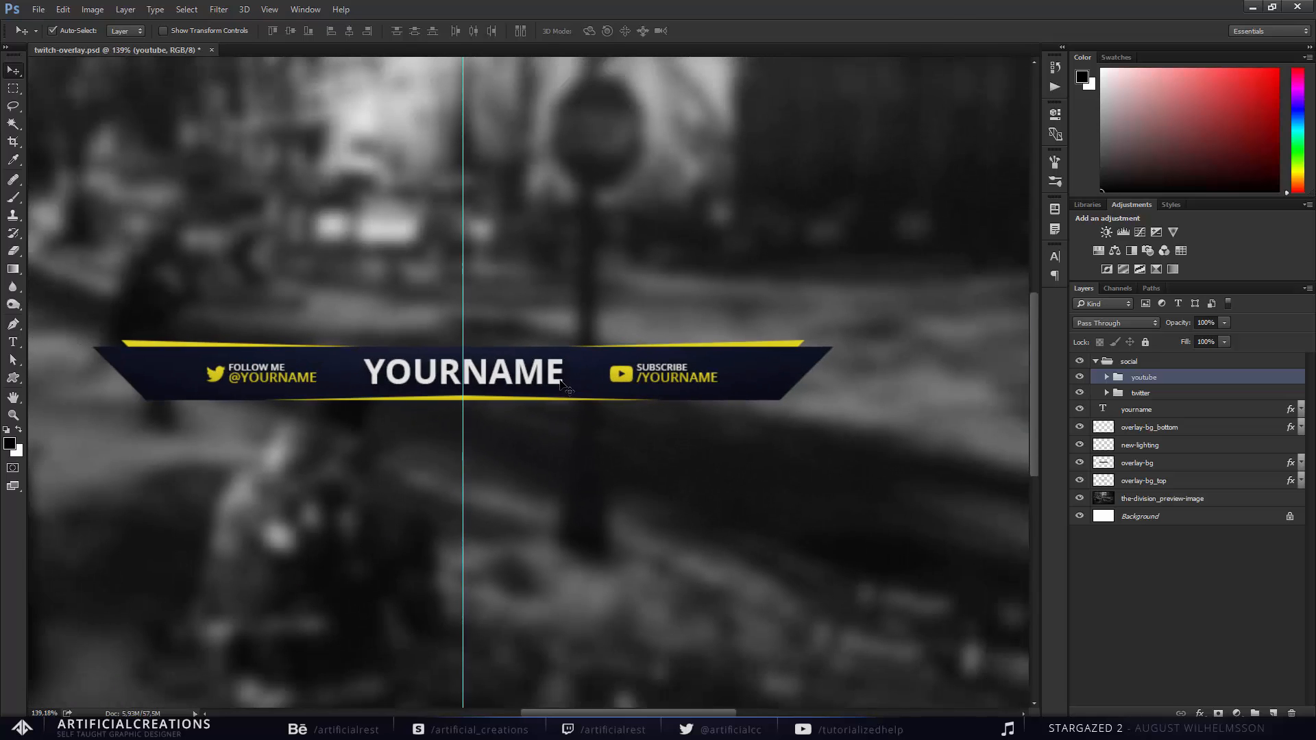
{"action": "scroll", "coordinate": [651, 422], "scroll_direction": "left", "scroll_amount": 1}
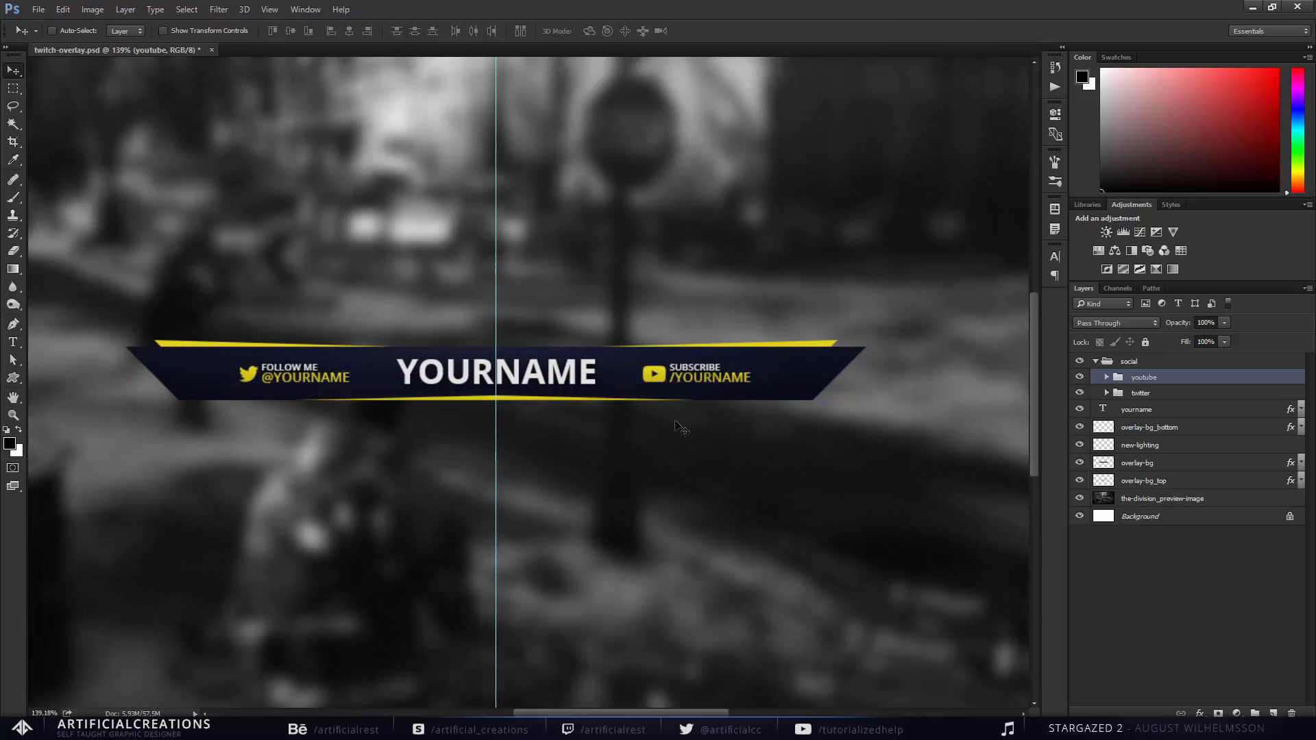
{"action": "scroll", "coordinate": [651, 433], "scroll_direction": "up", "scroll_amount": 1}
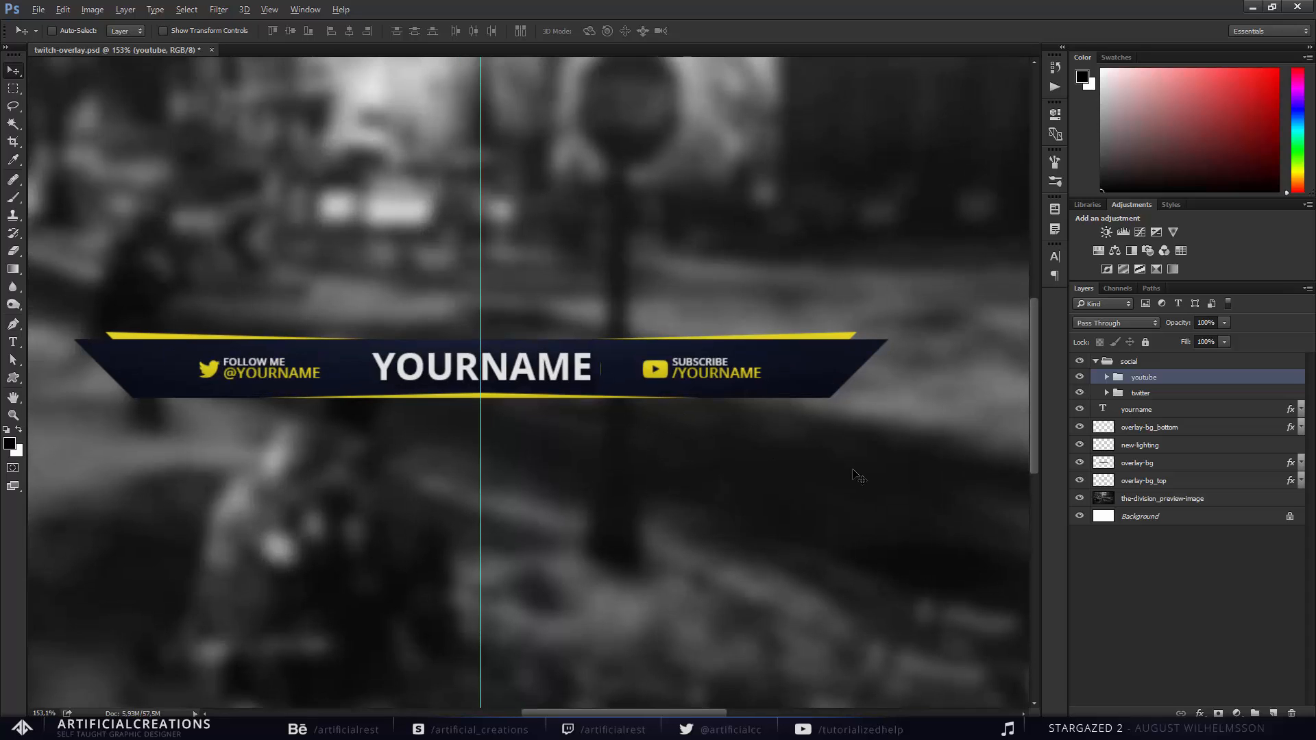
Group the layers from social down to overlay-bg_top and name the new group overlay.
{"action": "left_click", "coordinate": [1096, 361]}
{"action": "left_click", "coordinate": [1122, 365]}
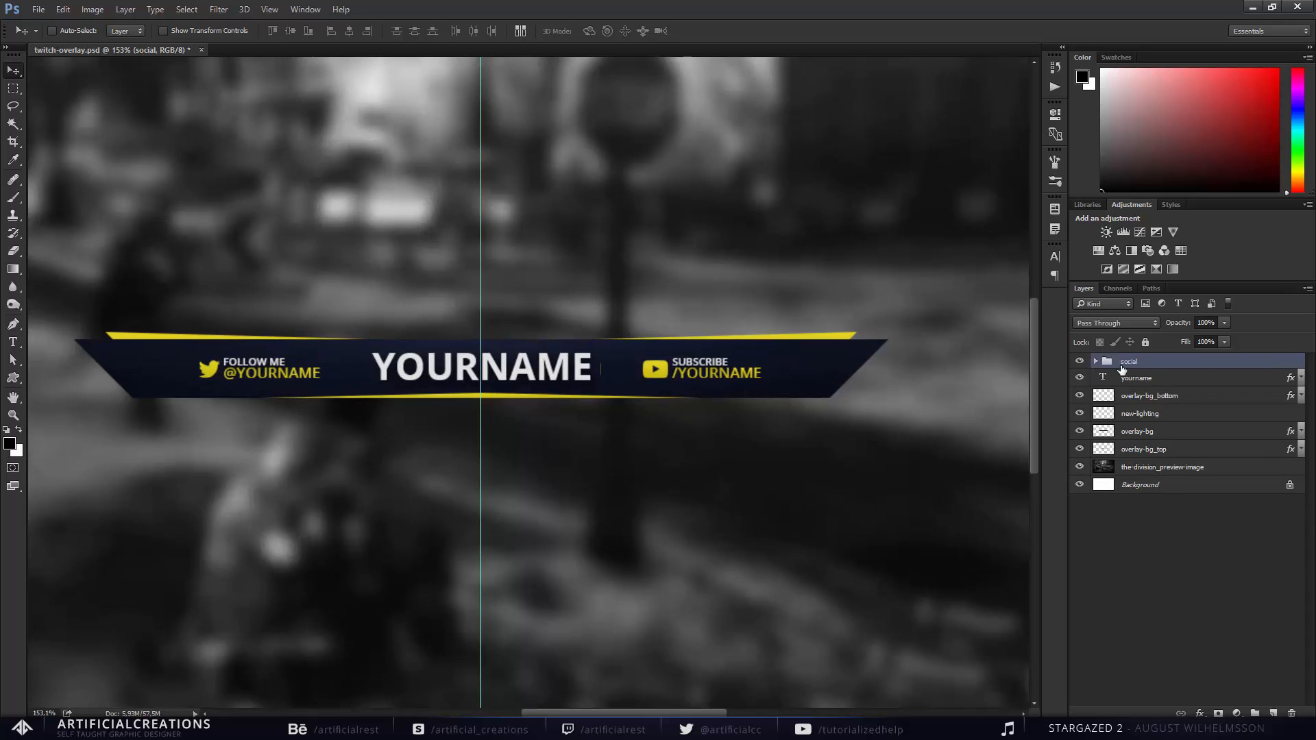
{"action": "left_click", "coordinate": [1140, 450], "text": "shift"}
{"action": "key", "text": "ctrl+g"}
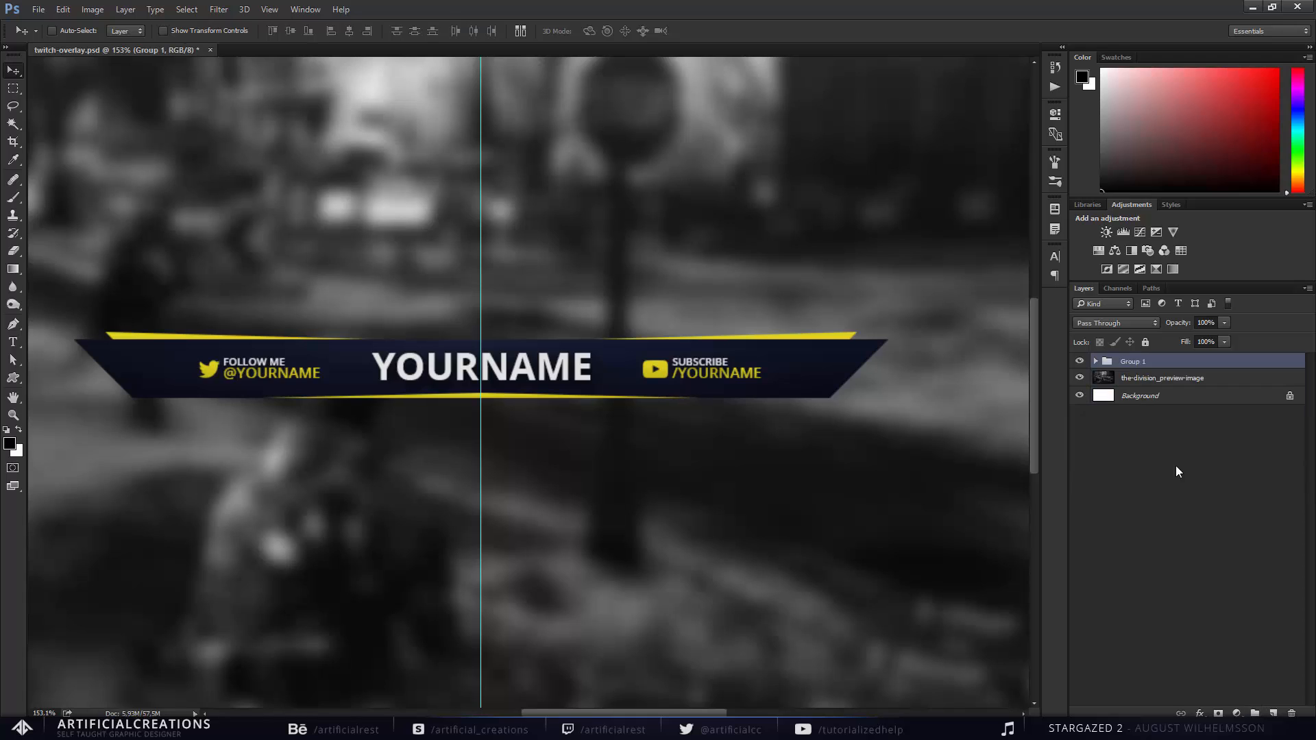
{"action": "double_click", "coordinate": [1135, 362]}
{"action": "type", "text": "overlay"}
{"action": "key", "text": "Return"}
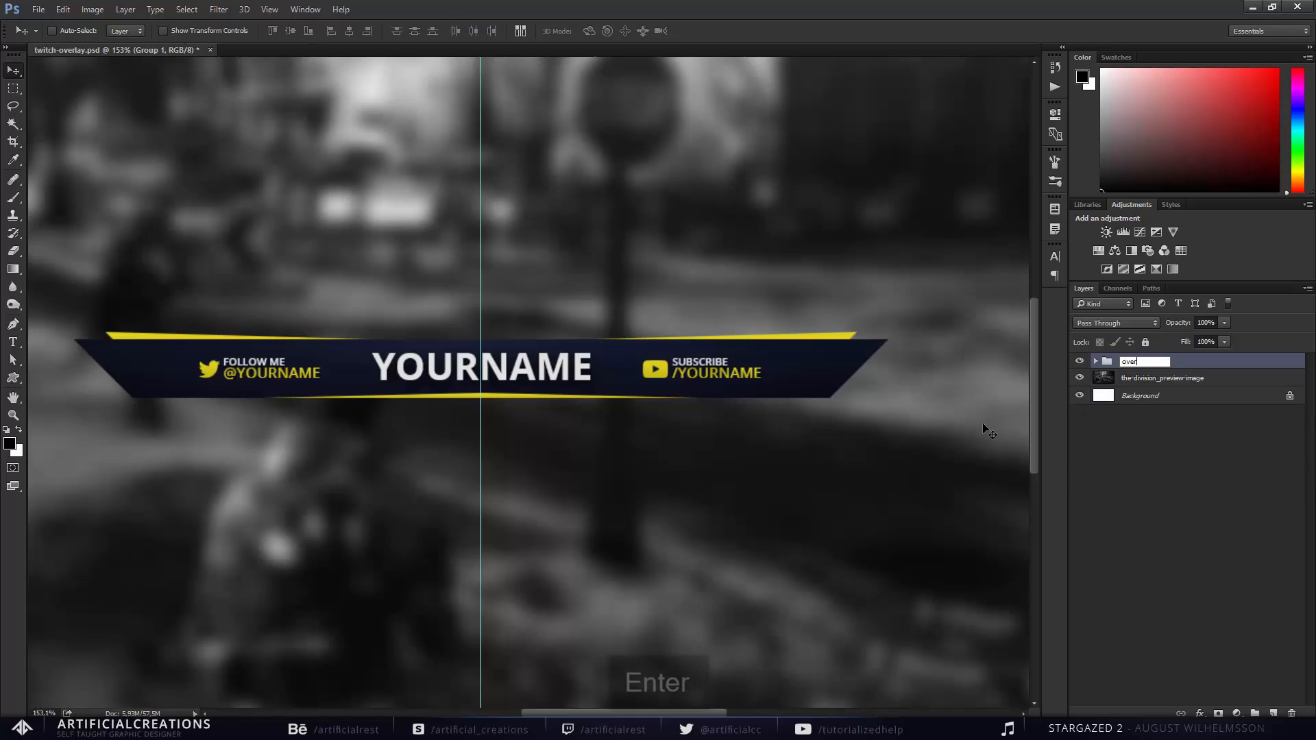
{"action": "left_click", "coordinate": [1096, 362]}
{"action": "left_click", "coordinate": [1096, 361]}
Move the overlay group to the top of the canvas, leaving a small gap of one large nudge below the edge.
{"action": "scroll", "coordinate": [617, 453], "scroll_direction": "down", "scroll_amount": 5}
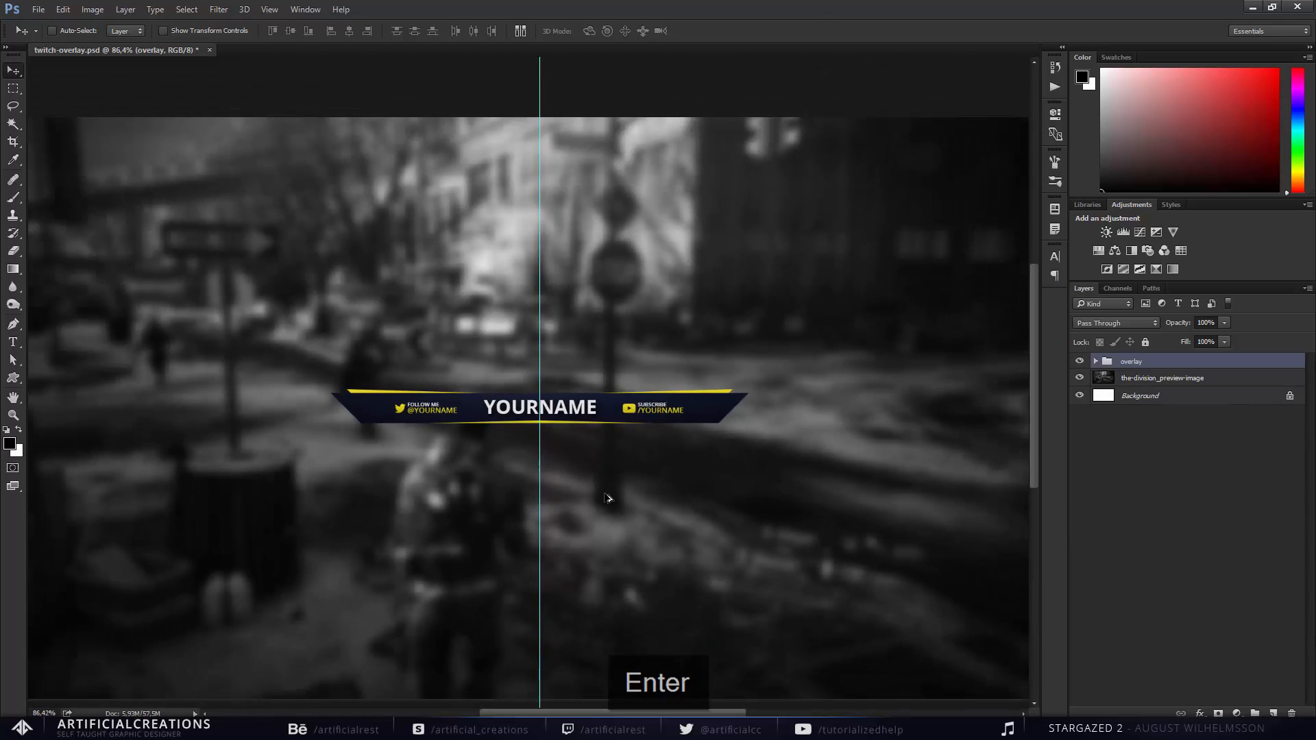
{"action": "scroll", "coordinate": [608, 498], "scroll_direction": "down", "scroll_amount": 1}
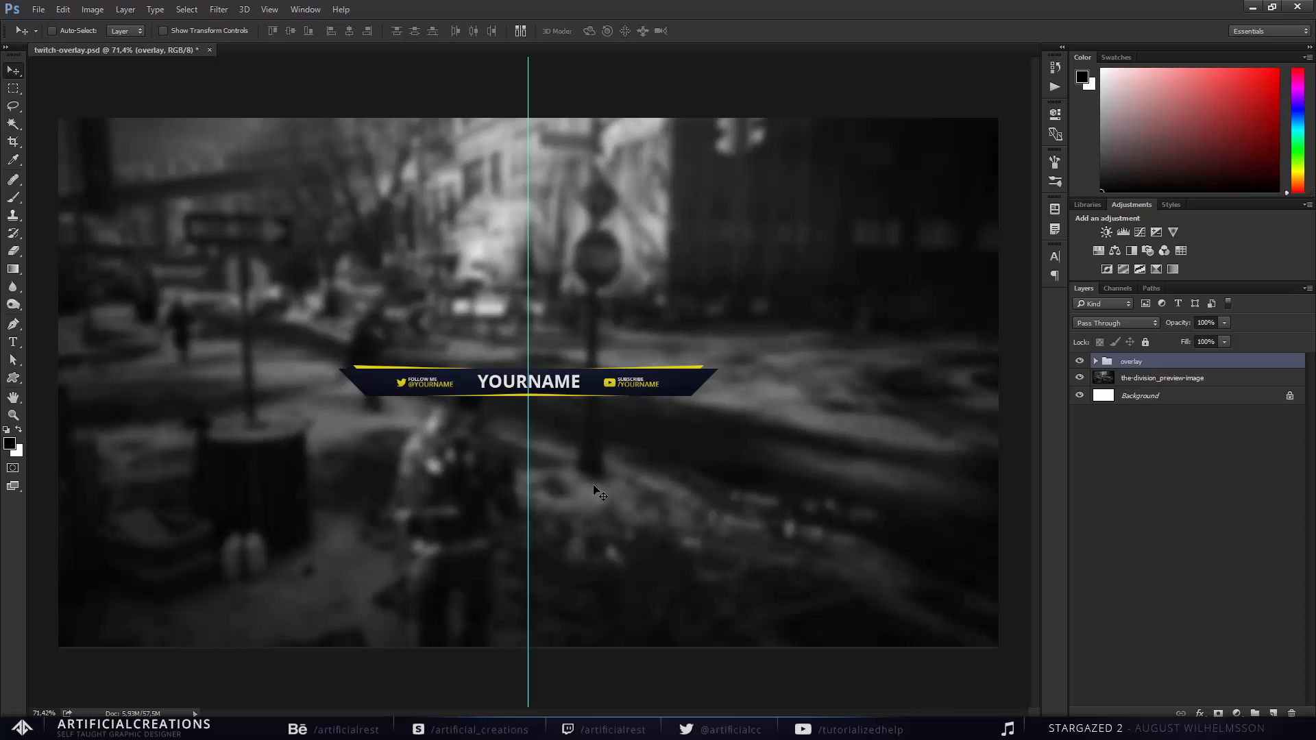
{"action": "left_click_drag", "start_coordinate": [582, 454], "coordinate": [579, 232]}
{"action": "scroll", "coordinate": [545, 89], "scroll_direction": "up", "scroll_amount": 4}
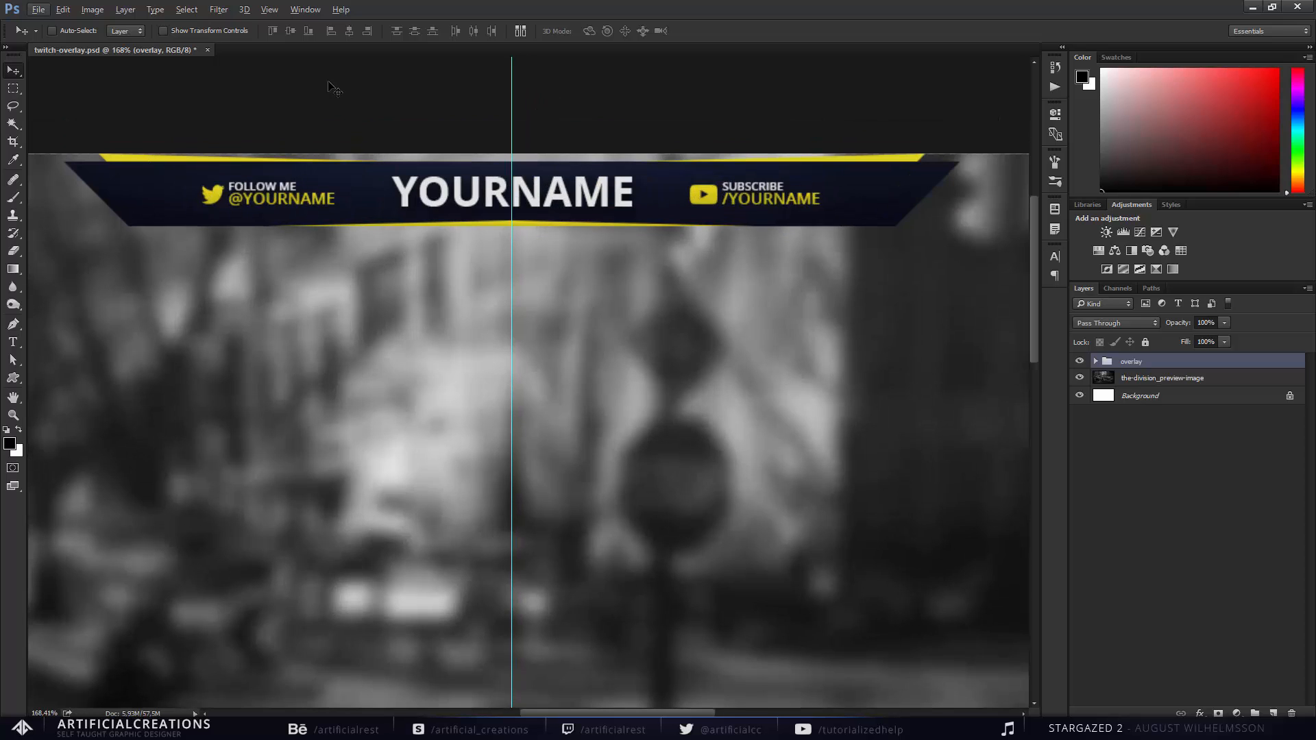
{"action": "key", "text": "shift+Down"}
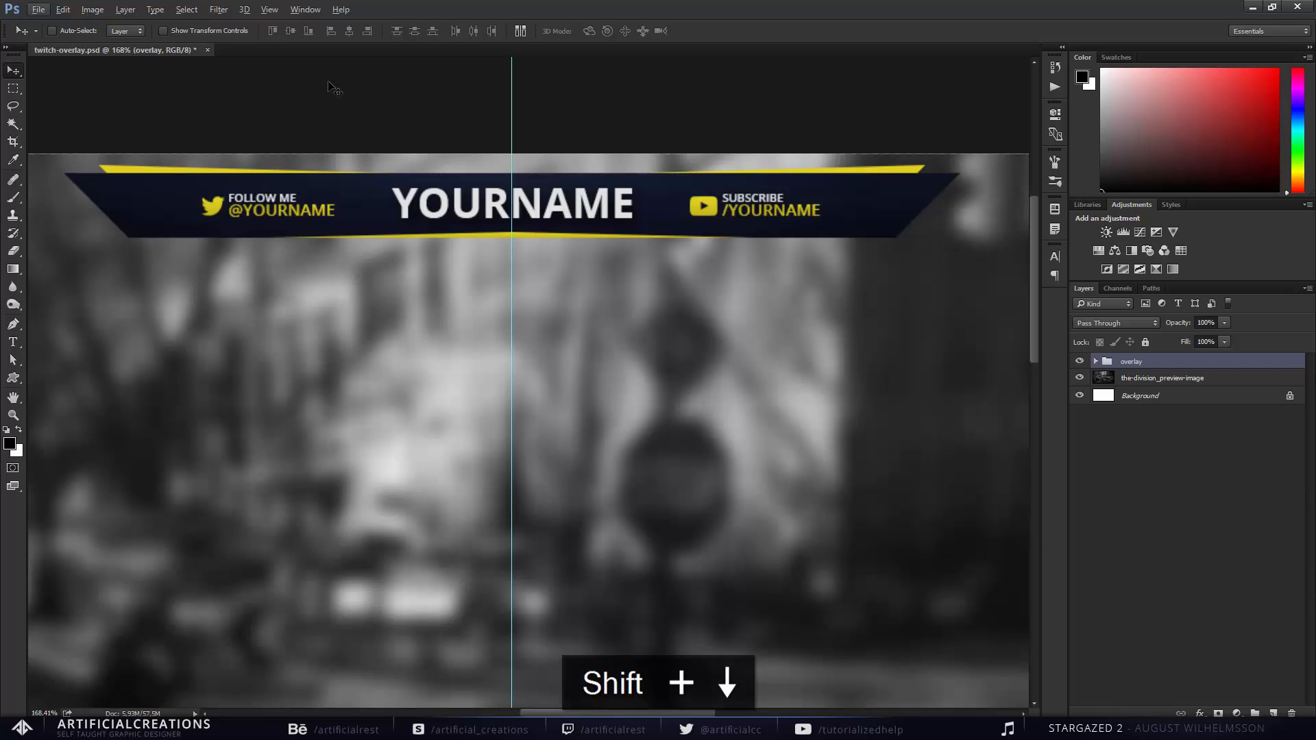
{"action": "scroll", "coordinate": [373, 124], "scroll_direction": "down", "scroll_amount": 10}
{"action": "scroll", "coordinate": [550, 192], "scroll_direction": "up", "scroll_amount": 3}
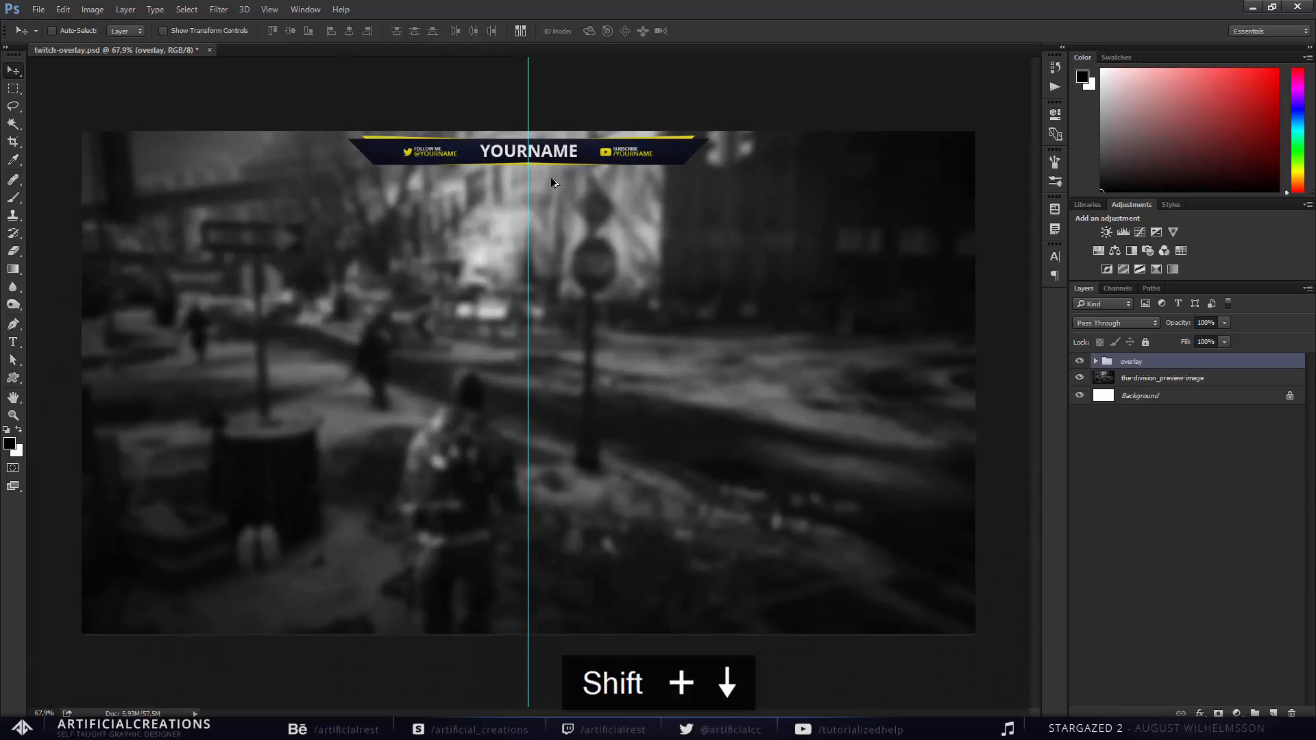
{"action": "scroll", "coordinate": [576, 165], "scroll_direction": "up", "scroll_amount": 2}
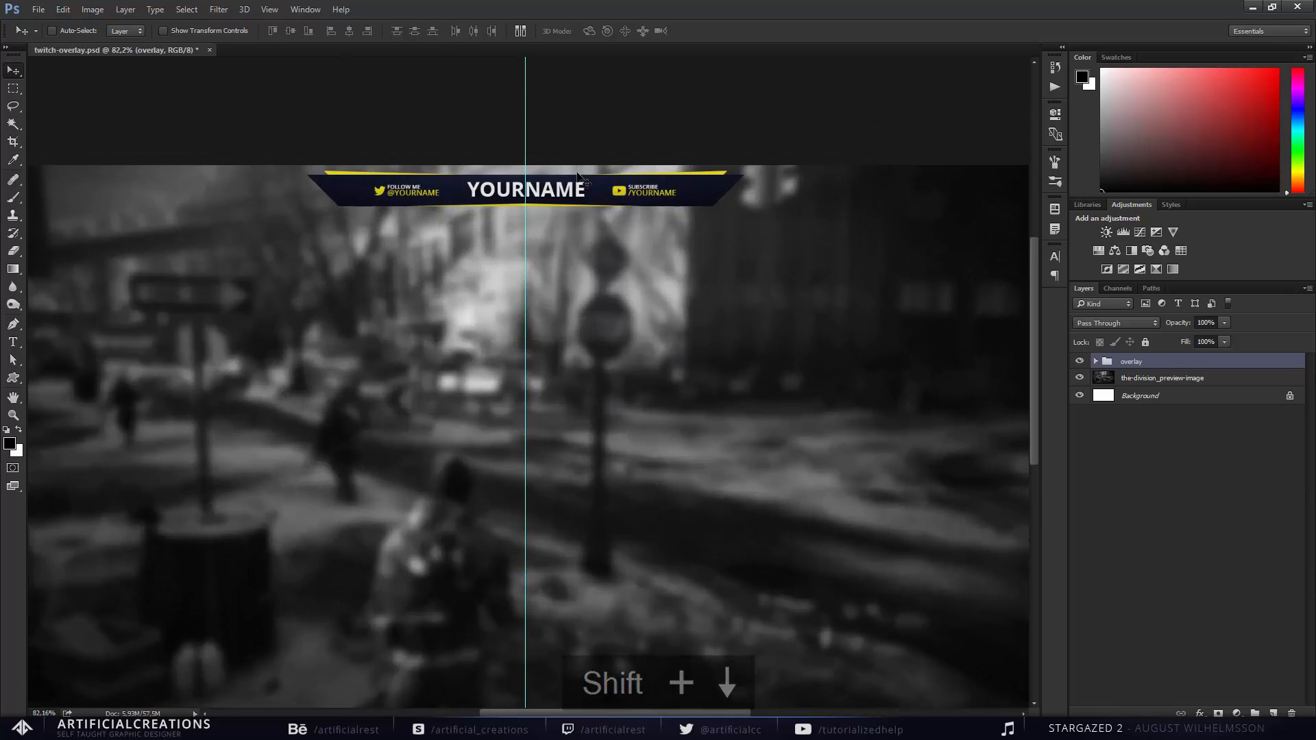
{"action": "key", "text": "shift+Down"}
{"action": "key", "text": "shift+Up"}
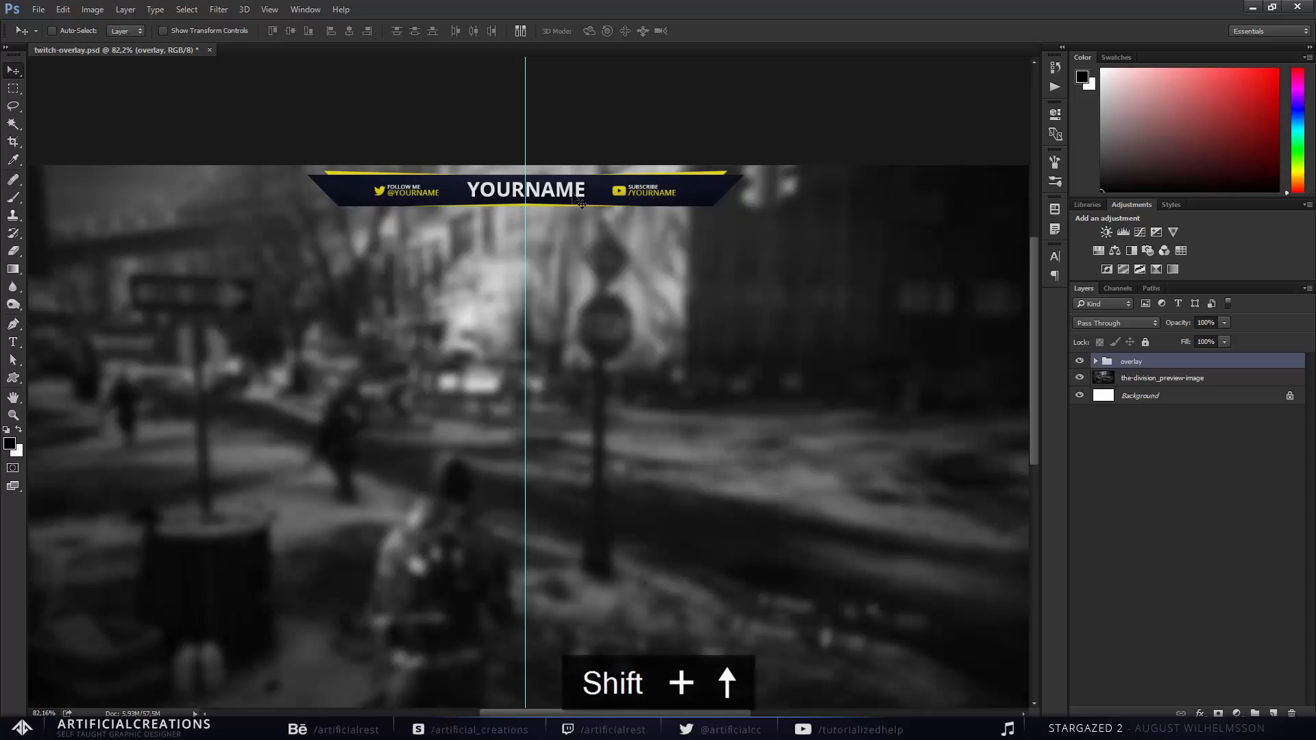
{"action": "scroll", "coordinate": [580, 203], "scroll_direction": "down", "scroll_amount": 3}
{"action": "scroll", "coordinate": [578, 241], "scroll_direction": "up", "scroll_amount": 2}
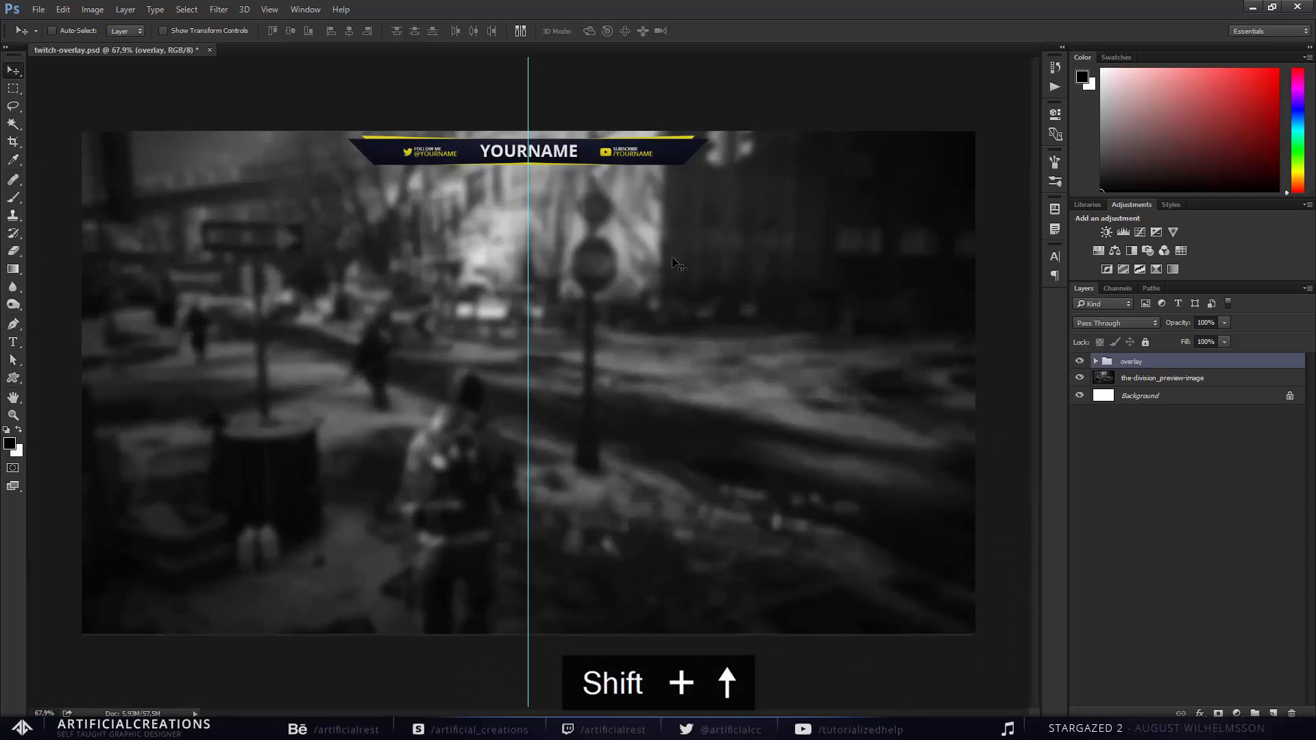
Hide the the-division_preview-image and Background layers, and preview the transparent overlay's banner in Save for Web.
{"action": "left_click", "coordinate": [1080, 379]}
{"action": "left_click", "coordinate": [1079, 396]}
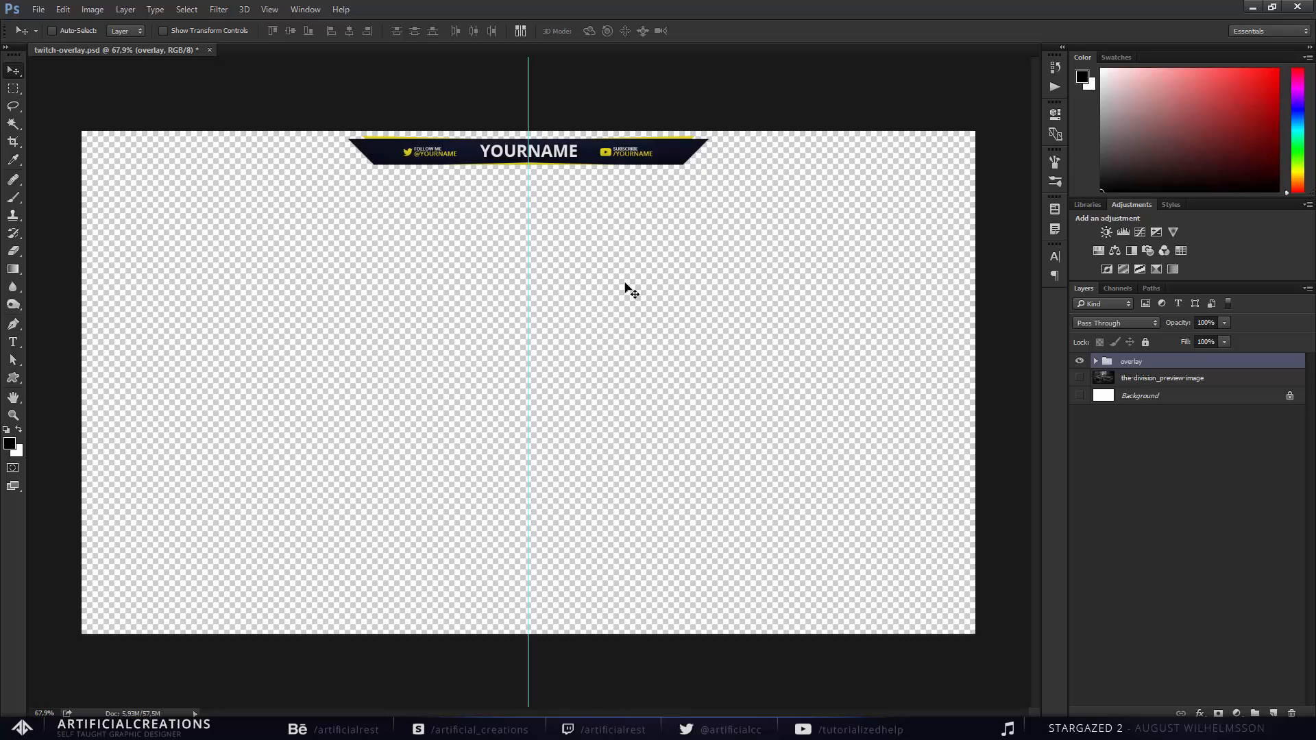
{"action": "key", "text": "ctrl"}
{"action": "key", "text": "ctrl+shift+alt+s"}
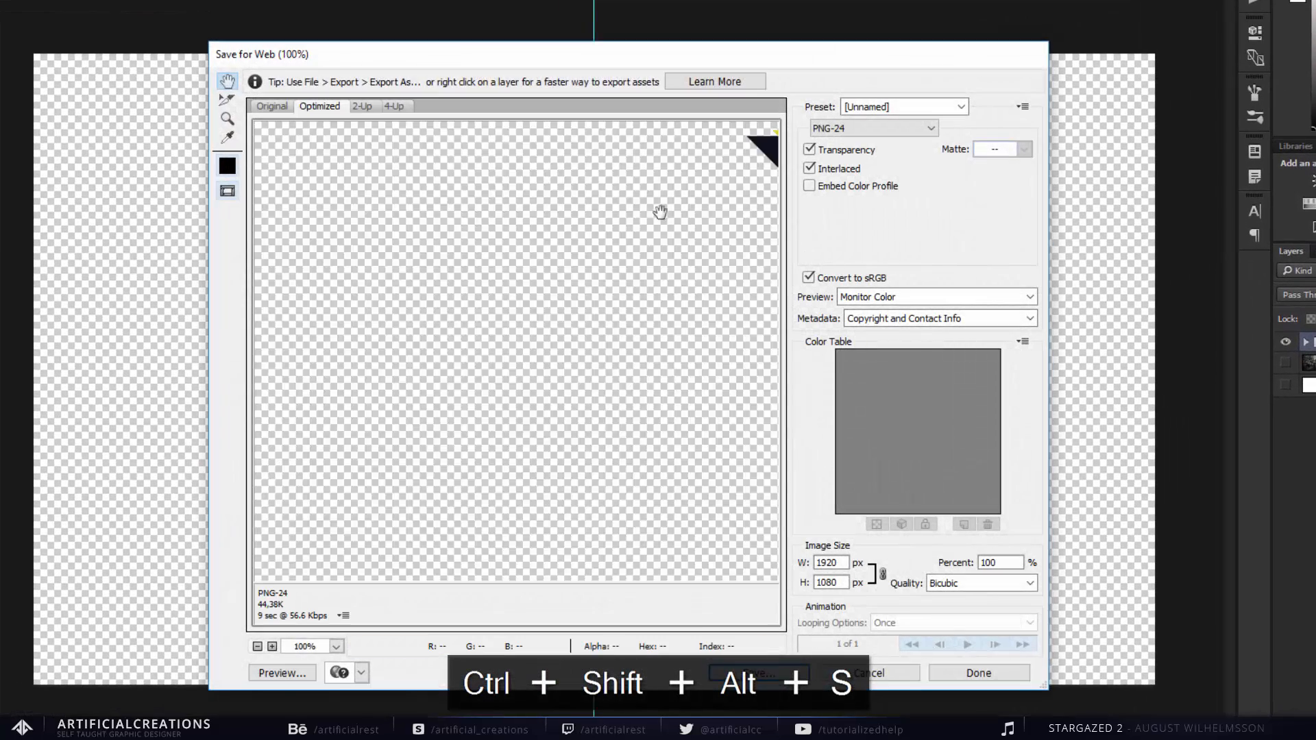
{"action": "left_click_drag", "start_coordinate": [587, 295], "coordinate": [390, 303]}
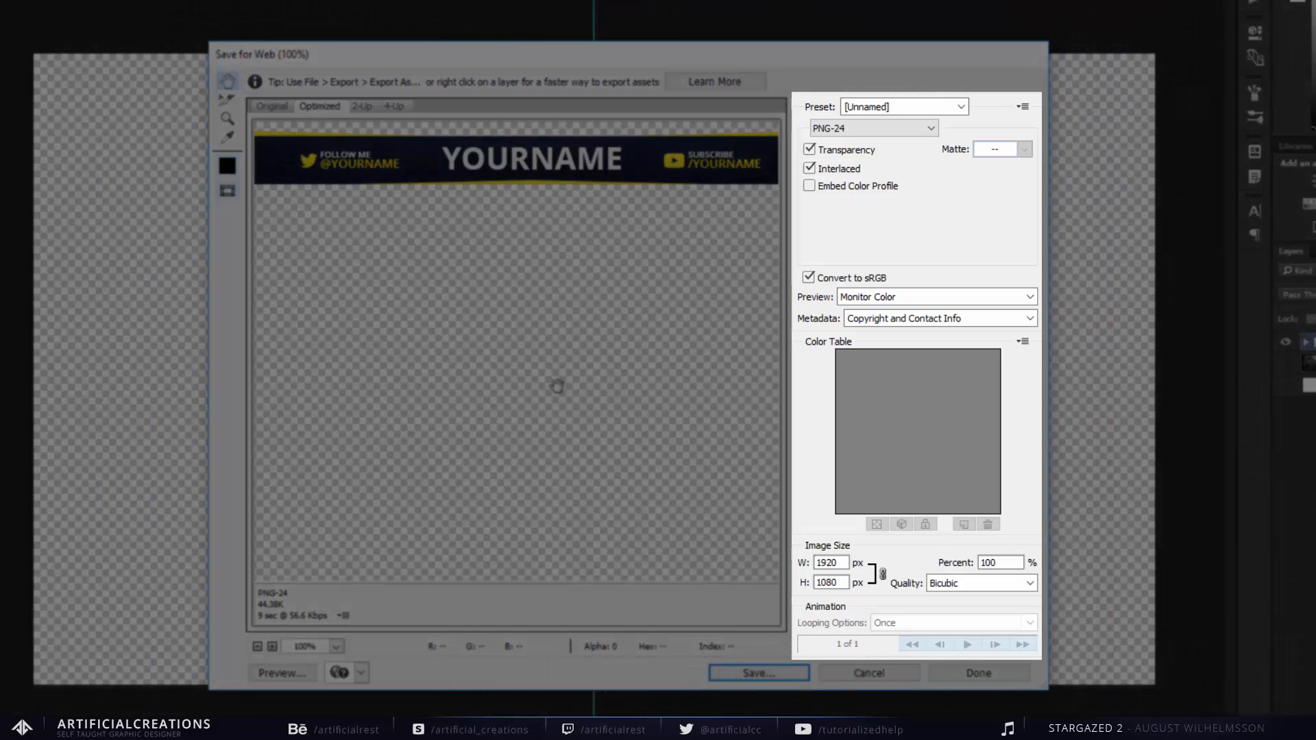
Export the overlay to the desktop as a transparent 1920 x 1080 PNG-24 named twitch-overlay, and save the document.
{"action": "left_click", "coordinate": [923, 126]}
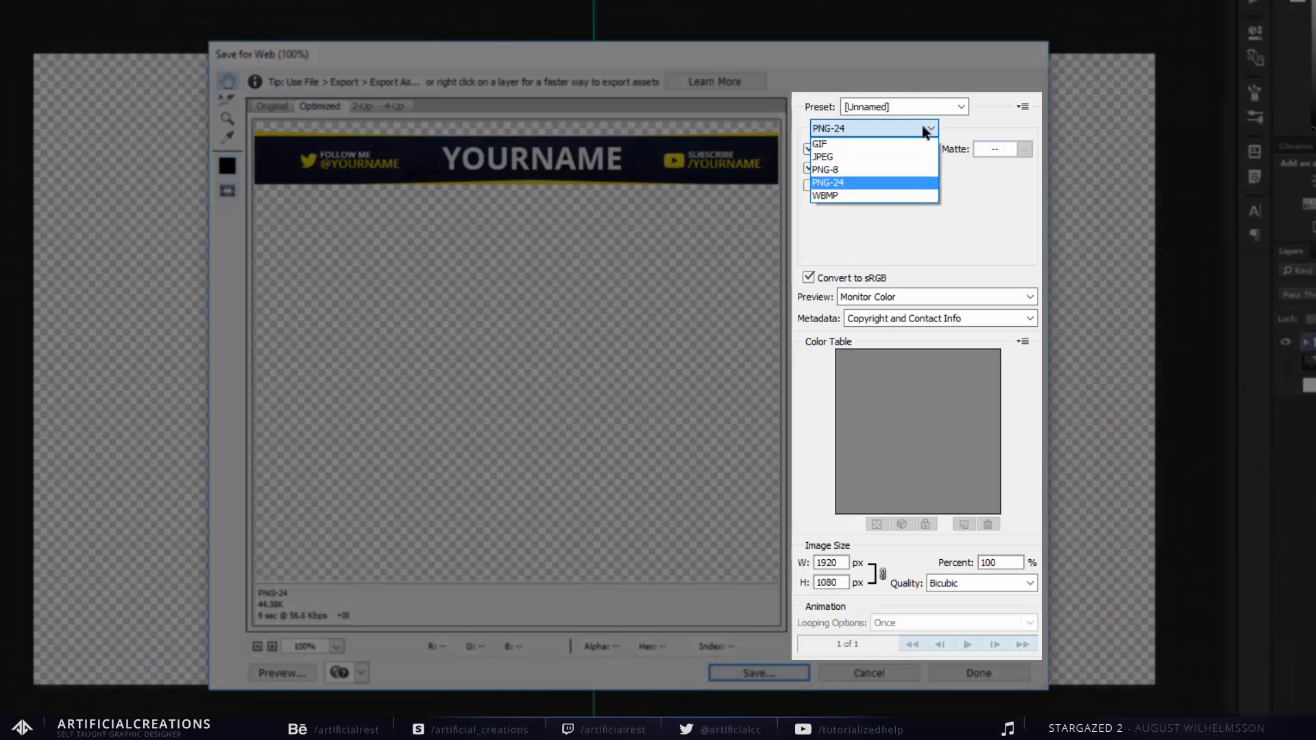
{"action": "left_click", "coordinate": [844, 130]}
{"action": "left_click", "coordinate": [844, 127]}
{"action": "left_click", "coordinate": [806, 52]}
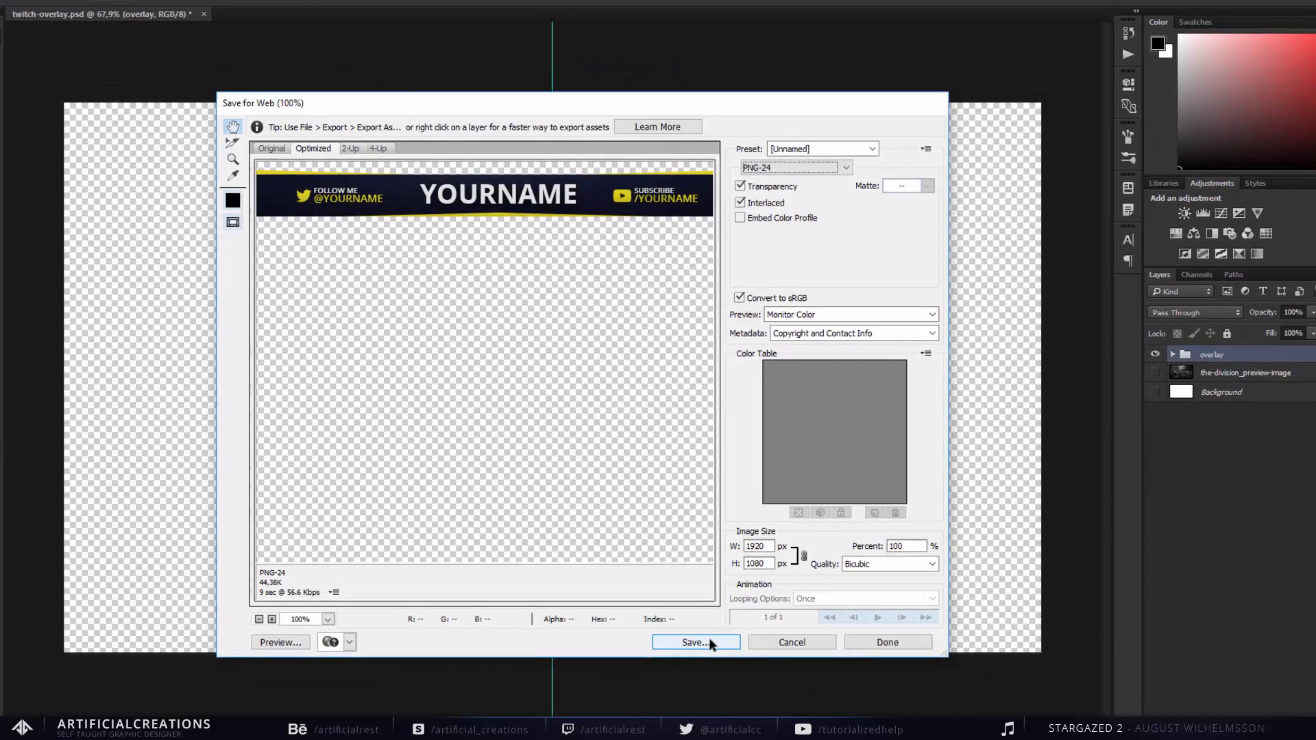
{"action": "left_click", "coordinate": [709, 640]}
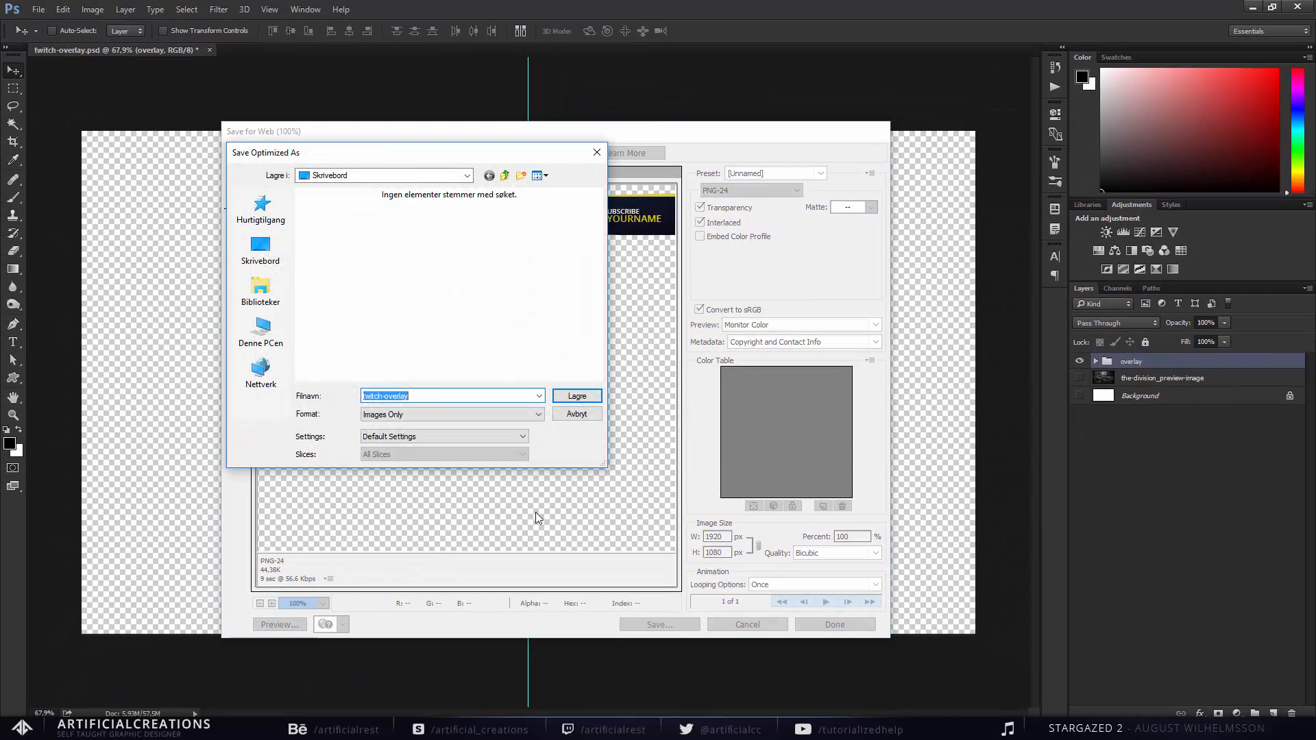
{"action": "left_click", "coordinate": [441, 395]}
{"action": "left_click", "coordinate": [577, 396]}
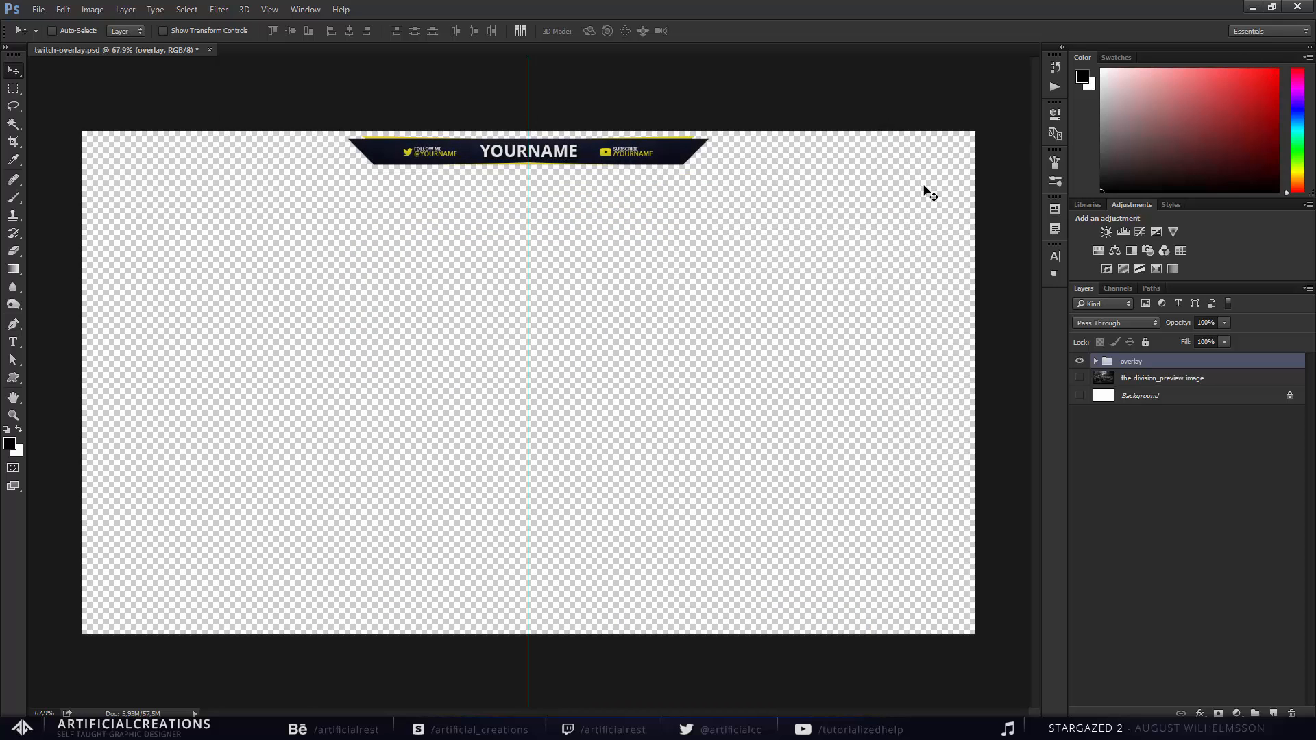
{"action": "key", "text": "ctrl+s"}
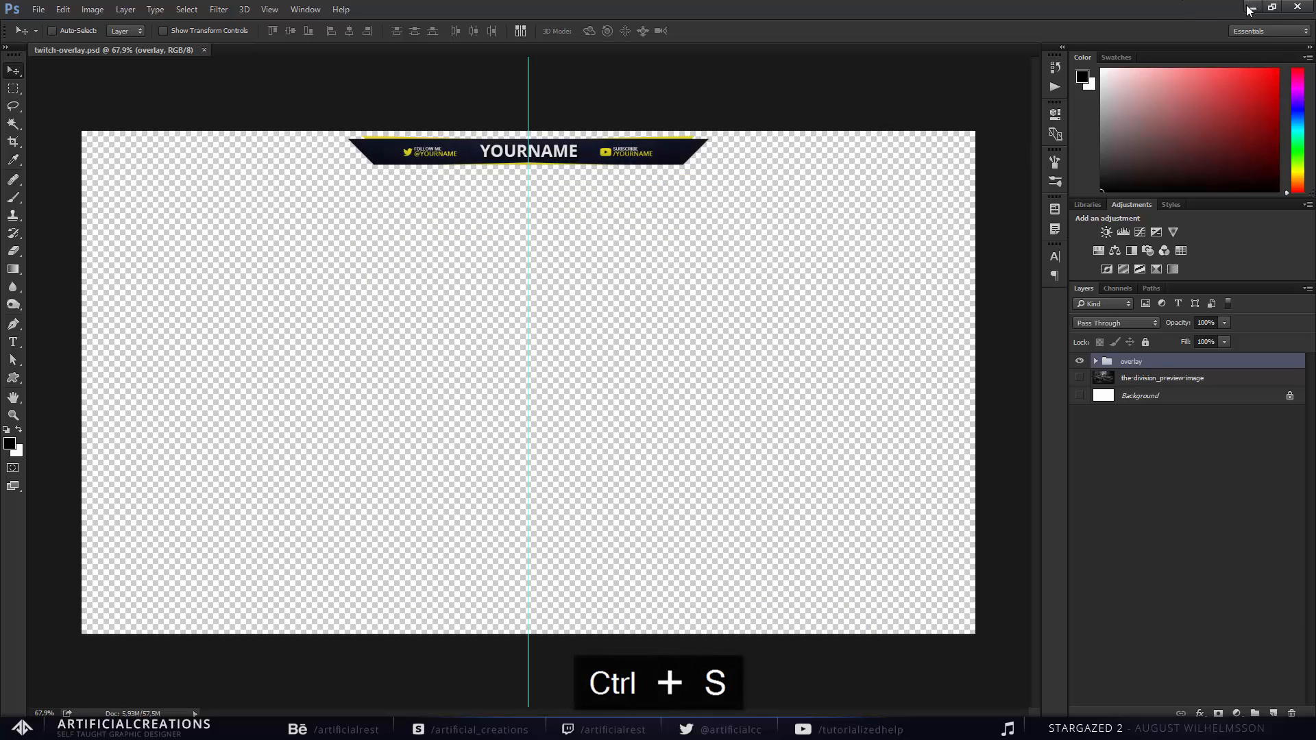
Minimise Photoshop, view the finished twitch-overlay image in the image viewer, and return to the desktop.
{"action": "left_click", "coordinate": [1248, 10]}
{"action": "left_click", "coordinate": [916, 148]}
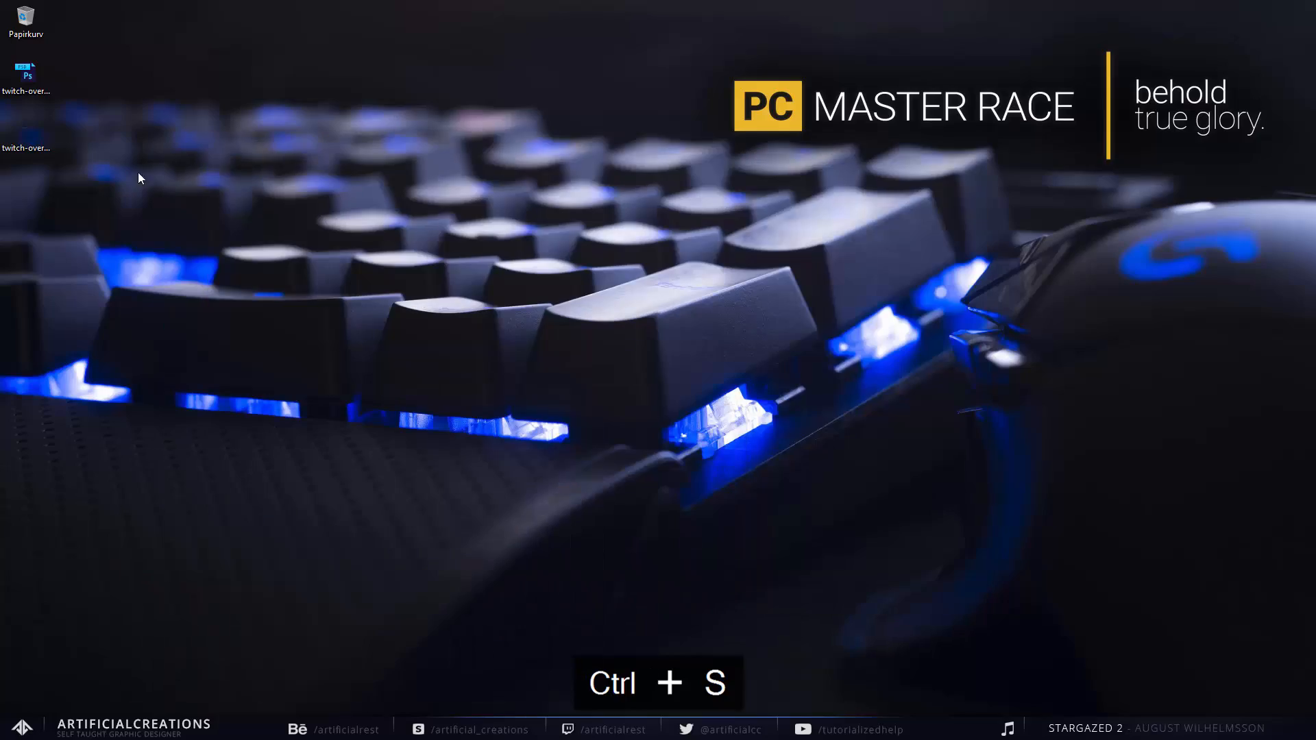
{"action": "double_click", "coordinate": [26, 137]}
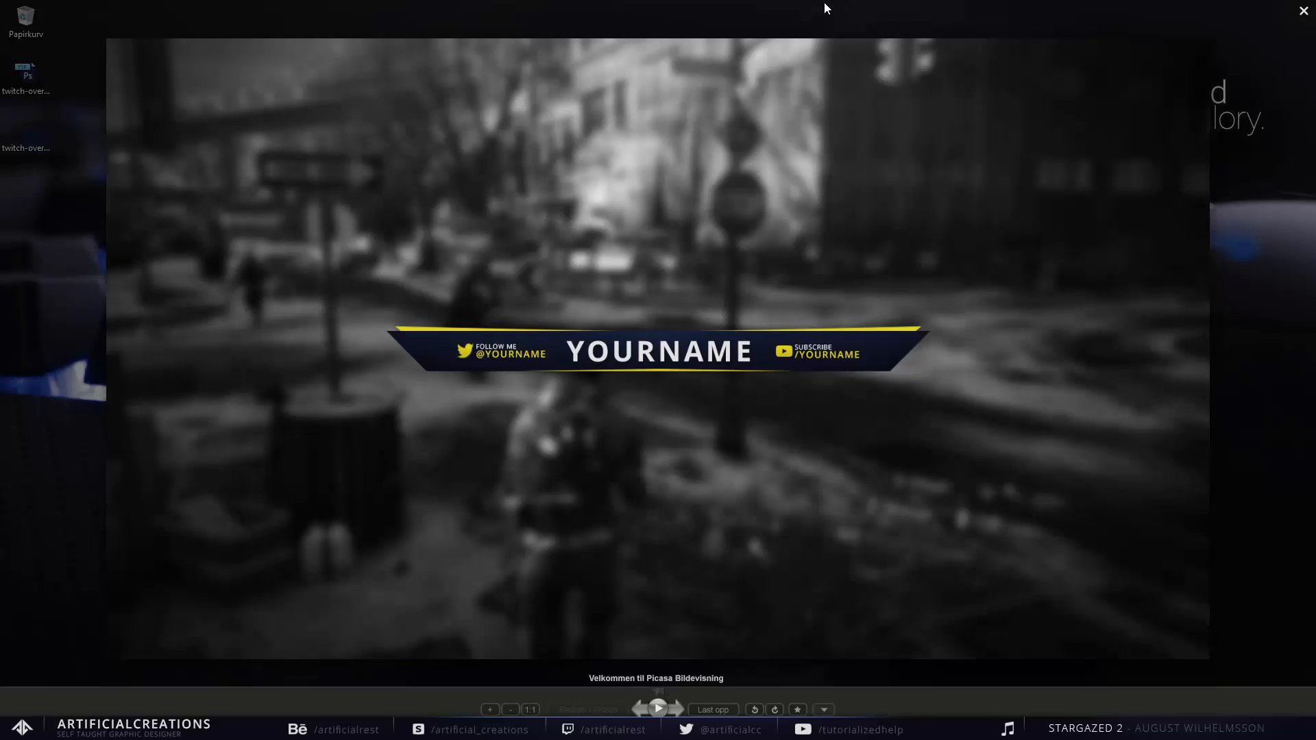
{"action": "left_click", "coordinate": [1303, 11]}
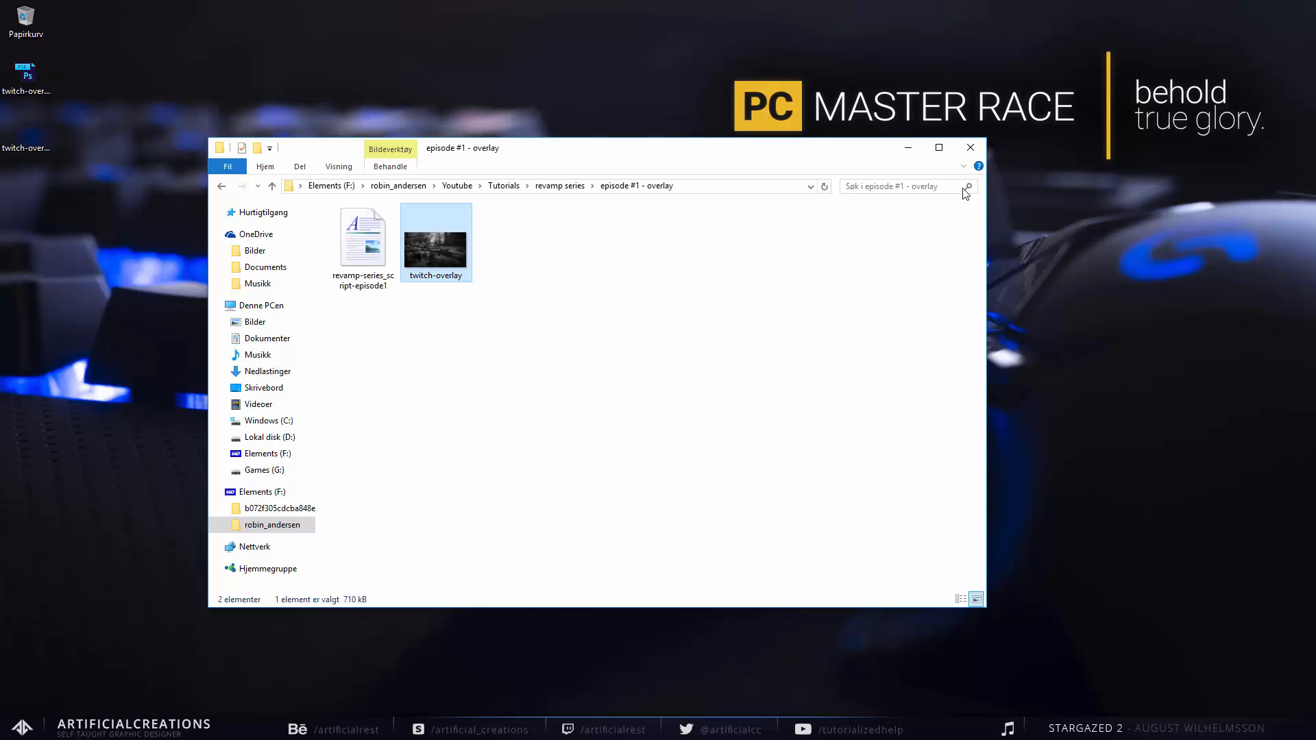
{"action": "left_click", "coordinate": [907, 146]}
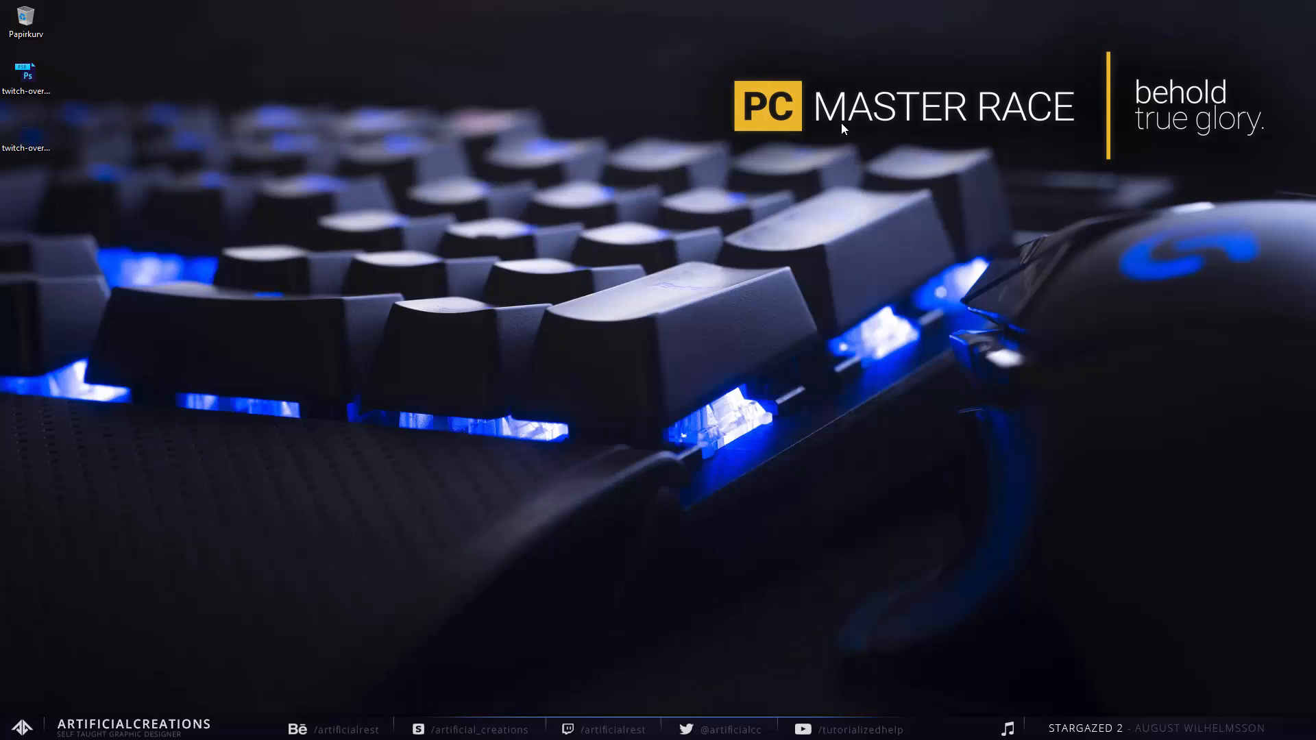